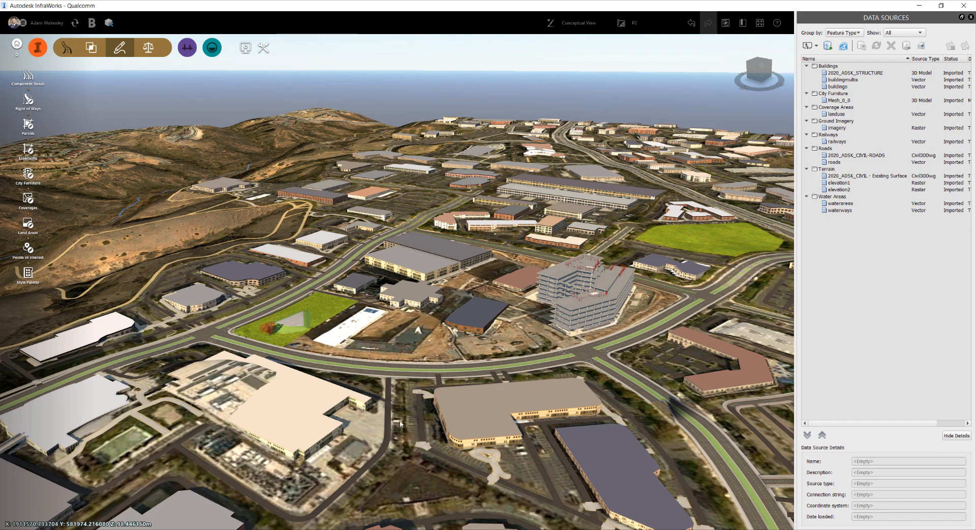
Step: Examine the multi-storey structural model and its placement among the surrounding terrain, buildings and curved boulevard
{"action": "scroll", "coordinate": [438, 377], "scroll_direction": "up", "scroll_amount": 1}
{"action": "scroll", "coordinate": [438, 378], "scroll_direction": "down", "scroll_amount": 2}
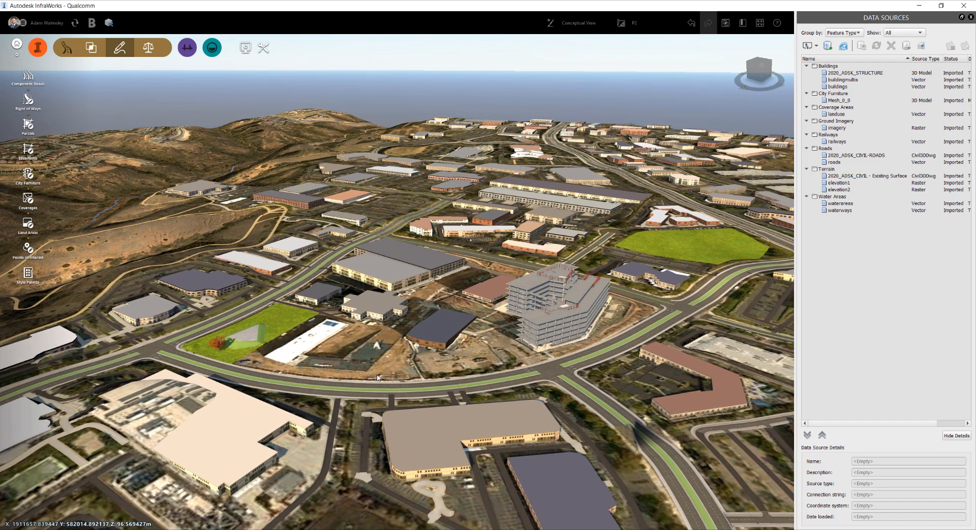
{"action": "scroll", "coordinate": [406, 361], "scroll_direction": "down", "scroll_amount": 1}
{"action": "scroll", "coordinate": [406, 360], "scroll_direction": "up", "scroll_amount": 2}
{"action": "middle_click_drag", "start_coordinate": [406, 361], "coordinate": [363, 385]}
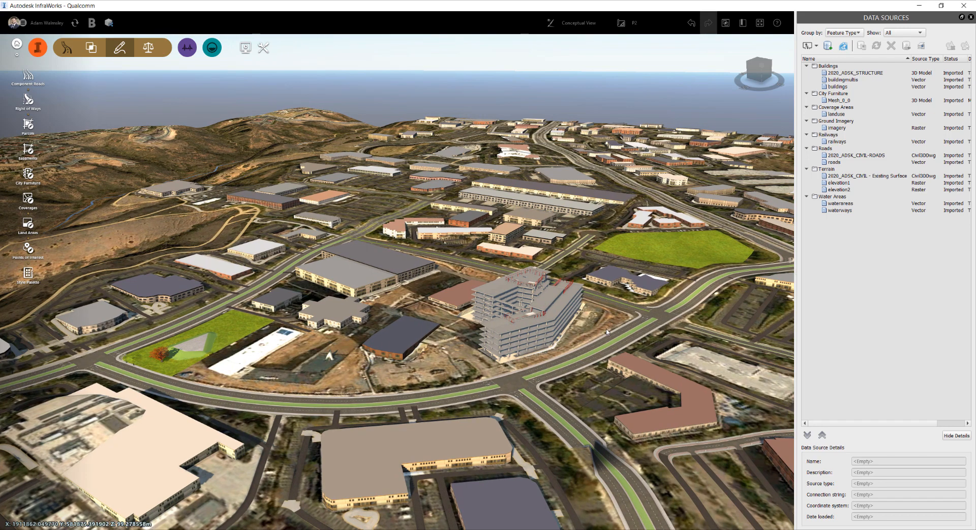
{"action": "middle_click_drag", "start_coordinate": [349, 385], "coordinate": [469, 400]}
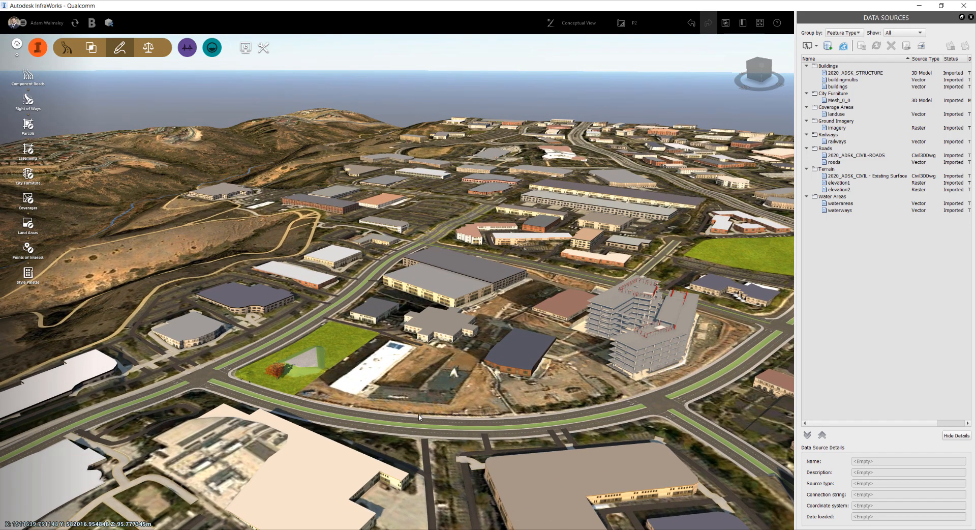
{"action": "scroll", "coordinate": [682, 329], "scroll_direction": "up", "scroll_amount": 2}
{"action": "scroll", "coordinate": [683, 329], "scroll_direction": "up", "scroll_amount": 5}
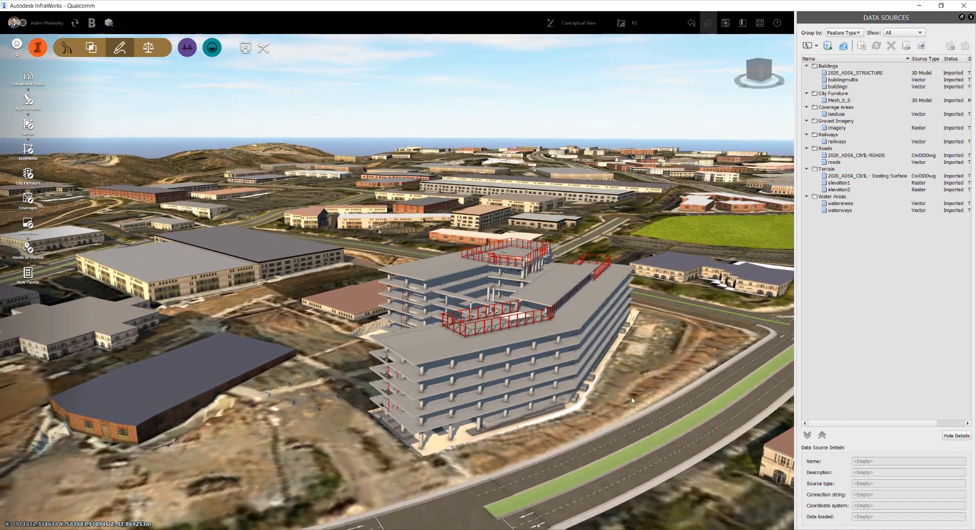
{"action": "scroll", "coordinate": [589, 420], "scroll_direction": "down", "scroll_amount": 5}
{"action": "scroll", "coordinate": [513, 368], "scroll_direction": "down", "scroll_amount": 2}
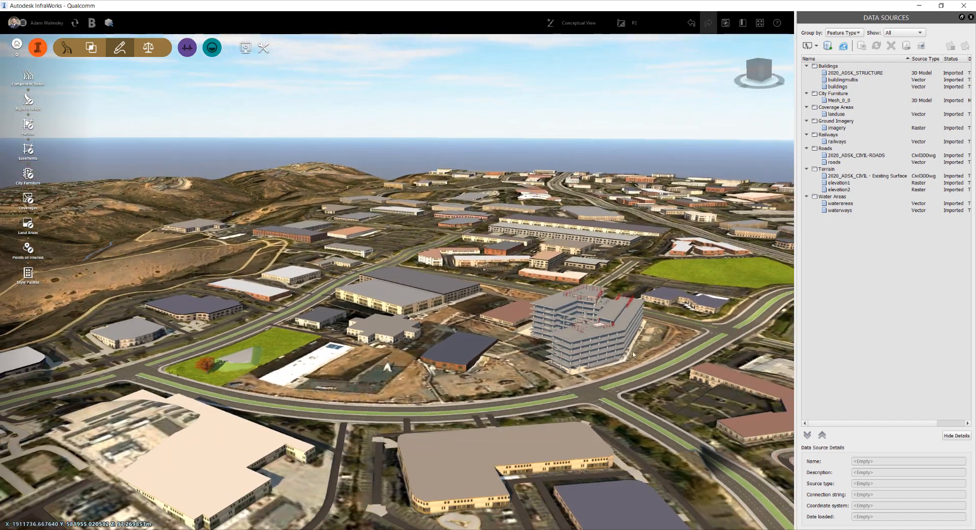
{"action": "mouse_move", "coordinate": [396, 390]}
{"action": "left_mouse_down"}
{"action": "mouse_move", "coordinate": [376, 422]}
{"action": "mouse_move", "coordinate": [388, 385]}
{"action": "left_mouse_up"}
{"action": "middle_click_drag", "start_coordinate": [389, 386], "coordinate": [424, 370]}
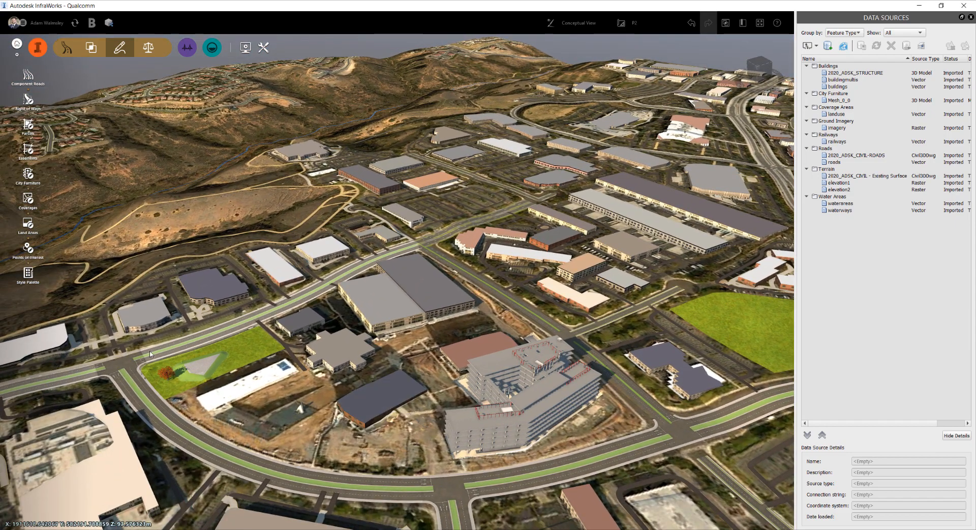
Step: Inspect the imported roads and intersections around the structural model and the neighbouring green lot from several angles
{"action": "middle_click_drag", "start_coordinate": [286, 350], "coordinate": [362, 355]}
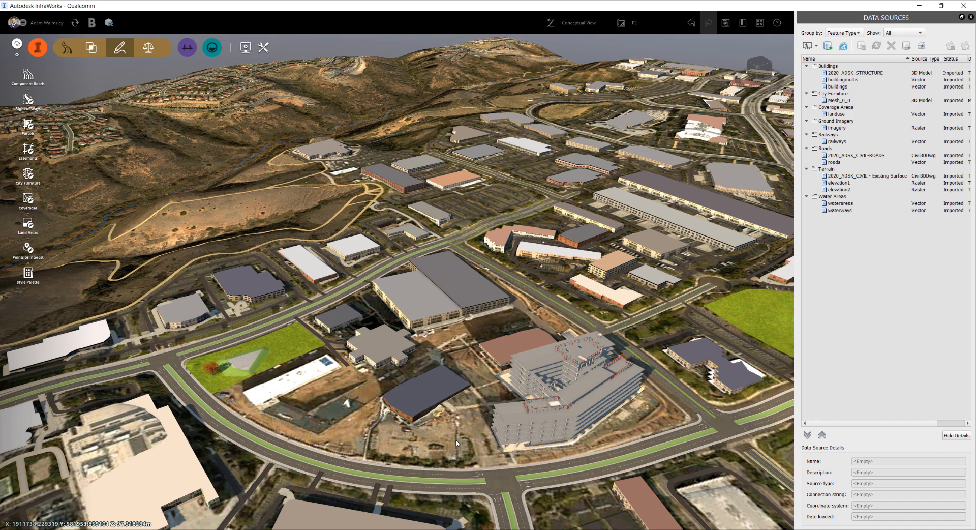
{"action": "scroll", "coordinate": [531, 327], "scroll_direction": "up", "scroll_amount": 2}
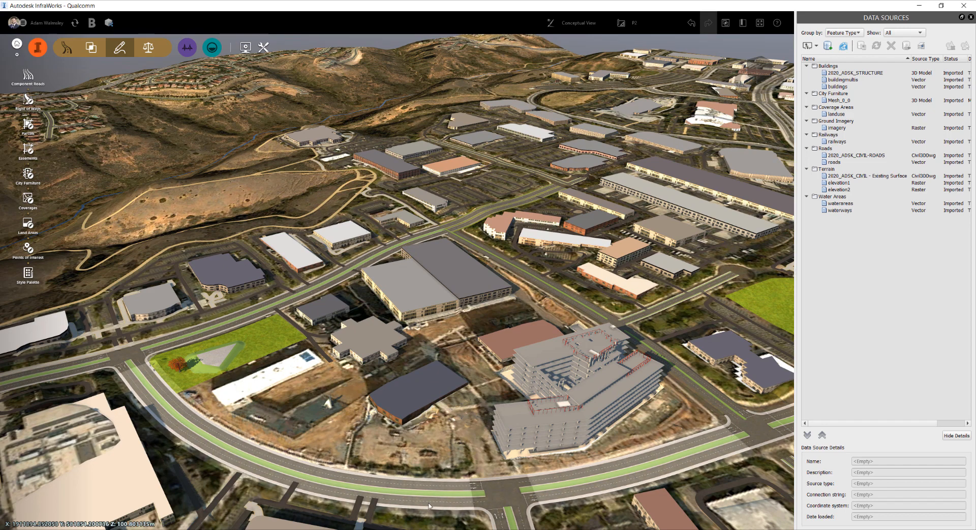
{"action": "middle_click_drag", "start_coordinate": [631, 406], "coordinate": [290, 417]}
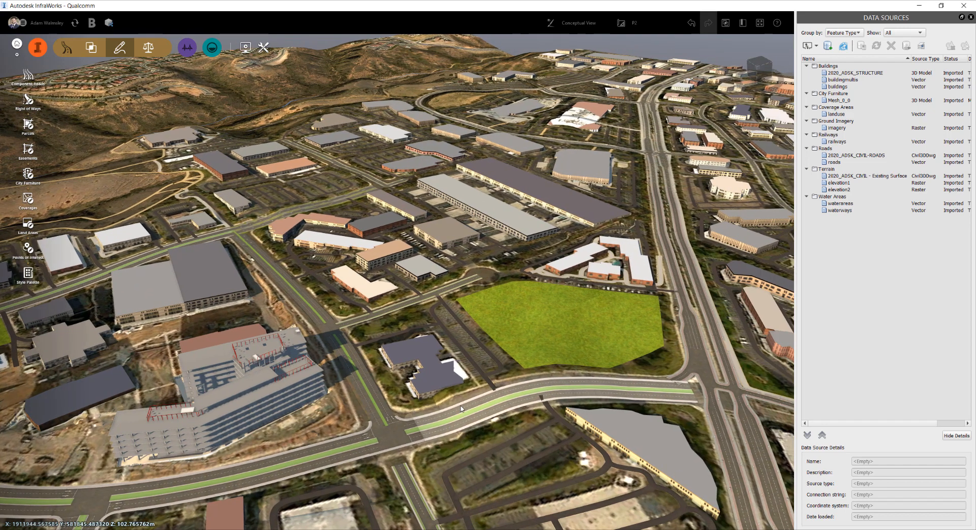
{"action": "left_click_drag", "start_coordinate": [290, 417], "coordinate": [475, 363]}
{"action": "middle_click_drag", "start_coordinate": [737, 357], "coordinate": [522, 367]}
{"action": "scroll", "coordinate": [522, 368], "scroll_direction": "up", "scroll_amount": 2}
{"action": "left_click_drag", "start_coordinate": [356, 285], "coordinate": [430, 231]}
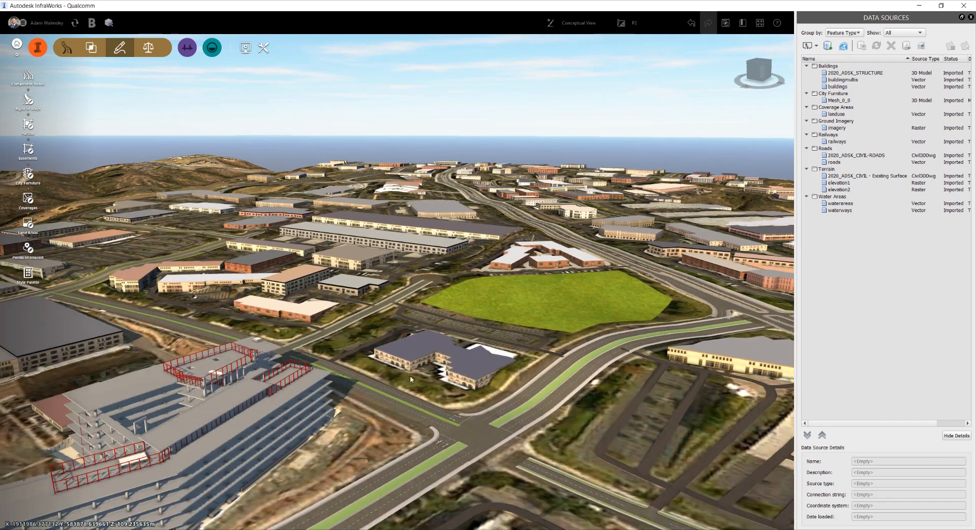
{"action": "left_click_drag", "start_coordinate": [410, 379], "coordinate": [204, 384]}
{"action": "middle_click_drag", "start_coordinate": [190, 316], "coordinate": [462, 332]}
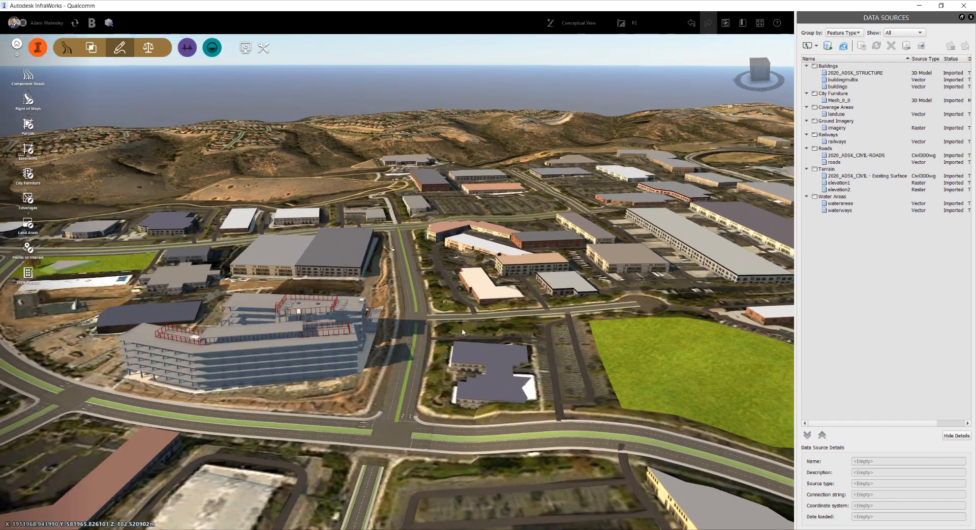
{"action": "left_click_drag", "start_coordinate": [462, 332], "coordinate": [185, 218]}
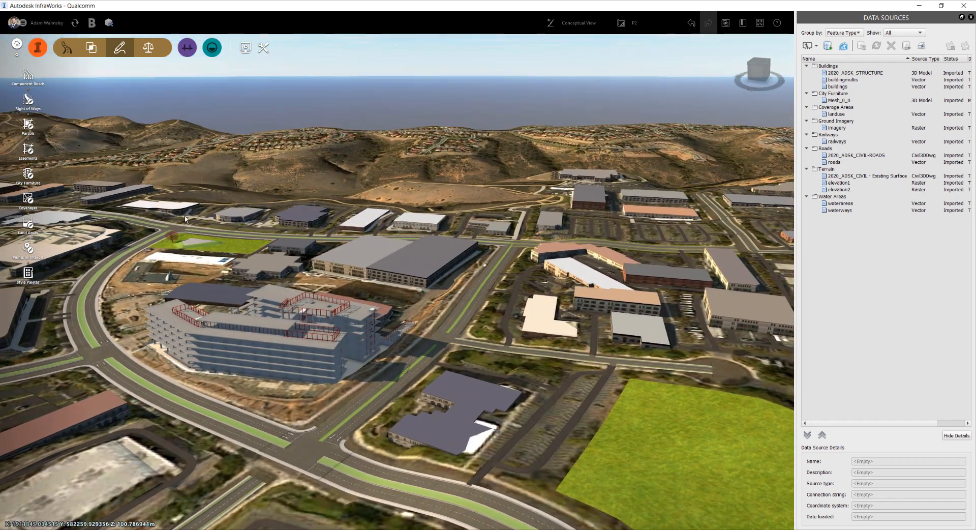
{"action": "scroll", "coordinate": [176, 363], "scroll_direction": "up", "scroll_amount": 2}
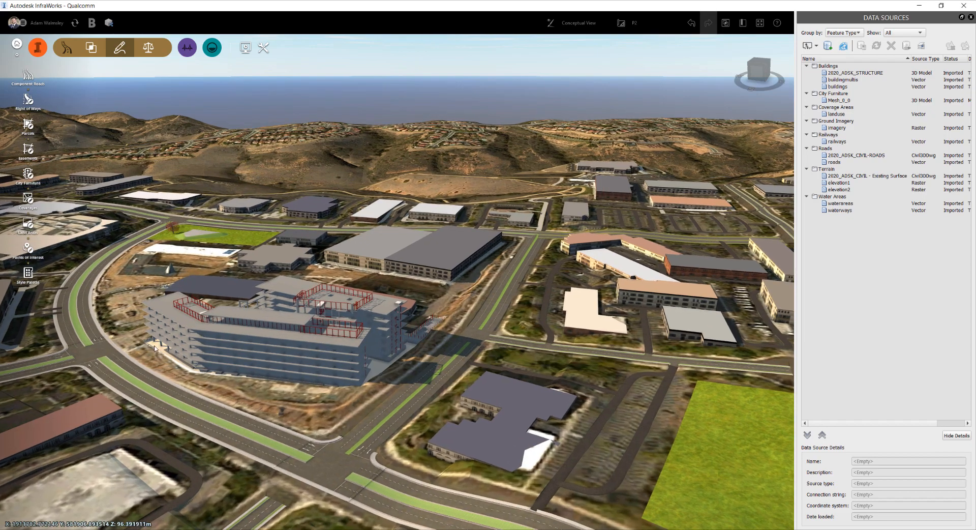
{"action": "scroll", "coordinate": [381, 405], "scroll_direction": "down", "scroll_amount": 3}
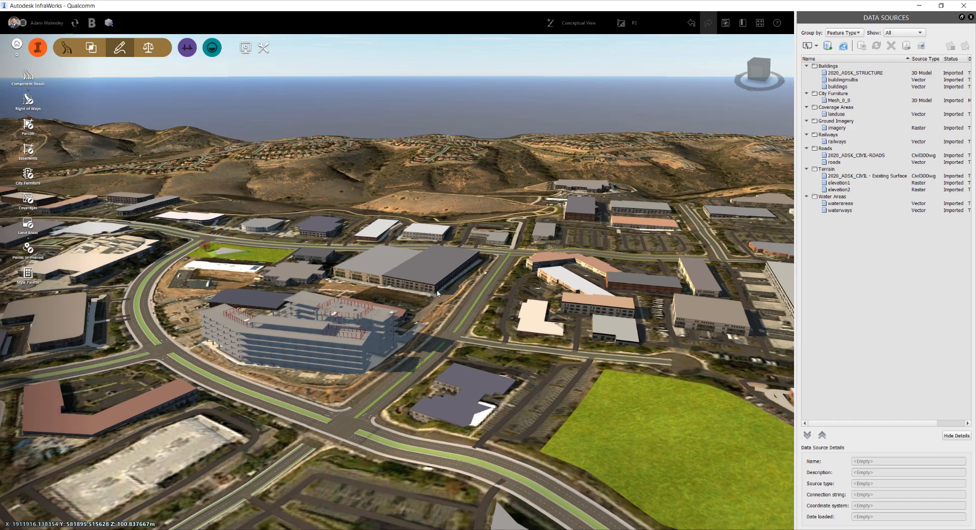
{"action": "left_click_drag", "start_coordinate": [374, 259], "coordinate": [456, 379]}
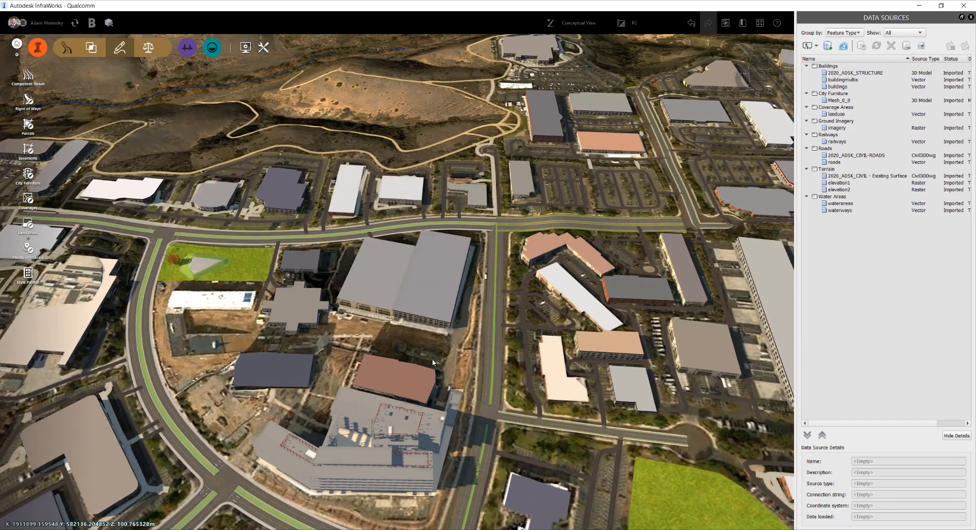
Step: Survey the creek valley between the business park and the hillside housing, from above and looking along the waterway
{"action": "middle_click_drag", "start_coordinate": [419, 265], "coordinate": [418, 329]}
{"action": "left_click_drag", "start_coordinate": [418, 329], "coordinate": [427, 375]}
{"action": "middle_click_drag", "start_coordinate": [509, 271], "coordinate": [460, 391]}
{"action": "scroll", "coordinate": [460, 379], "scroll_direction": "down", "scroll_amount": 2}
{"action": "middle_click_drag", "start_coordinate": [493, 311], "coordinate": [330, 407]}
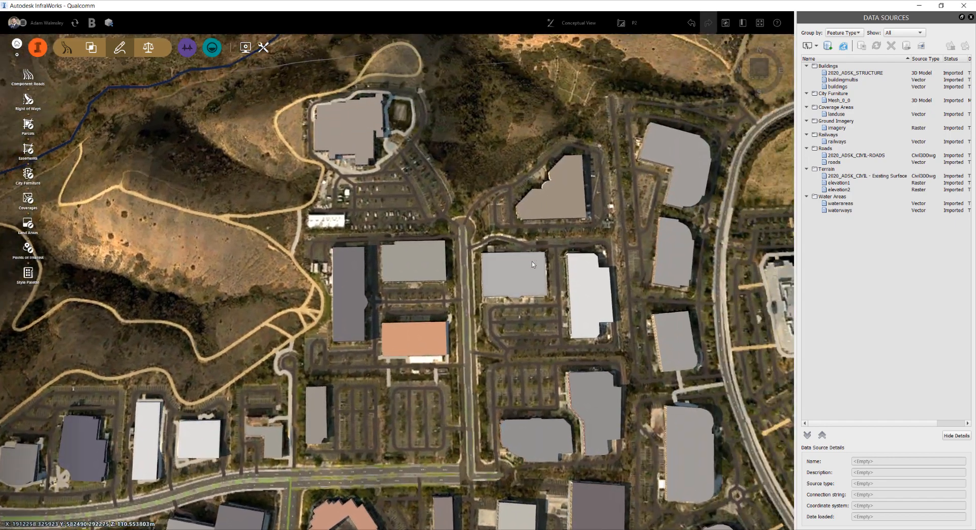
{"action": "middle_click_drag", "start_coordinate": [523, 264], "coordinate": [334, 338]}
{"action": "middle_click_drag", "start_coordinate": [446, 278], "coordinate": [366, 336]}
{"action": "middle_click_drag", "start_coordinate": [368, 270], "coordinate": [339, 324]}
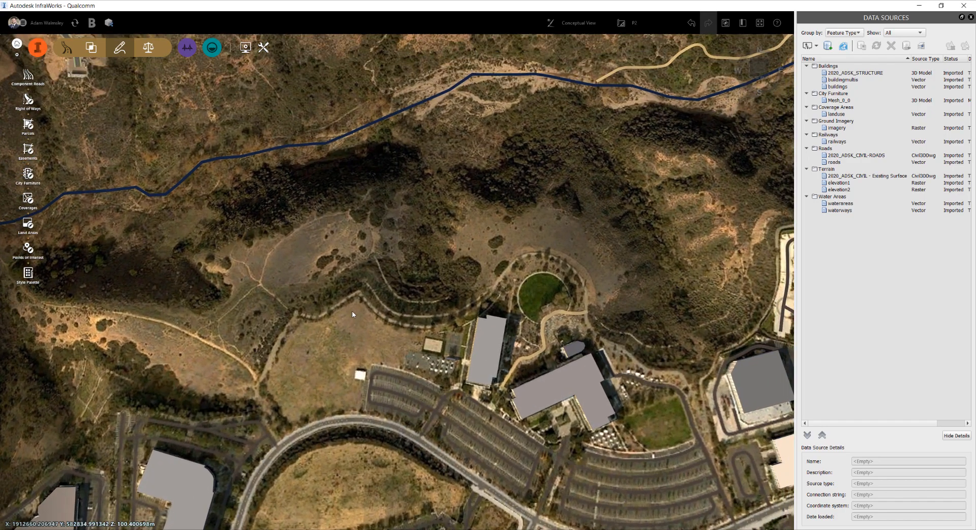
{"action": "scroll", "coordinate": [267, 264], "scroll_direction": "down", "scroll_amount": 3}
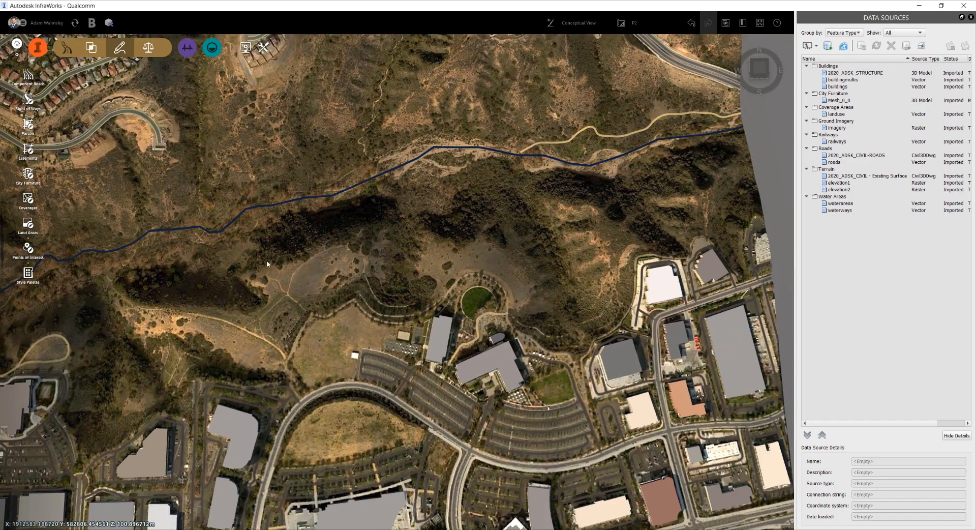
{"action": "middle_click_drag", "start_coordinate": [267, 263], "coordinate": [324, 294]}
{"action": "middle_click_drag", "start_coordinate": [309, 68], "coordinate": [305, 97]}
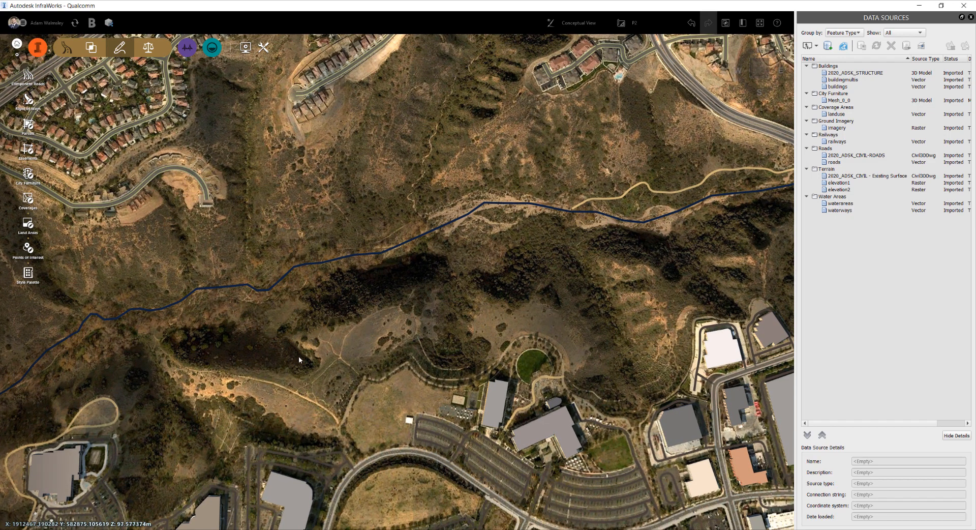
{"action": "middle_click_drag", "start_coordinate": [351, 370], "coordinate": [396, 315], "text": "shift"}
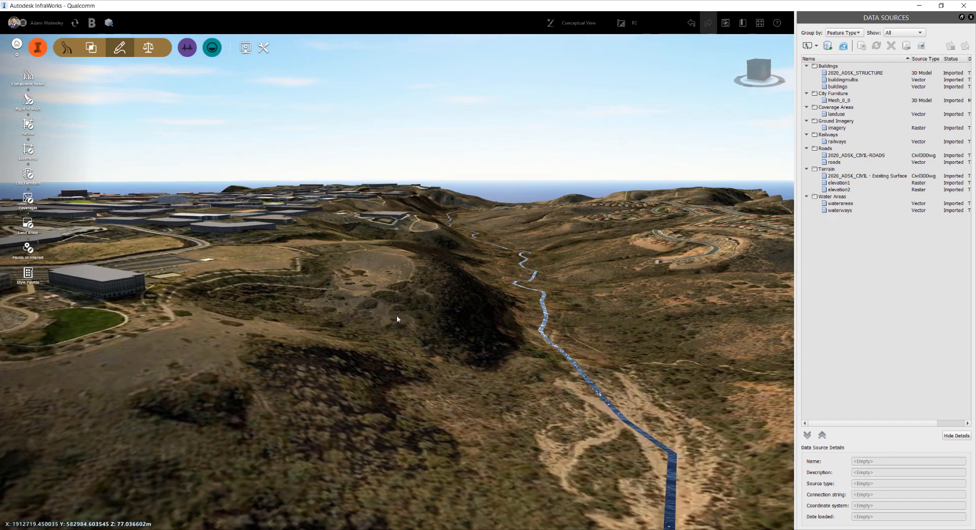
{"action": "middle_click_drag", "start_coordinate": [488, 391], "coordinate": [515, 380], "text": "shift"}
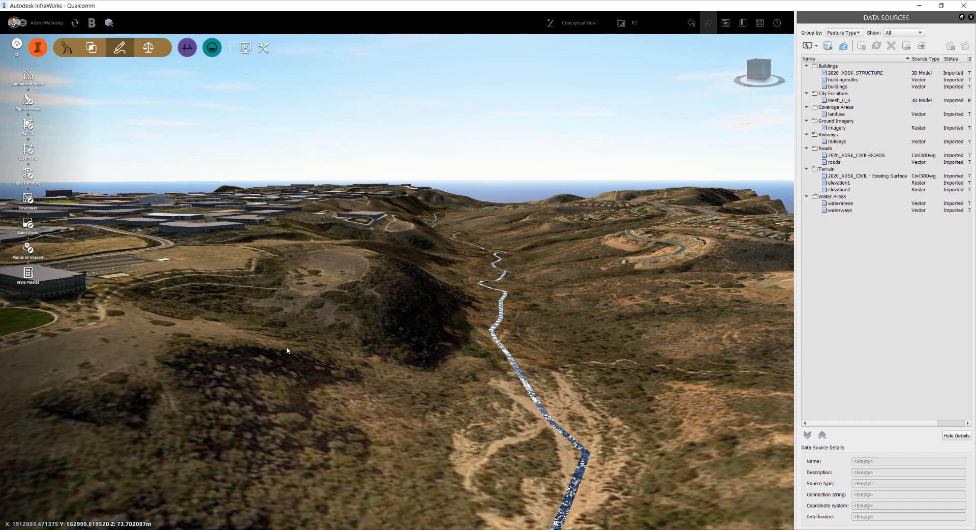
{"action": "middle_click_drag", "start_coordinate": [287, 350], "coordinate": [390, 362], "text": "shift"}
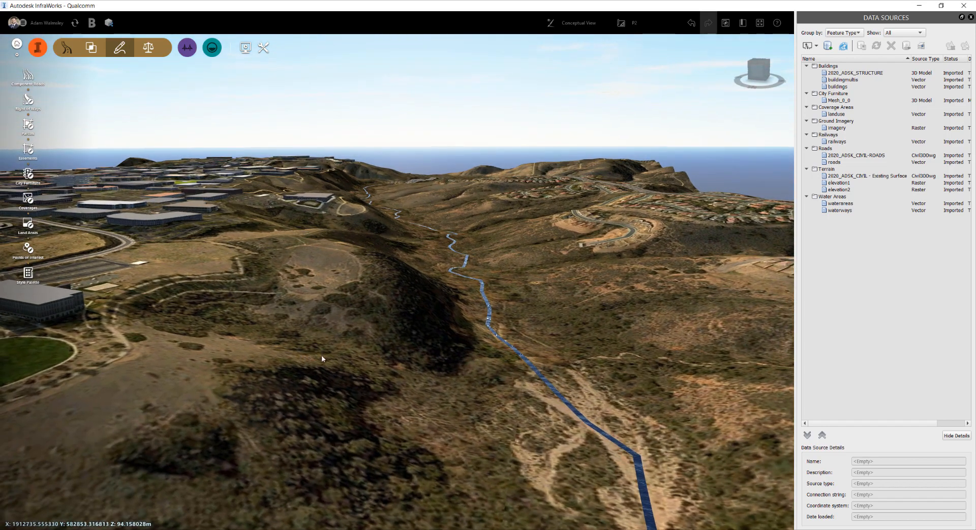
{"action": "mouse_move", "coordinate": [343, 357]}
{"action": "left_mouse_down"}
{"action": "mouse_move", "coordinate": [317, 347]}
{"action": "mouse_move", "coordinate": [316, 357]}
{"action": "mouse_move", "coordinate": [302, 310]}
{"action": "mouse_move", "coordinate": [339, 349]}
{"action": "left_mouse_up"}
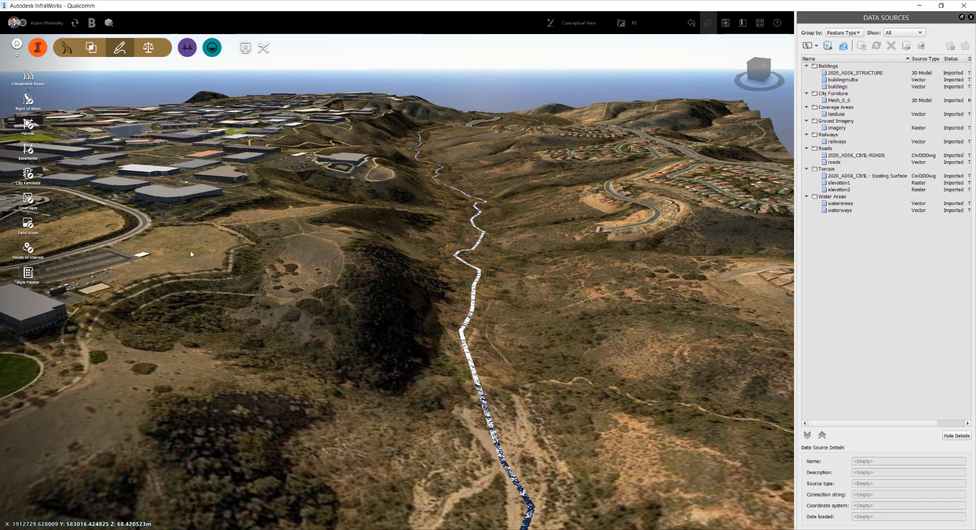
Step: Start sketching a Street/Asphalt Road from the curved business-park road, placing points down the hillside toward the creek
{"action": "left_click", "coordinate": [45, 53]}
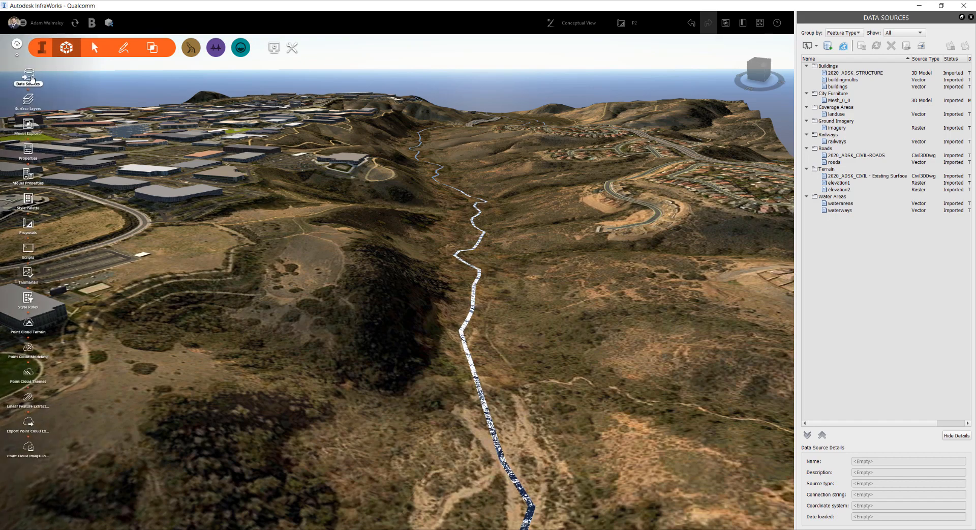
{"action": "left_click", "coordinate": [122, 49]}
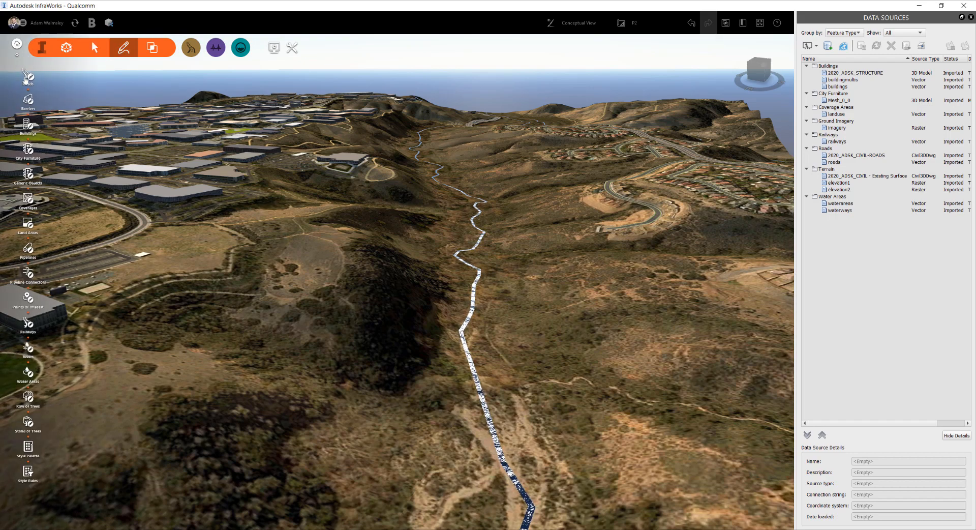
{"action": "left_click", "coordinate": [27, 77]}
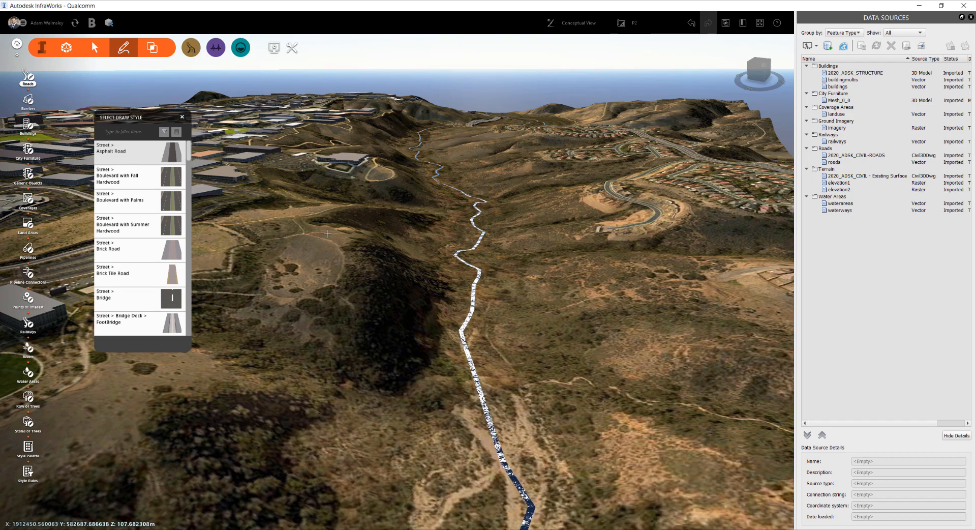
{"action": "middle_click_drag", "start_coordinate": [327, 233], "coordinate": [429, 236]}
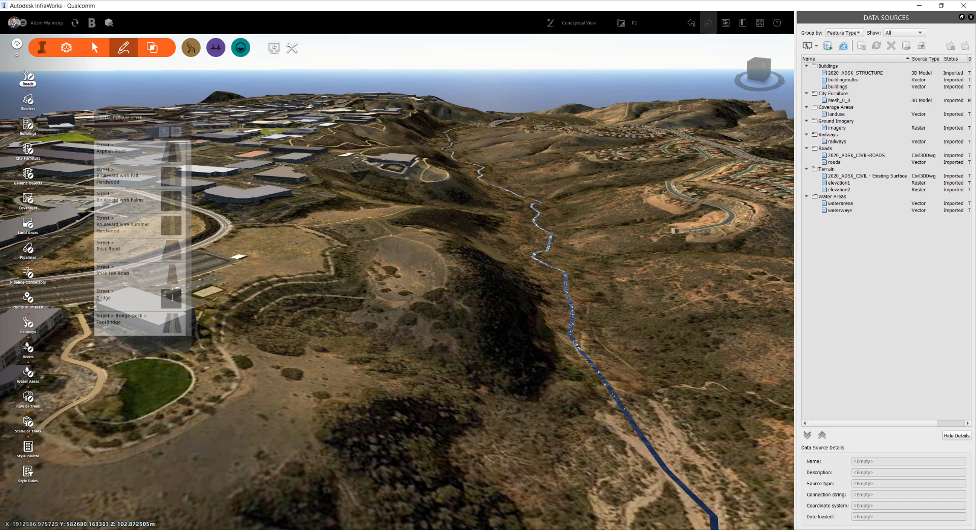
{"action": "left_click", "coordinate": [226, 227]}
{"action": "scroll", "coordinate": [279, 272], "scroll_direction": "up", "scroll_amount": 3}
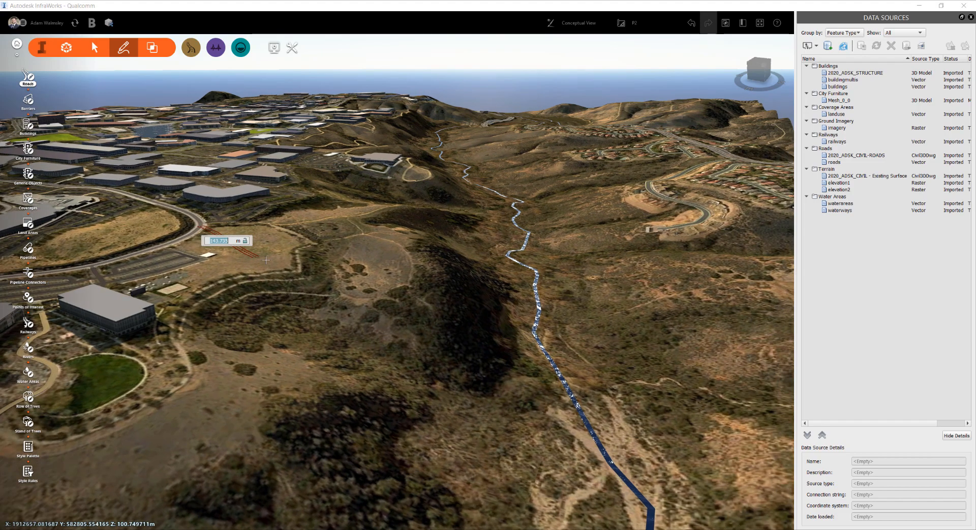
{"action": "mouse_move", "coordinate": [279, 272]}
{"action": "left_mouse_down"}
{"action": "mouse_move", "coordinate": [247, 253]}
{"action": "mouse_move", "coordinate": [262, 269]}
{"action": "left_mouse_up"}
{"action": "left_click", "coordinate": [283, 275]}
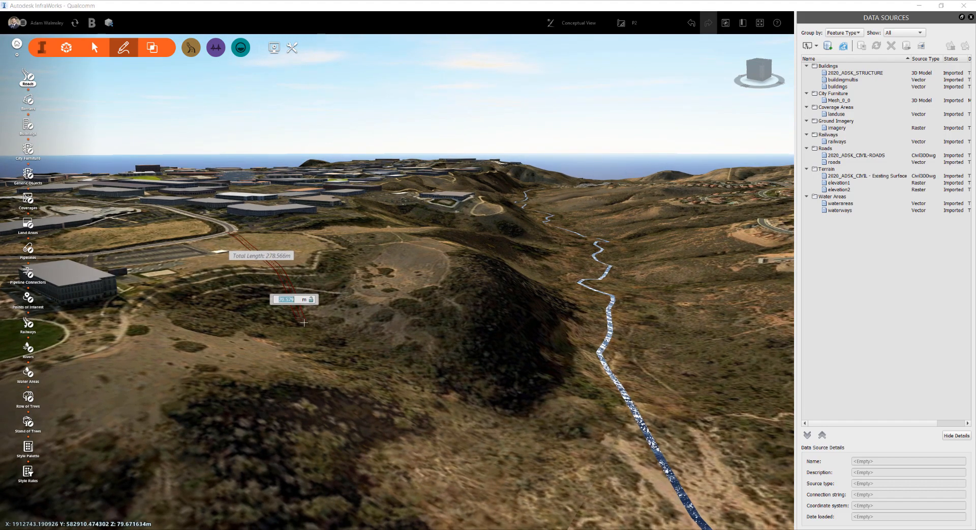
{"action": "left_click", "coordinate": [331, 352]}
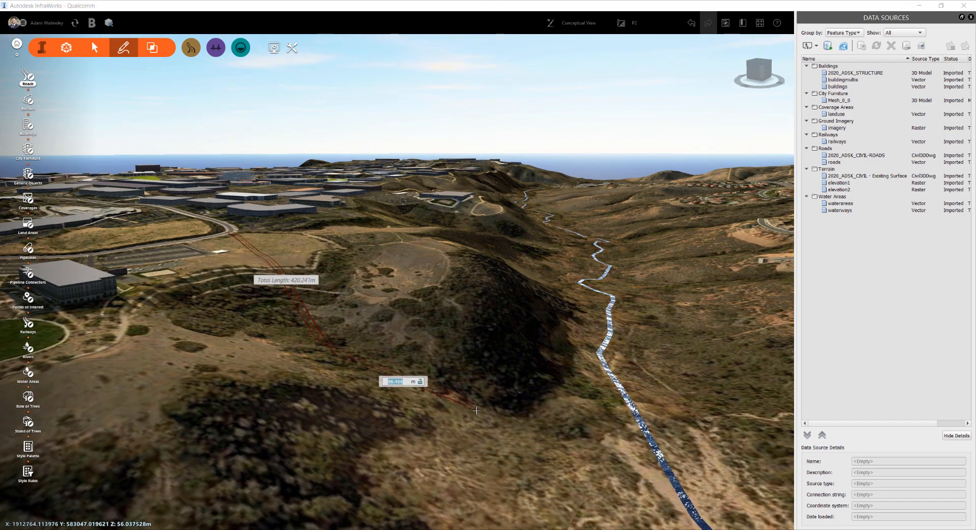
{"action": "left_click", "coordinate": [499, 418]}
Step: Extend the road across the creek and up the opposite slope, finishing it at the end of the residential street
{"action": "middle_click_drag", "start_coordinate": [577, 413], "coordinate": [299, 389]}
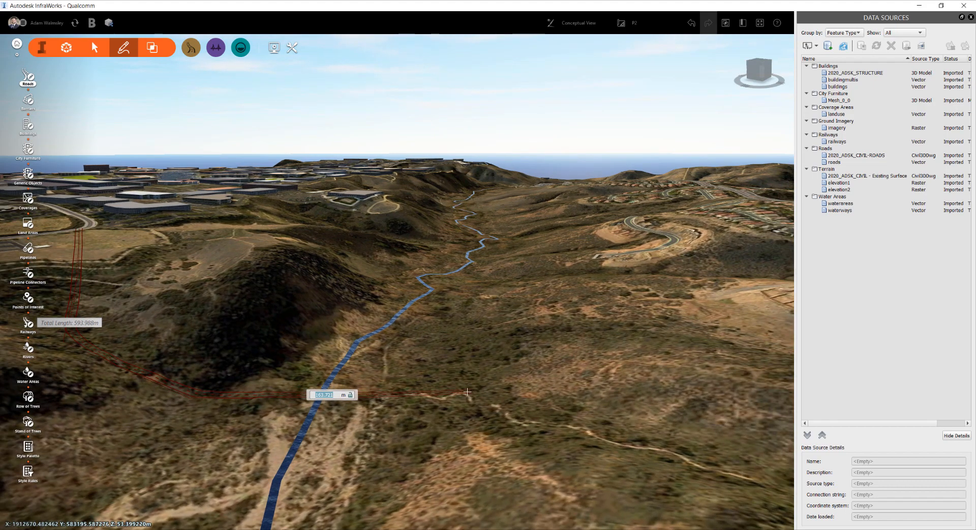
{"action": "middle_click_drag", "start_coordinate": [475, 393], "coordinate": [434, 387]}
{"action": "left_click_drag", "start_coordinate": [234, 341], "coordinate": [615, 373]}
{"action": "middle_click_drag", "start_coordinate": [655, 350], "coordinate": [459, 392]}
{"action": "left_click_drag", "start_coordinate": [510, 325], "coordinate": [558, 319]}
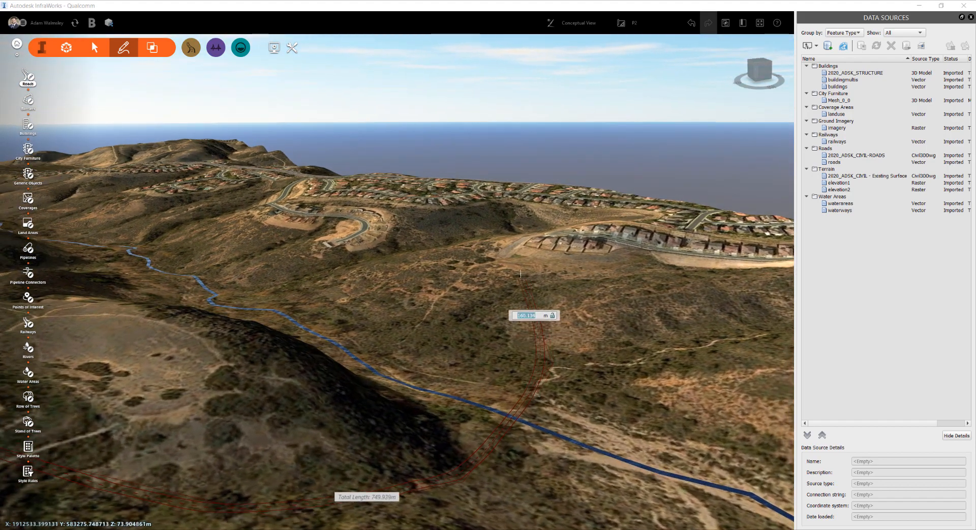
{"action": "scroll", "coordinate": [520, 273], "scroll_direction": "up", "scroll_amount": 5}
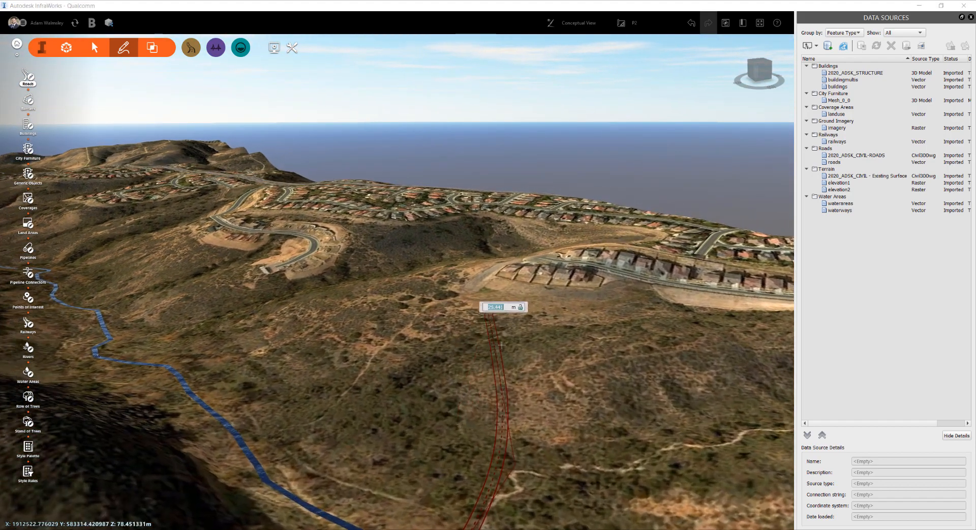
{"action": "scroll", "coordinate": [502, 345], "scroll_direction": "up", "scroll_amount": 5}
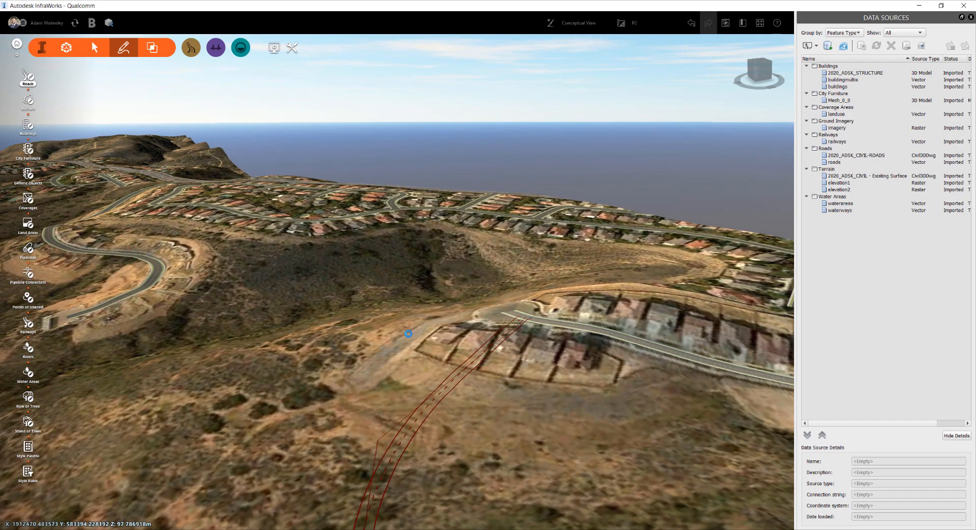
{"action": "double_click", "coordinate": [525, 318]}
{"action": "scroll", "coordinate": [394, 355], "scroll_direction": "down", "scroll_amount": 4}
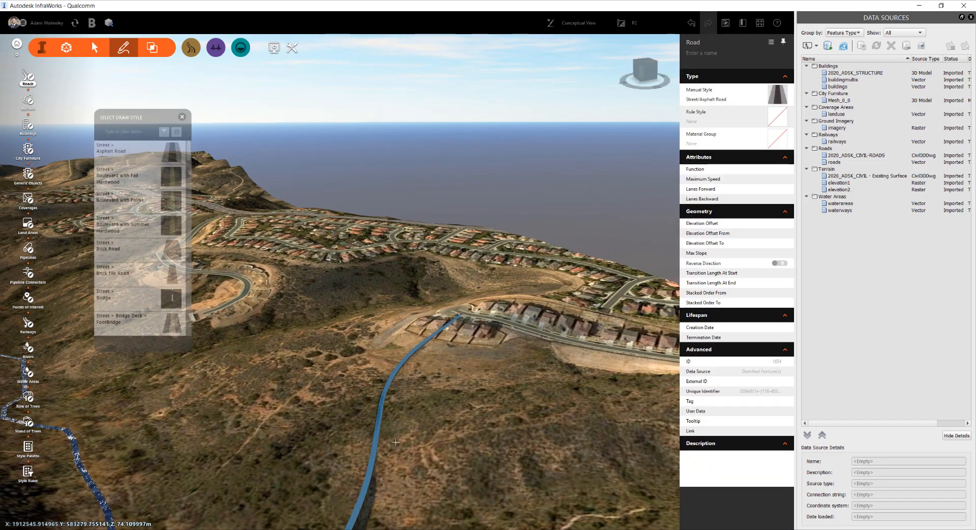
Step: Finish the road sketch and raise the elevation of its vertex on the business-park hillside
{"action": "middle_click_drag", "start_coordinate": [366, 467], "coordinate": [468, 395]}
{"action": "key", "text": "Escape"}
{"action": "middle_click_drag", "start_coordinate": [368, 465], "coordinate": [423, 443]}
{"action": "left_click_drag", "start_coordinate": [422, 442], "coordinate": [359, 435]}
{"action": "scroll", "coordinate": [388, 420], "scroll_direction": "up", "scroll_amount": 3}
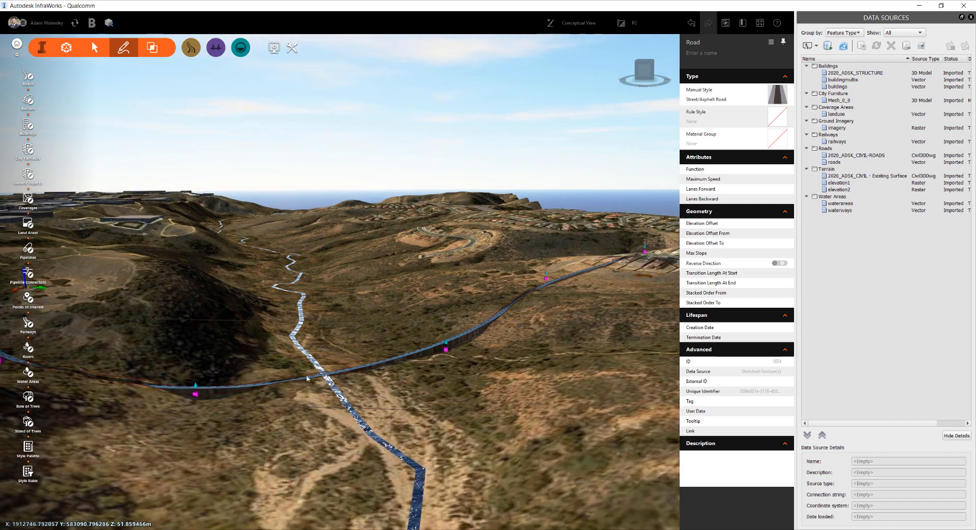
{"action": "middle_click_drag", "start_coordinate": [254, 448], "coordinate": [494, 393]}
{"action": "scroll", "coordinate": [503, 365], "scroll_direction": "up", "scroll_amount": 1}
{"action": "scroll", "coordinate": [503, 365], "scroll_direction": "up", "scroll_amount": 1}
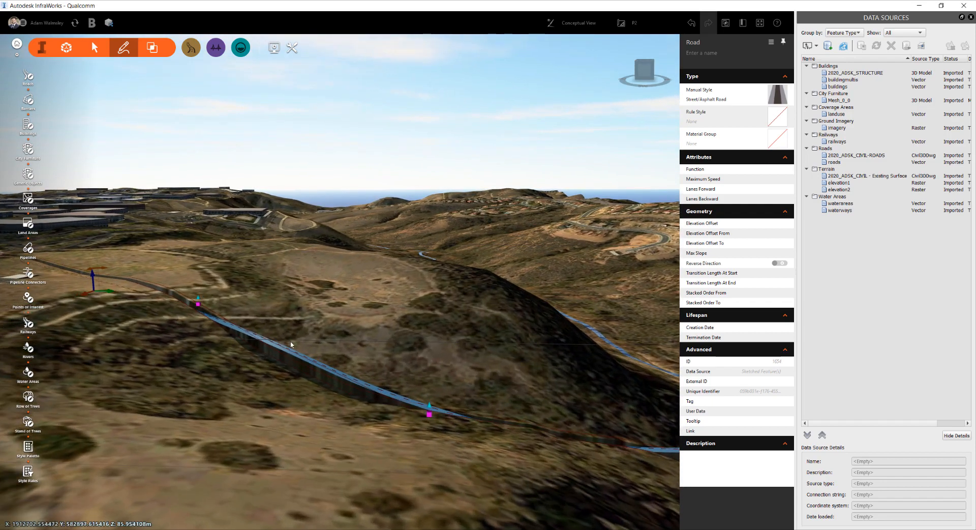
{"action": "scroll", "coordinate": [292, 343], "scroll_direction": "up", "scroll_amount": 1}
{"action": "left_click_drag", "start_coordinate": [206, 311], "coordinate": [207, 301]}
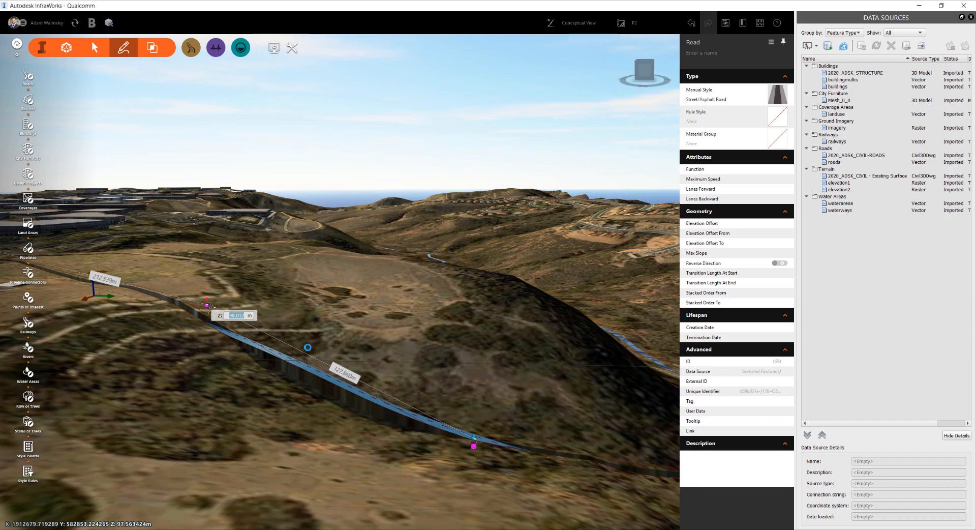
Step: Raise the road's vertices on both sides of the creek so the crossing sits higher above the valley floor
{"action": "middle_click_drag", "start_coordinate": [189, 348], "coordinate": [220, 366]}
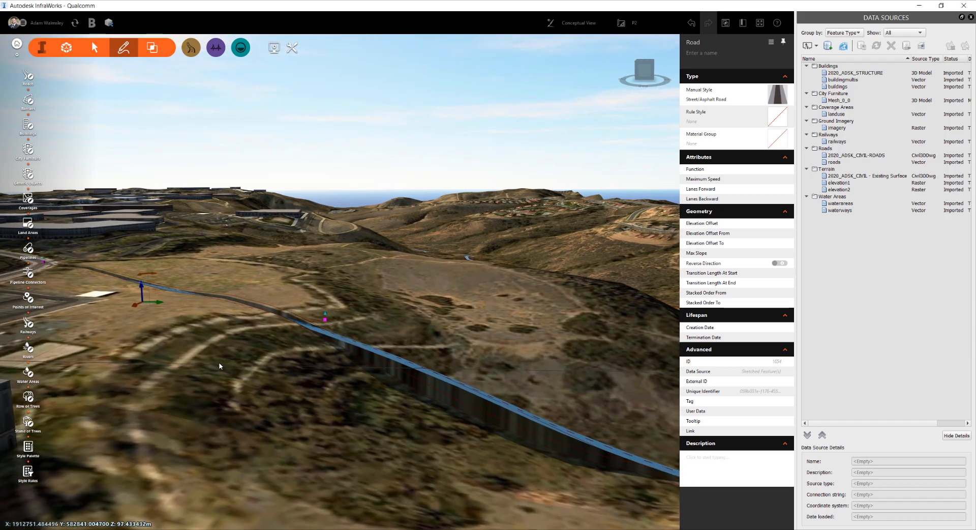
{"action": "middle_click_drag", "start_coordinate": [293, 384], "coordinate": [112, 358]}
{"action": "left_click_drag", "start_coordinate": [188, 442], "coordinate": [185, 435]}
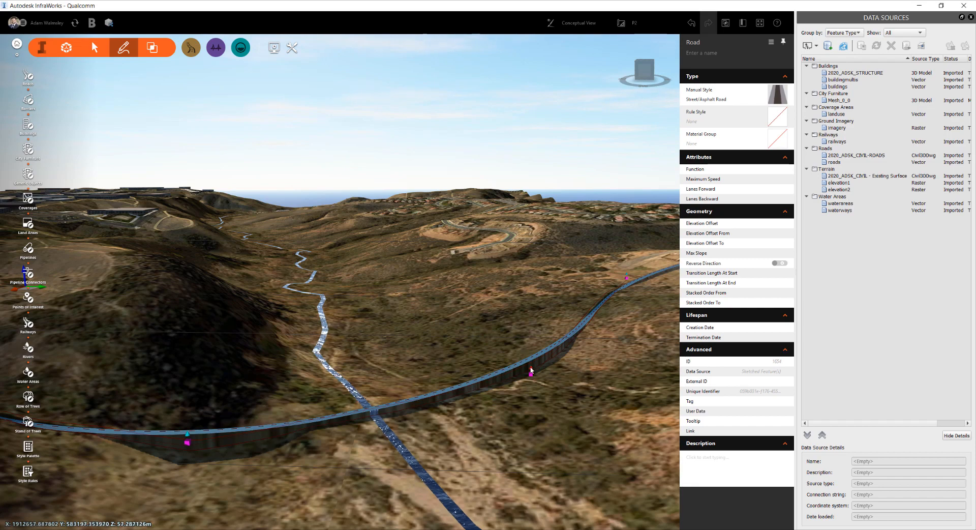
{"action": "left_click_drag", "start_coordinate": [530, 367], "coordinate": [530, 365]}
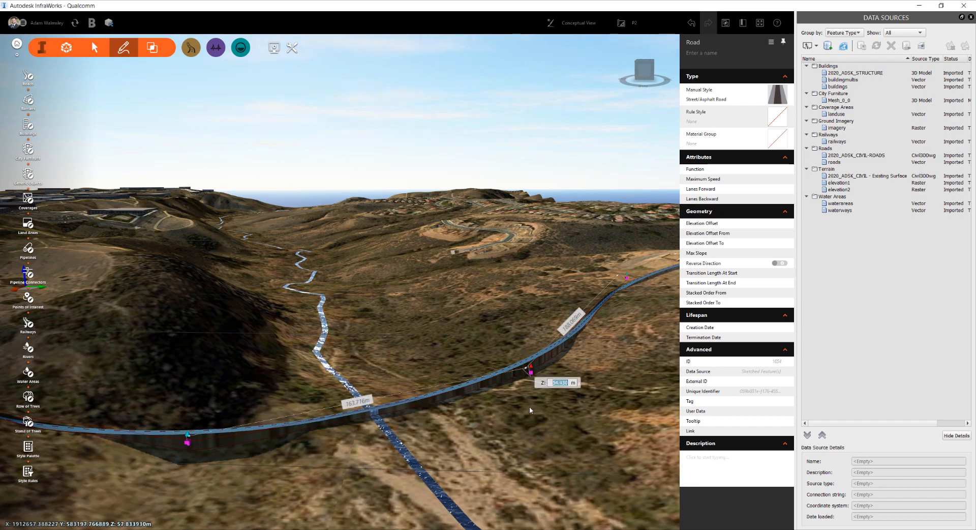
{"action": "middle_click_drag", "start_coordinate": [575, 397], "coordinate": [219, 457]}
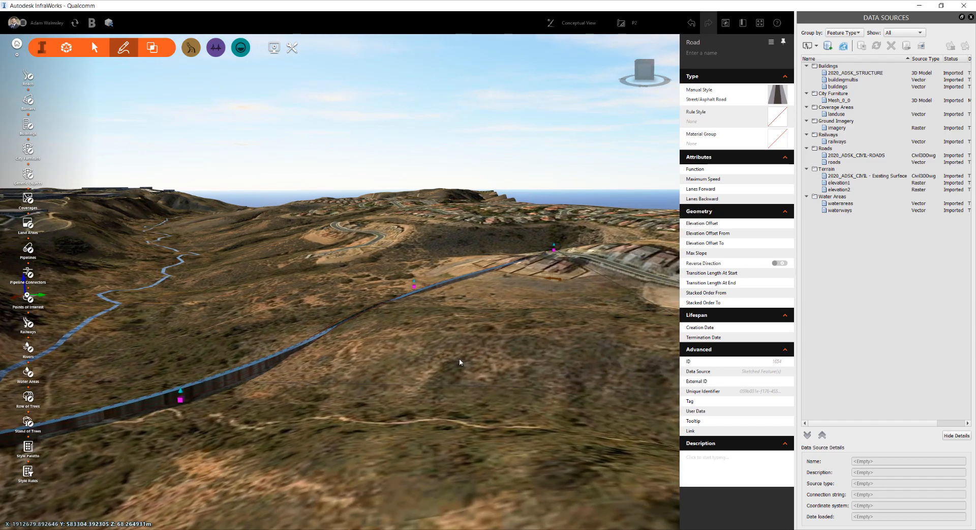
{"action": "left_click_drag", "start_coordinate": [459, 358], "coordinate": [397, 360]}
{"action": "scroll", "coordinate": [511, 353], "scroll_direction": "down", "scroll_amount": 5}
{"action": "scroll", "coordinate": [397, 360], "scroll_direction": "up", "scroll_amount": 2}
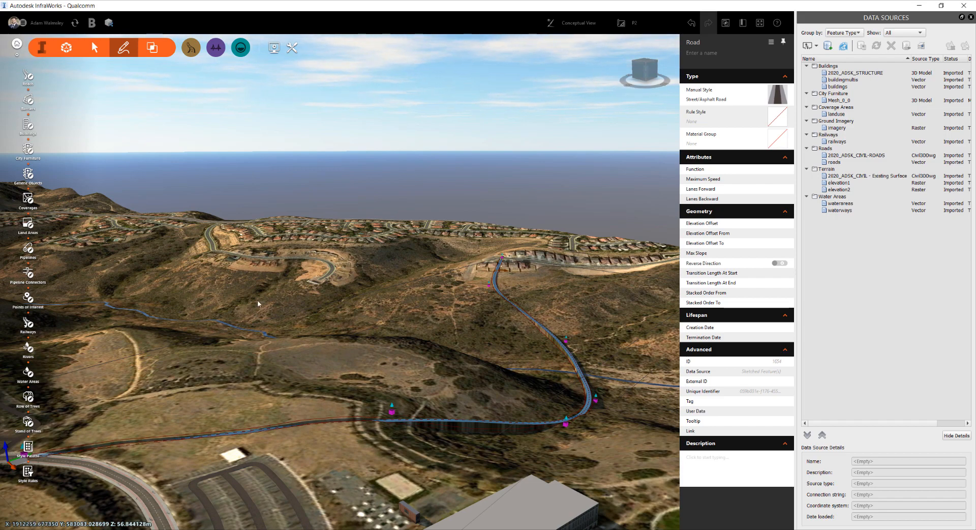
Step: Browse the 3D vehicle models available as city furniture draw styles
{"action": "left_click", "coordinate": [28, 149]}
{"action": "scroll", "coordinate": [141, 299], "scroll_direction": "down", "scroll_amount": 5}
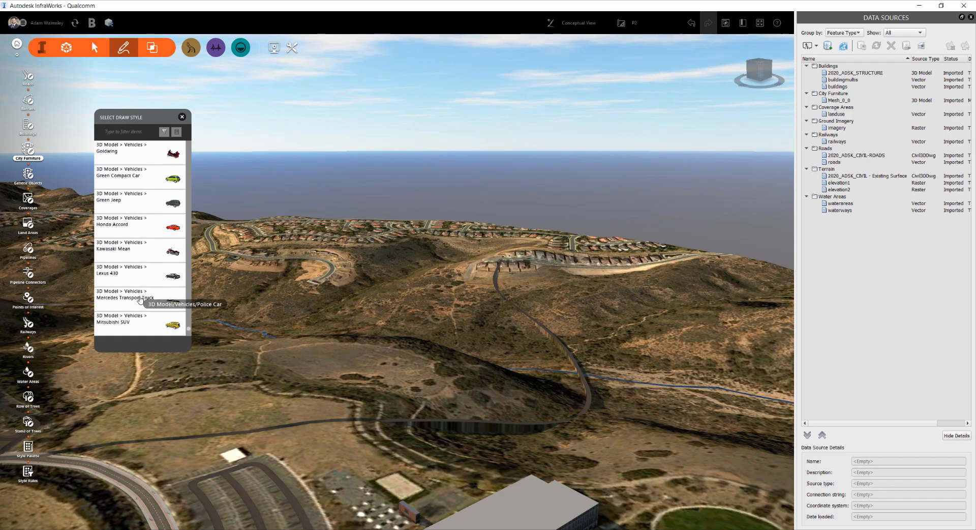
{"action": "scroll", "coordinate": [141, 299], "scroll_direction": "up", "scroll_amount": 5}
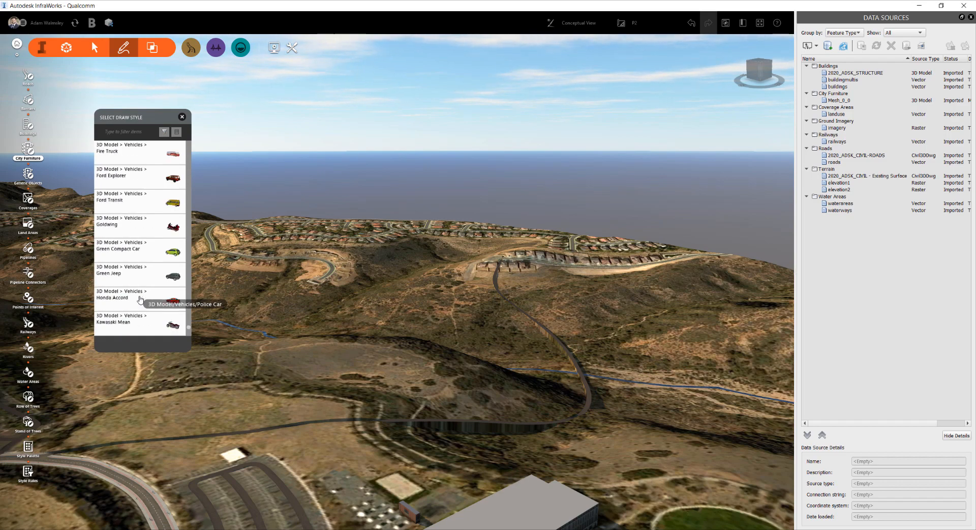
{"action": "left_click", "coordinate": [182, 117]}
Step: Examine the new road across the valley from several angles, ending in a plan view of the whole crossing
{"action": "left_click_drag", "start_coordinate": [370, 401], "coordinate": [261, 381]}
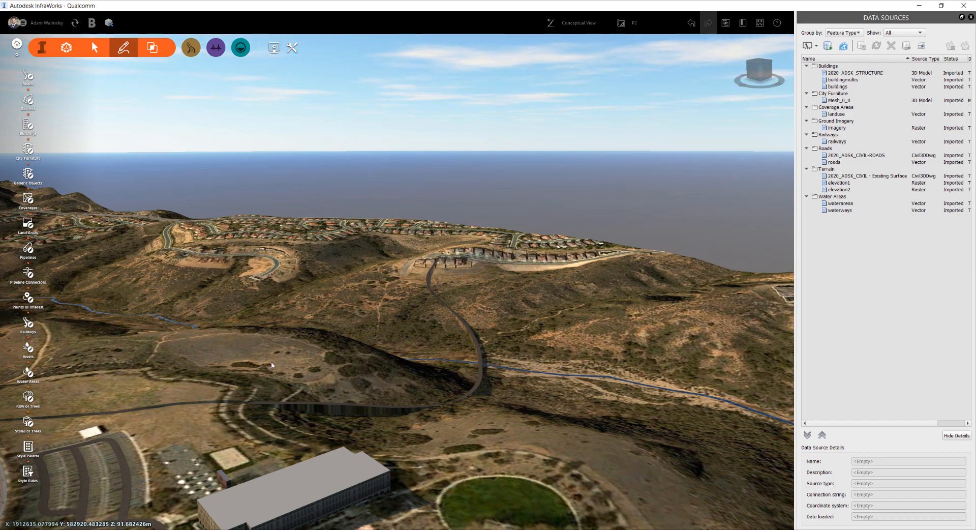
{"action": "scroll", "coordinate": [312, 367], "scroll_direction": "down", "scroll_amount": 3}
{"action": "left_click_drag", "start_coordinate": [312, 368], "coordinate": [314, 368]}
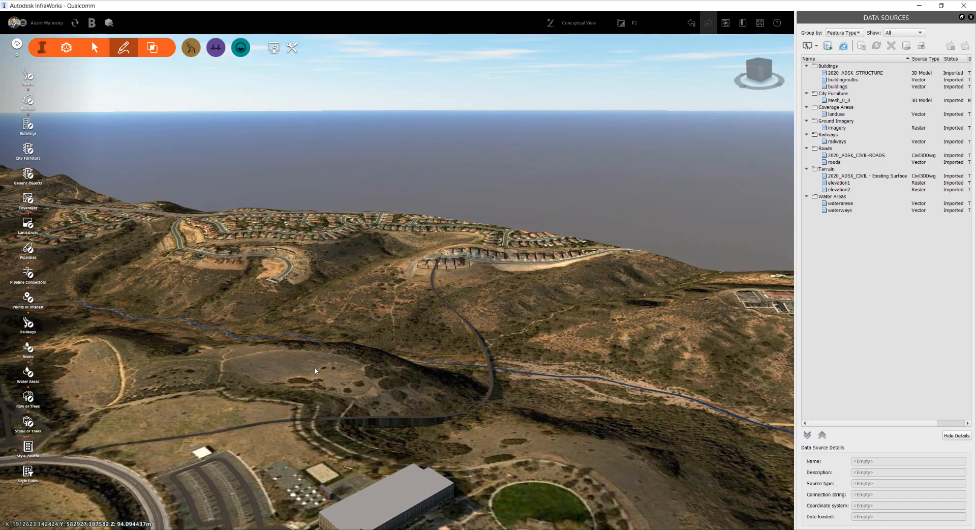
{"action": "middle_click_drag", "start_coordinate": [344, 369], "coordinate": [326, 305]}
{"action": "scroll", "coordinate": [335, 315], "scroll_direction": "up", "scroll_amount": 3}
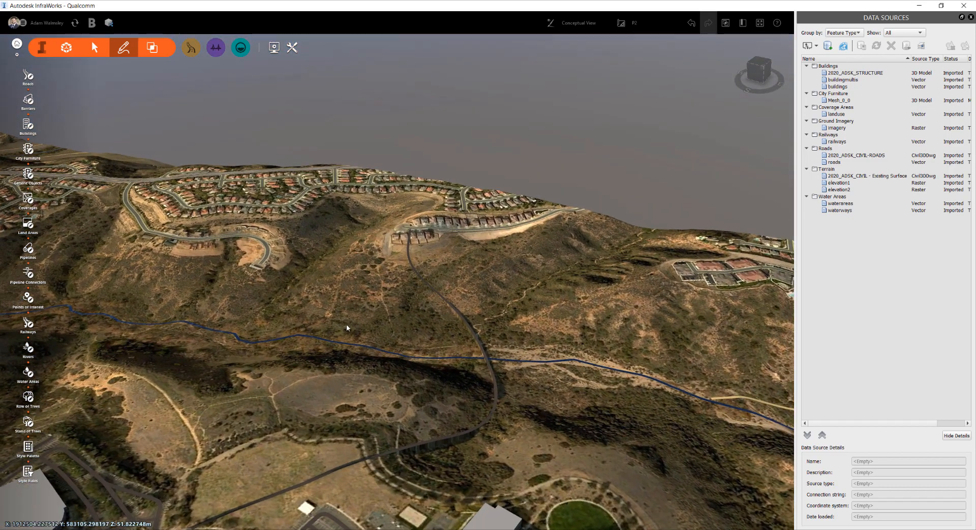
{"action": "scroll", "coordinate": [380, 334], "scroll_direction": "down", "scroll_amount": 3}
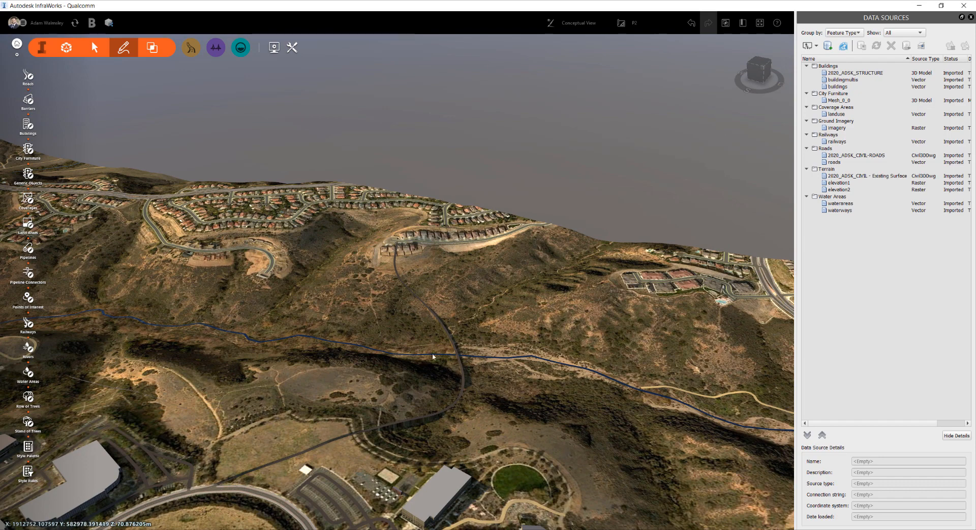
{"action": "left_click_drag", "start_coordinate": [377, 370], "coordinate": [391, 425]}
{"action": "left_click_drag", "start_coordinate": [384, 369], "coordinate": [395, 321]}
{"action": "middle_click_drag", "start_coordinate": [391, 316], "coordinate": [367, 292]}
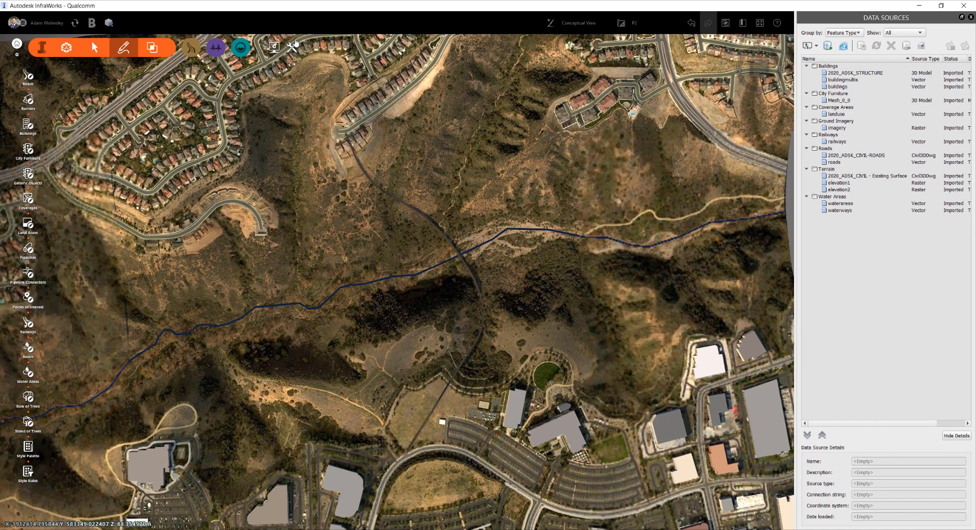
Step: Start an IMX export and define its extent as a BBox around the new road, from the hillside housing to the business park
{"action": "left_click", "coordinate": [292, 48]}
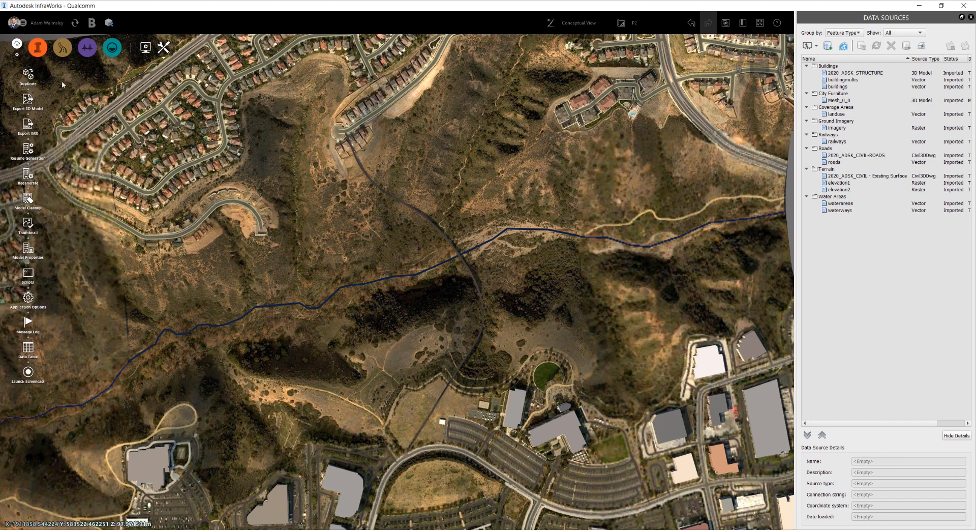
{"action": "left_click", "coordinate": [28, 126]}
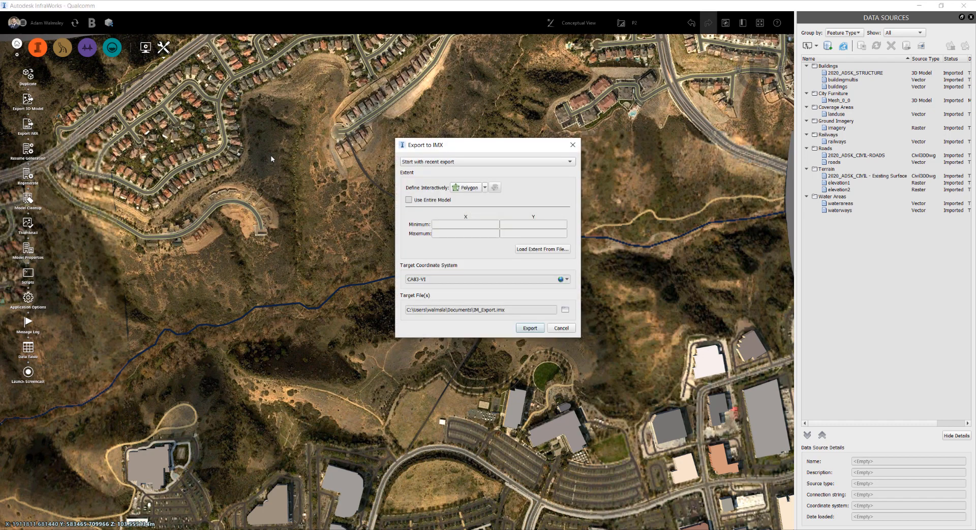
{"action": "left_click", "coordinate": [480, 189]}
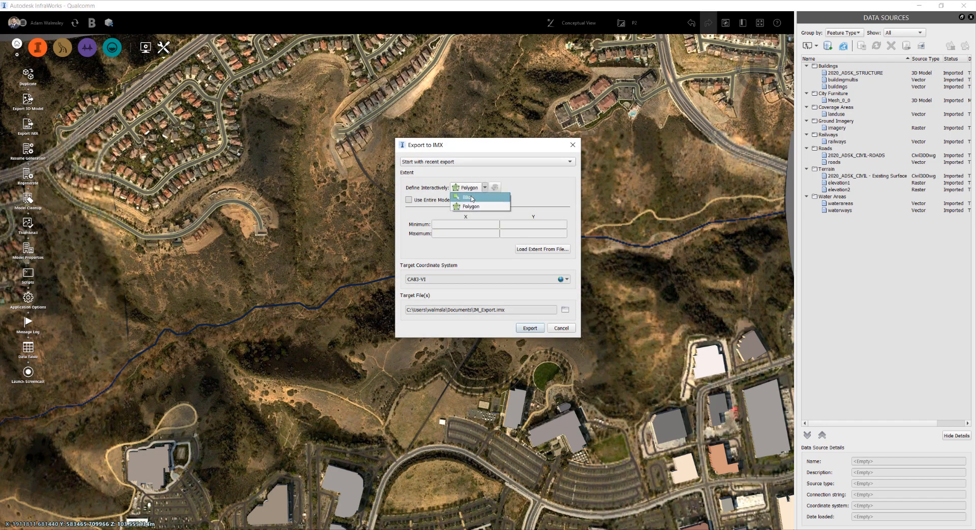
{"action": "left_click", "coordinate": [470, 203]}
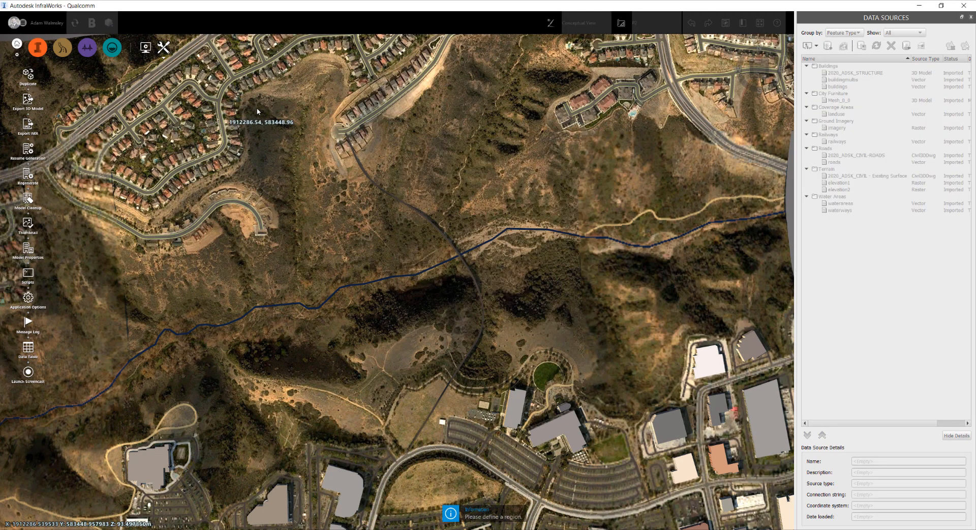
{"action": "left_click", "coordinate": [240, 108]}
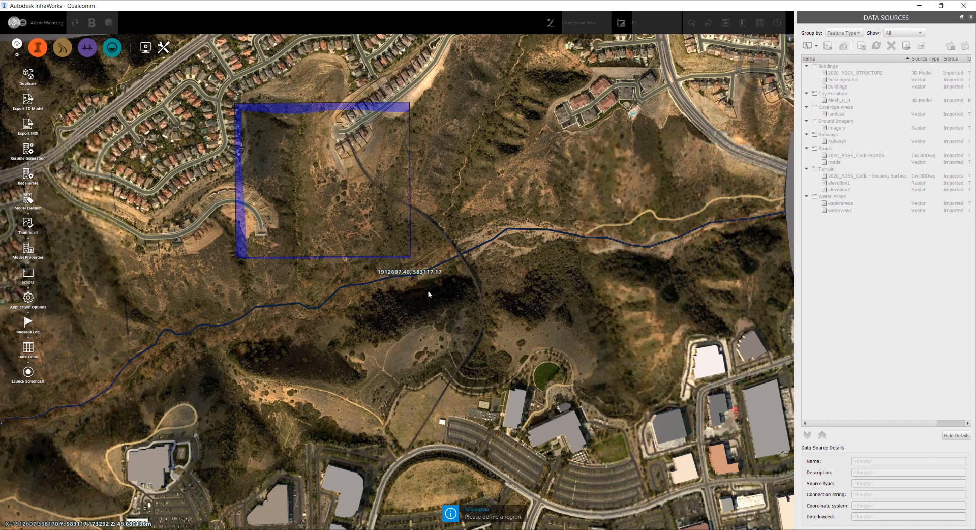
{"action": "left_click", "coordinate": [518, 500]}
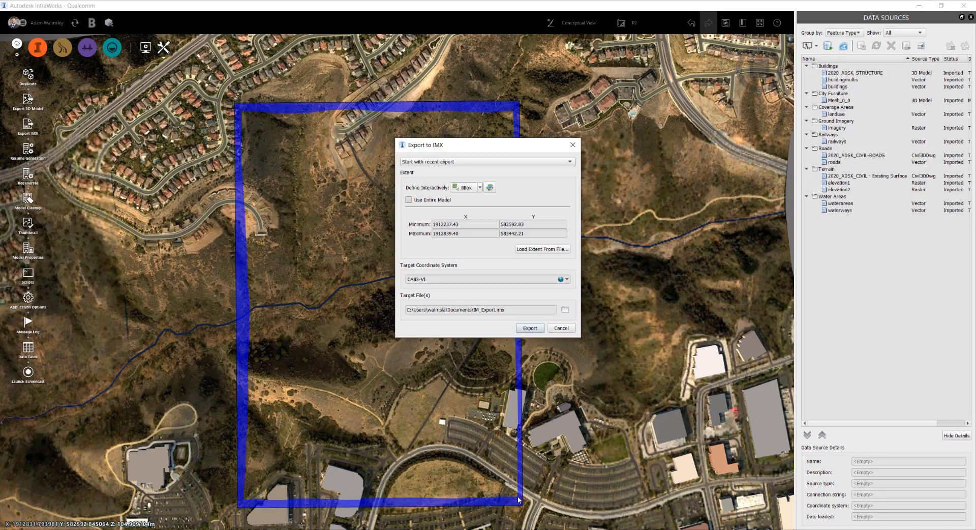
Step: Export the bounded area to IM_Export.imx in Documents, replacing the existing file
{"action": "left_click_drag", "start_coordinate": [502, 148], "coordinate": [406, 174]}
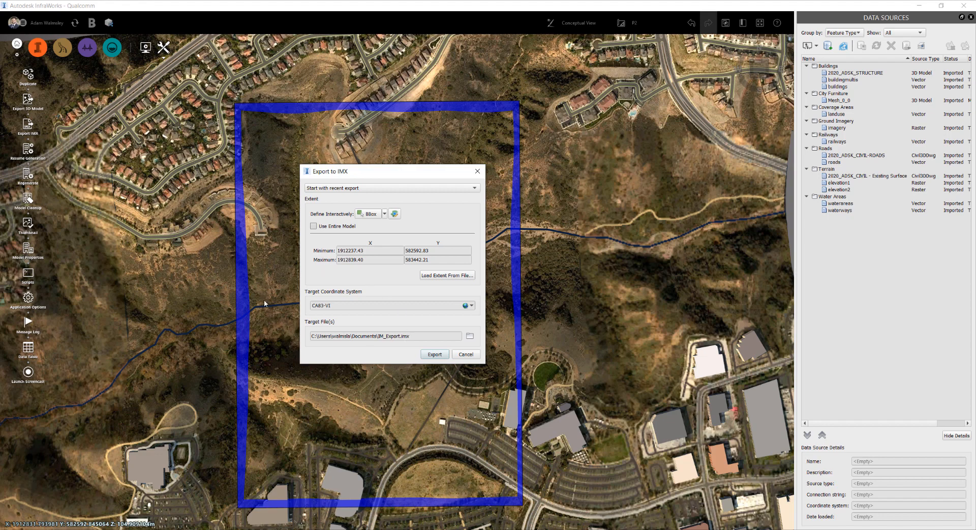
{"action": "left_click", "coordinate": [434, 354]}
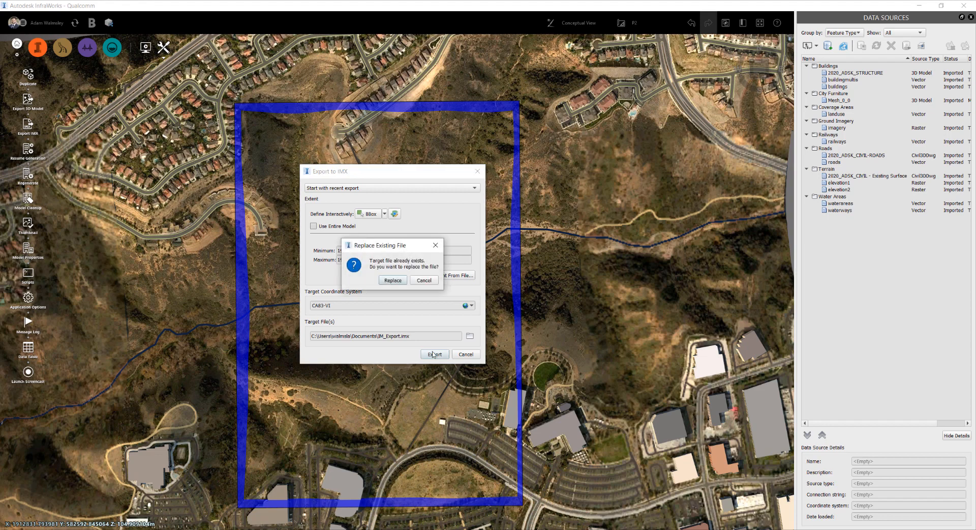
{"action": "left_click", "coordinate": [393, 280]}
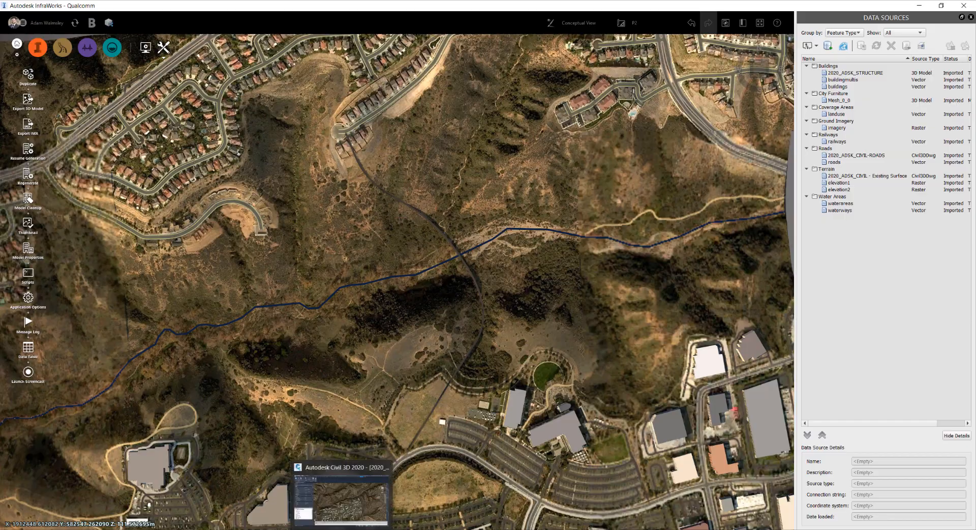
Step: Switch to Civil 3D and survey the aerial map of the business park and creek valley in 2020_ADSK_CIVIL new Bridge.dwg
{"action": "left_click", "coordinate": [339, 512]}
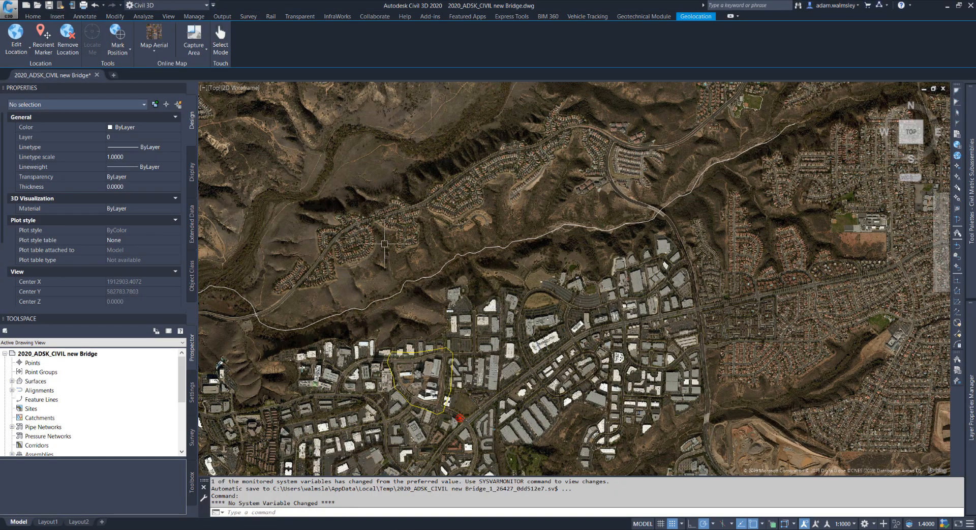
{"action": "right_click", "coordinate": [510, 312]}
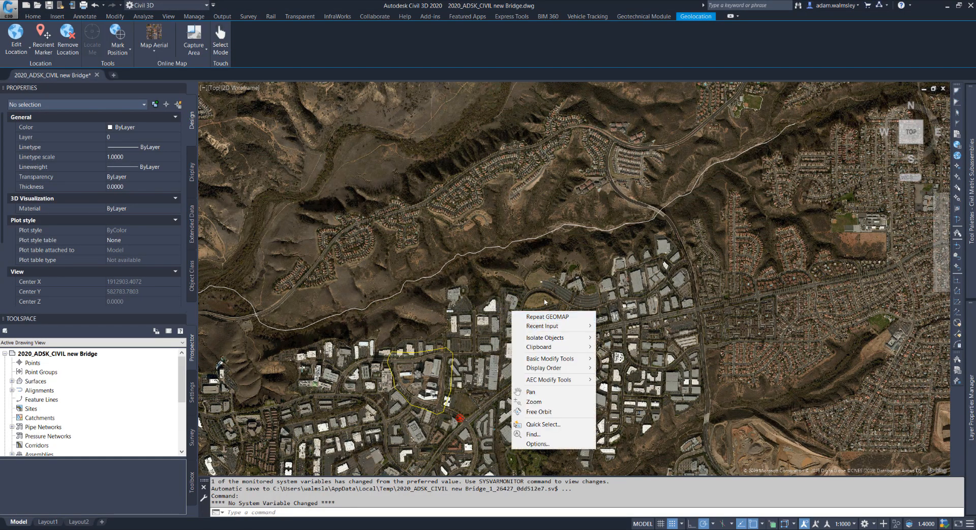
{"action": "left_click", "coordinate": [543, 299]}
{"action": "middle_click_drag", "start_coordinate": [562, 315], "coordinate": [531, 303]}
{"action": "key", "text": "Escape"}
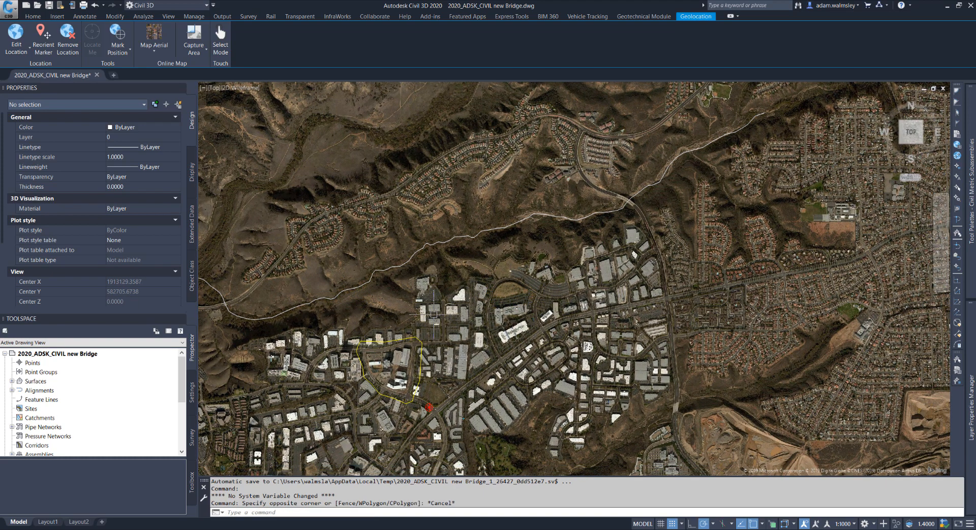
{"action": "scroll", "coordinate": [412, 390], "scroll_direction": "down", "scroll_amount": 2}
{"action": "scroll", "coordinate": [380, 399], "scroll_direction": "up", "scroll_amount": 6}
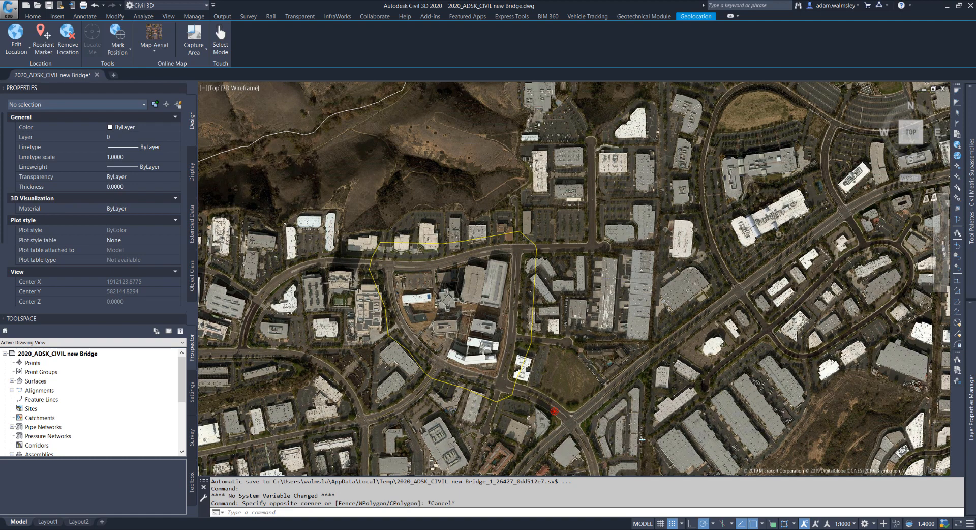
{"action": "middle_click_drag", "start_coordinate": [616, 135], "coordinate": [446, 311]}
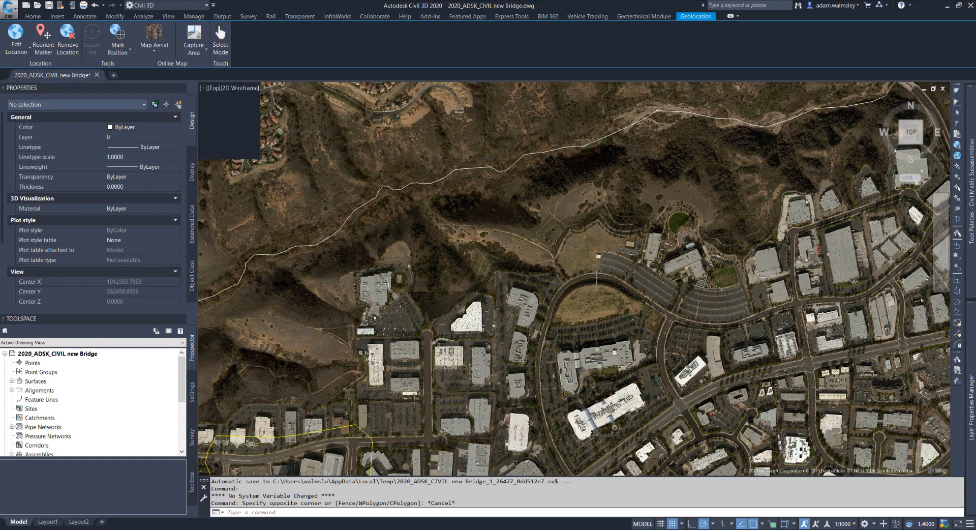
{"action": "middle_click_drag", "start_coordinate": [598, 262], "coordinate": [539, 309]}
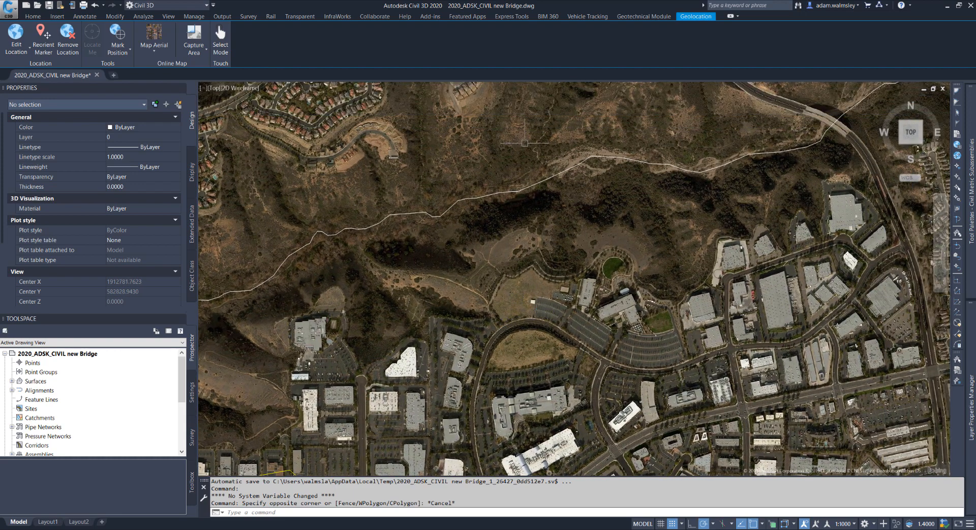
{"action": "middle_click_drag", "start_coordinate": [455, 160], "coordinate": [447, 180]}
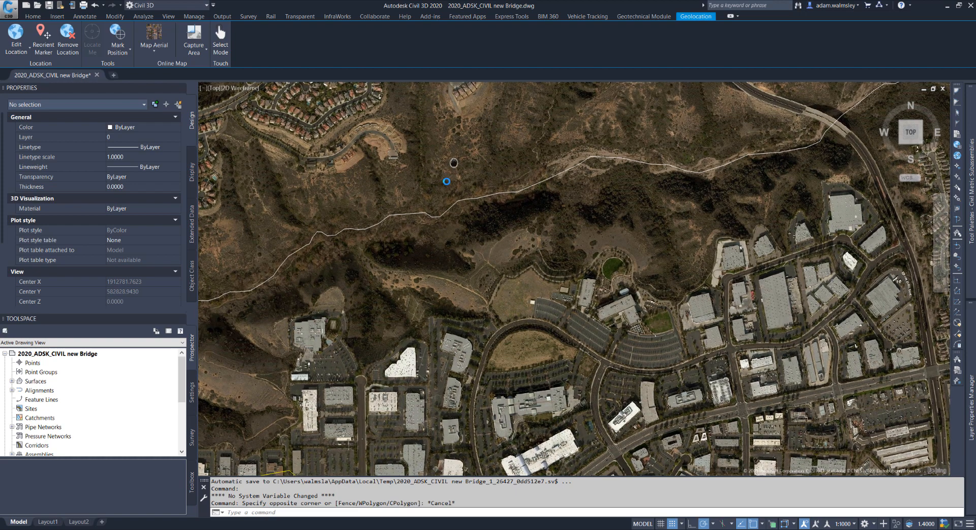
{"action": "middle_click_drag", "start_coordinate": [513, 355], "coordinate": [494, 327]}
{"action": "scroll", "coordinate": [545, 252], "scroll_direction": "down", "scroll_amount": 3}
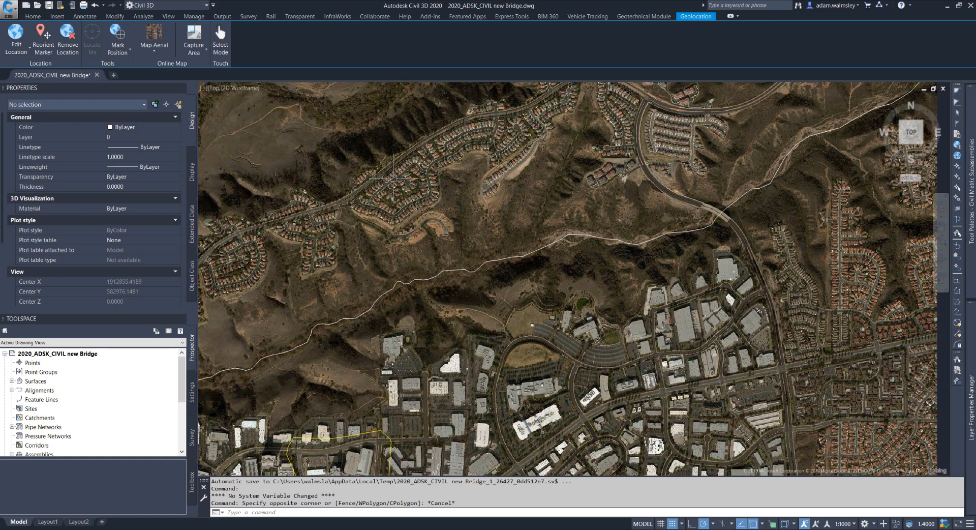
Step: Import the InfraWorks file IM_Export.imx from Documents into the Civil 3D drawing
{"action": "left_click", "coordinate": [341, 18]}
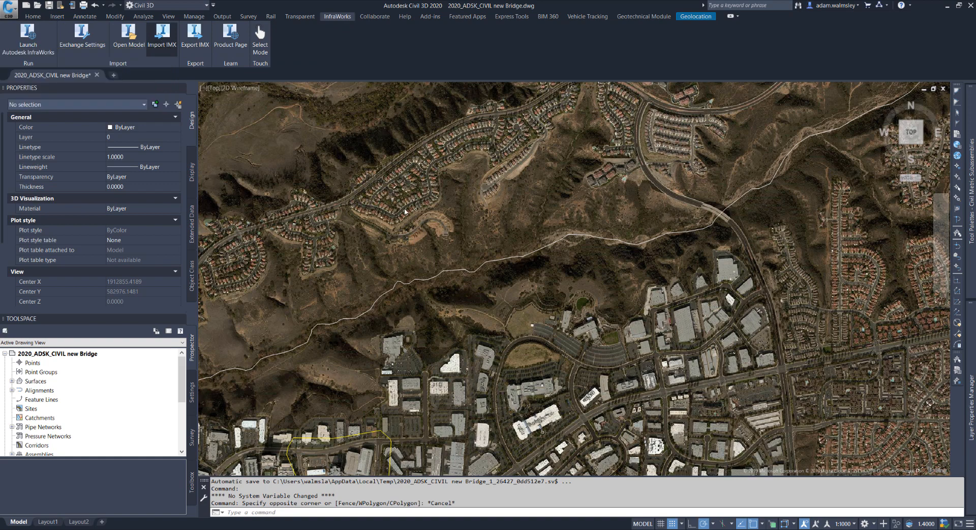
{"action": "left_click", "coordinate": [165, 45]}
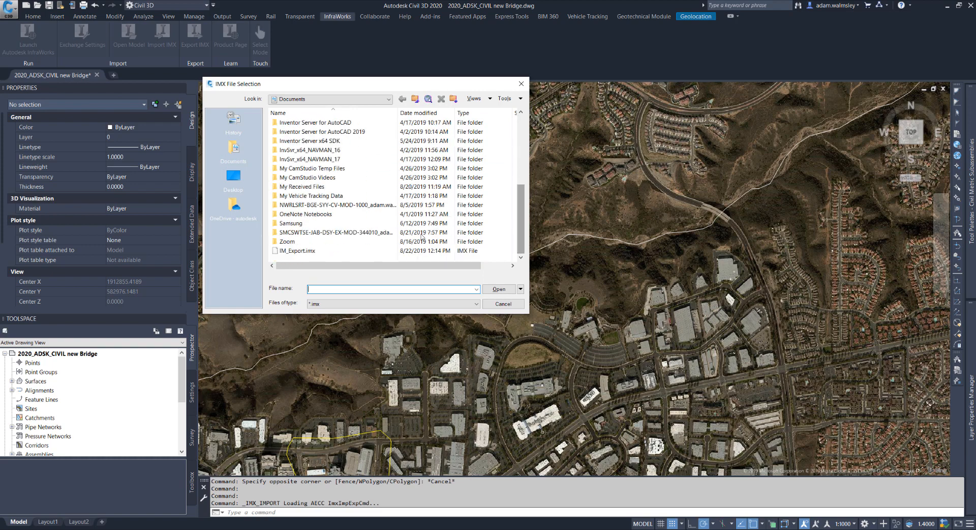
{"action": "scroll", "coordinate": [522, 189], "scroll_direction": "down", "scroll_amount": 3}
{"action": "left_click", "coordinate": [297, 250]}
{"action": "left_click", "coordinate": [499, 290]}
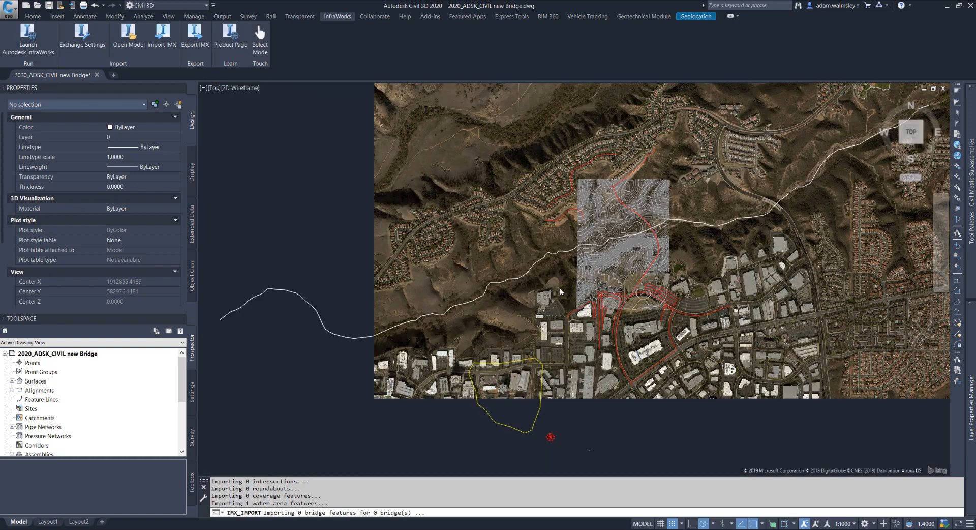
Step: Turn off the online aerial map behind the imported contours and roads
{"action": "scroll", "coordinate": [700, 254], "scroll_direction": "up", "scroll_amount": 4}
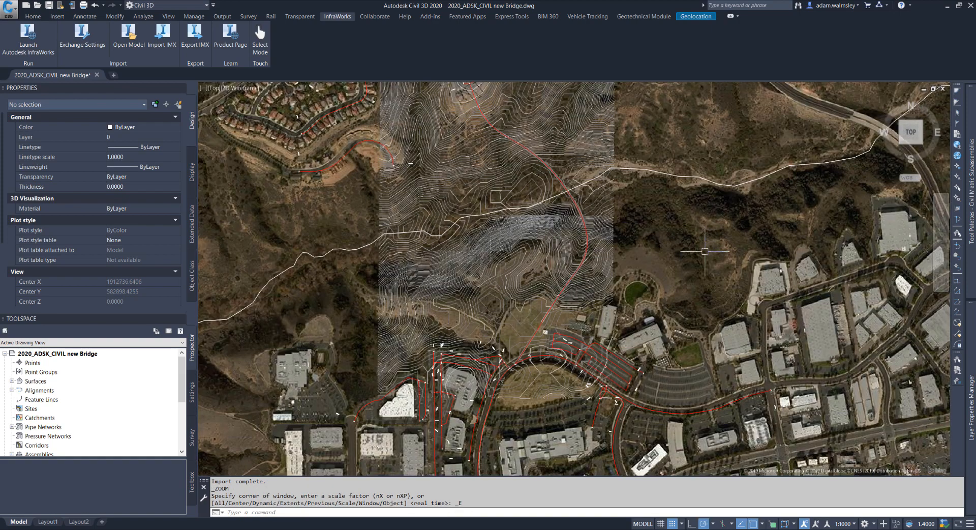
{"action": "middle_click_drag", "start_coordinate": [673, 250], "coordinate": [631, 309]}
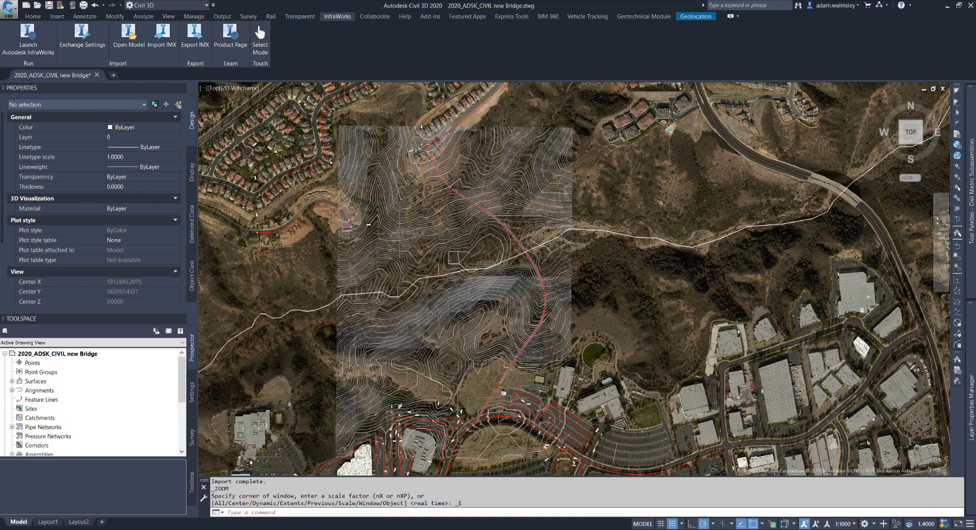
{"action": "middle_click_drag", "start_coordinate": [632, 306], "coordinate": [616, 275]}
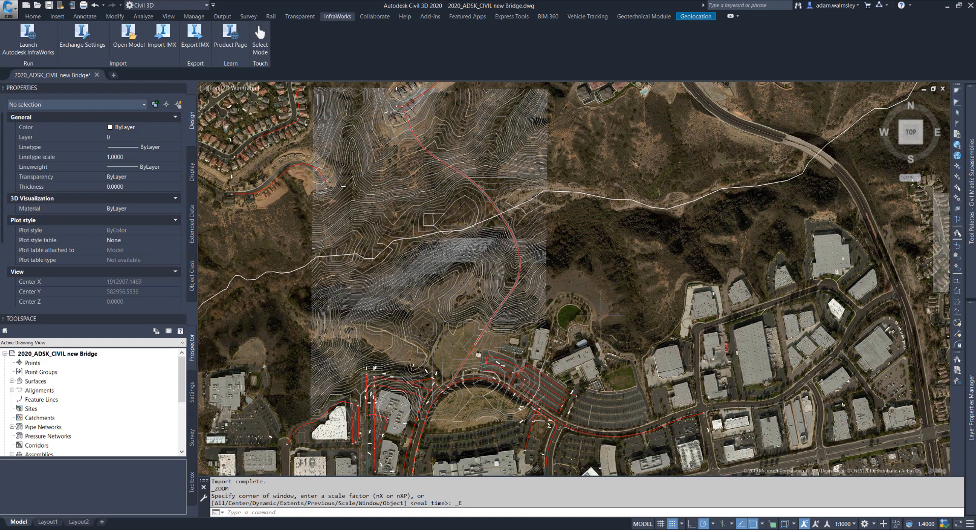
{"action": "middle_click_drag", "start_coordinate": [601, 313], "coordinate": [593, 261]}
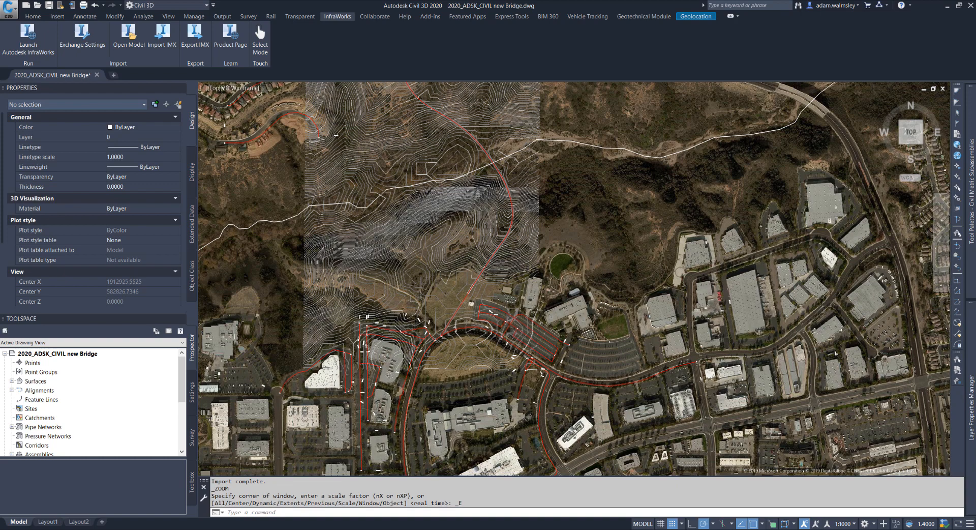
{"action": "middle_click_drag", "start_coordinate": [595, 246], "coordinate": [625, 360]}
{"action": "scroll", "coordinate": [625, 359], "scroll_direction": "down", "scroll_amount": 3}
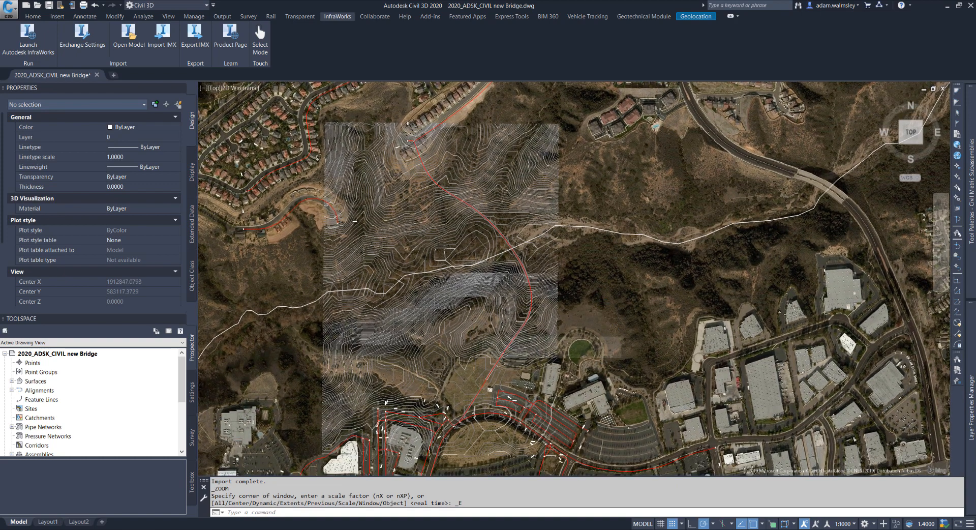
{"action": "left_click", "coordinate": [699, 17]}
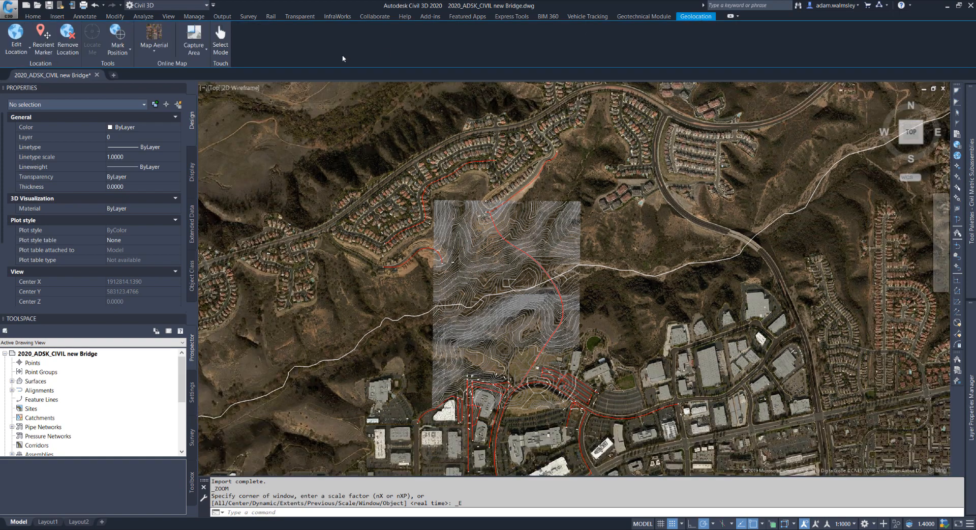
{"action": "left_click", "coordinate": [154, 50]}
{"action": "left_click", "coordinate": [151, 125]}
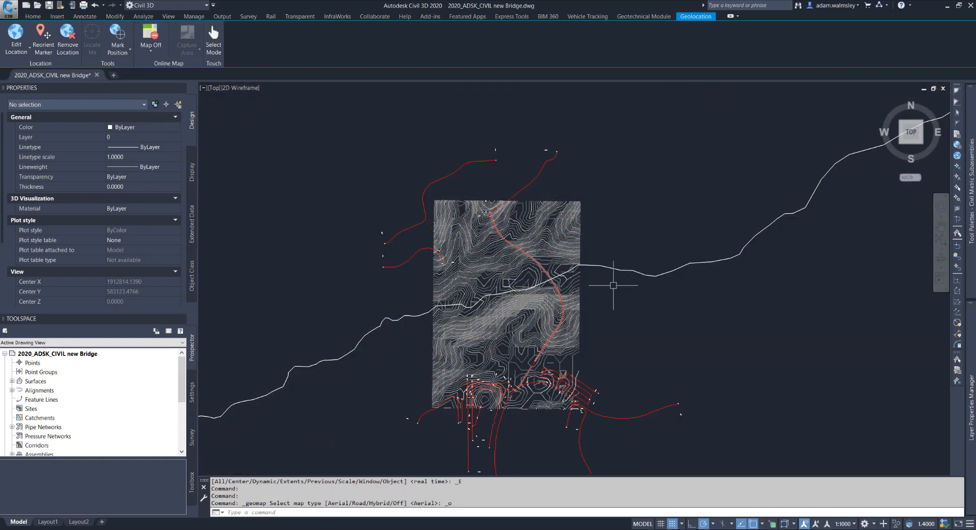
Step: Examine the imported existing ground surface and the curved road alignment crossing the creek valley
{"action": "scroll", "coordinate": [601, 305], "scroll_direction": "up", "scroll_amount": 2}
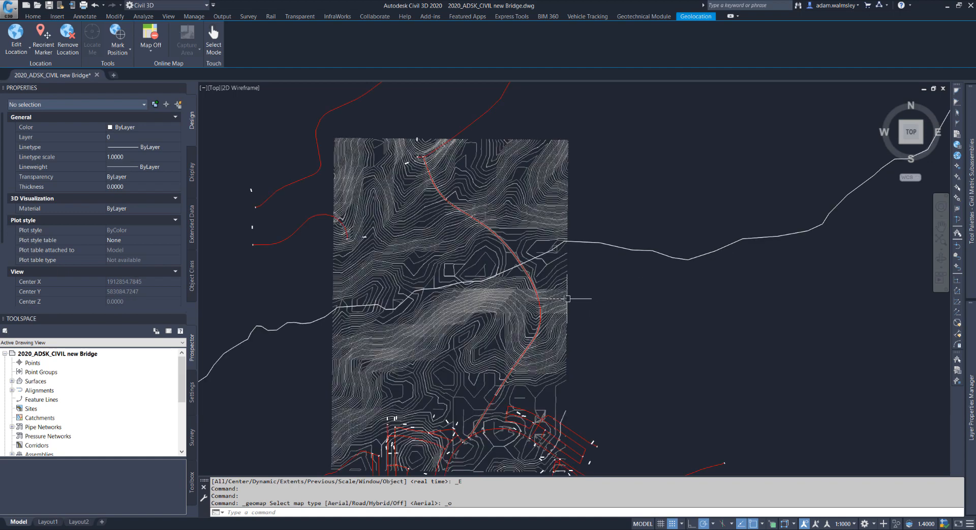
{"action": "left_click", "coordinate": [566, 298]}
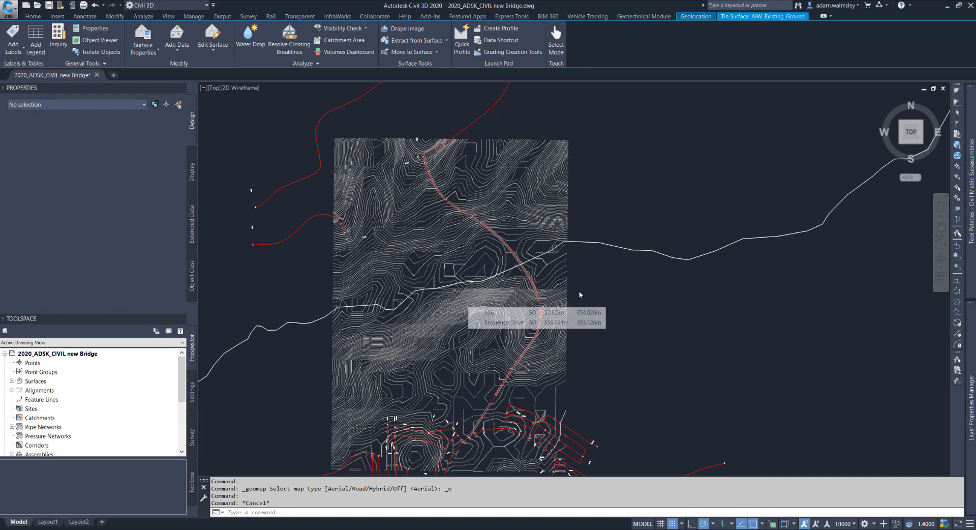
{"action": "key", "text": "Escape"}
{"action": "scroll", "coordinate": [508, 252], "scroll_direction": "up", "scroll_amount": 6}
{"action": "left_click", "coordinate": [510, 246]}
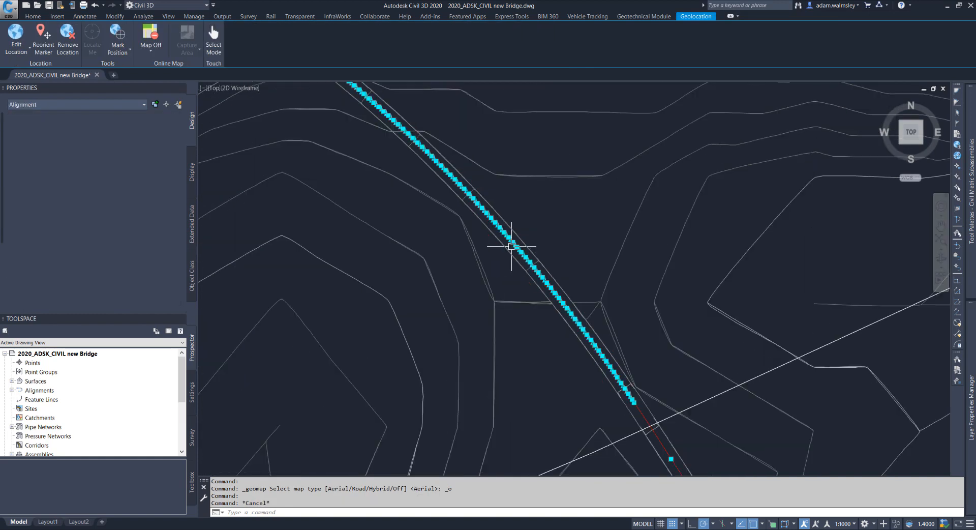
{"action": "scroll", "coordinate": [514, 264], "scroll_direction": "down", "scroll_amount": 5}
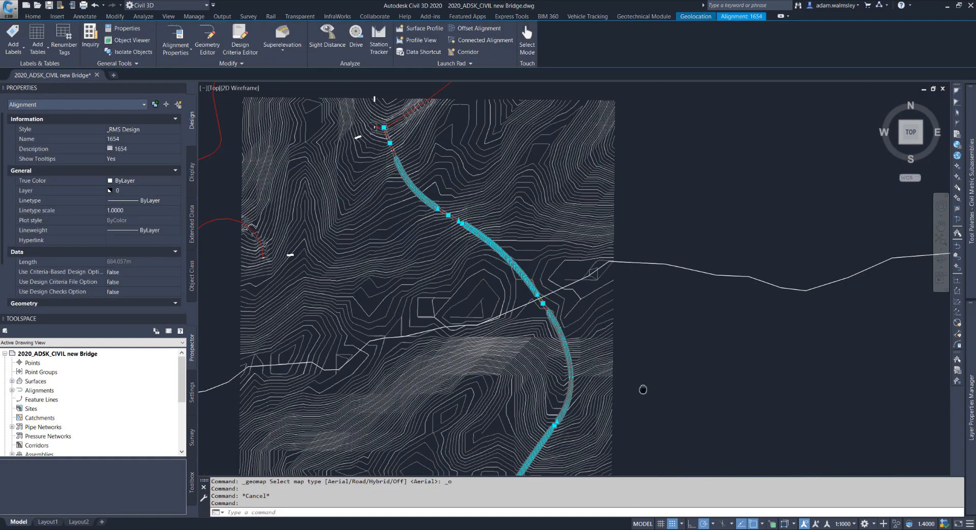
{"action": "middle_click_drag", "start_coordinate": [643, 390], "coordinate": [620, 282]}
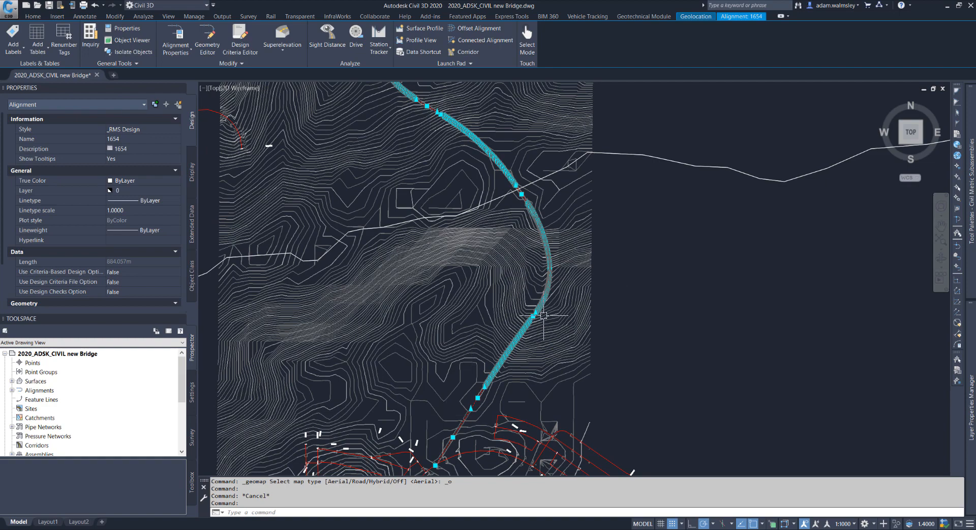
{"action": "scroll", "coordinate": [544, 315], "scroll_direction": "up", "scroll_amount": 2}
{"action": "mouse_move", "coordinate": [601, 296]}
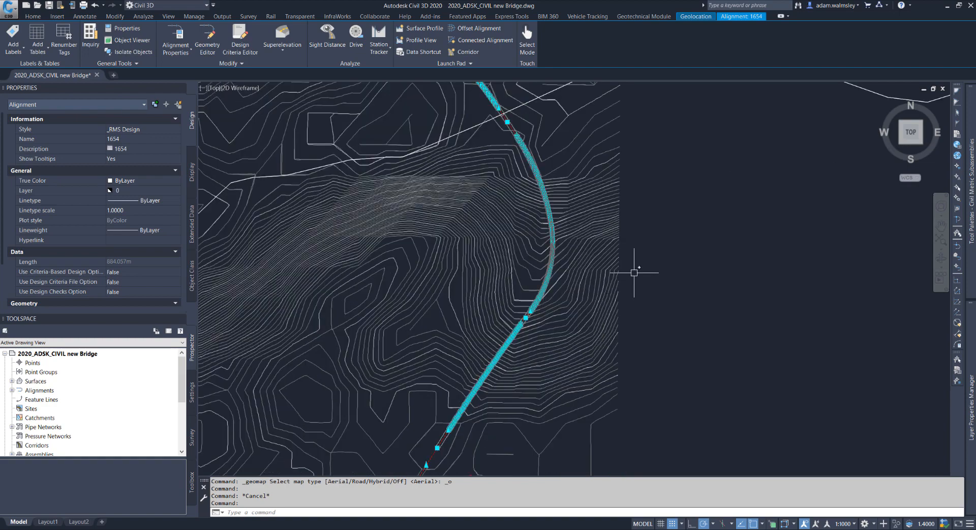
{"action": "scroll", "coordinate": [645, 342], "scroll_direction": "down", "scroll_amount": 4}
{"action": "middle_click_drag", "start_coordinate": [637, 341], "coordinate": [583, 349]}
{"action": "scroll", "coordinate": [571, 348], "scroll_direction": "up", "scroll_amount": 2}
{"action": "scroll", "coordinate": [582, 346], "scroll_direction": "down", "scroll_amount": 2}
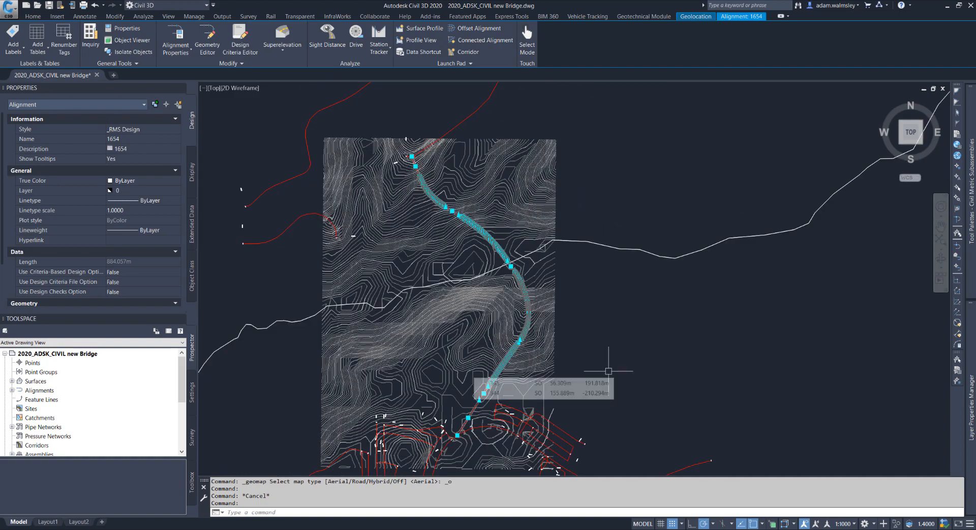
{"action": "key", "text": "Escape"}
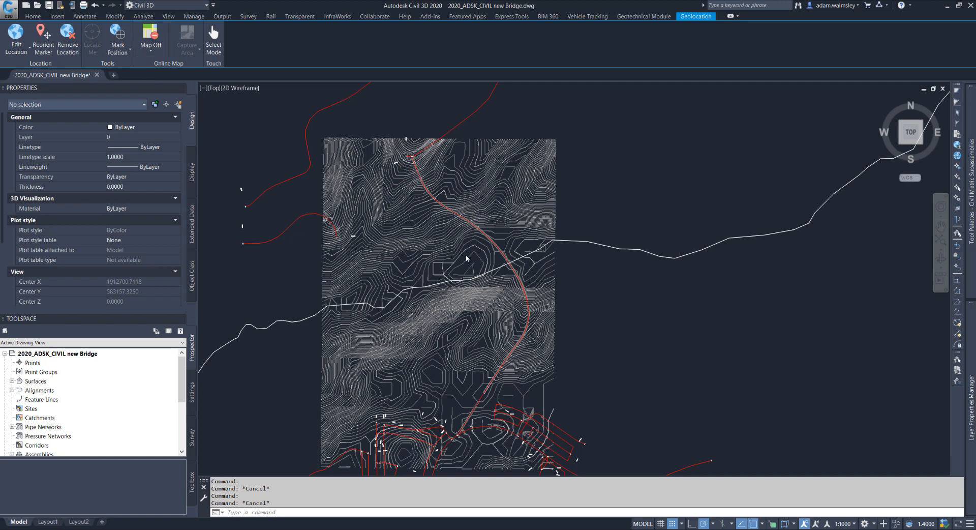
Step: Turn the aerial map back on and erase the imported road alignment crossing the creek valley
{"action": "left_click", "coordinate": [150, 48]}
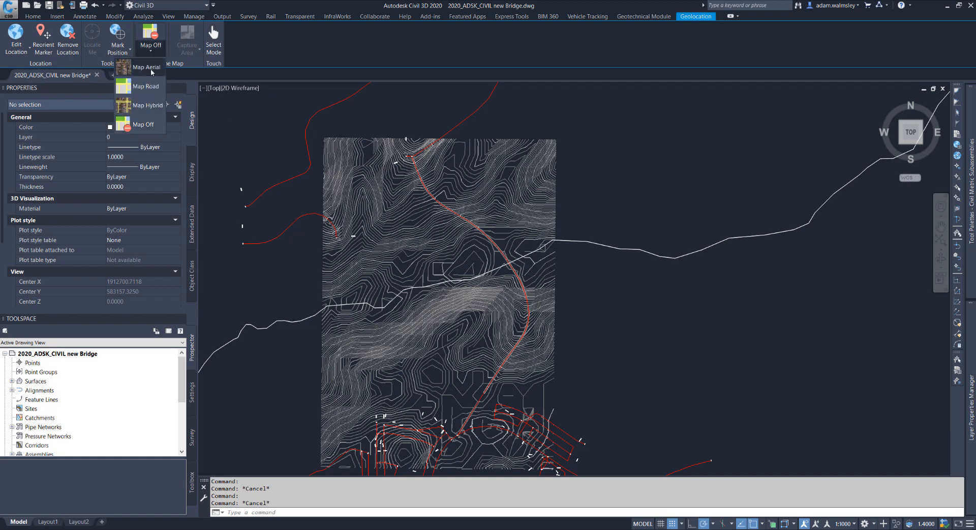
{"action": "left_click", "coordinate": [137, 86]}
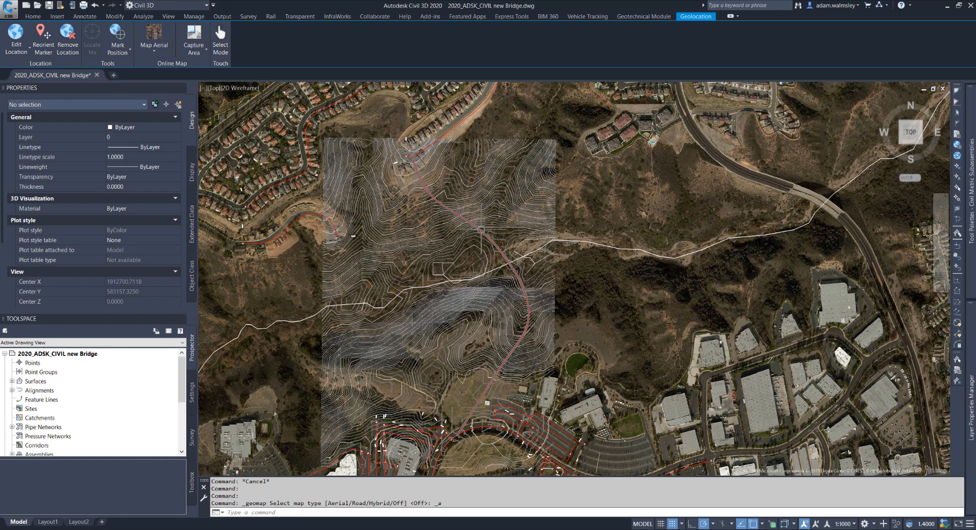
{"action": "left_click", "coordinate": [481, 230]}
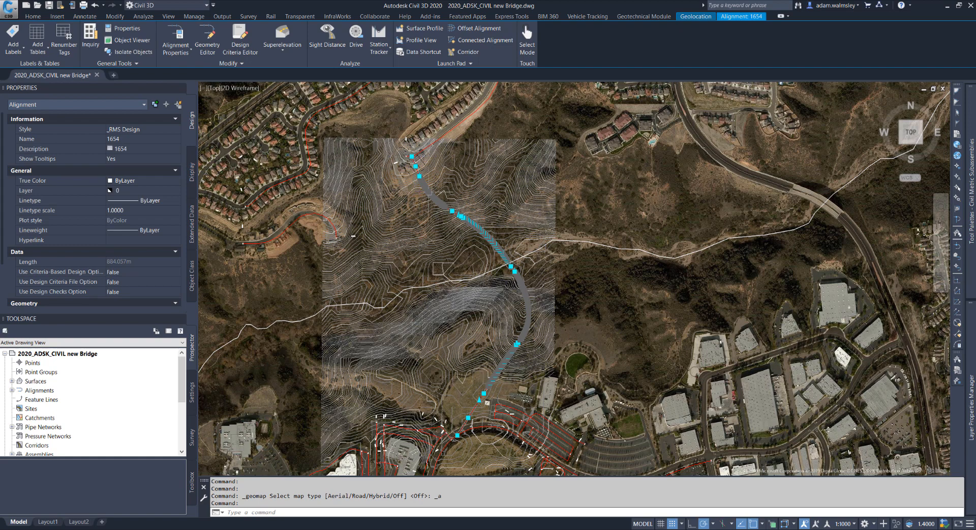
{"action": "key", "text": "Delete"}
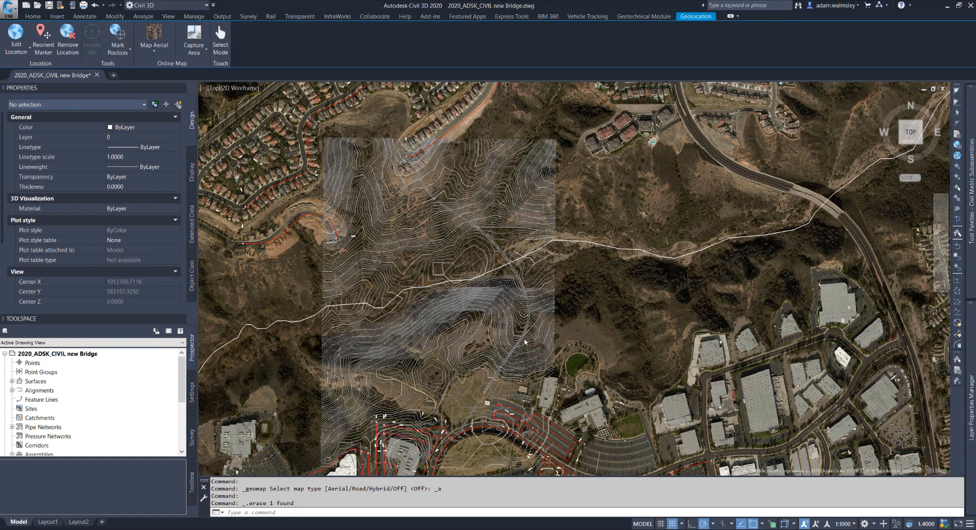
Step: Erase the AIW_Proposed_Ground surface along the former road
{"action": "scroll", "coordinate": [496, 389], "scroll_direction": "up", "scroll_amount": 3}
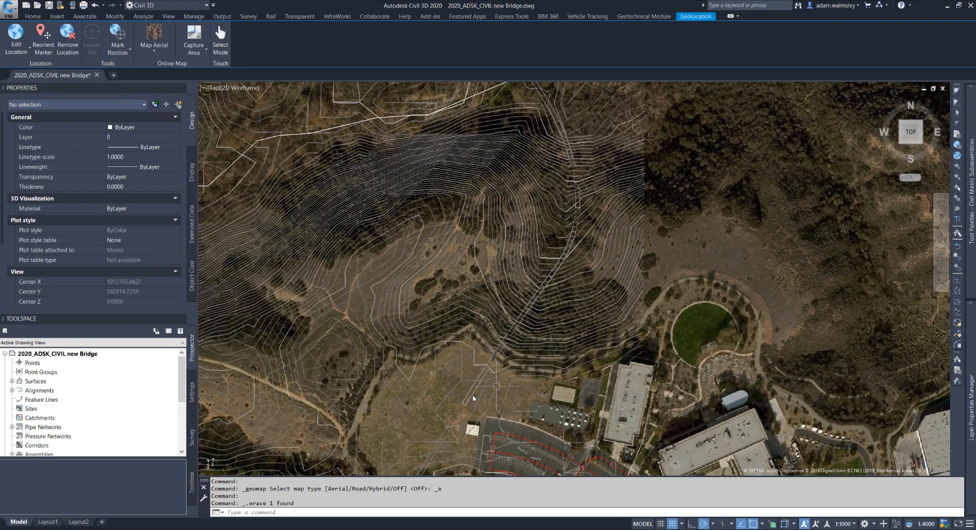
{"action": "left_click", "coordinate": [472, 397]}
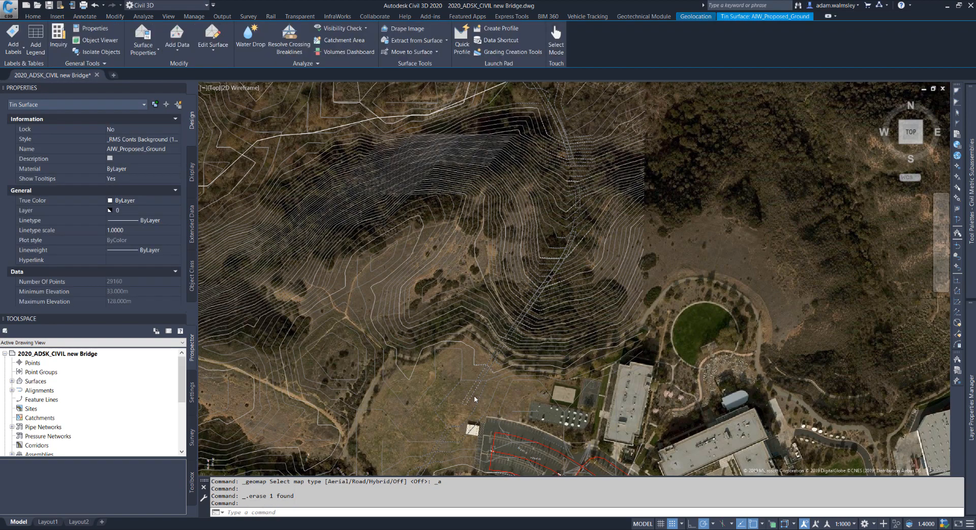
{"action": "key", "text": "Delete"}
Step: Create a new centerline alignment layout with no site, the _RMS Design style and the _RMS Main LHS (Geometry) label set
{"action": "scroll", "coordinate": [475, 399], "scroll_direction": "down", "scroll_amount": 5}
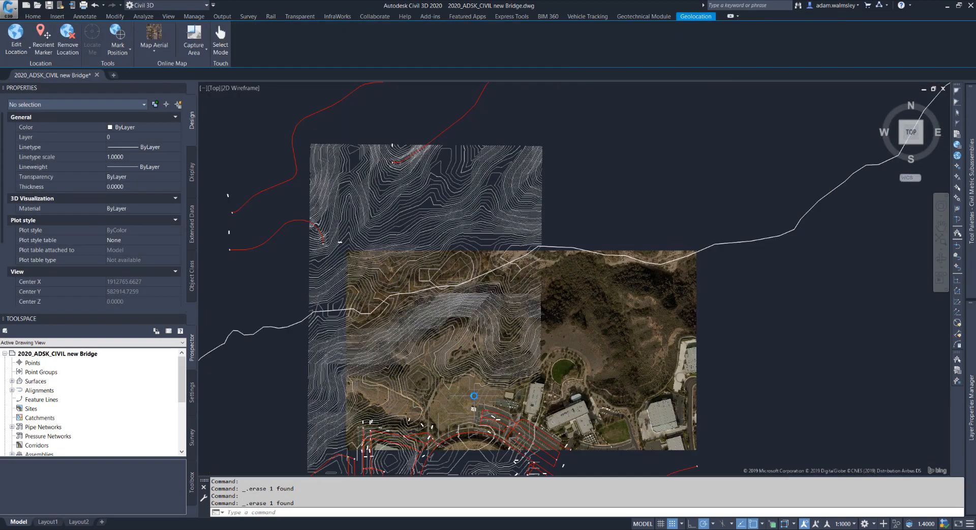
{"action": "scroll", "coordinate": [474, 397], "scroll_direction": "up", "scroll_amount": 2}
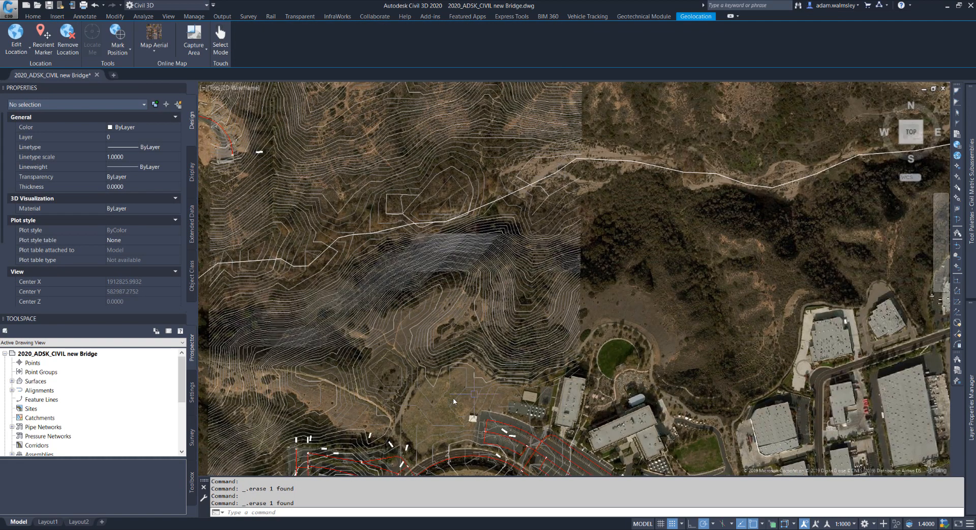
{"action": "left_click", "coordinate": [34, 16]}
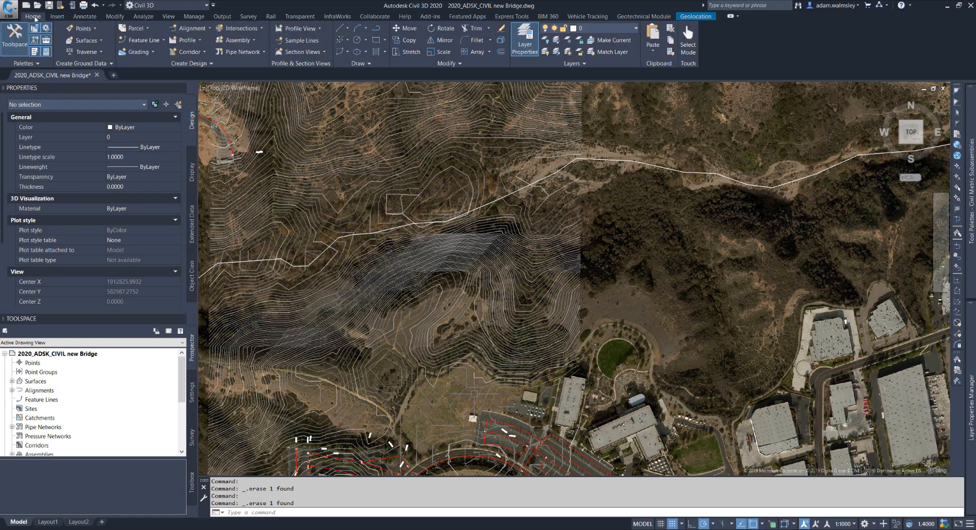
{"action": "left_click", "coordinate": [198, 29]}
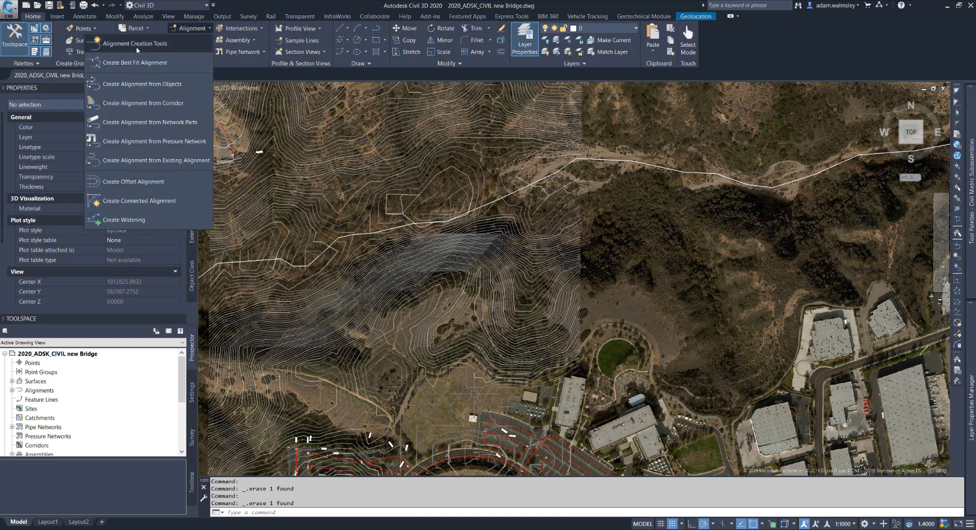
{"action": "left_click", "coordinate": [142, 45]}
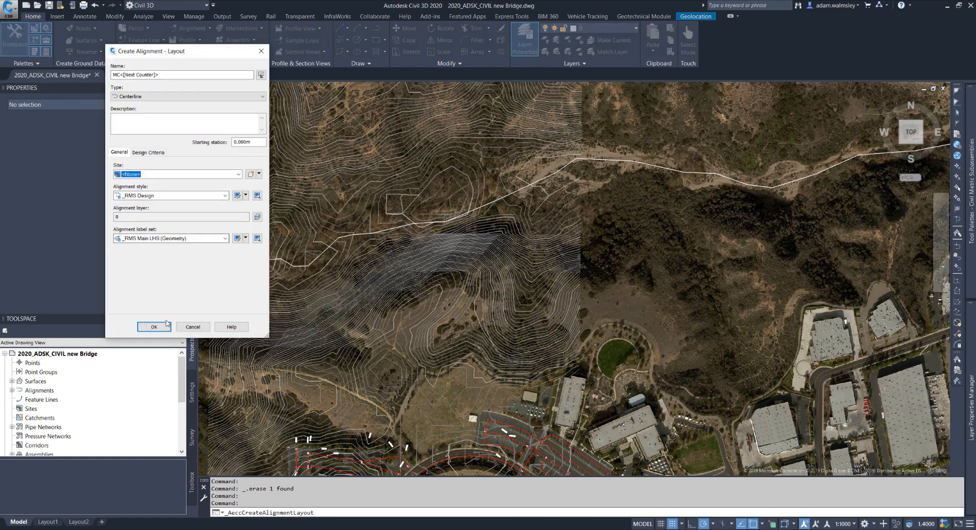
{"action": "left_click", "coordinate": [166, 325]}
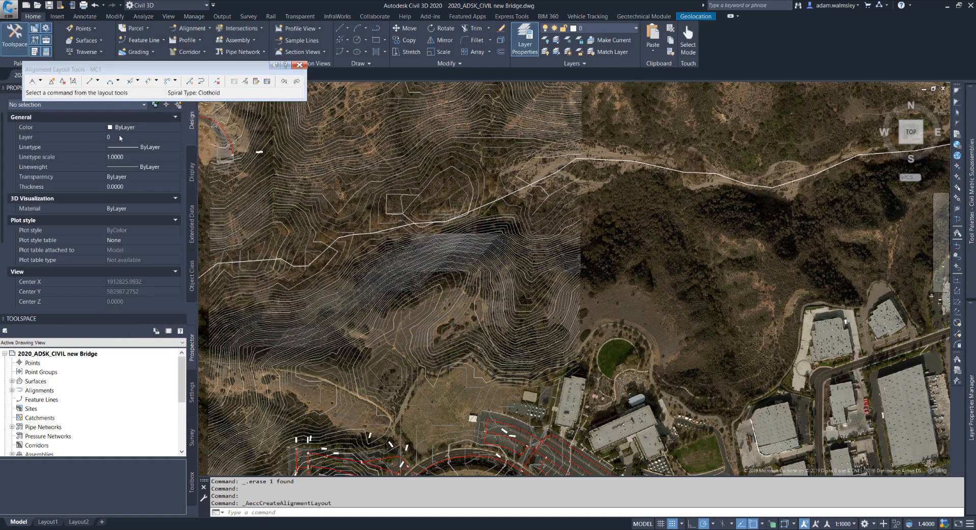
Step: Lay out Tangent-Tangent (With Curves) geometry from the curved business park road up the slope to the creek's south side
{"action": "left_click", "coordinate": [40, 81]}
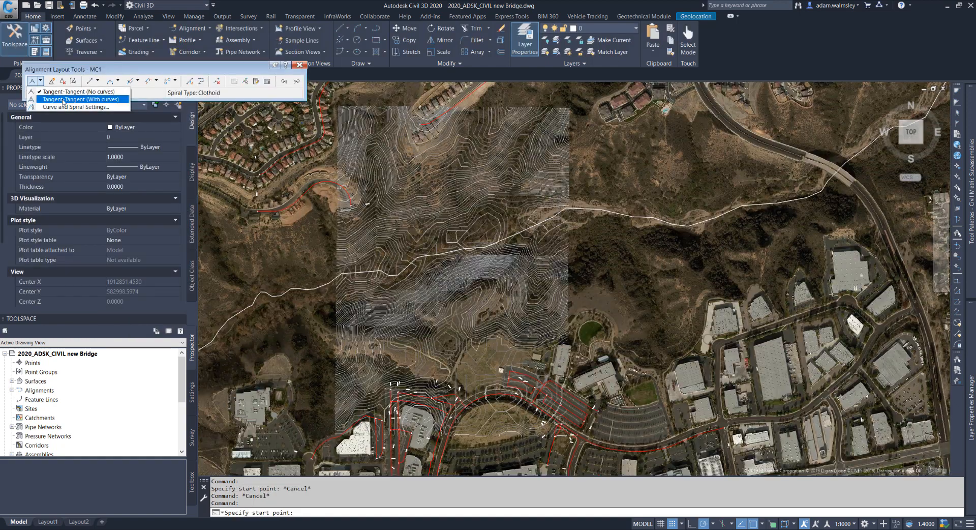
{"action": "left_click", "coordinate": [64, 99]}
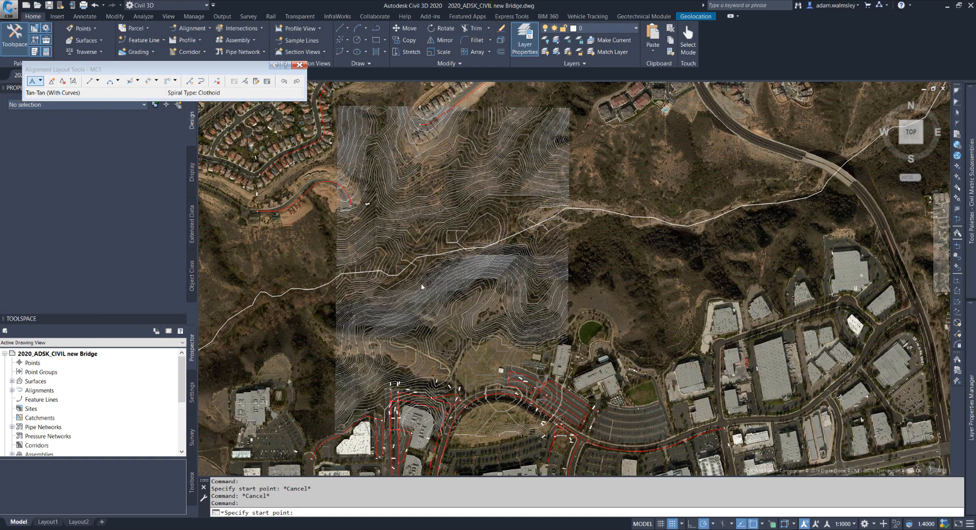
{"action": "scroll", "coordinate": [477, 349], "scroll_direction": "up", "scroll_amount": 2}
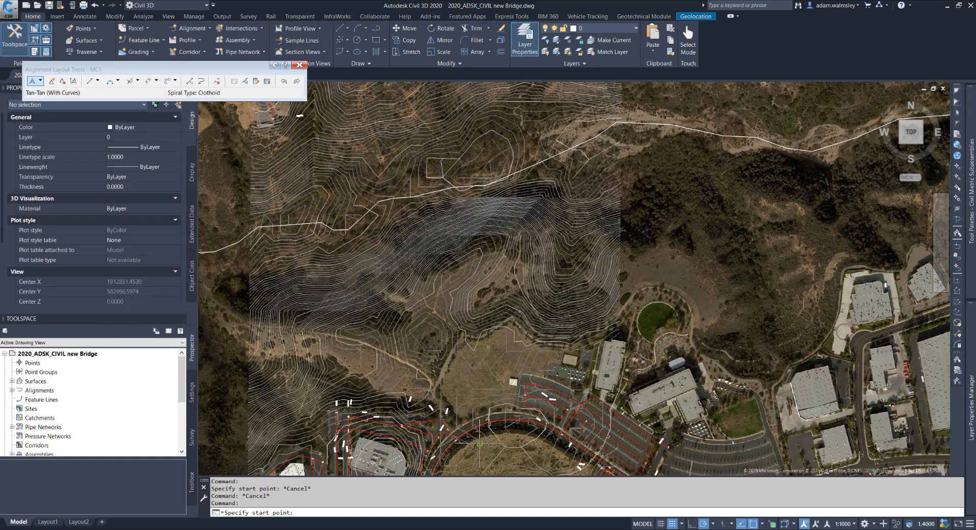
{"action": "left_click", "coordinate": [472, 418]}
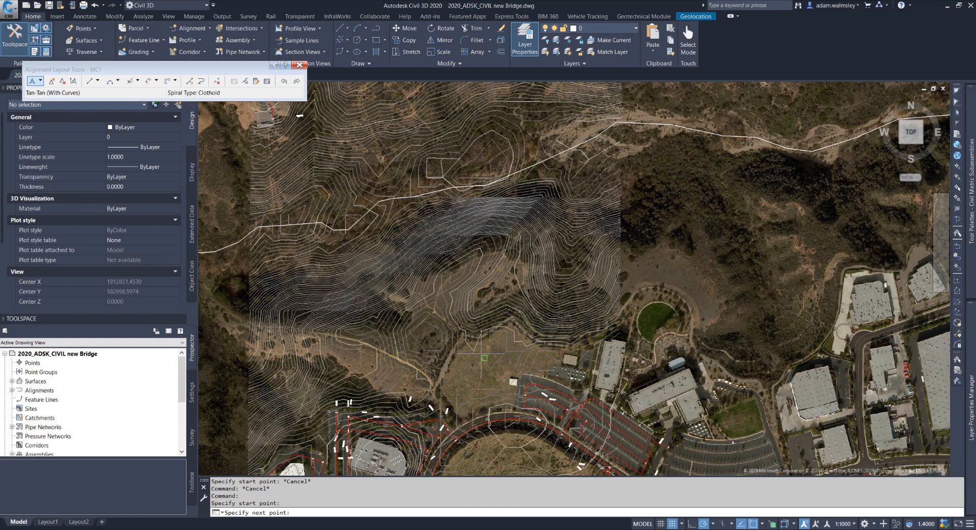
{"action": "left_click", "coordinate": [573, 283]}
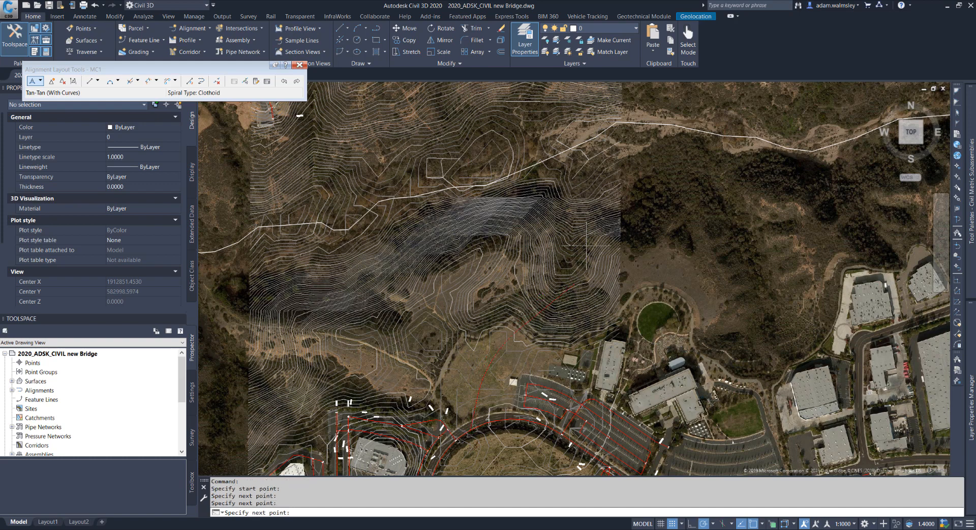
{"action": "left_click", "coordinate": [573, 184]}
Step: Continue the alignment across the creek and up the northern slope to the residential cul-de-sac, and end the layout there
{"action": "middle_click_drag", "start_coordinate": [563, 181], "coordinate": [569, 319]}
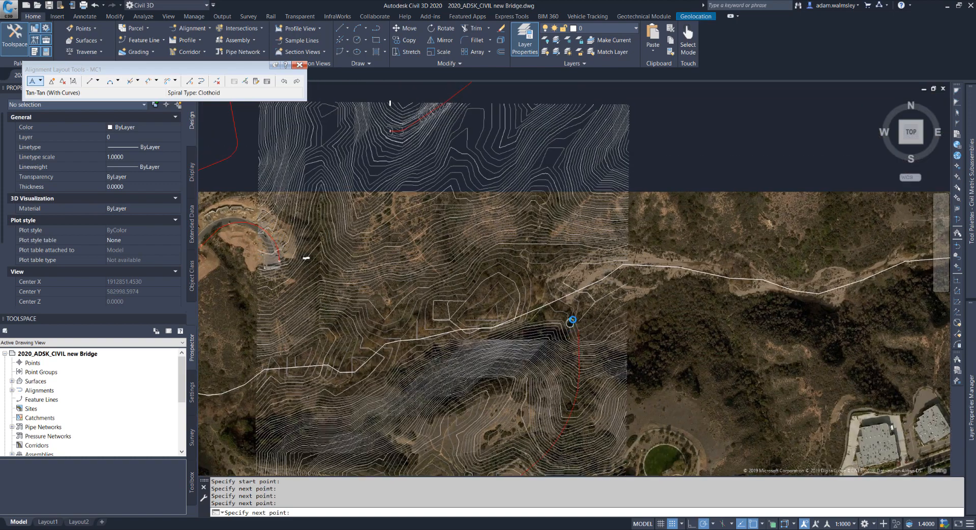
{"action": "scroll", "coordinate": [569, 317], "scroll_direction": "up", "scroll_amount": 4}
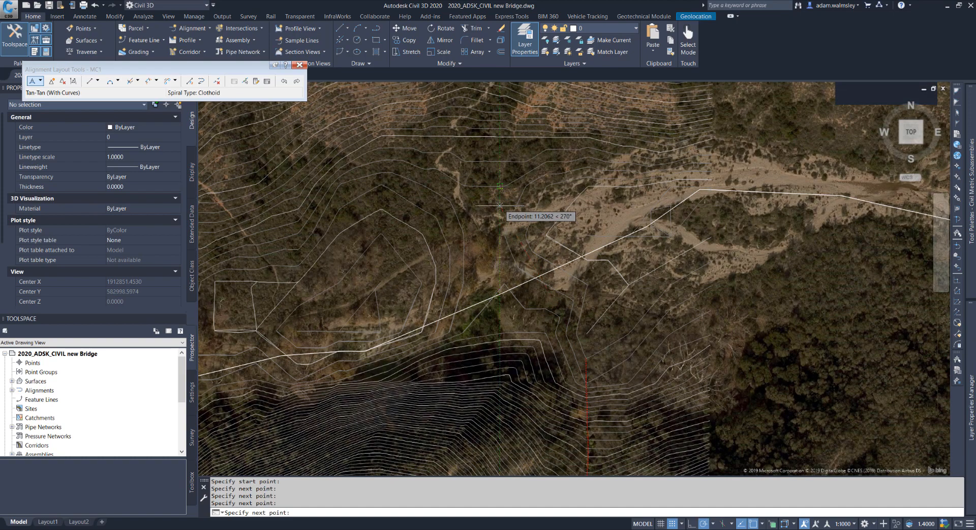
{"action": "left_click", "coordinate": [500, 197]}
{"action": "middle_click_drag", "start_coordinate": [461, 171], "coordinate": [518, 344]}
{"action": "scroll", "coordinate": [520, 329], "scroll_direction": "down", "scroll_amount": 4}
{"action": "scroll", "coordinate": [462, 301], "scroll_direction": "up", "scroll_amount": 2}
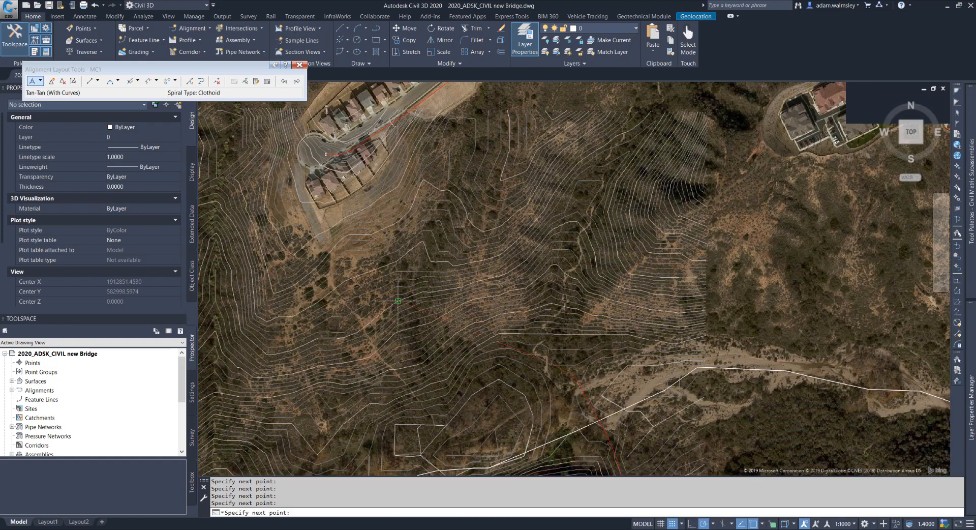
{"action": "left_click", "coordinate": [398, 301]}
{"action": "key", "text": "Escape"}
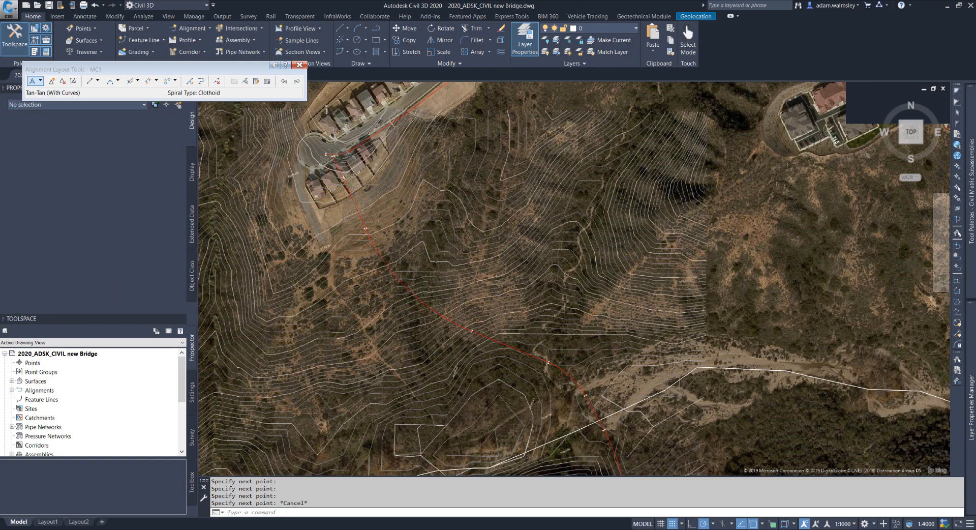
Step: Examine the new alignment's tangents and curves against the terrain from the business park road to the residential cul-de-sac
{"action": "scroll", "coordinate": [431, 229], "scroll_direction": "down", "scroll_amount": 4}
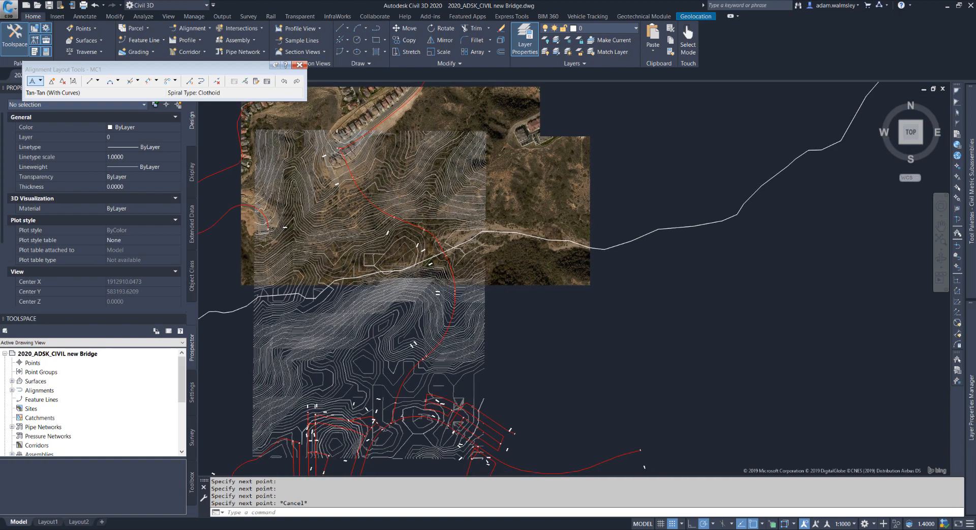
{"action": "scroll", "coordinate": [430, 229], "scroll_direction": "up", "scroll_amount": 3}
{"action": "left_click", "coordinate": [432, 222]}
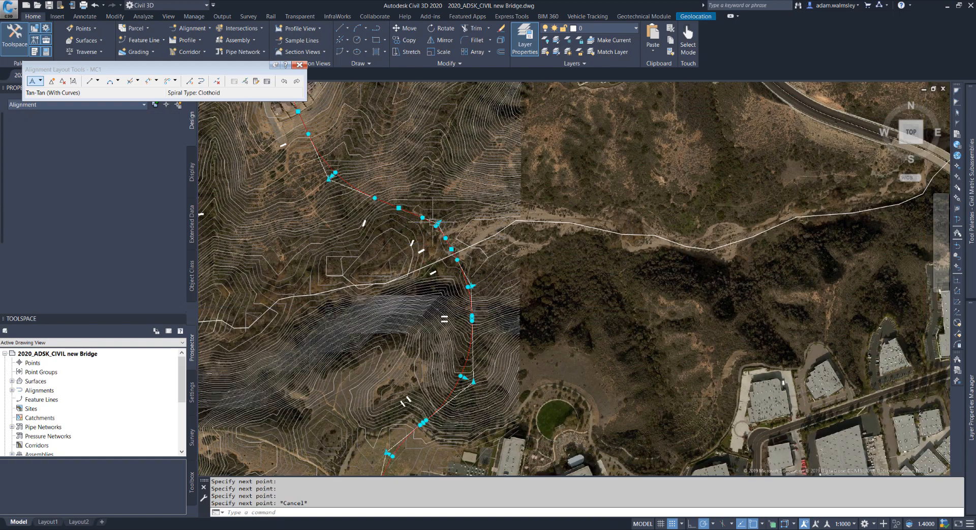
{"action": "scroll", "coordinate": [516, 369], "scroll_direction": "up", "scroll_amount": 2}
{"action": "middle_click_drag", "start_coordinate": [515, 369], "coordinate": [568, 349]}
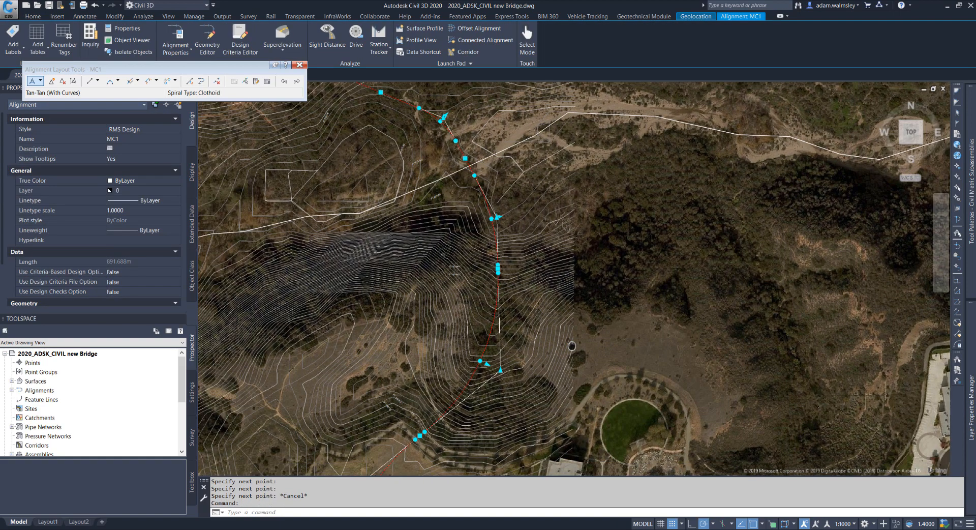
{"action": "scroll", "coordinate": [510, 338], "scroll_direction": "down", "scroll_amount": 2}
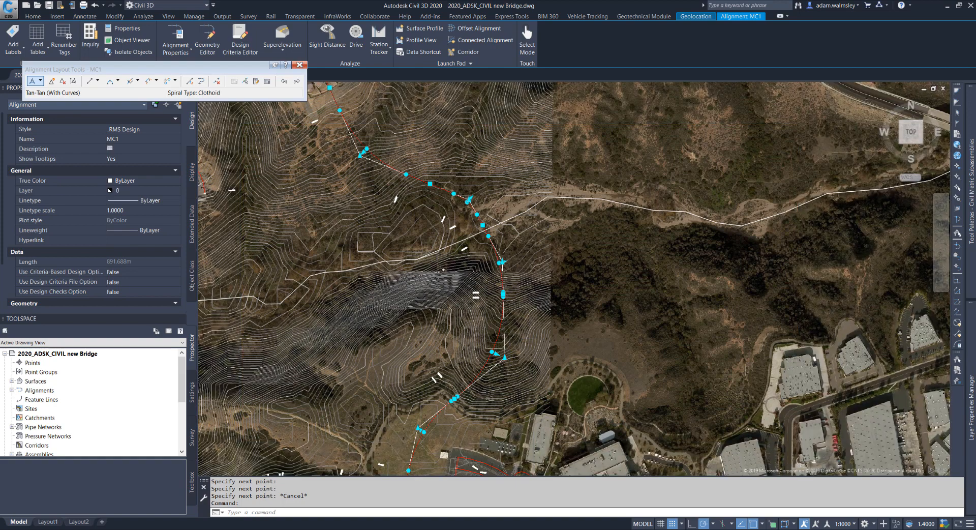
{"action": "mouse_move", "coordinate": [412, 307]}
{"action": "middle_mouse_down"}
{"action": "mouse_move", "coordinate": [446, 266]}
{"action": "mouse_move", "coordinate": [463, 270]}
{"action": "mouse_move", "coordinate": [454, 291]}
{"action": "middle_mouse_up"}
{"action": "scroll", "coordinate": [458, 273], "scroll_direction": "down", "scroll_amount": 2}
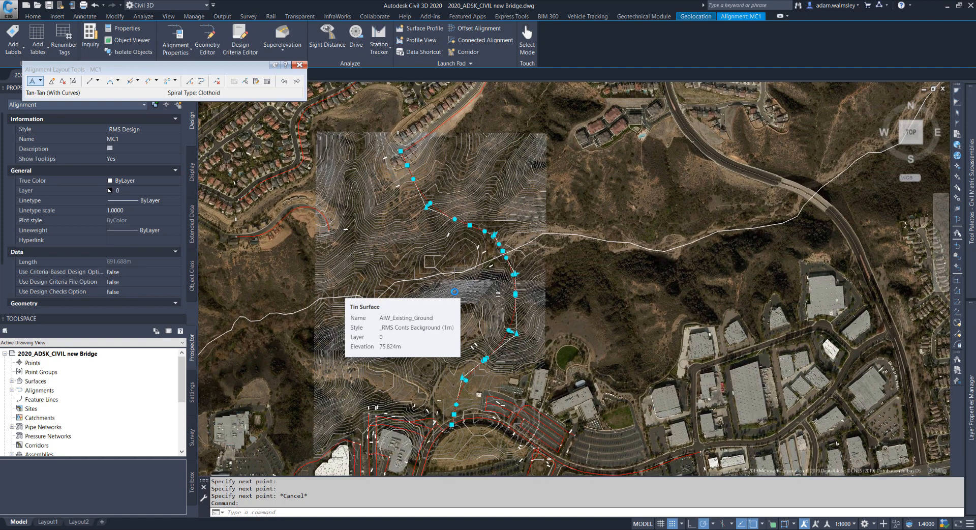
{"action": "key", "text": "Escape"}
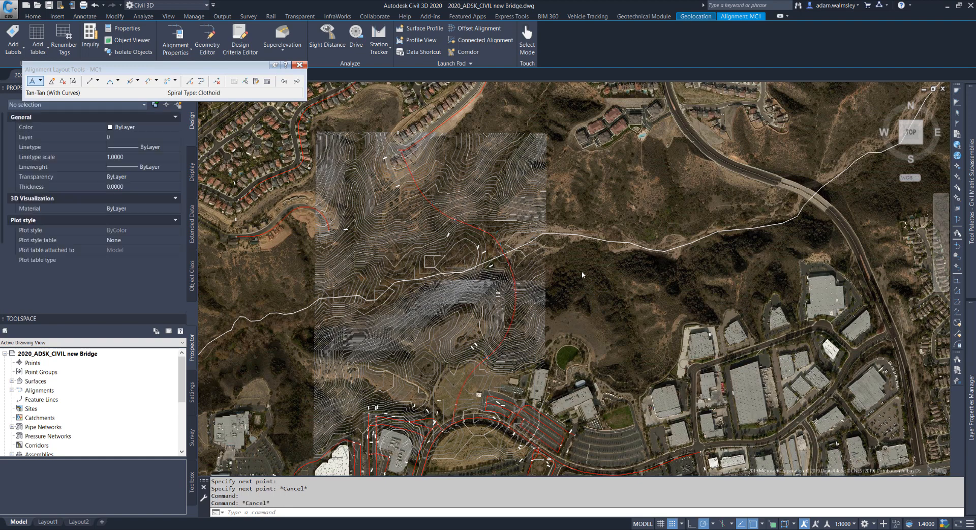
Step: Close the alignment layout tools and turn the aerial map off
{"action": "left_click", "coordinate": [697, 16]}
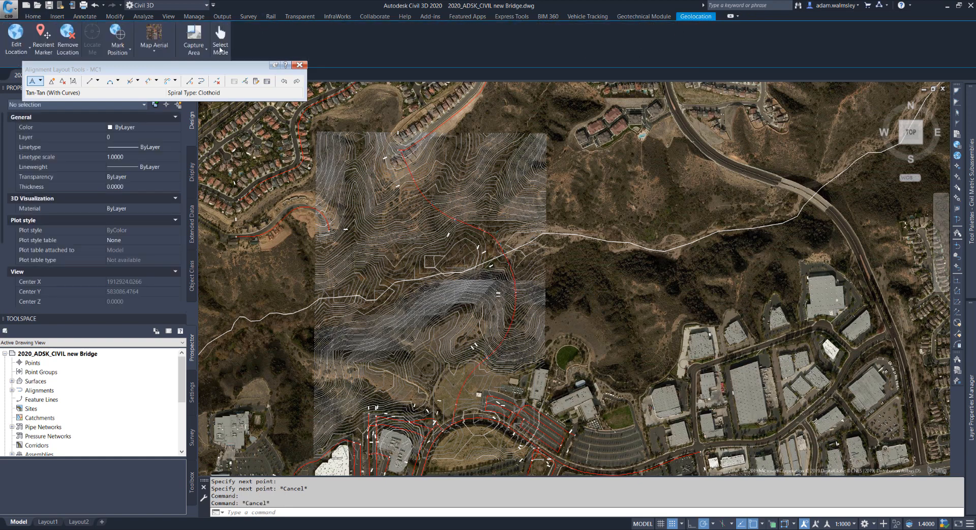
{"action": "left_click", "coordinate": [299, 65]}
{"action": "left_click", "coordinate": [154, 48]}
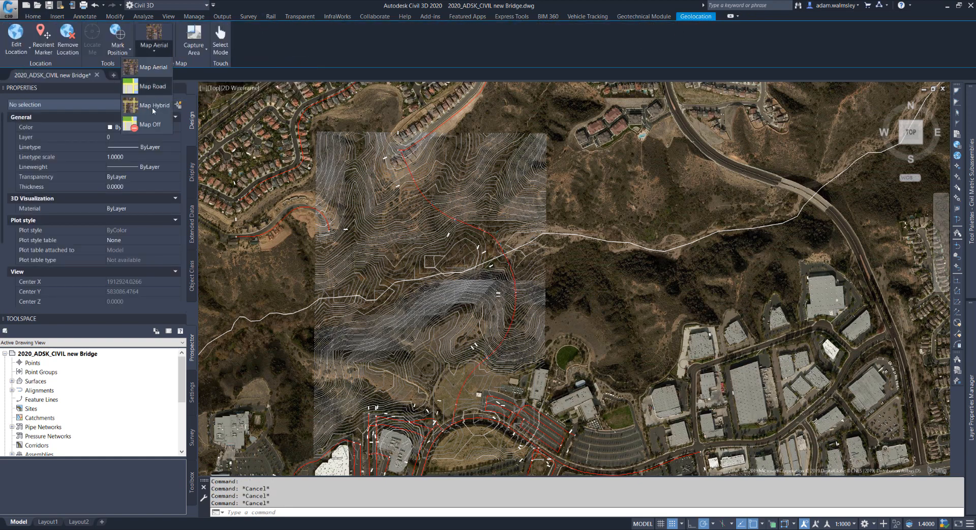
{"action": "left_click", "coordinate": [151, 125]}
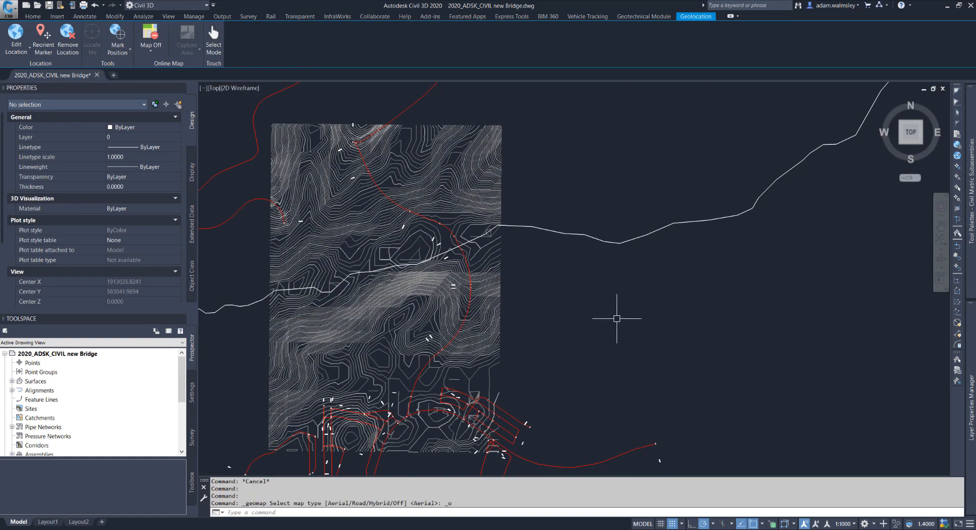
{"action": "mouse_move", "coordinate": [617, 318]}
{"action": "left_click", "coordinate": [492, 146]}
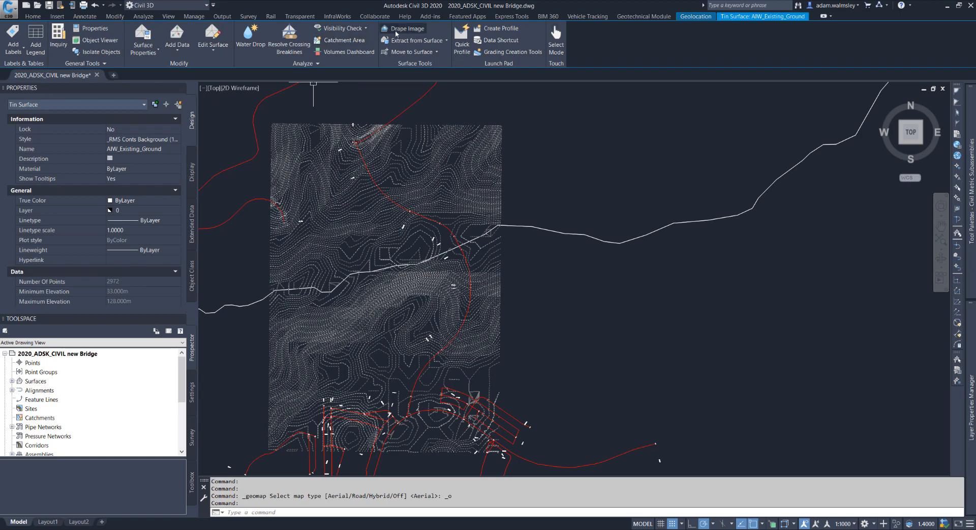
{"action": "left_click", "coordinate": [493, 29]}
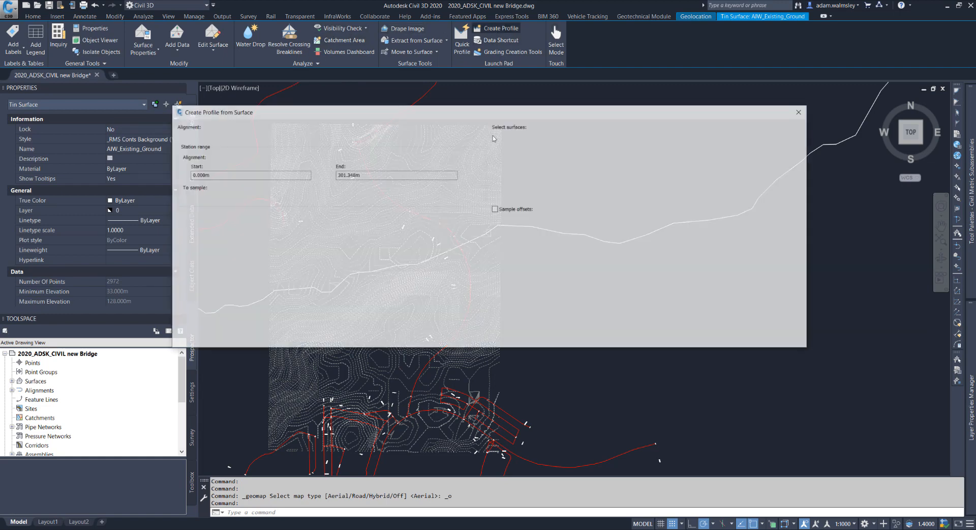
{"action": "left_click", "coordinate": [469, 135]}
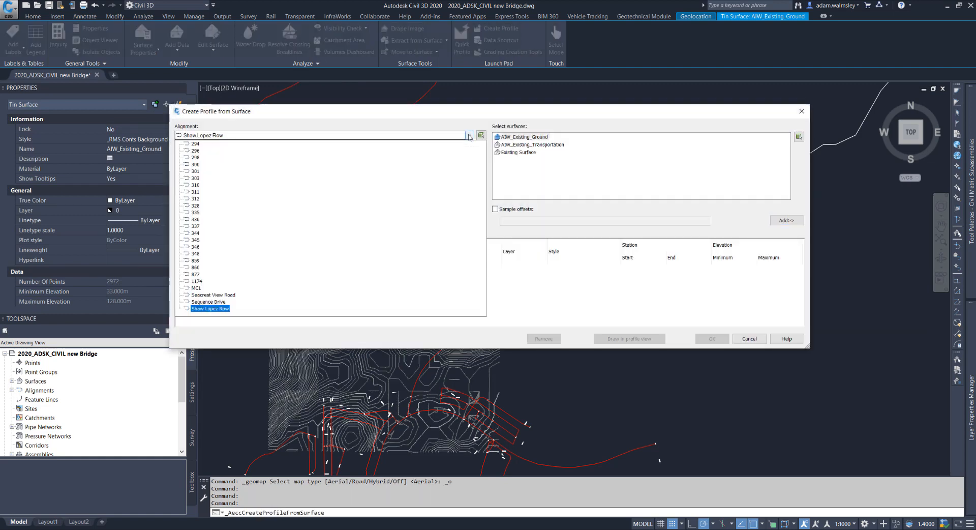
{"action": "key", "text": "Escape"}
{"action": "key", "text": "Escape"}
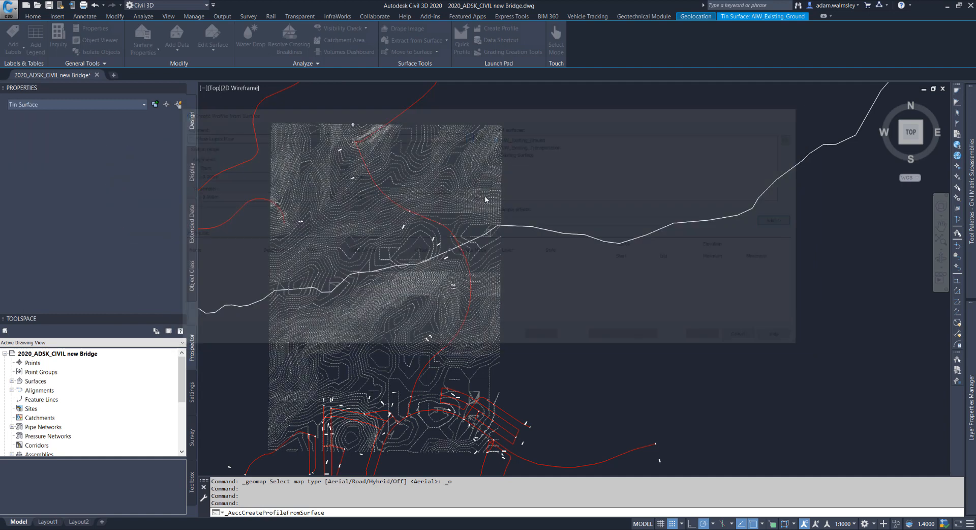
{"action": "left_click", "coordinate": [424, 366]}
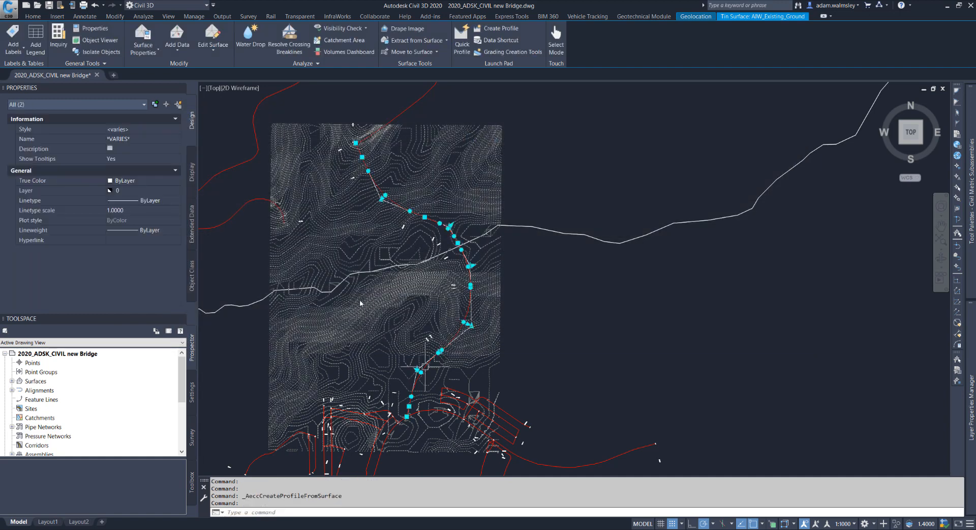
{"action": "key", "text": "Escape"}
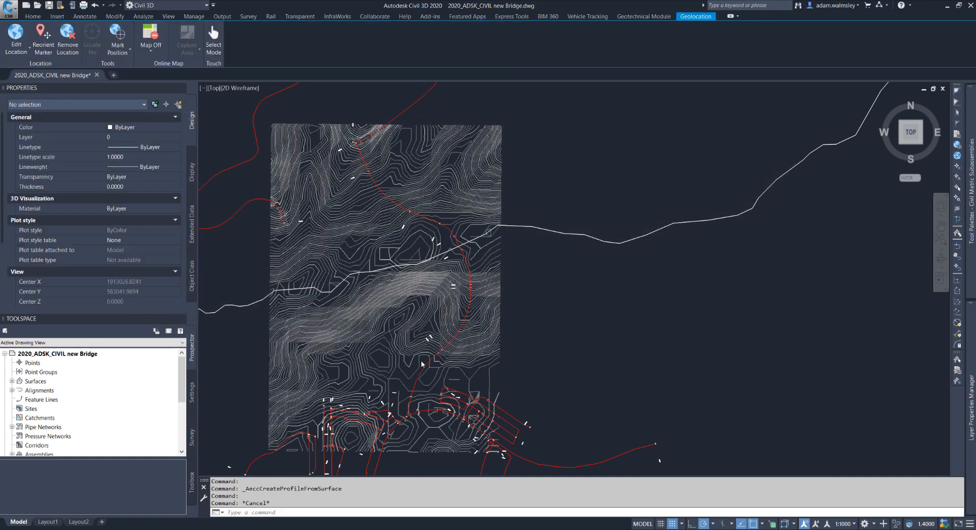
Step: Rename the new road alignment across the creek valley as New Bridge Design
{"action": "left_click", "coordinate": [425, 367]}
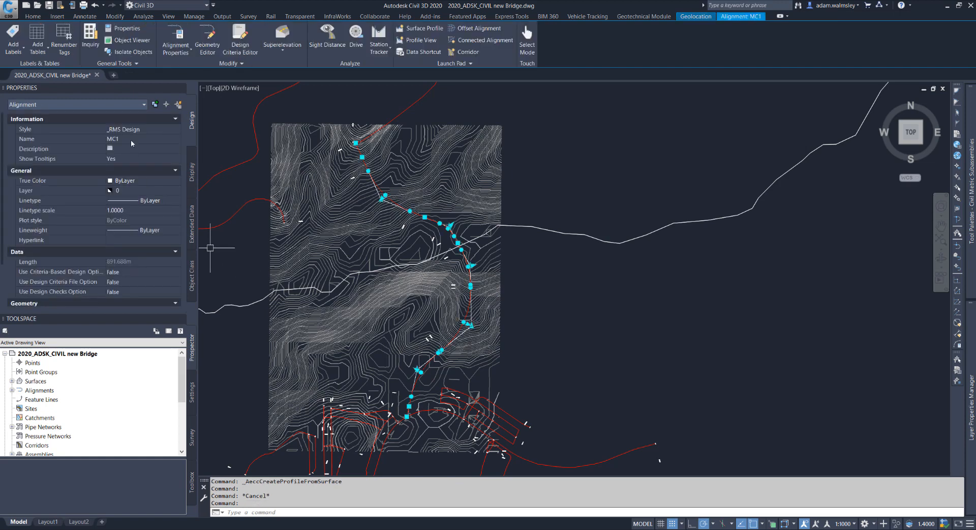
{"action": "left_click", "coordinate": [133, 140]}
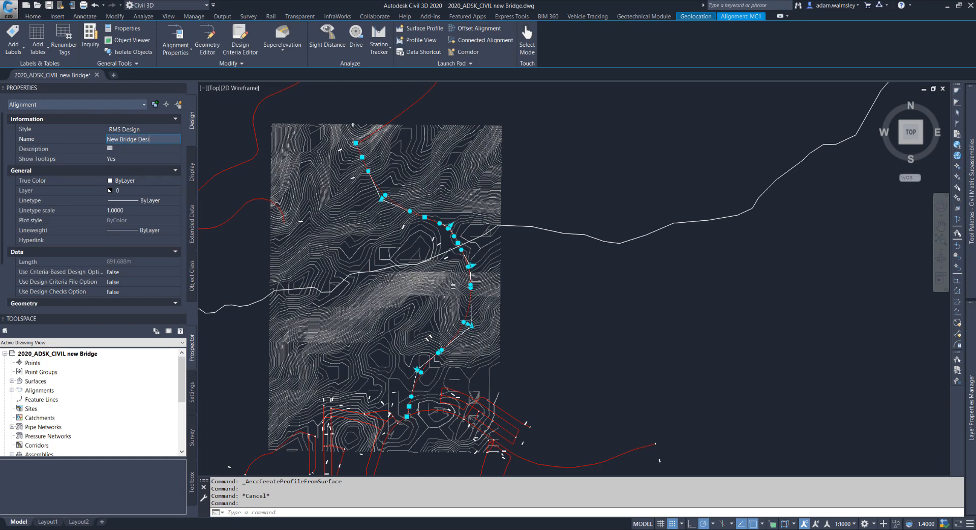
{"action": "key", "text": "Return"}
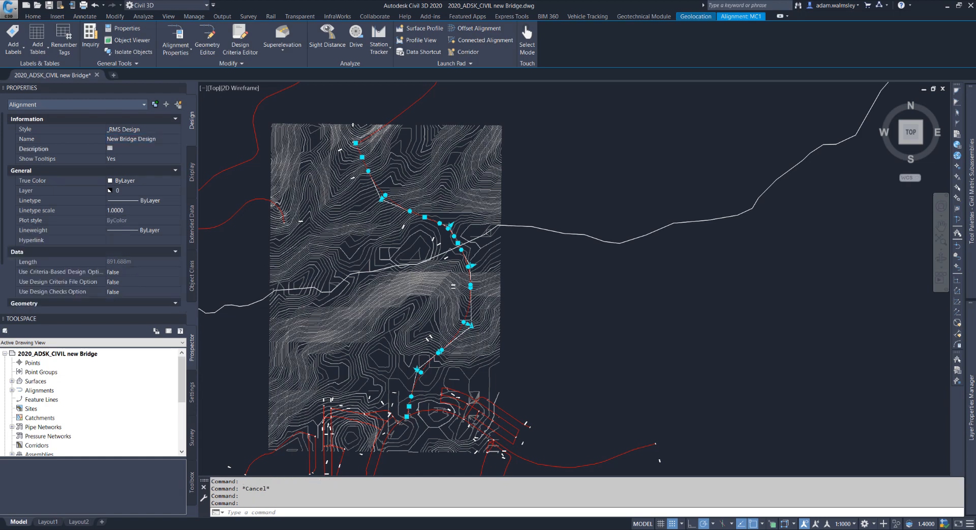
{"action": "key", "text": "Escape"}
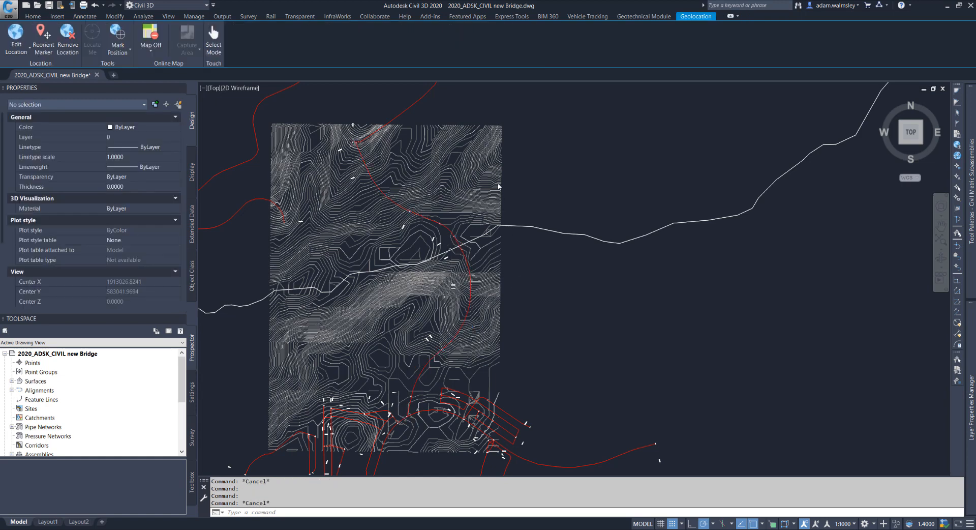
Step: Create a surface profile along the New Bridge Design alignment, sampling the AIW_Existing_Ground surface over its full length
{"action": "left_click", "coordinate": [495, 189]}
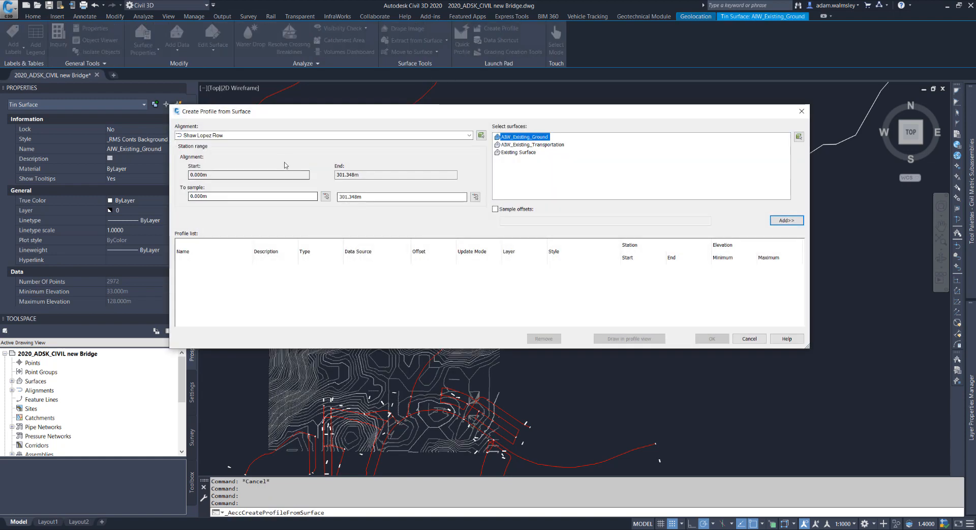
{"action": "left_click", "coordinate": [468, 136]}
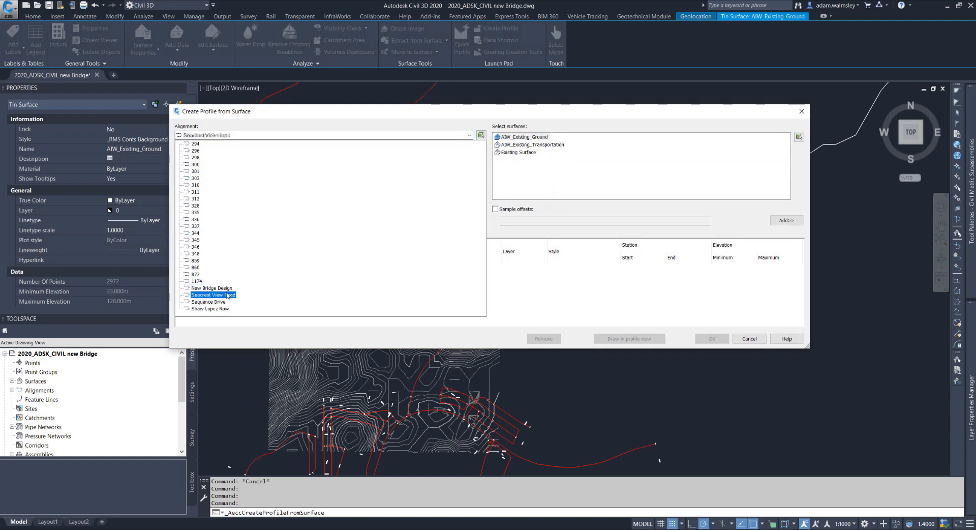
{"action": "left_click", "coordinate": [210, 288]}
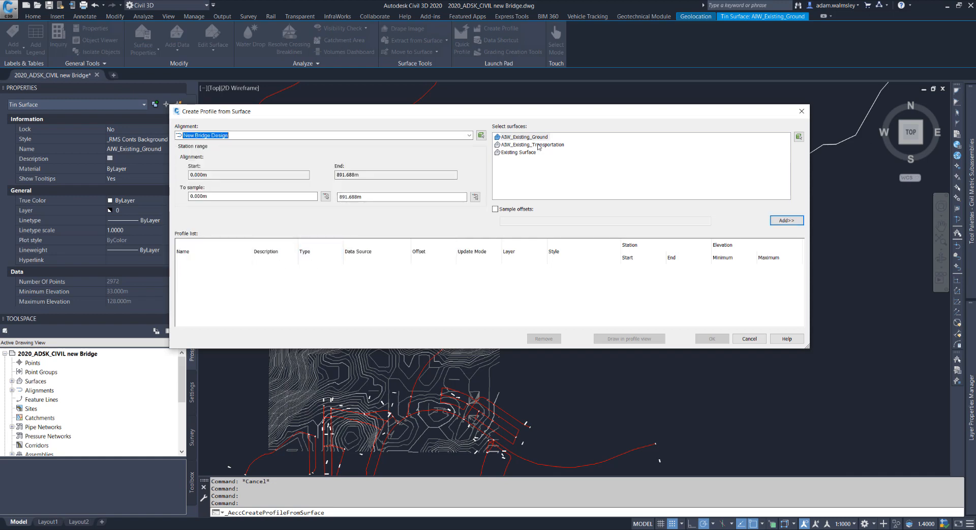
{"action": "left_click", "coordinate": [534, 139]}
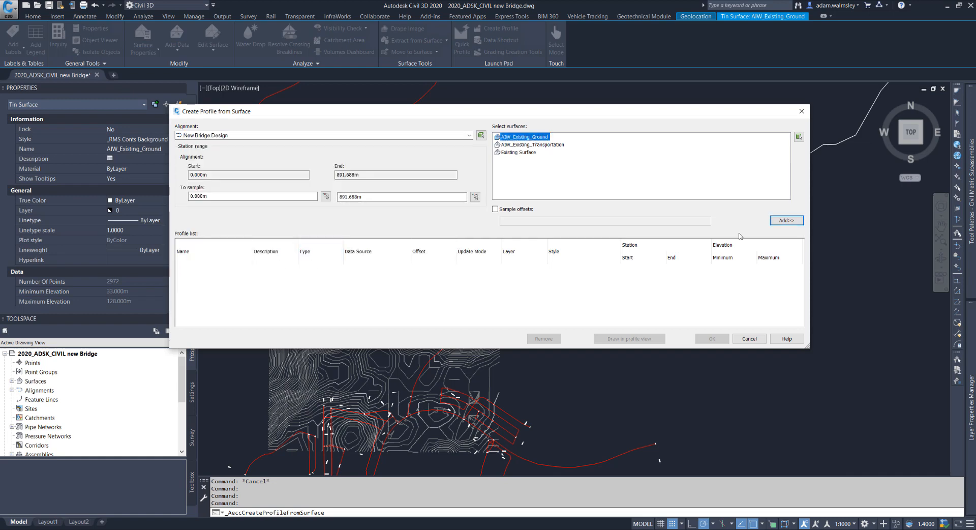
{"action": "left_click", "coordinate": [781, 221]}
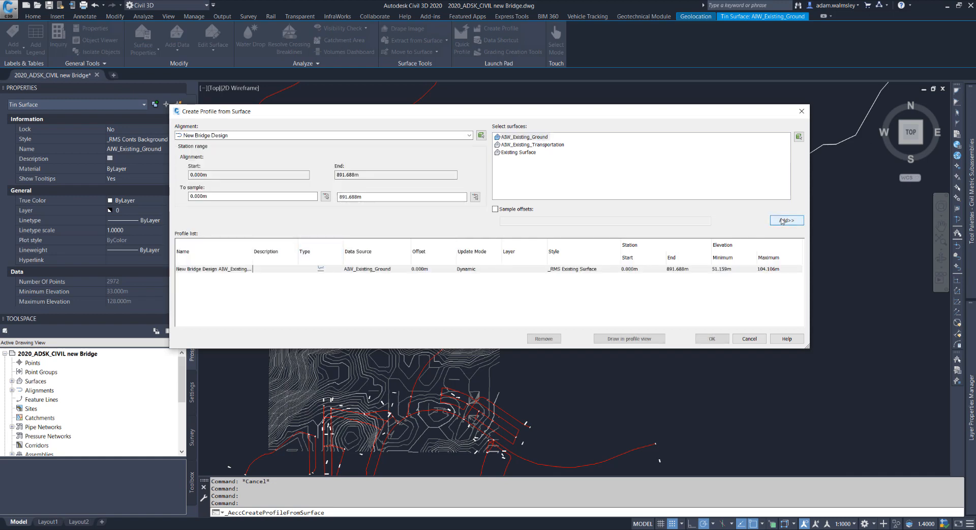
Step: Start a profile view for New Bridge Design and set its style to _RMS Longsection (1x)
{"action": "left_click", "coordinate": [630, 339]}
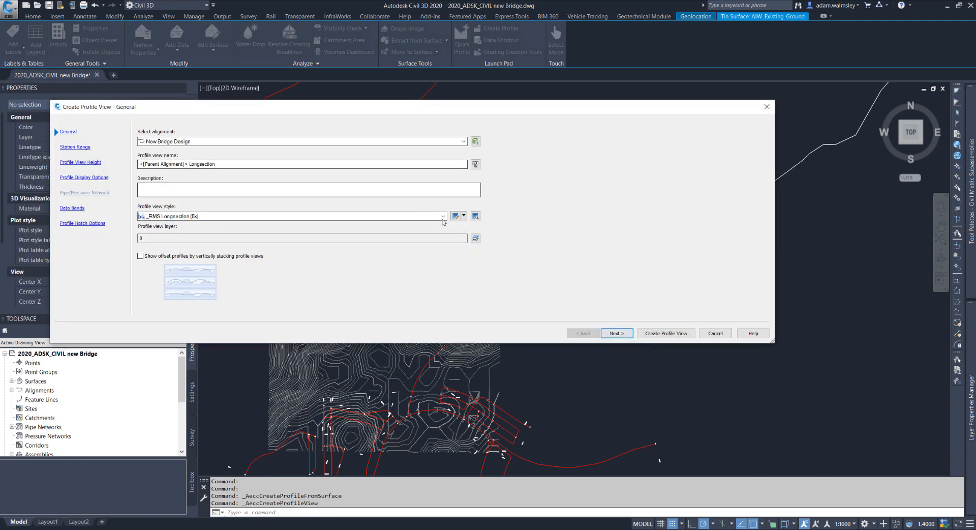
{"action": "left_click", "coordinate": [265, 216]}
{"action": "left_click", "coordinate": [181, 225]}
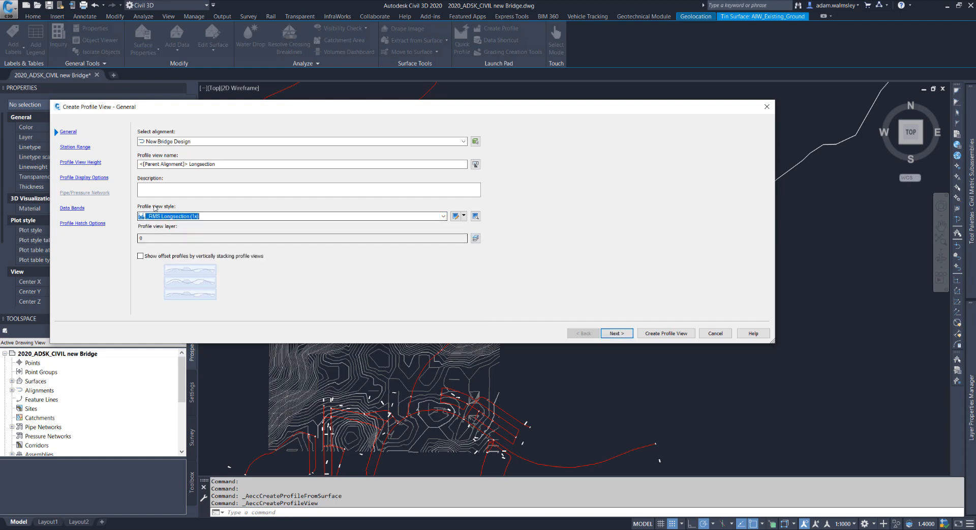
Step: Review the remaining profile view settings, keep the _RMS Design band set, and place the profile view in the empty area southeast of the terrain
{"action": "left_click", "coordinate": [74, 147]}
{"action": "left_click", "coordinate": [78, 162]}
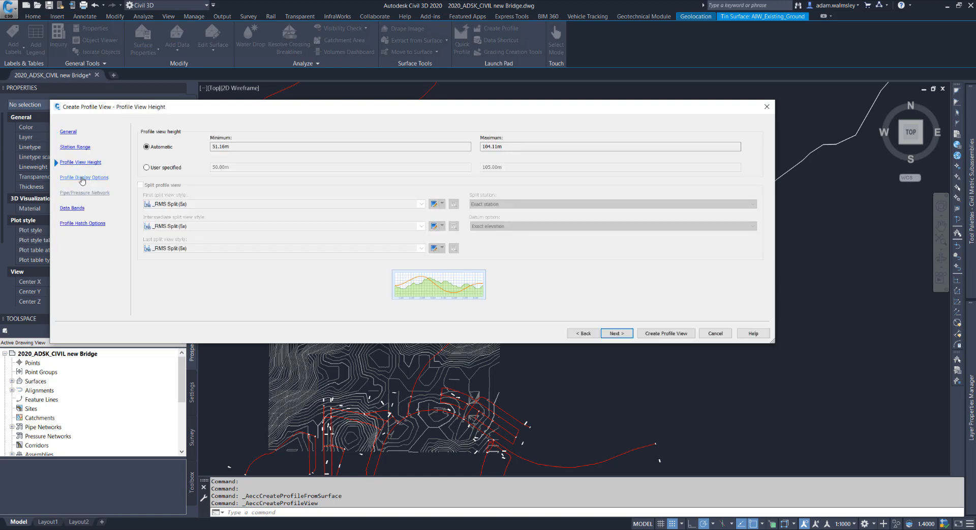
{"action": "left_click", "coordinate": [77, 177]}
{"action": "left_click", "coordinate": [74, 209]}
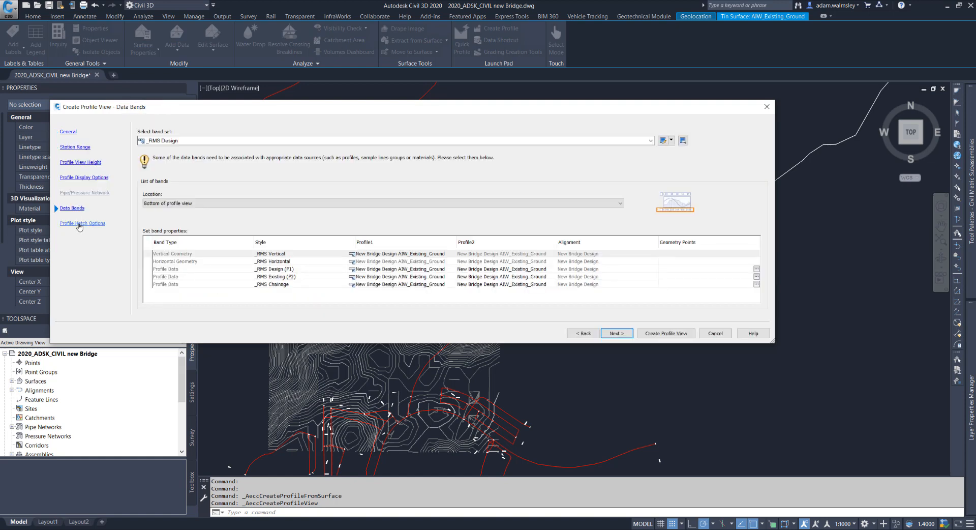
{"action": "left_click", "coordinate": [79, 225]}
{"action": "left_click", "coordinate": [77, 209]}
{"action": "left_click", "coordinate": [650, 141]}
{"action": "left_click", "coordinate": [650, 142]}
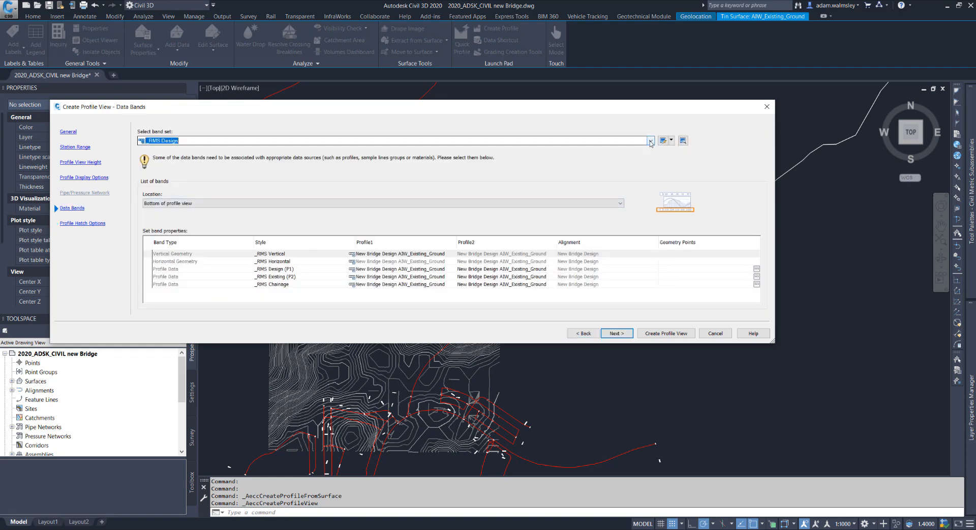
{"action": "left_click", "coordinate": [665, 332]}
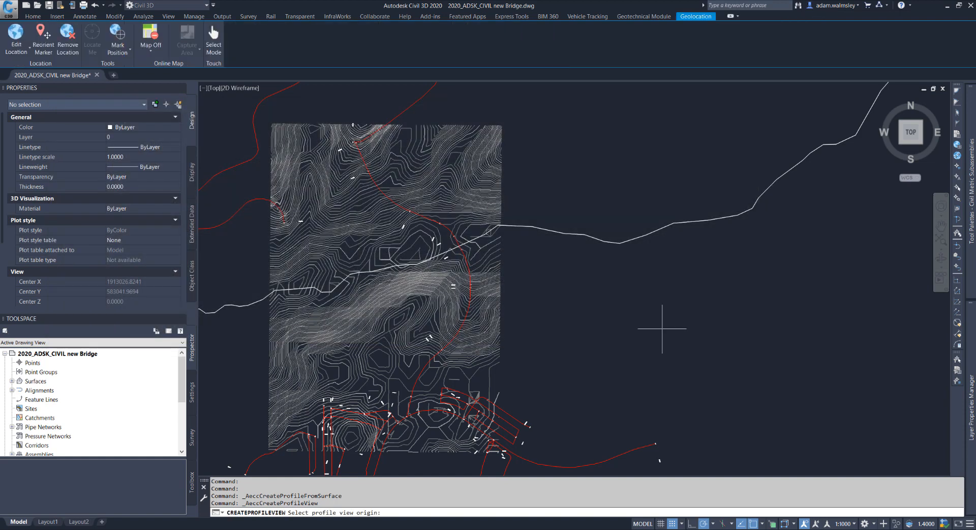
{"action": "left_click", "coordinate": [648, 382]}
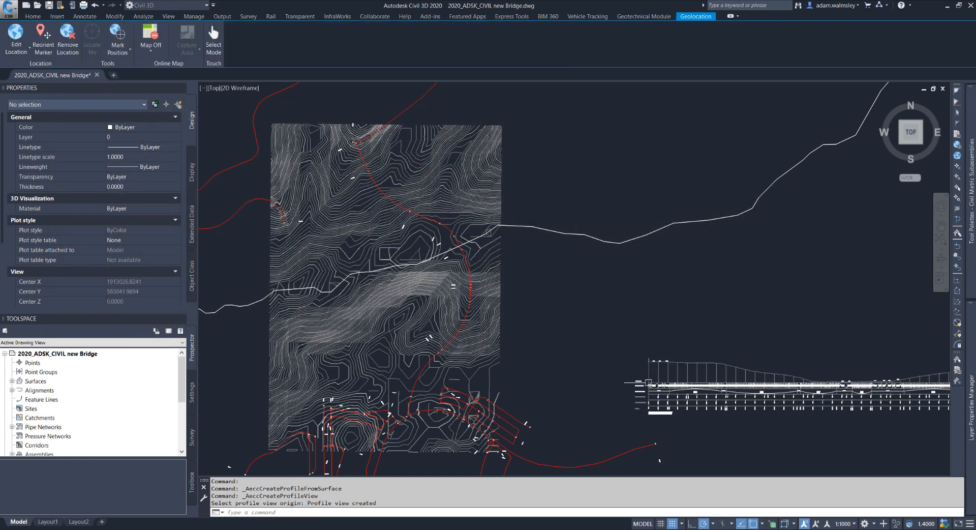
Step: Examine the newly placed New Bridge Design profile view along its length and in relation to the terrain plan
{"action": "mouse_move", "coordinate": [774, 409]}
{"action": "middle_mouse_down"}
{"action": "mouse_move", "coordinate": [639, 313]}
{"action": "mouse_move", "coordinate": [583, 319]}
{"action": "middle_mouse_up"}
{"action": "scroll", "coordinate": [639, 313], "scroll_direction": "down", "scroll_amount": 3}
{"action": "scroll", "coordinate": [579, 293], "scroll_direction": "up", "scroll_amount": 7}
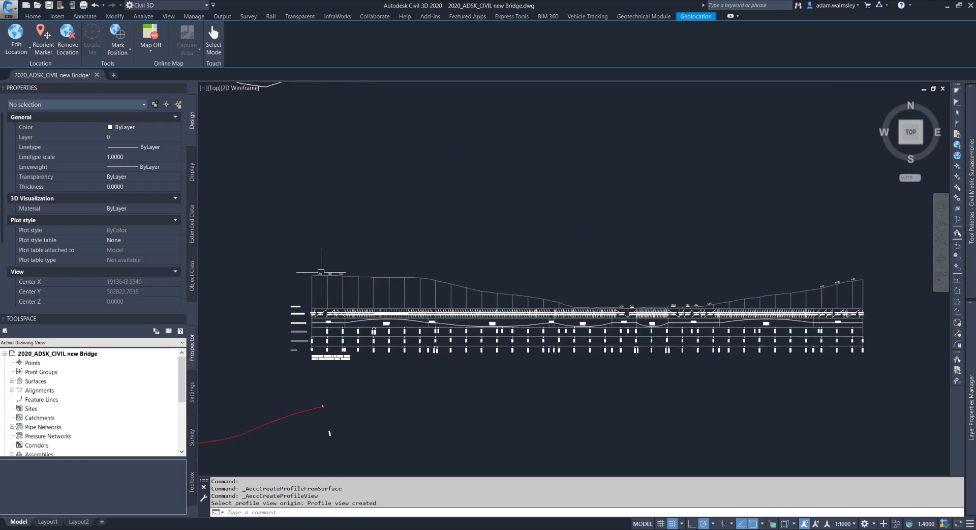
{"action": "middle_click_drag", "start_coordinate": [685, 324], "coordinate": [425, 285]}
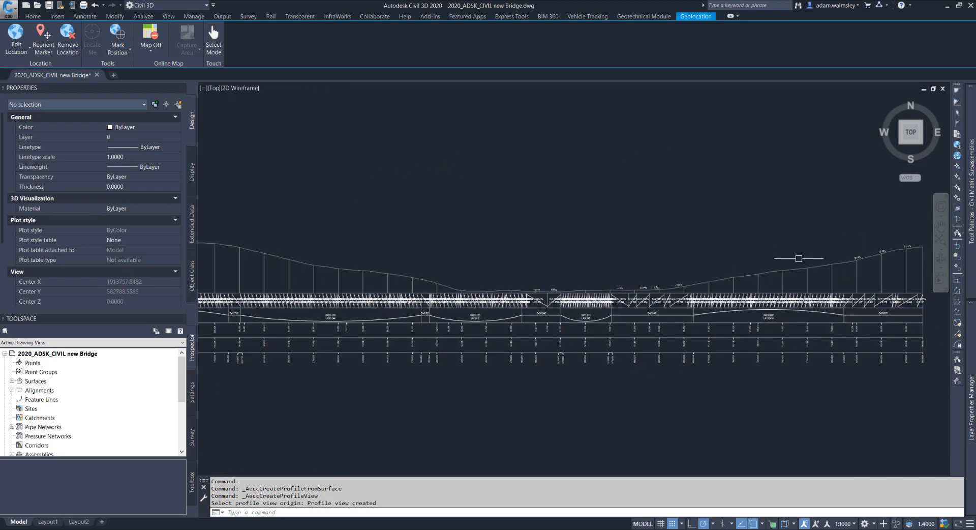
{"action": "middle_click_drag", "start_coordinate": [427, 251], "coordinate": [674, 305]}
{"action": "scroll", "coordinate": [566, 279], "scroll_direction": "down", "scroll_amount": 5}
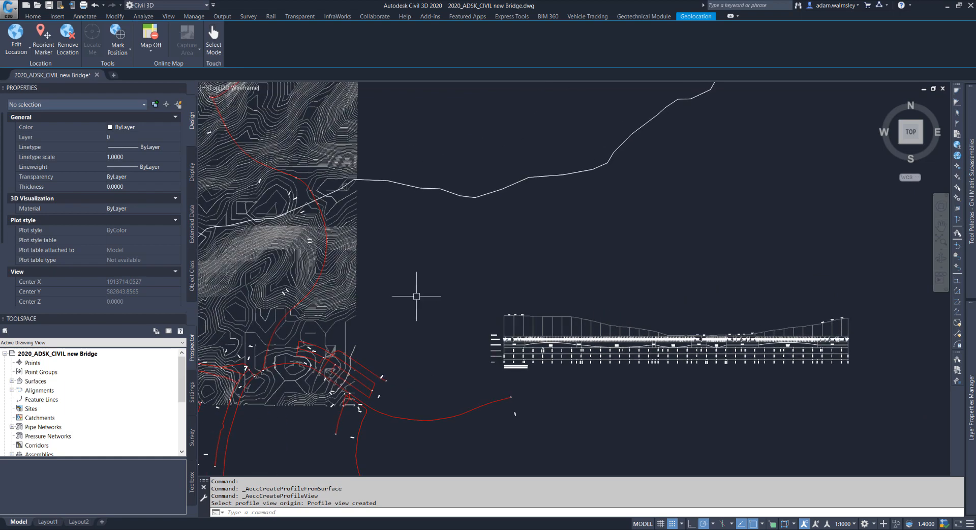
{"action": "middle_click_drag", "start_coordinate": [441, 280], "coordinate": [337, 272]}
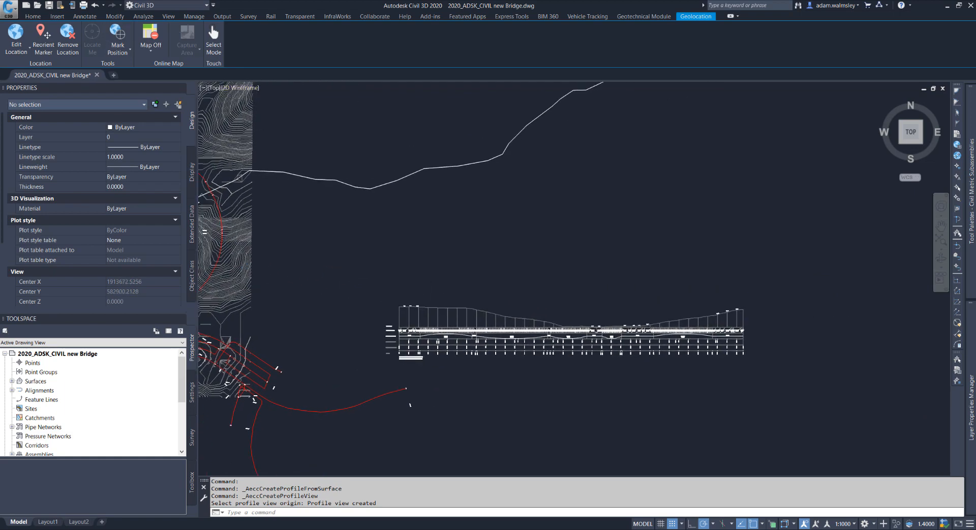
Step: Create a layout profile on the New Bridge Design profile view named New Bridge Profile, using the _RMS Design Conceptual style and _RMS Default label set
{"action": "left_click", "coordinate": [399, 314]}
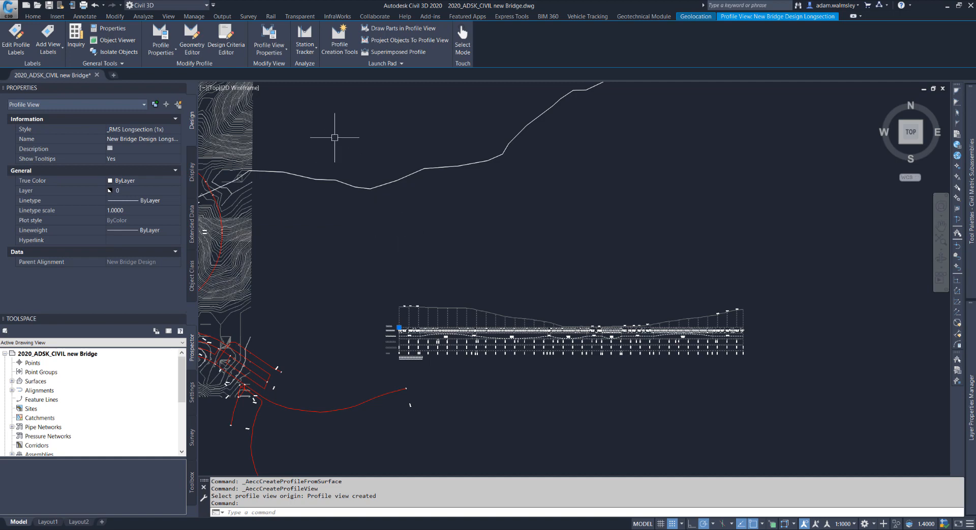
{"action": "left_click", "coordinate": [339, 39]}
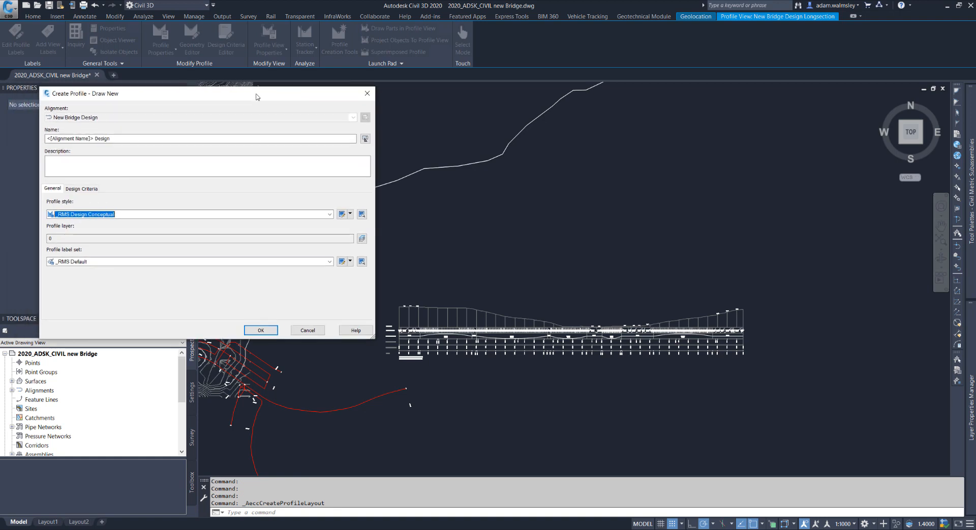
{"action": "left_click", "coordinate": [242, 214]}
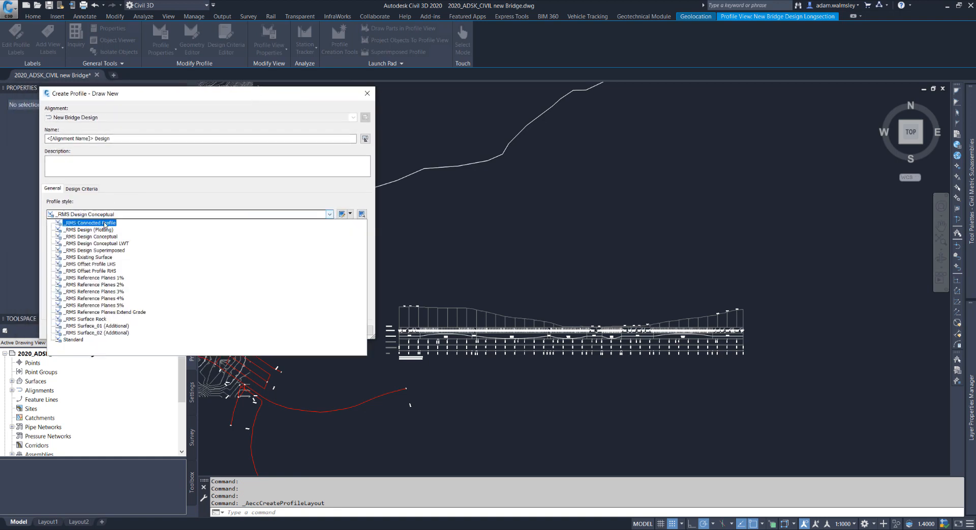
{"action": "left_click", "coordinate": [92, 236]}
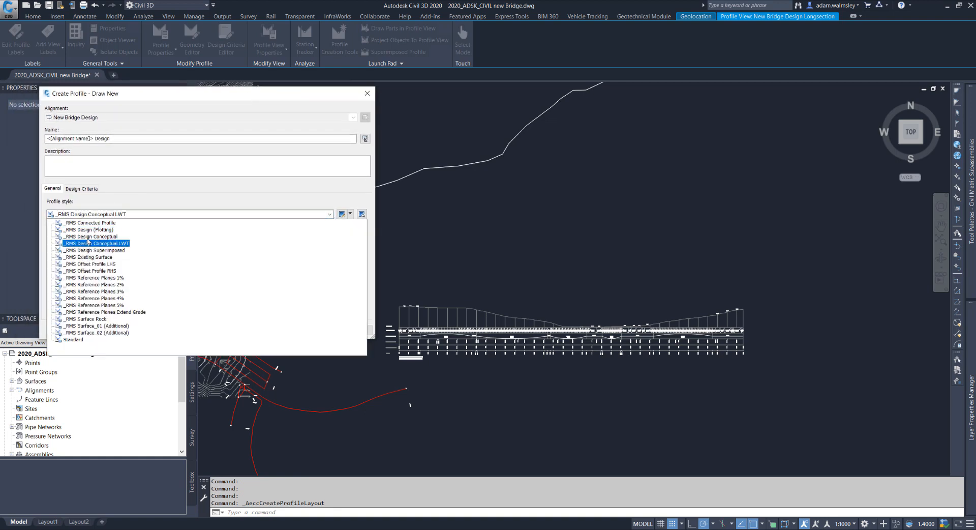
{"action": "left_click", "coordinate": [109, 138]}
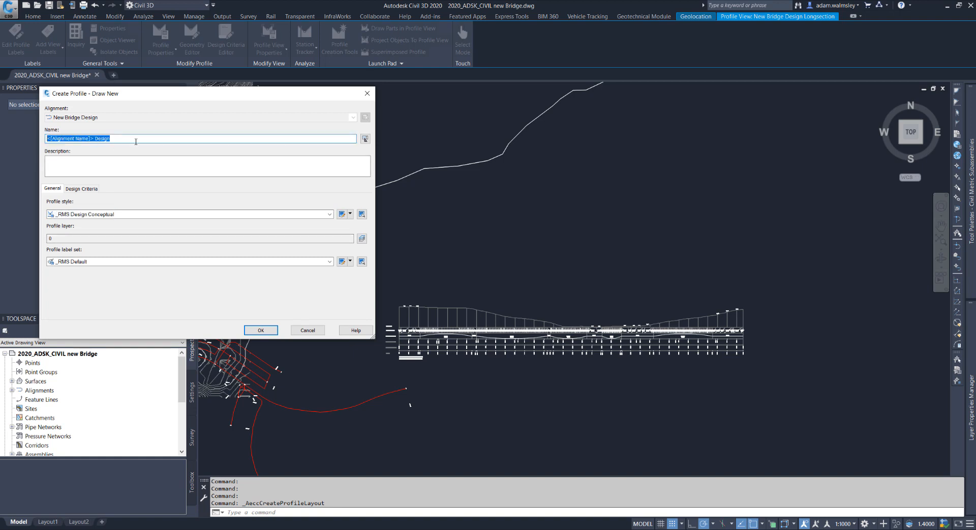
{"action": "type", "text": "New Profile"}
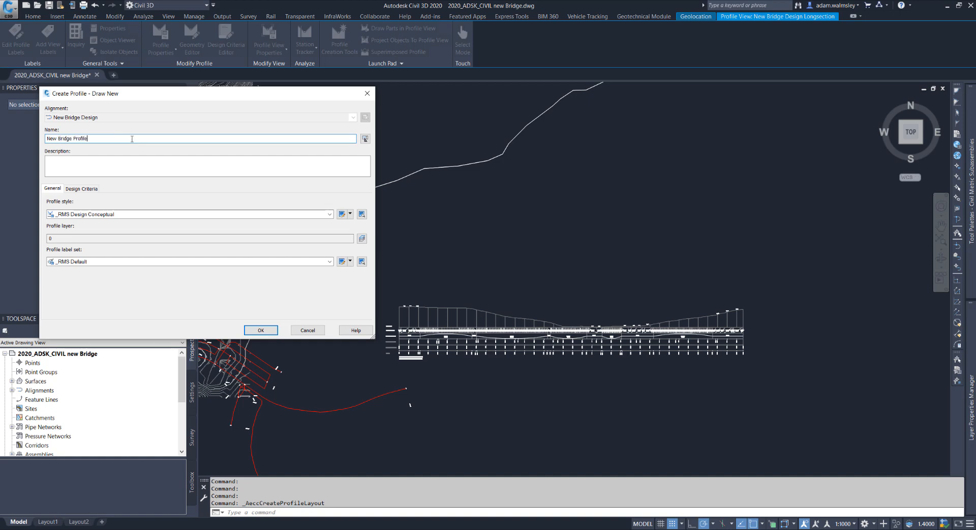
{"action": "key", "text": "Return"}
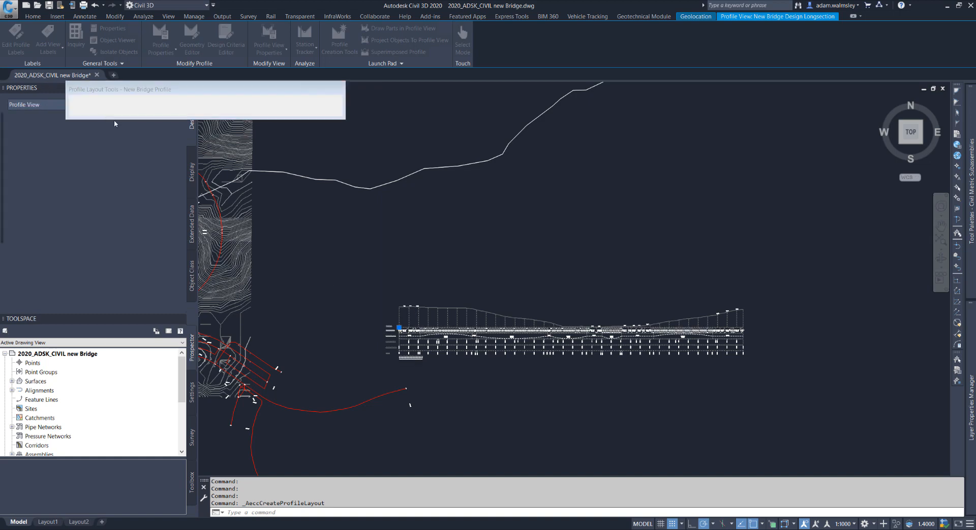
Step: Begin drawing the profile as tangents with curves from the start of the existing ground line, placing points down the first descending slope
{"action": "left_click", "coordinate": [84, 100]}
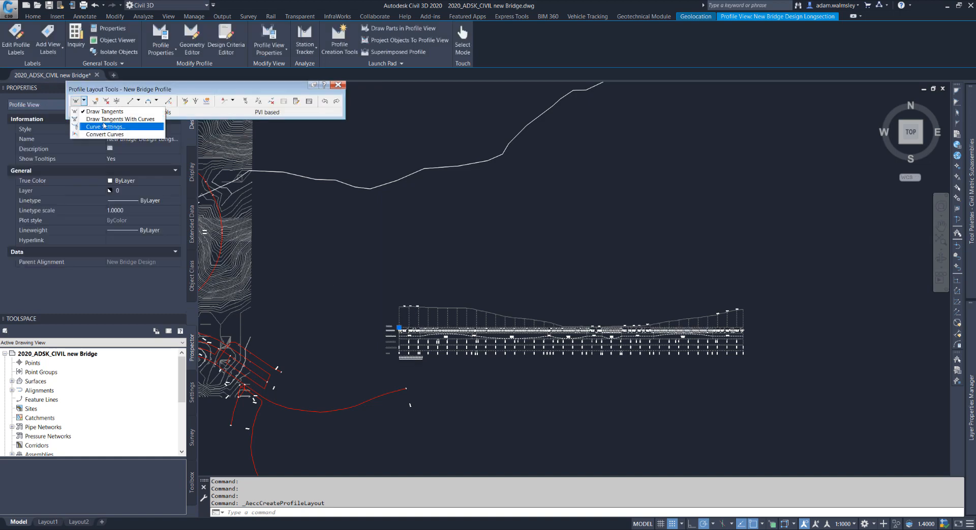
{"action": "left_click", "coordinate": [105, 119]}
{"action": "scroll", "coordinate": [427, 337], "scroll_direction": "up", "scroll_amount": 6}
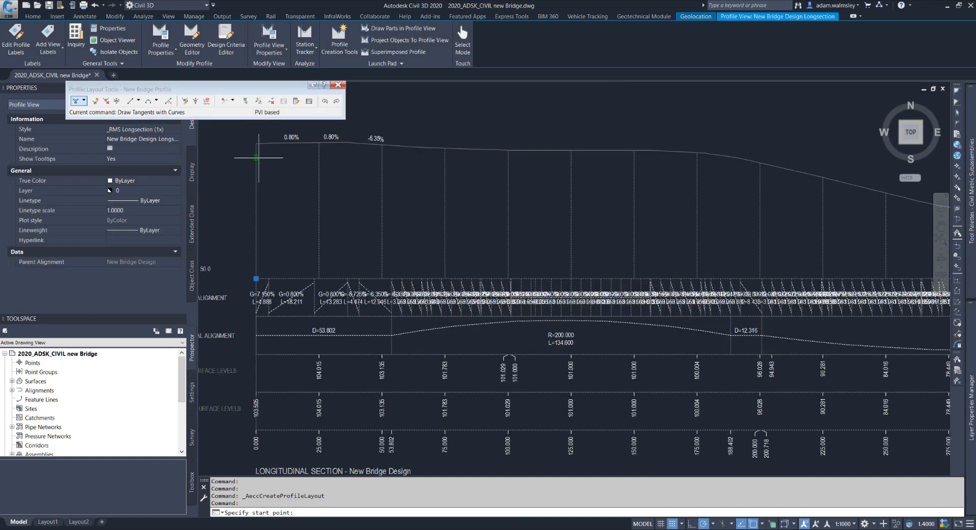
{"action": "left_click", "coordinate": [256, 142]}
{"action": "middle_click_drag", "start_coordinate": [660, 202], "coordinate": [507, 225]}
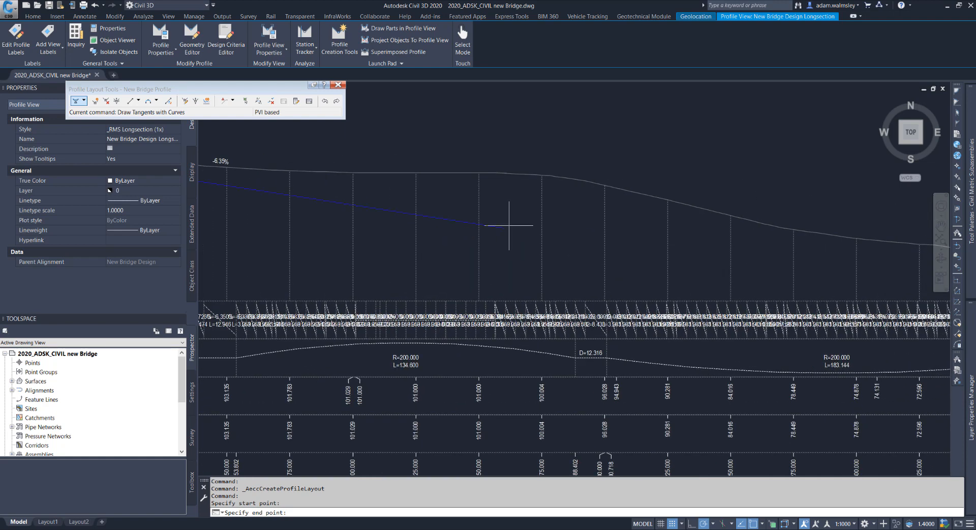
{"action": "left_click", "coordinate": [540, 184]}
{"action": "middle_click_drag", "start_coordinate": [667, 224], "coordinate": [349, 203]}
{"action": "left_click", "coordinate": [538, 218]}
Step: Continue the tangents with curves nearly level above the valley floor and up the far slope to the end of the existing ground line
{"action": "middle_click_drag", "start_coordinate": [675, 244], "coordinate": [346, 223]}
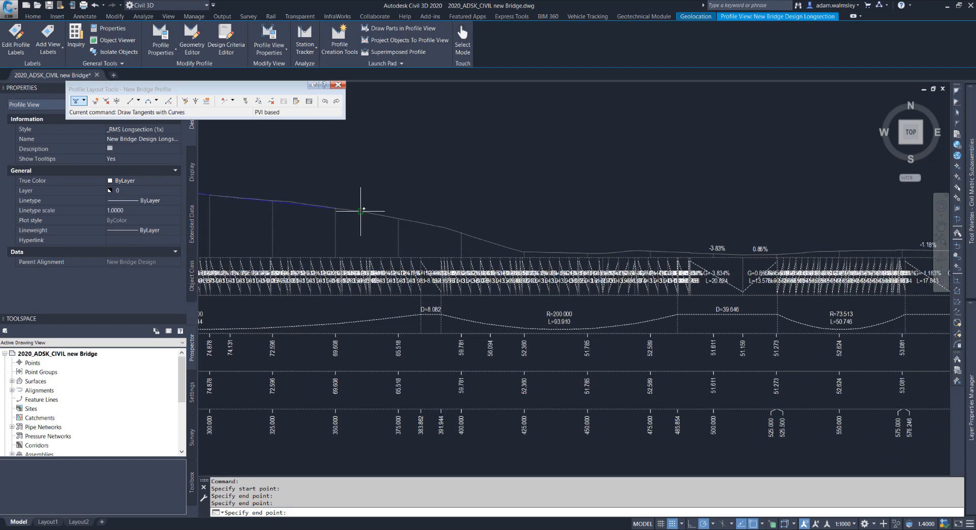
{"action": "scroll", "coordinate": [477, 227], "scroll_direction": "down", "scroll_amount": 6}
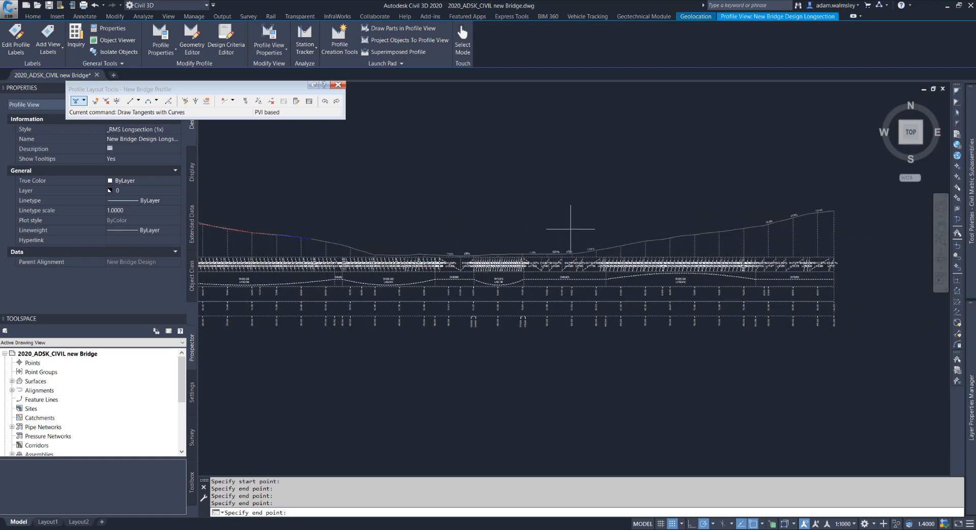
{"action": "scroll", "coordinate": [670, 232], "scroll_direction": "up", "scroll_amount": 4}
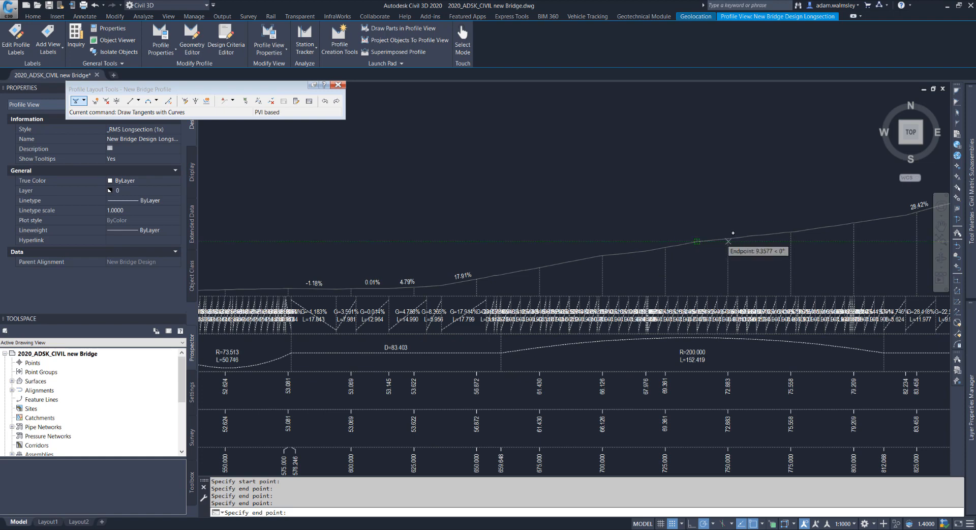
{"action": "left_click", "coordinate": [740, 237]}
{"action": "middle_click_drag", "start_coordinate": [791, 224], "coordinate": [641, 226]}
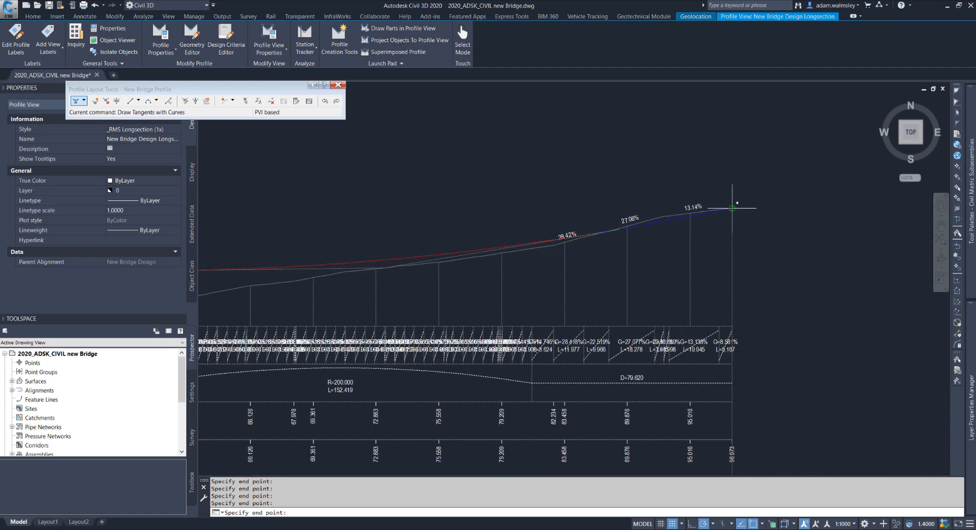
{"action": "left_click", "coordinate": [732, 214]}
{"action": "key", "text": "Escape"}
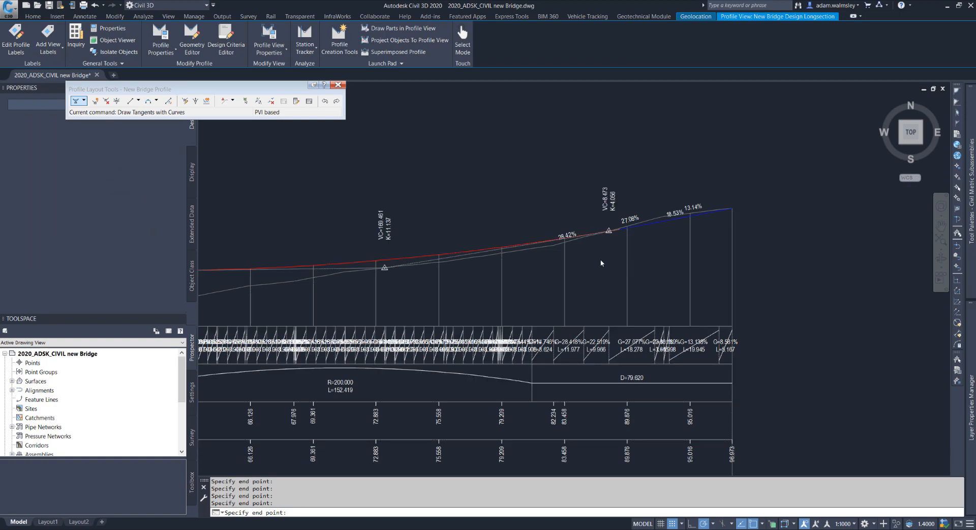
Step: Check the drawn design profile against the existing ground along the whole longitudinal section, and close the profile layout tools
{"action": "middle_click_drag", "start_coordinate": [516, 268], "coordinate": [732, 259]}
{"action": "middle_click_drag", "start_coordinate": [344, 270], "coordinate": [684, 268]}
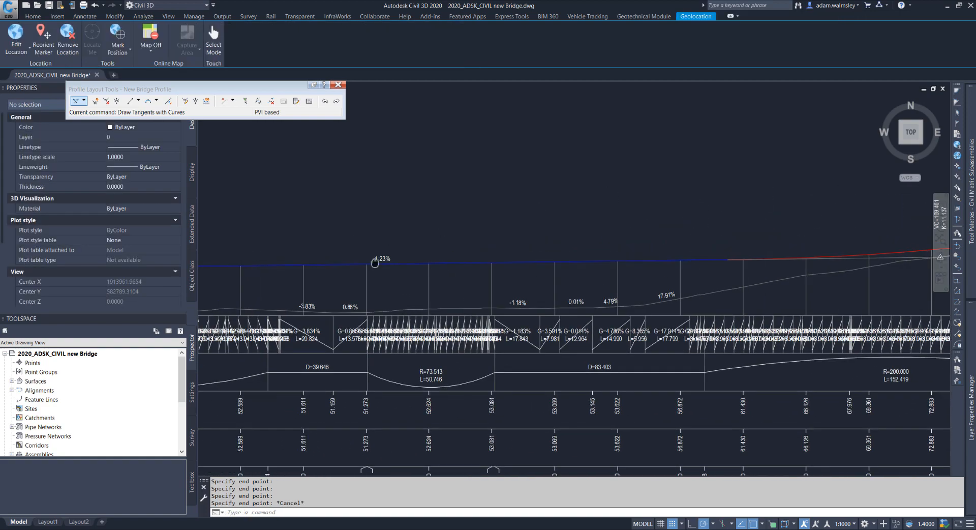
{"action": "middle_click_drag", "start_coordinate": [374, 264], "coordinate": [746, 268]}
{"action": "middle_click_drag", "start_coordinate": [425, 257], "coordinate": [630, 275]}
{"action": "scroll", "coordinate": [545, 278], "scroll_direction": "down", "scroll_amount": 6}
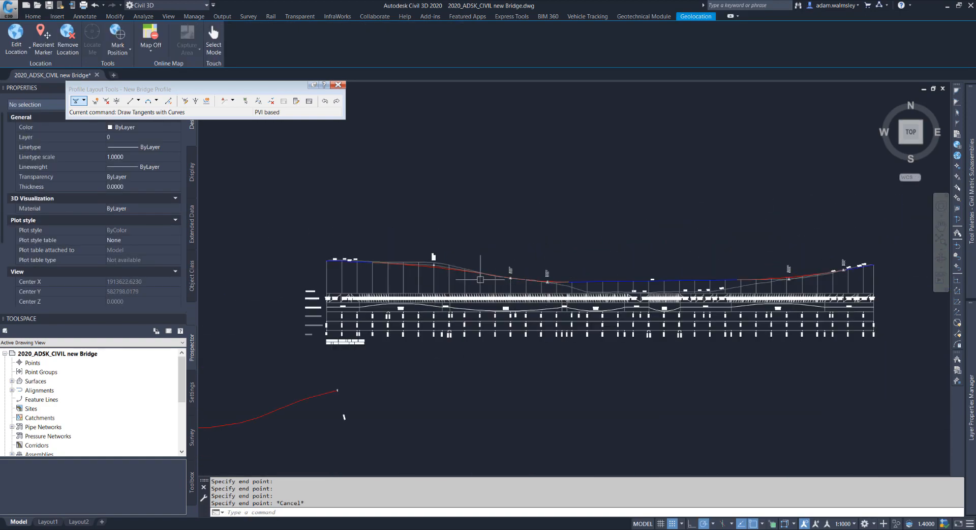
{"action": "scroll", "coordinate": [388, 266], "scroll_direction": "up", "scroll_amount": 2}
{"action": "middle_click_drag", "start_coordinate": [738, 300], "coordinate": [546, 295]}
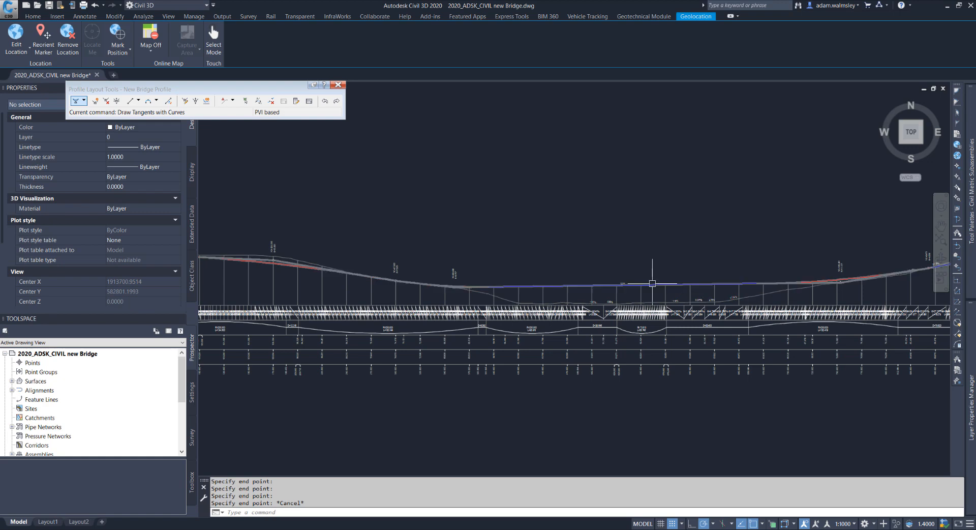
{"action": "key", "text": "Escape"}
{"action": "key", "text": "Escape"}
{"action": "scroll", "coordinate": [503, 246], "scroll_direction": "down", "scroll_amount": 5}
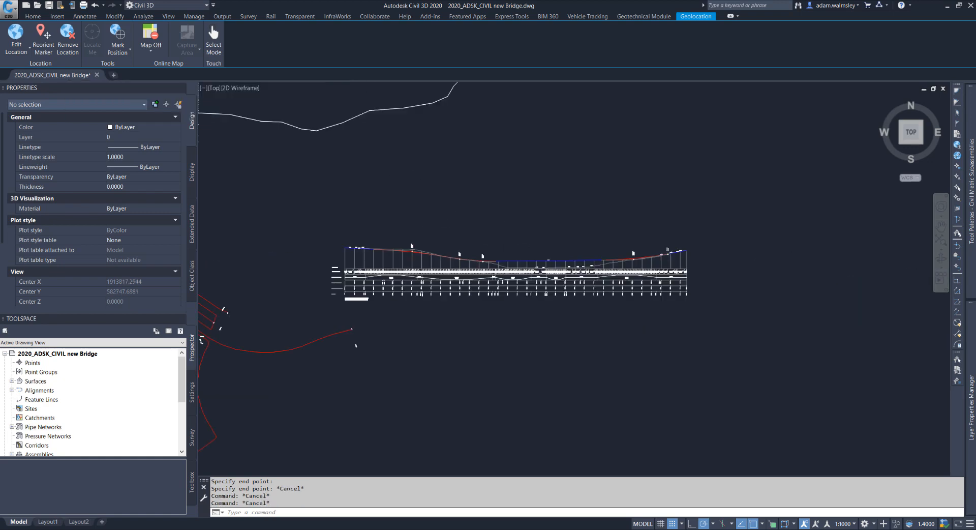
{"action": "scroll", "coordinate": [498, 284], "scroll_direction": "down", "scroll_amount": 2}
{"action": "middle_click_drag", "start_coordinate": [498, 284], "coordinate": [529, 292]}
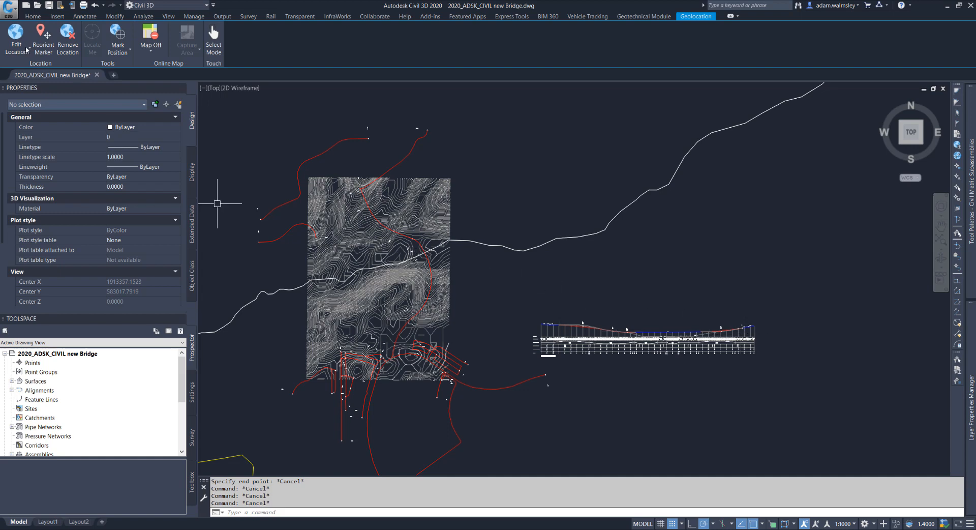
Step: Start a new corridor named Bridge Corridor with the New Bridge Design alignment and New Bridge Profile as its baseline
{"action": "left_click", "coordinate": [29, 16]}
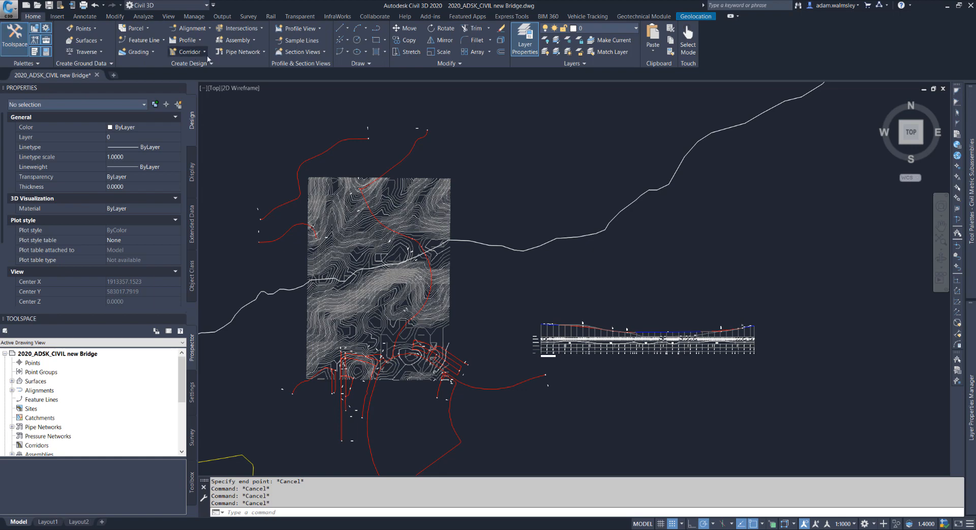
{"action": "left_click", "coordinate": [193, 52]}
{"action": "left_click", "coordinate": [184, 68]}
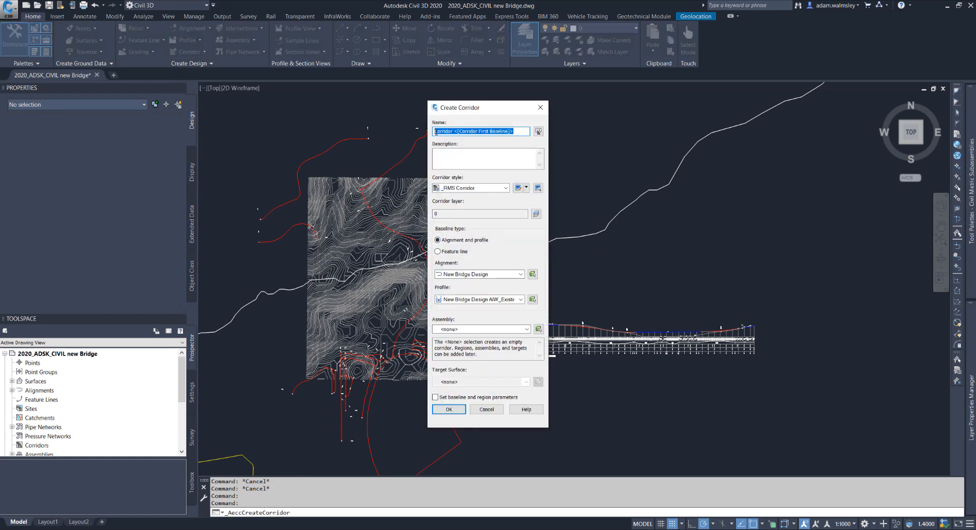
{"action": "type", "text": "Bridge Corridor"}
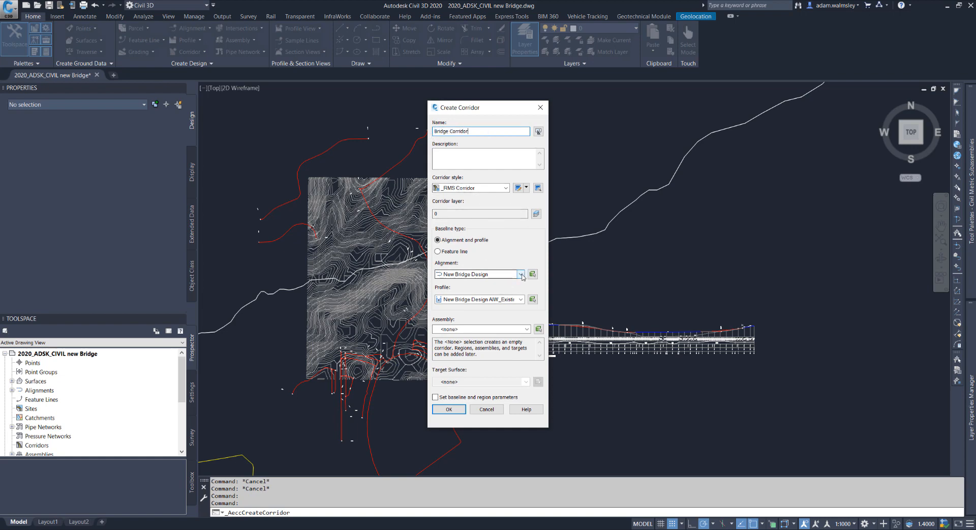
{"action": "left_click", "coordinate": [521, 274]}
{"action": "left_click", "coordinate": [482, 287]}
{"action": "left_click", "coordinate": [521, 299]}
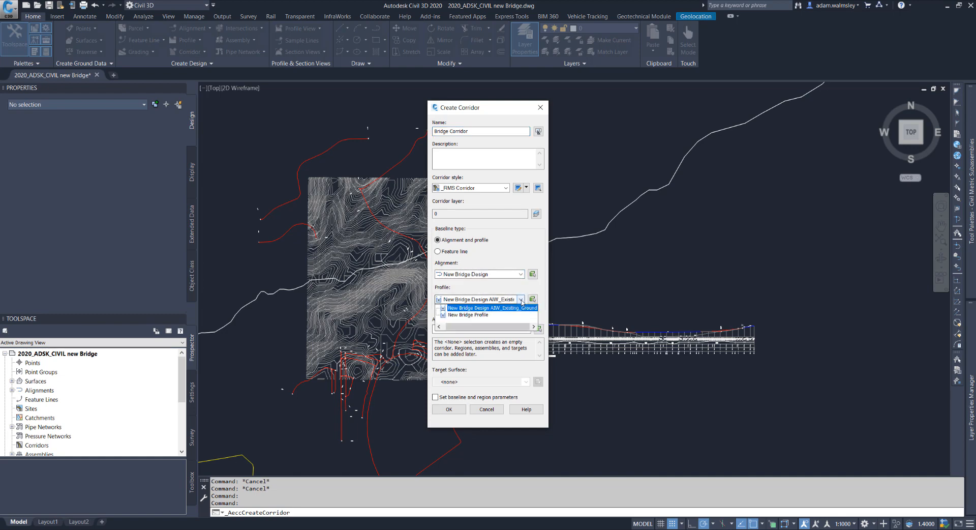
{"action": "left_click", "coordinate": [468, 315]}
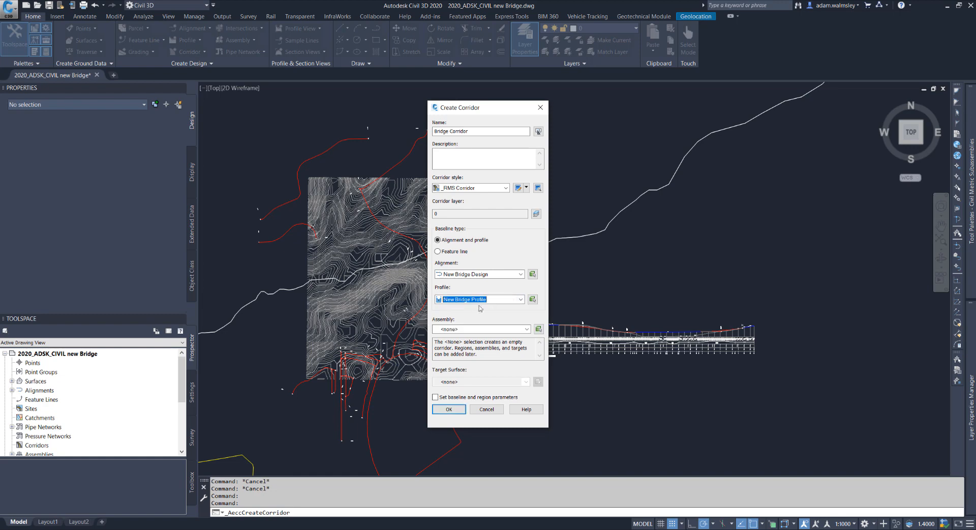
Step: Assign New River Bridge Assembly to the corridor and set its target surface to AIW_Existing_Ground
{"action": "left_click", "coordinate": [527, 329]}
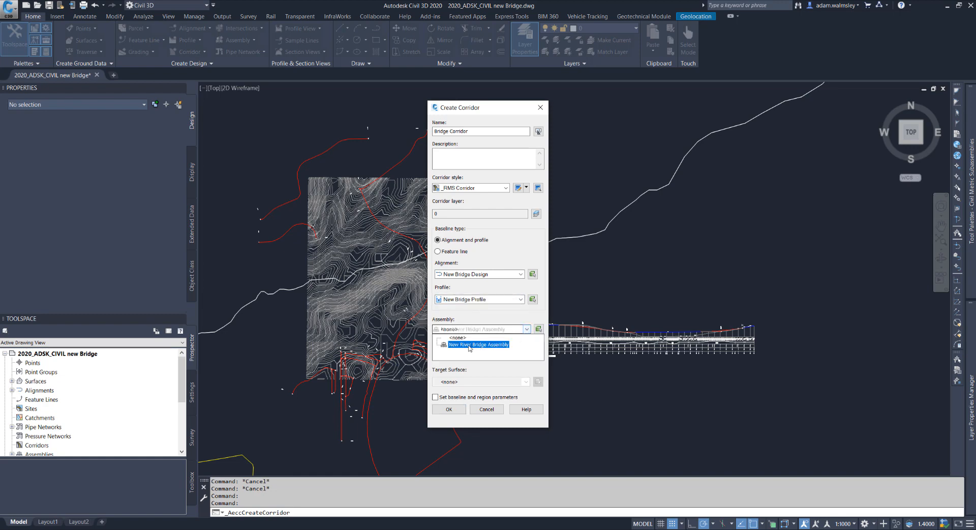
{"action": "left_click", "coordinate": [478, 345]}
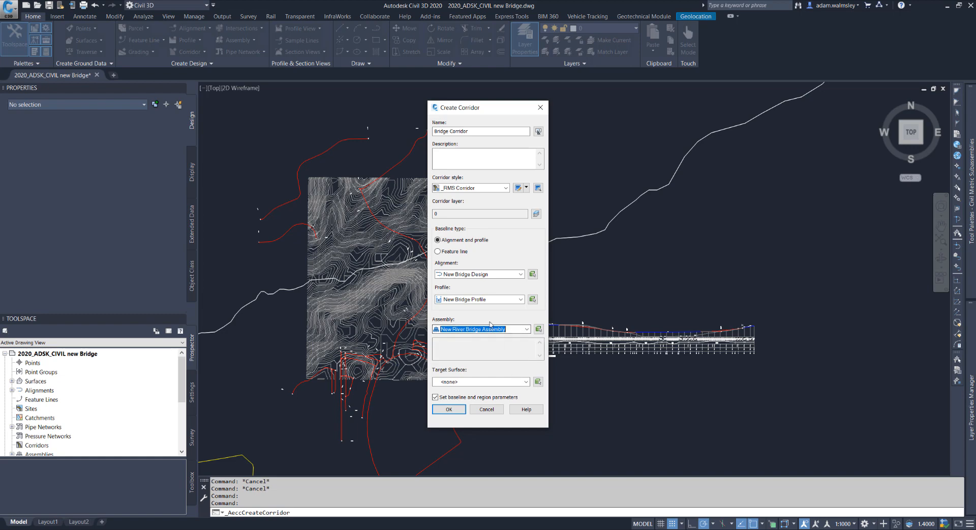
{"action": "left_click", "coordinate": [525, 381]}
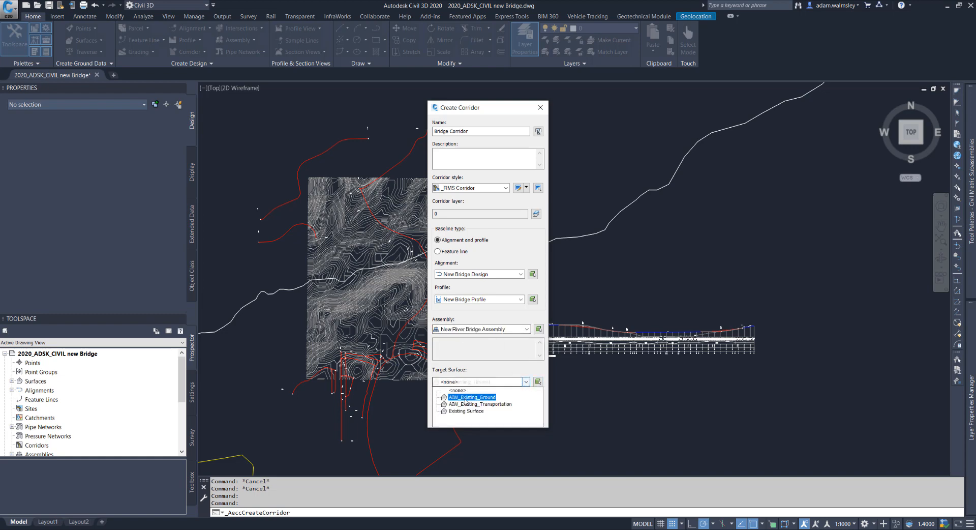
{"action": "left_click", "coordinate": [466, 411]}
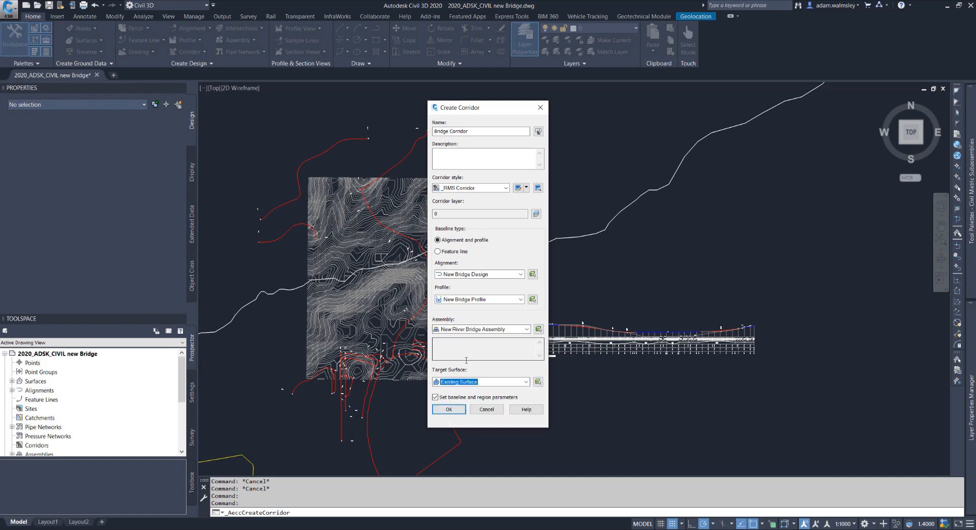
{"action": "left_click", "coordinate": [525, 381]}
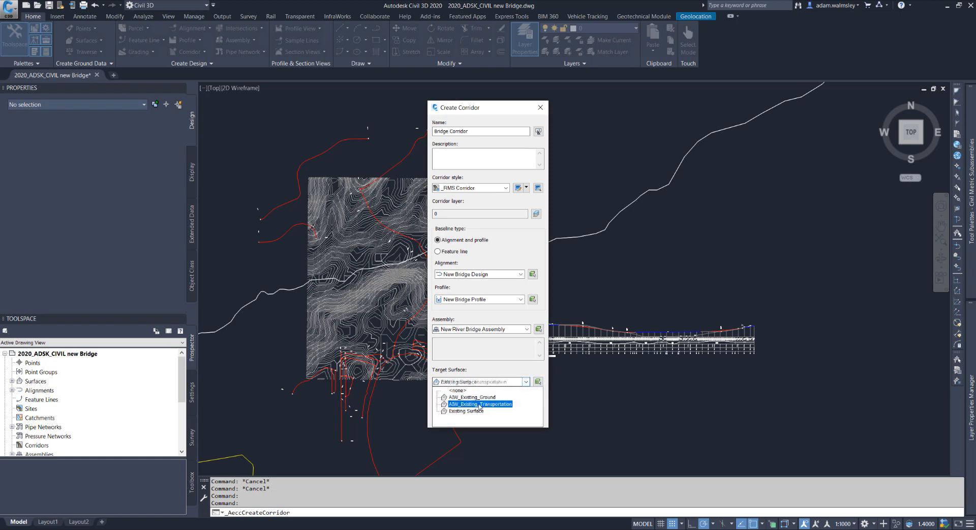
{"action": "left_click", "coordinate": [473, 397]}
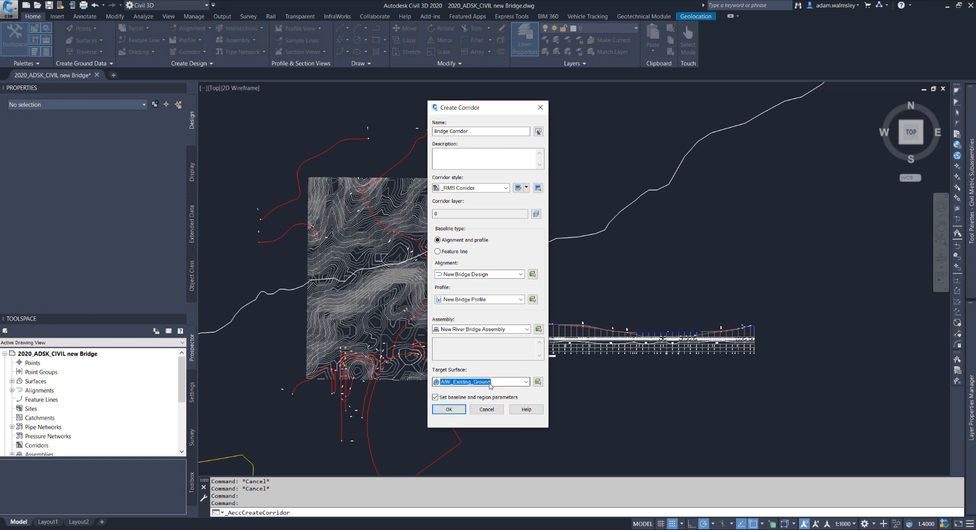
Step: Create the Bridge Corridor with AIW_Existing_Ground as target surface, accepting its default baseline and region parameters
{"action": "left_click", "coordinate": [490, 385]}
{"action": "left_click", "coordinate": [441, 383]}
{"action": "left_click", "coordinate": [456, 410]}
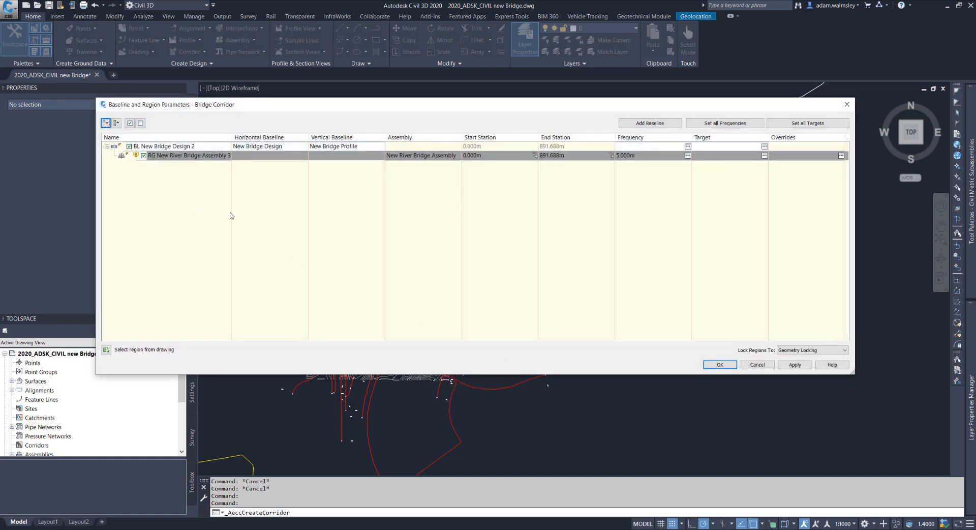
{"action": "left_click", "coordinate": [724, 364]}
{"action": "left_click", "coordinate": [452, 253]}
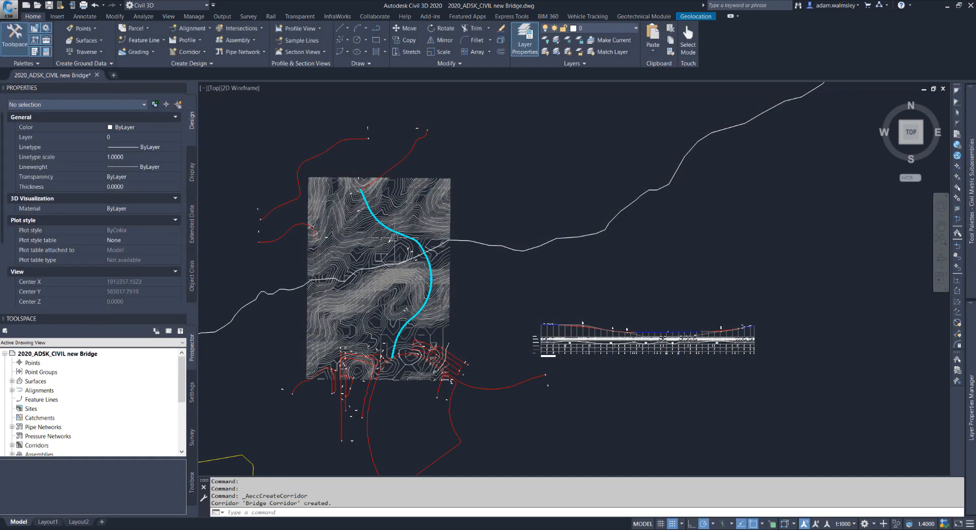
Step: Inspect the new corridor up close and over the whole terrain, and save the drawing
{"action": "scroll", "coordinate": [426, 241], "scroll_direction": "up", "scroll_amount": 4}
{"action": "scroll", "coordinate": [426, 242], "scroll_direction": "up", "scroll_amount": 3}
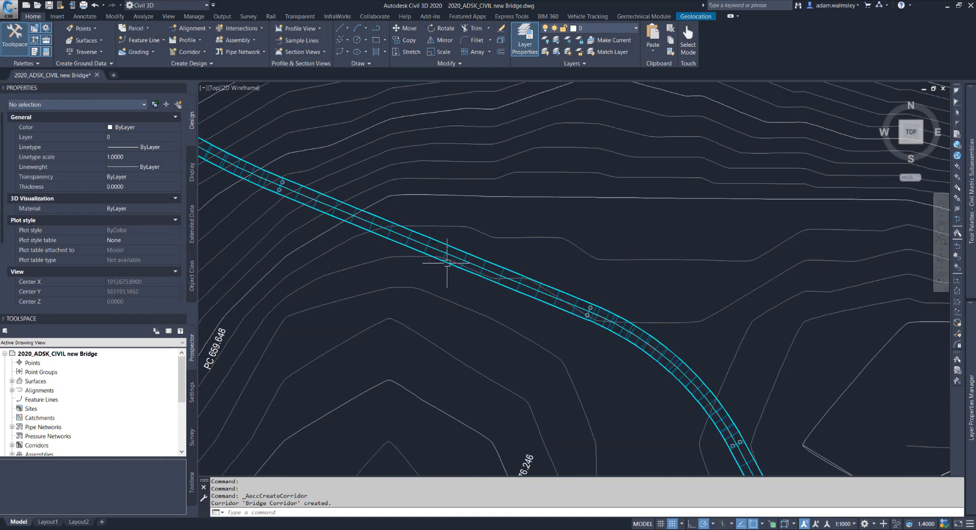
{"action": "scroll", "coordinate": [447, 266], "scroll_direction": "down", "scroll_amount": 8}
{"action": "mouse_move", "coordinate": [446, 258]}
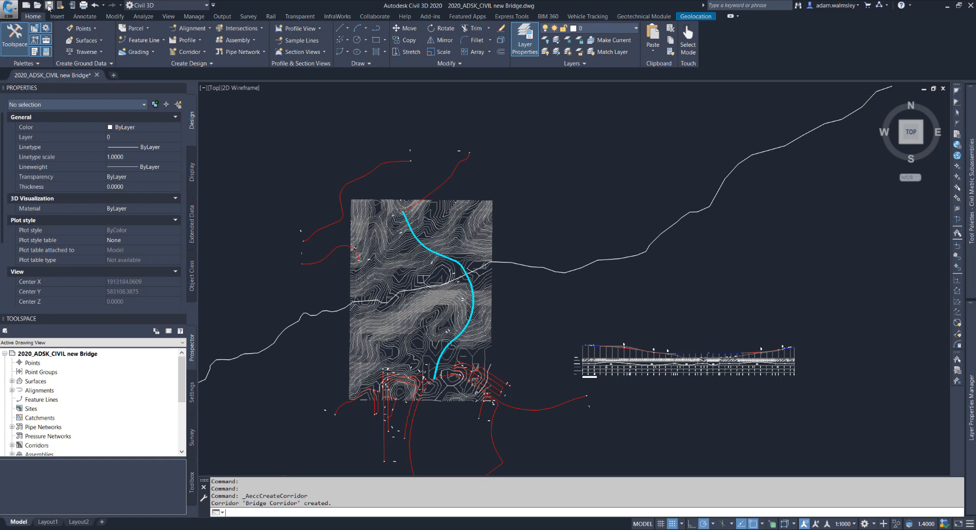
{"action": "key", "text": "ctrl+s"}
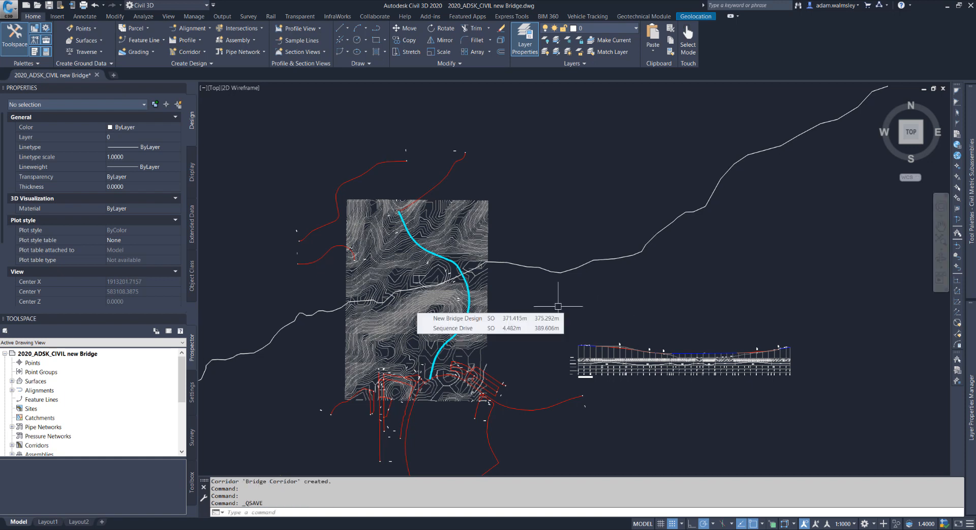
Step: Switch to the Qualcomm model in InfraWorks and delete the conceptual road crossing the river valley
{"action": "left_click", "coordinate": [411, 529]}
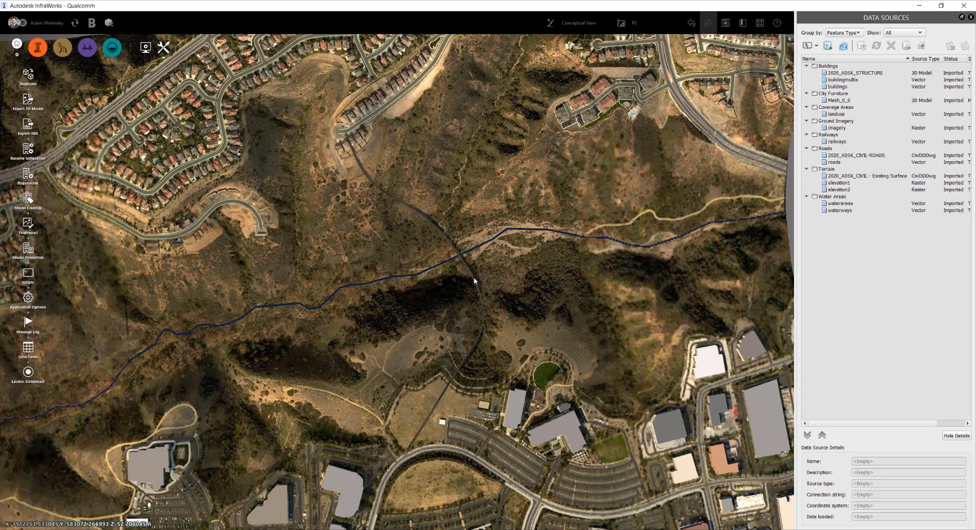
{"action": "left_click", "coordinate": [474, 280]}
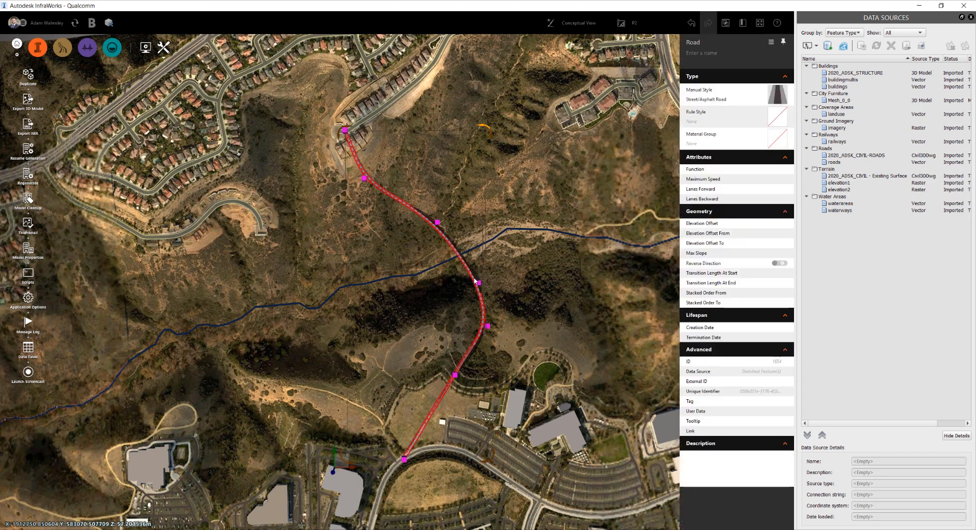
{"action": "key", "text": "Delete"}
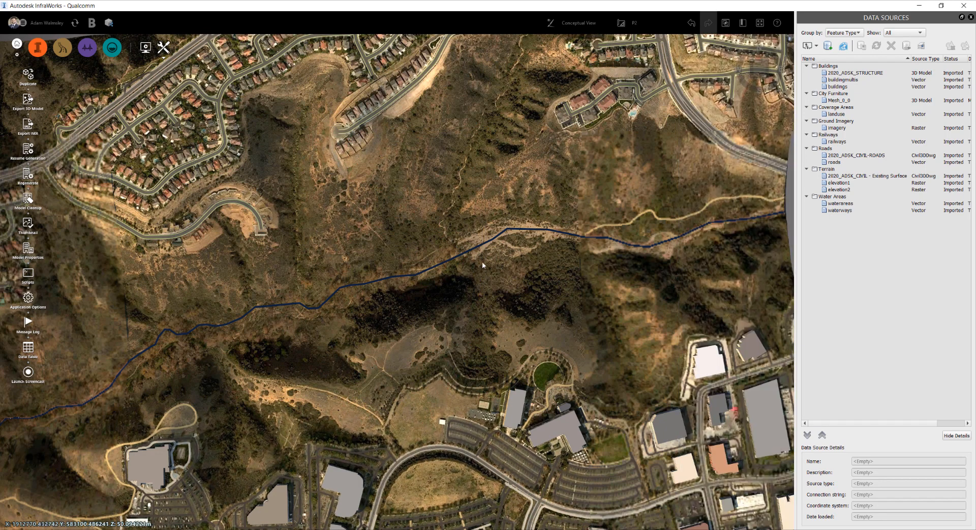
{"action": "left_click", "coordinate": [815, 46]}
{"action": "left_click", "coordinate": [844, 88]}
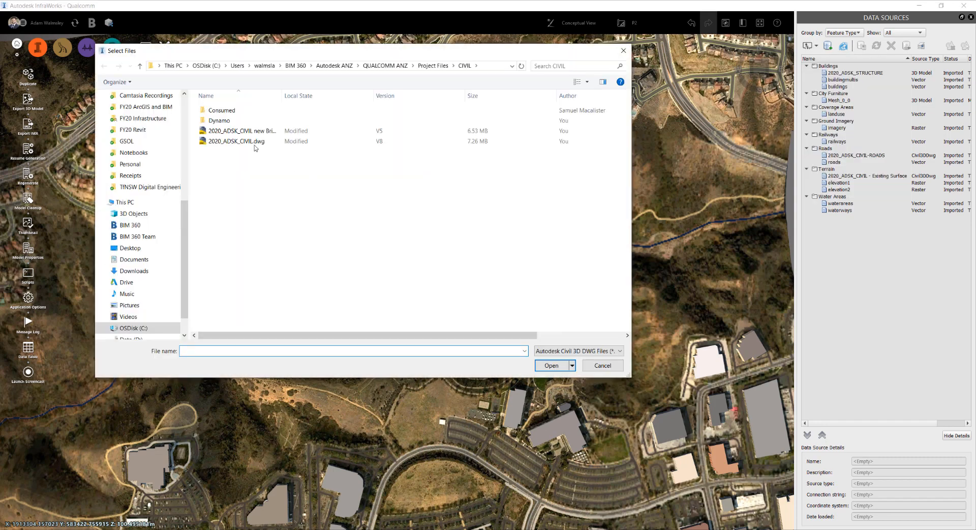
{"action": "left_click_drag", "start_coordinate": [302, 96], "coordinate": [329, 96]}
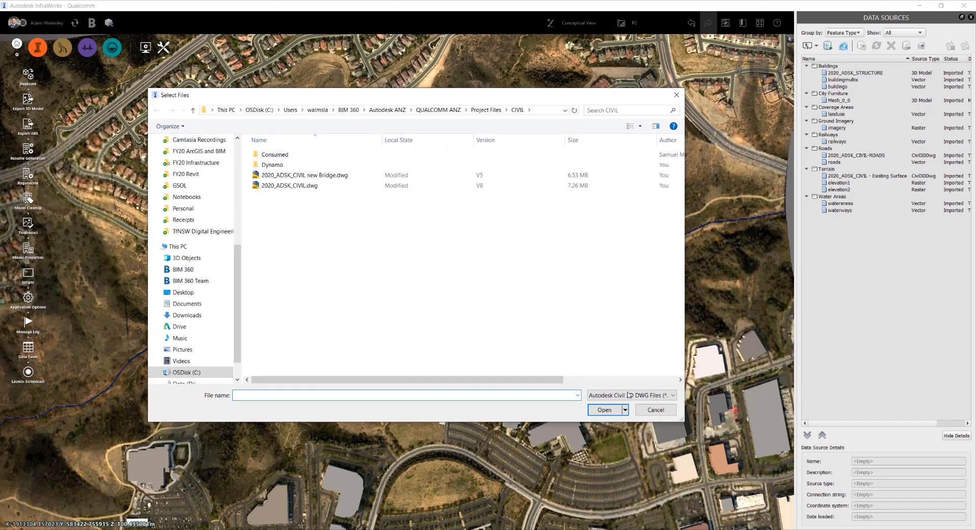
{"action": "left_click", "coordinate": [655, 409]}
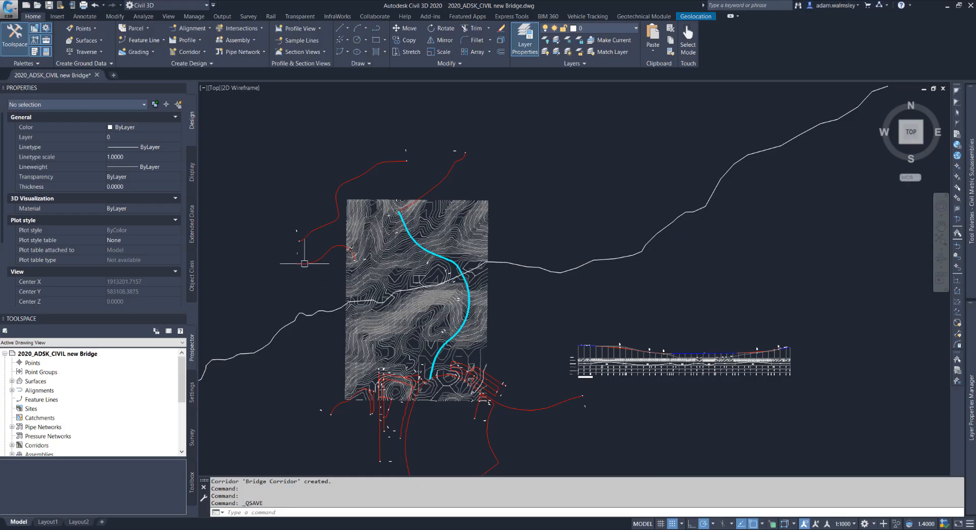
{"action": "mouse_move", "coordinate": [245, 146]}
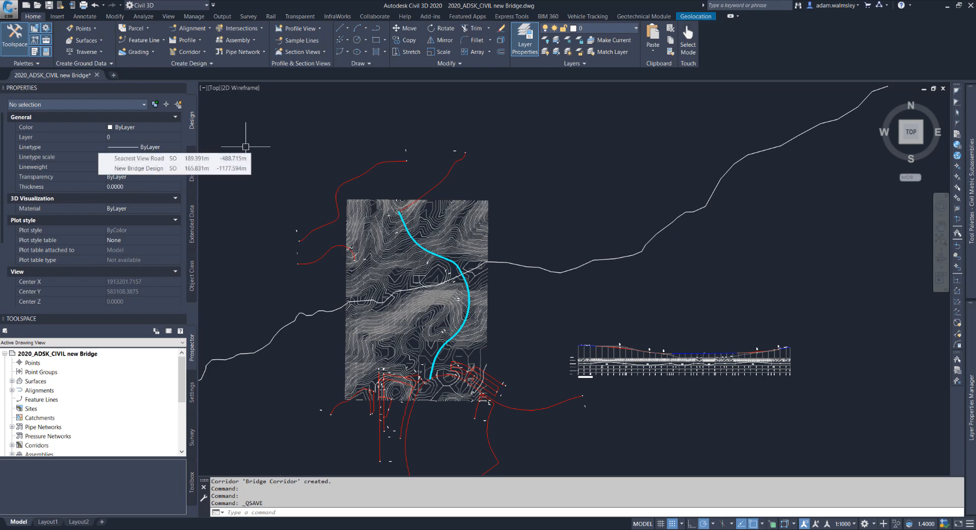
{"action": "mouse_move", "coordinate": [600, 176]}
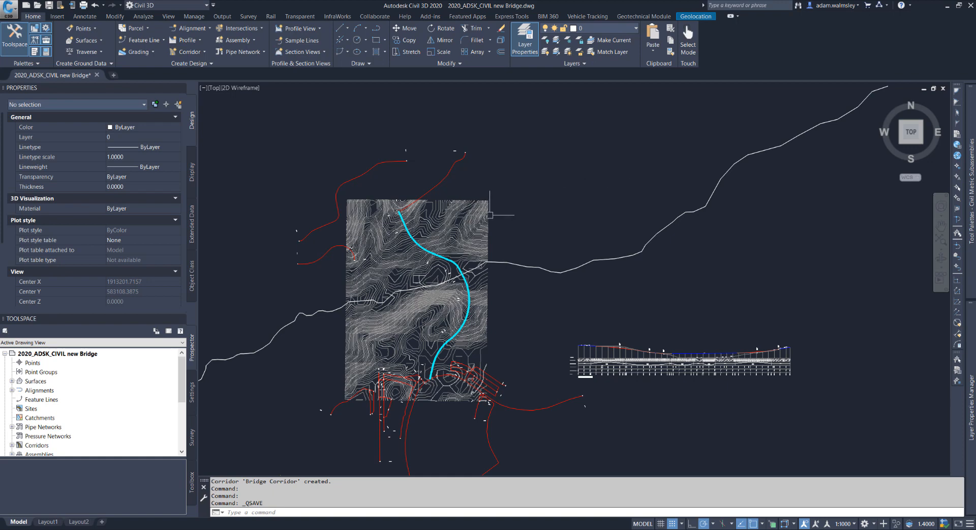
{"action": "middle_click_drag", "start_coordinate": [547, 213], "coordinate": [556, 209]}
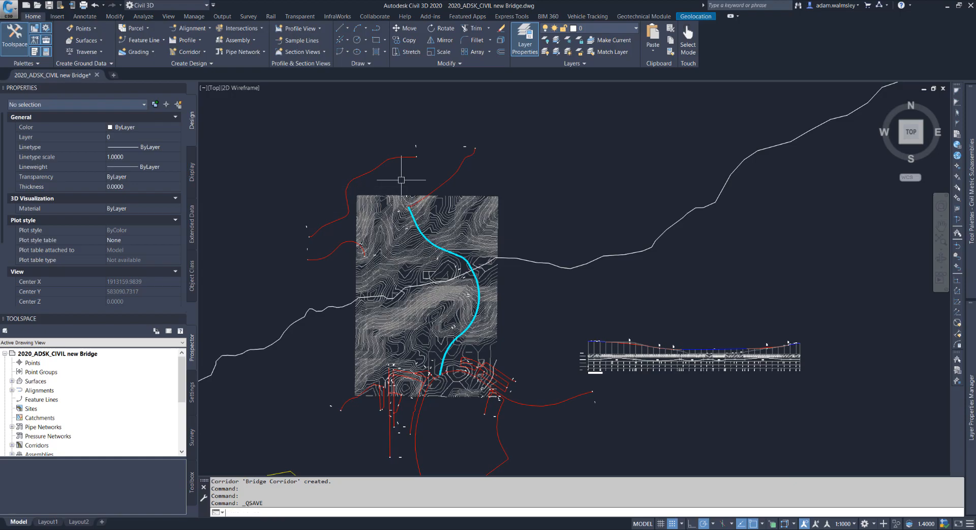
Step: Look up the Civil 3D drawings in File Explorer under BIM 360, Autodesk ANZ, QUALCOMM ANZ, Project Files, CIVIL, and close the window
{"action": "key", "text": "super+e"}
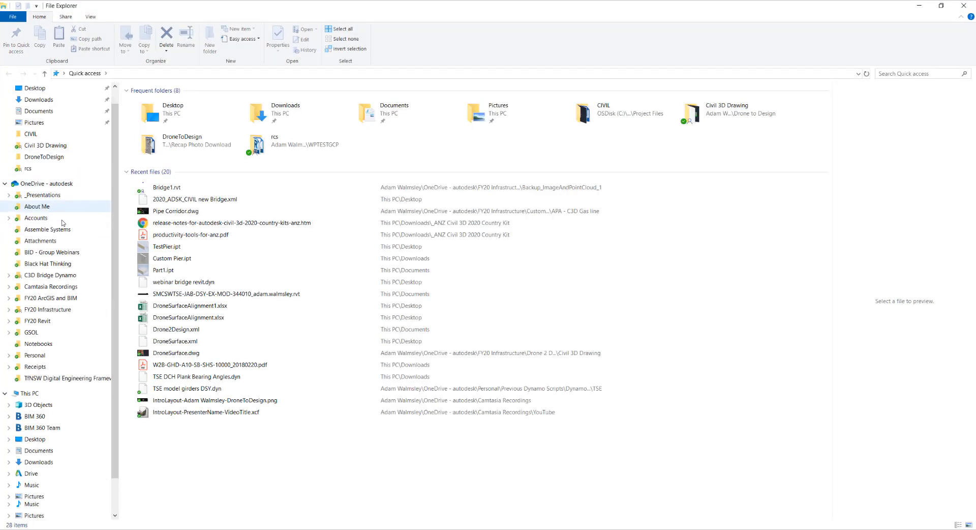
{"action": "left_click", "coordinate": [35, 393]}
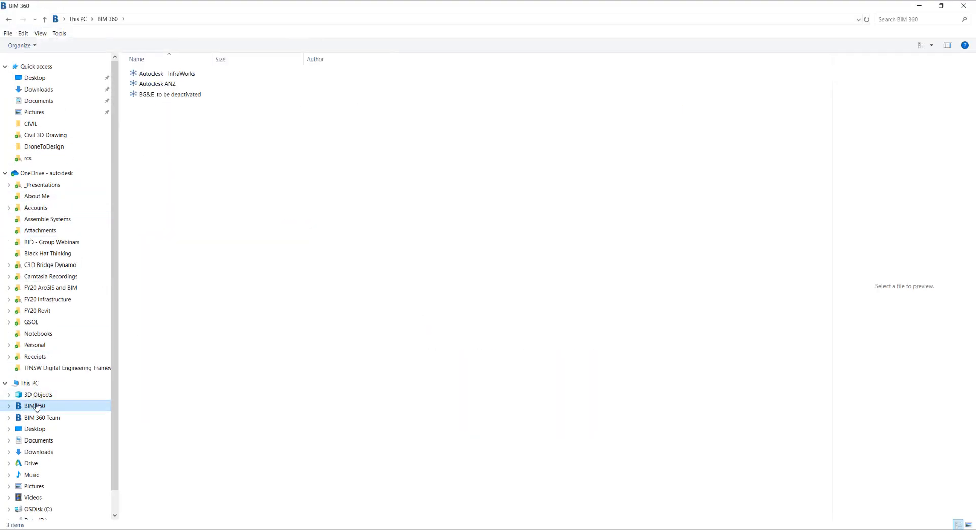
{"action": "double_click", "coordinate": [165, 85]}
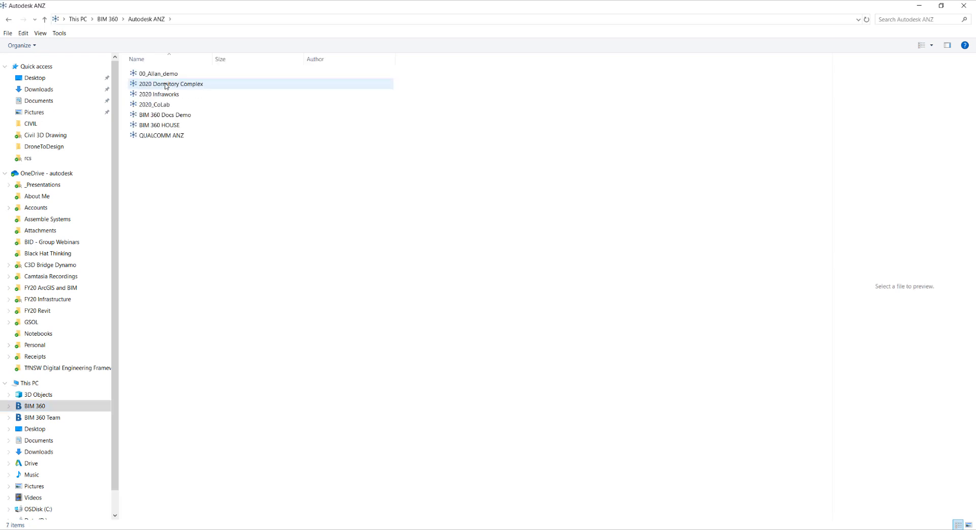
{"action": "left_click", "coordinate": [163, 137]}
{"action": "double_click", "coordinate": [163, 141]}
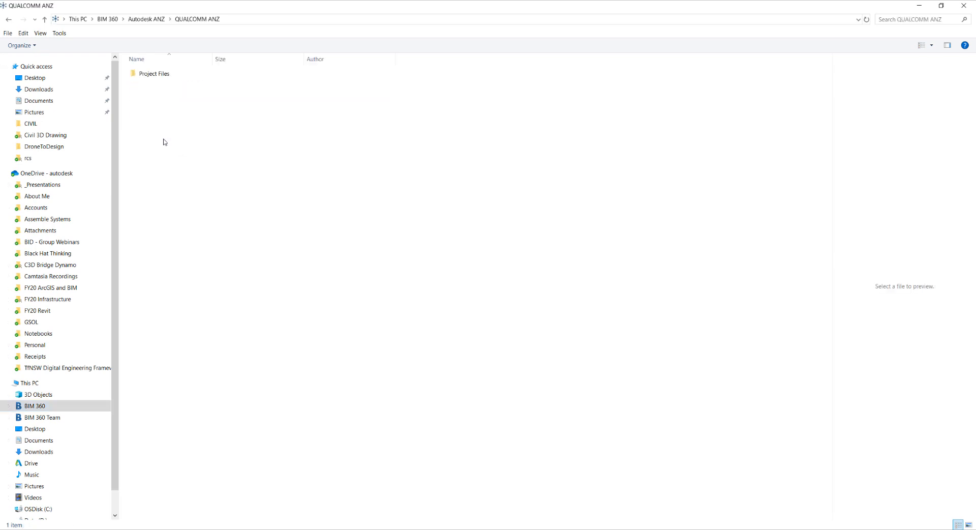
{"action": "double_click", "coordinate": [162, 76]}
{"action": "double_click", "coordinate": [160, 84]}
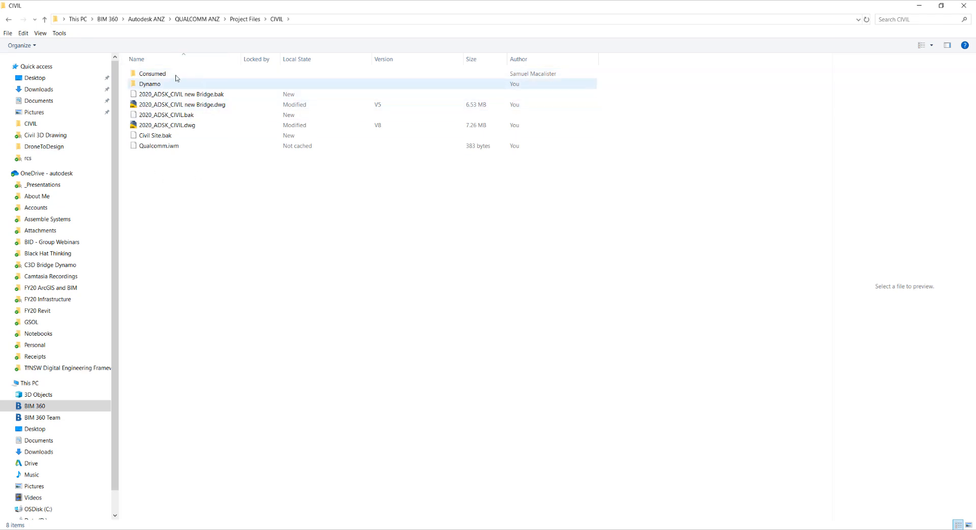
{"action": "double_click", "coordinate": [432, 10]}
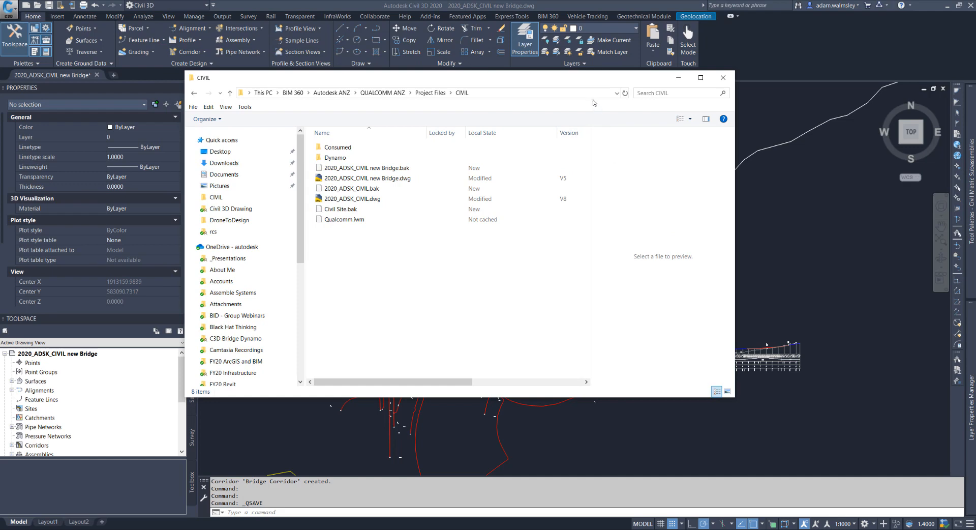
{"action": "left_click_drag", "start_coordinate": [589, 85], "coordinate": [616, 113]}
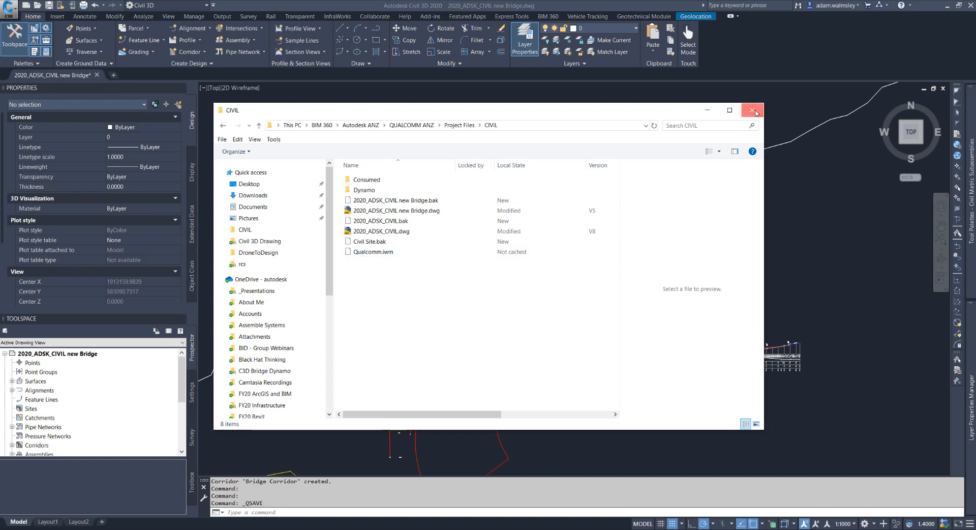
{"action": "left_click", "coordinate": [751, 109]}
Step: Switch to InfraWorks and add 2020_ADSK_CIVIL new Bridge.dwg as an Autodesk Civil 3D DWG source, including only its ROADS data
{"action": "left_click", "coordinate": [398, 528]}
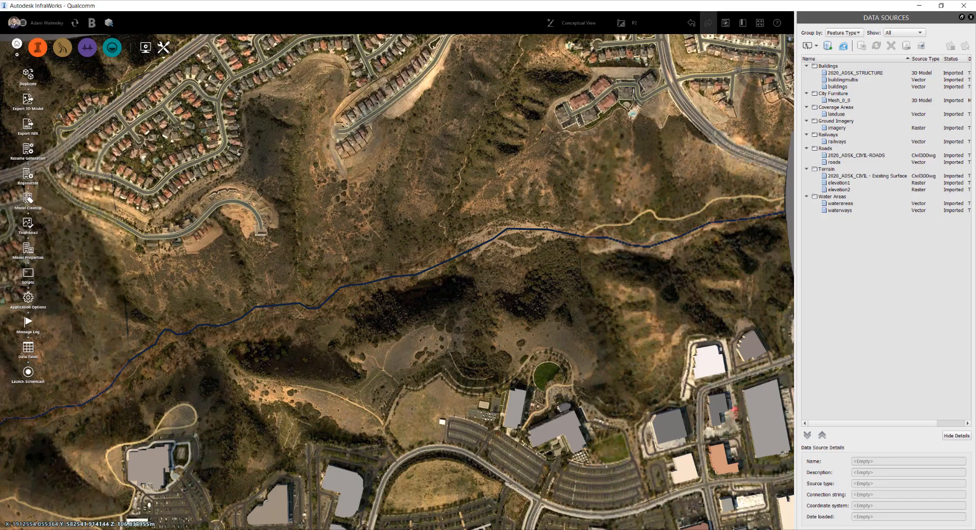
{"action": "left_click", "coordinate": [816, 45]}
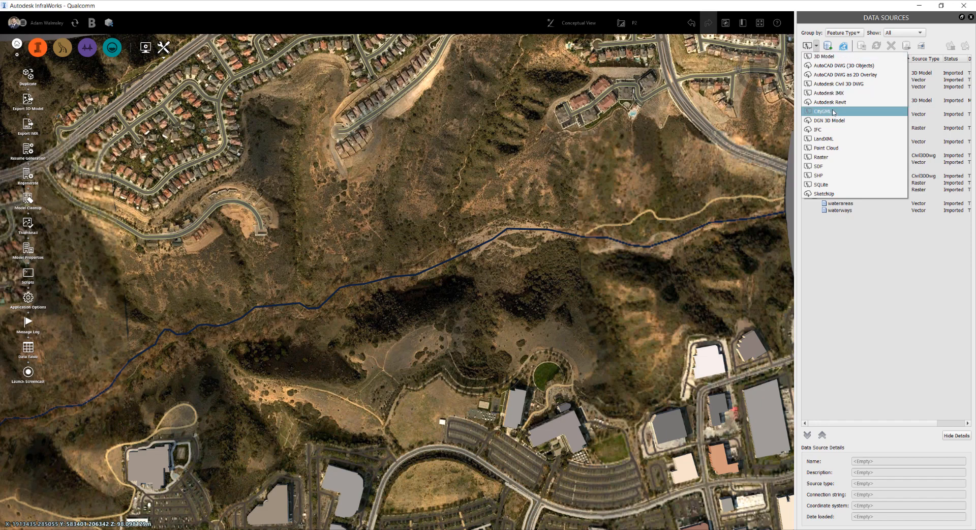
{"action": "left_click", "coordinate": [840, 85]}
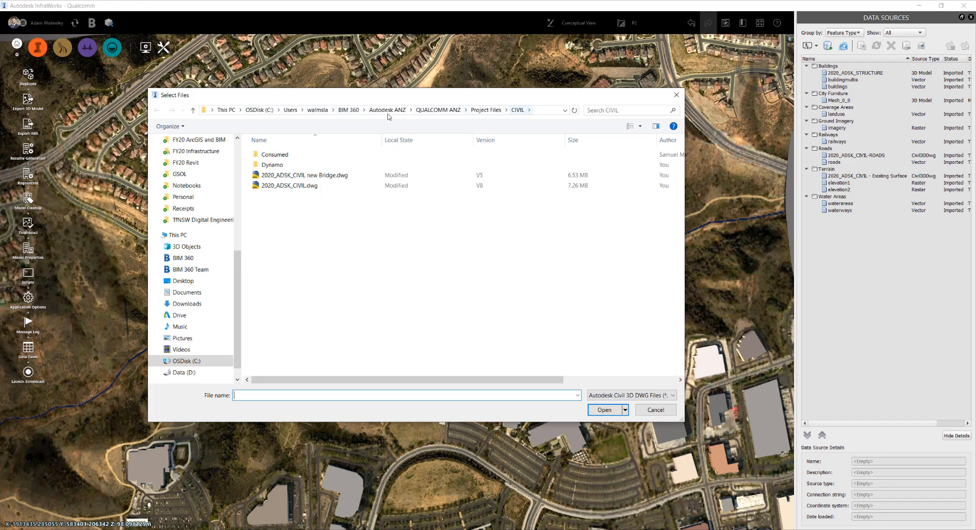
{"action": "left_click", "coordinate": [314, 177]}
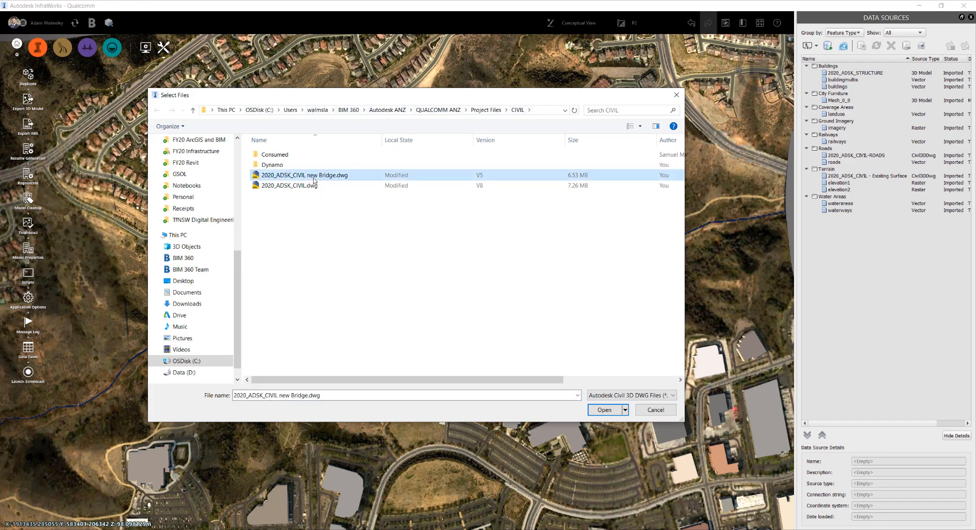
{"action": "left_click", "coordinate": [604, 409]}
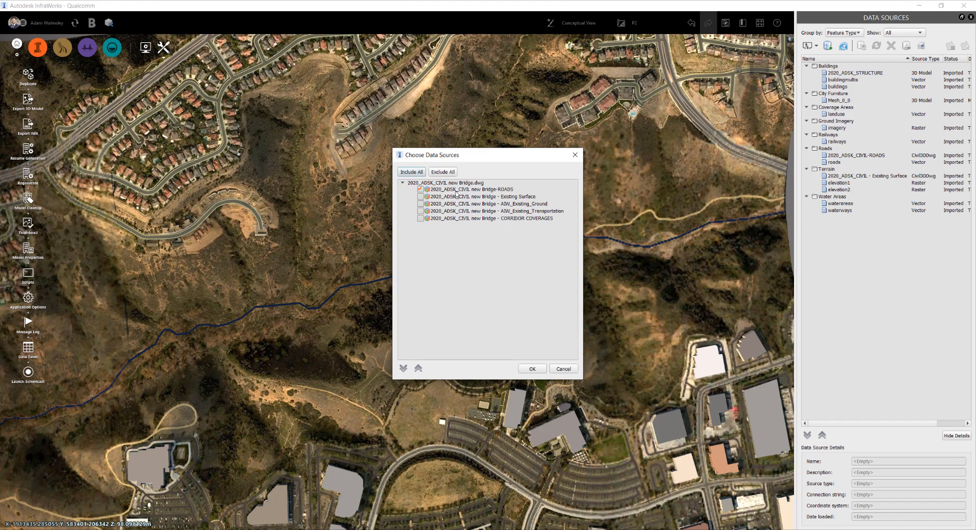
{"action": "left_click", "coordinate": [497, 192]}
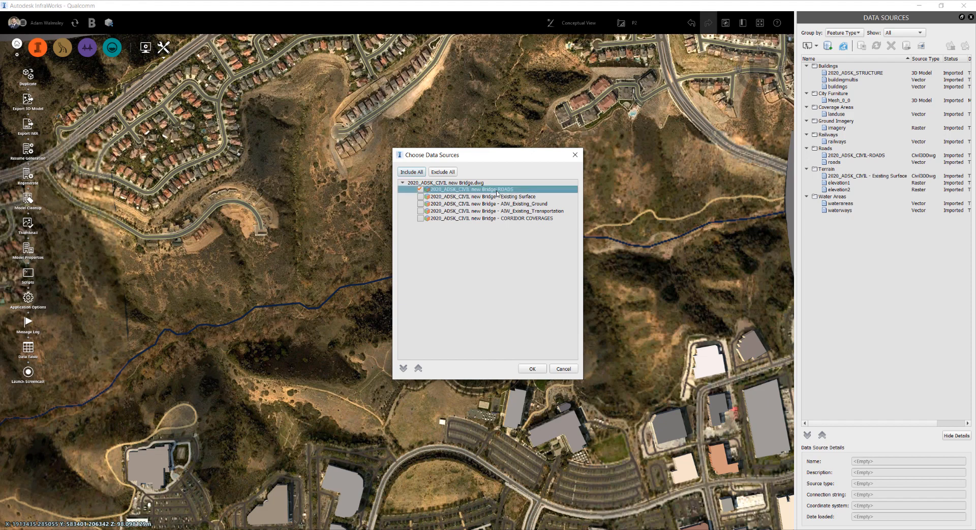
{"action": "left_click", "coordinate": [532, 368]}
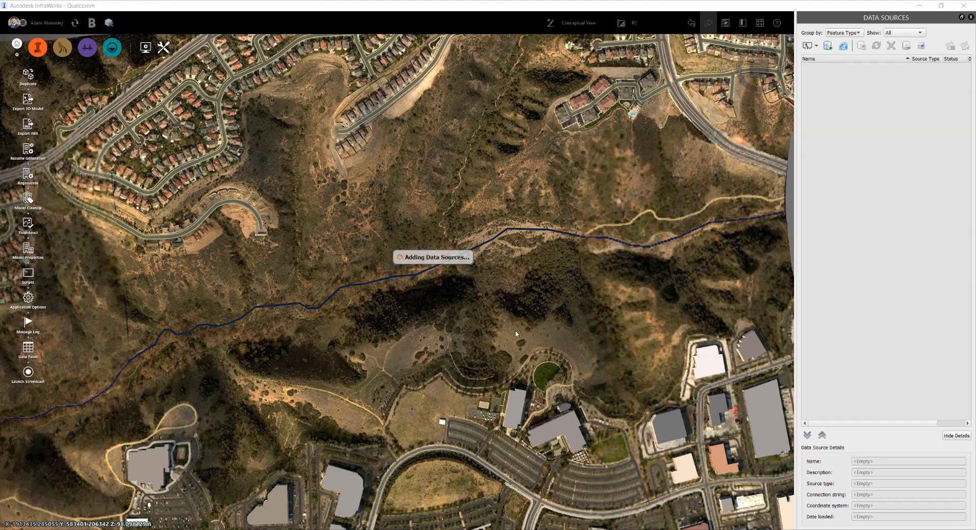
Step: Configure the 2020_ADSK_CIVIL new Bridge-ROADS source to import only New Bridge Design, and review its geolocation and source settings
{"action": "scroll", "coordinate": [445, 318], "scroll_direction": "up", "scroll_amount": 2}
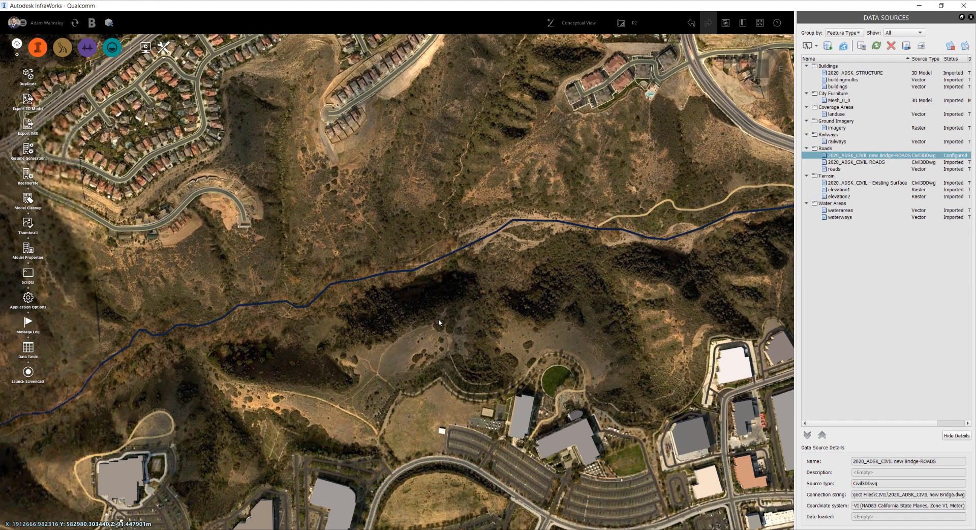
{"action": "right_click", "coordinate": [858, 155]}
{"action": "left_click", "coordinate": [878, 170]}
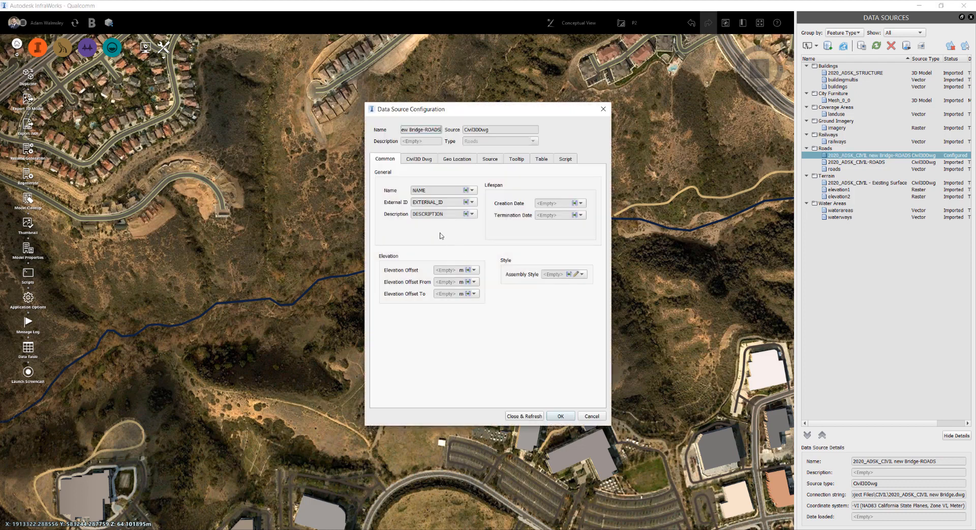
{"action": "left_click", "coordinate": [418, 159]}
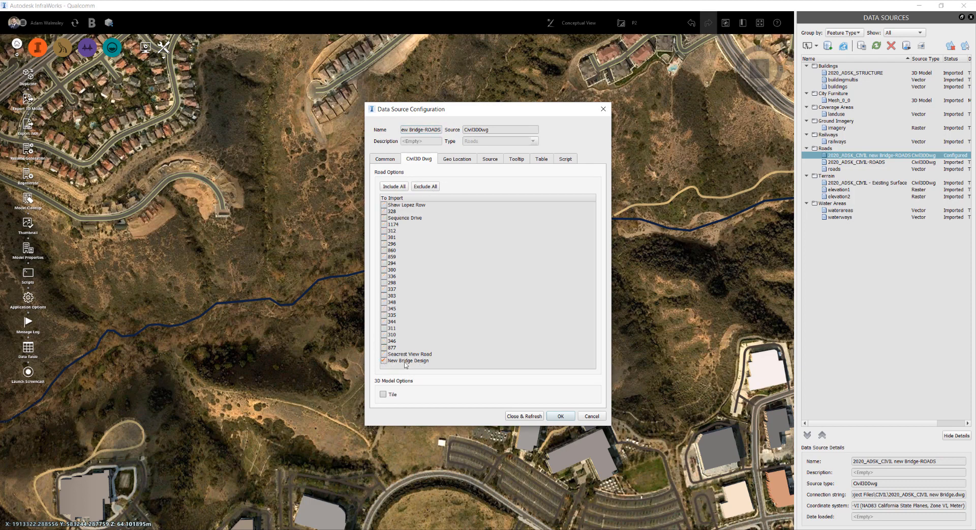
{"action": "left_click", "coordinate": [463, 161]}
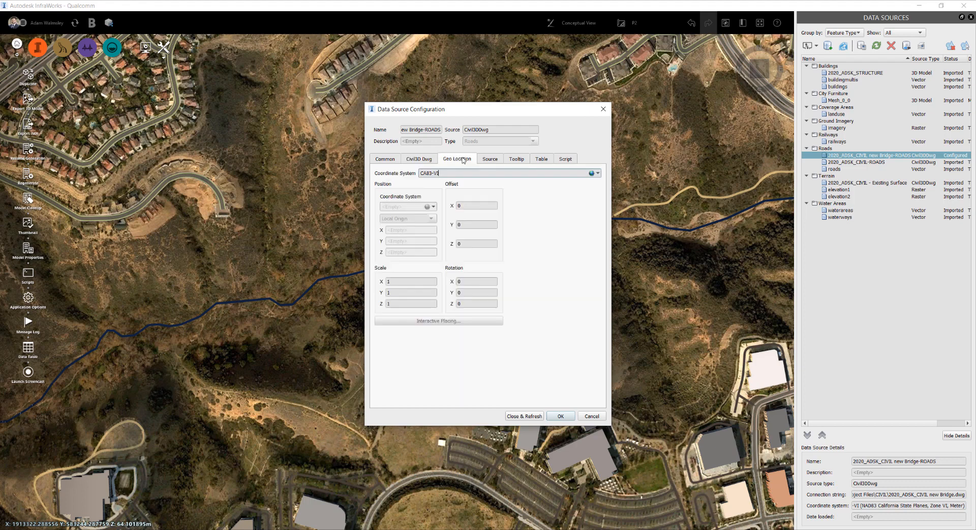
{"action": "left_click", "coordinate": [491, 160]}
Step: Assign a four-lane barrier road assembly style to the 2020_ADSK_CIVIL new Bridge-ROADS source and import it into the model
{"action": "left_click", "coordinate": [394, 161]}
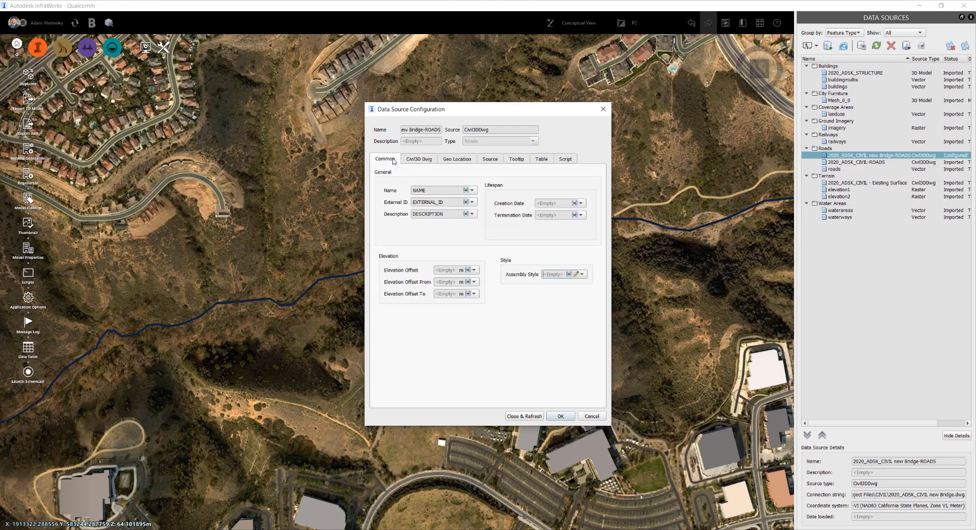
{"action": "left_click", "coordinate": [576, 274]}
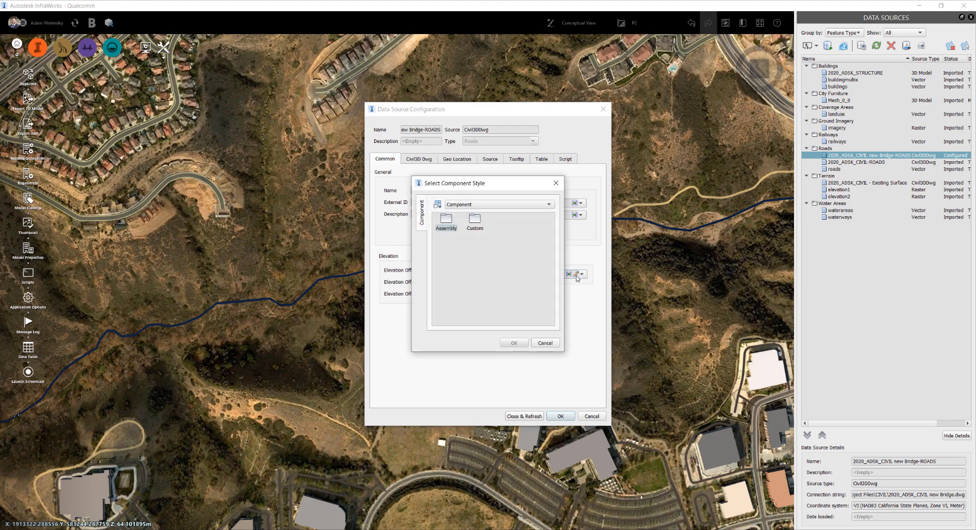
{"action": "double_click", "coordinate": [447, 219]}
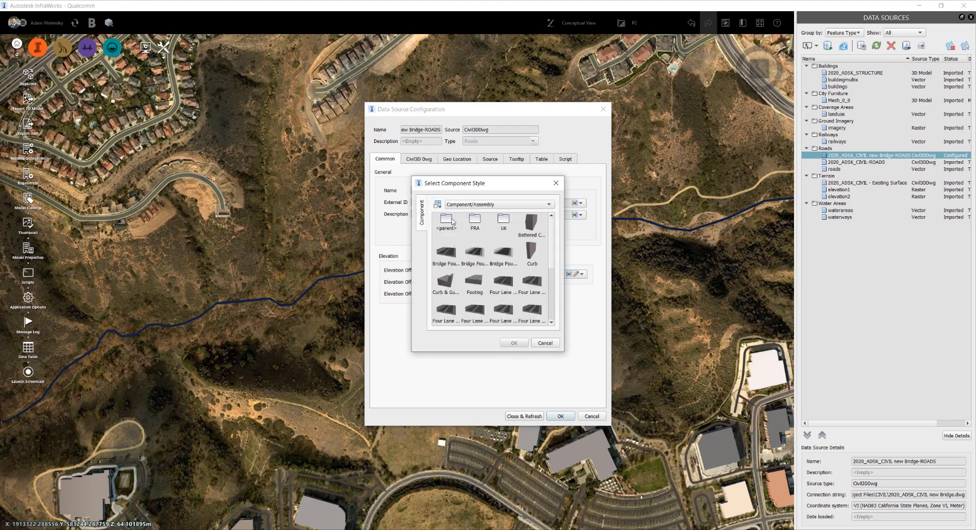
{"action": "left_click_drag", "start_coordinate": [553, 276], "coordinate": [551, 252]}
{"action": "left_click_drag", "start_coordinate": [563, 352], "coordinate": [661, 398]}
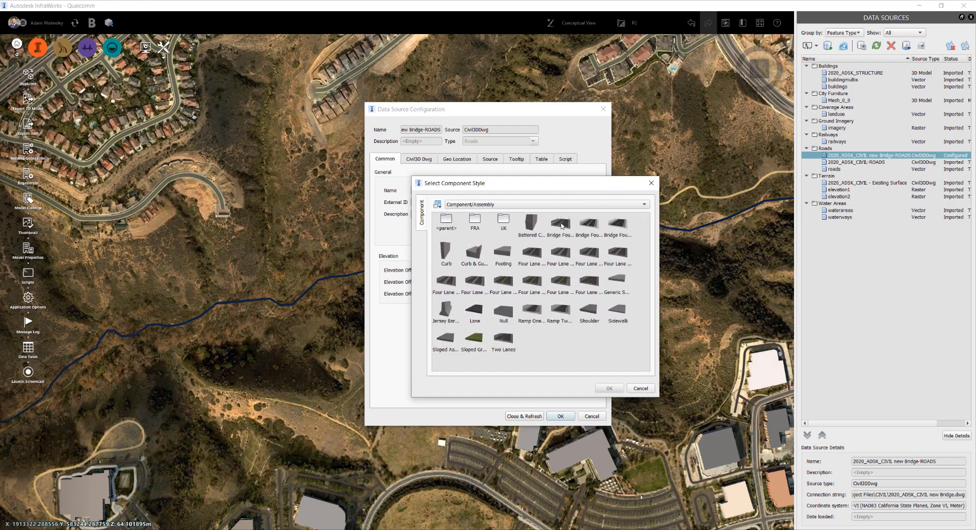
{"action": "left_click", "coordinate": [606, 389]}
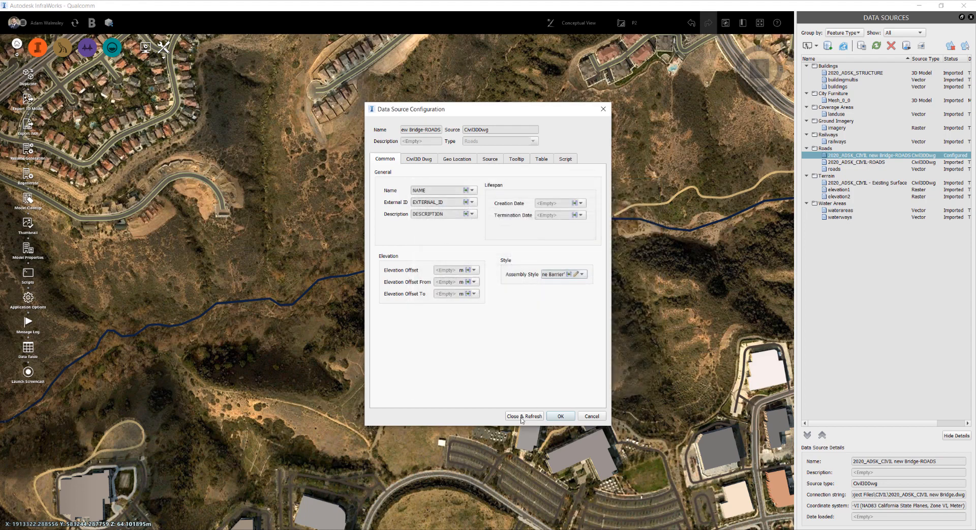
{"action": "left_click", "coordinate": [523, 416]}
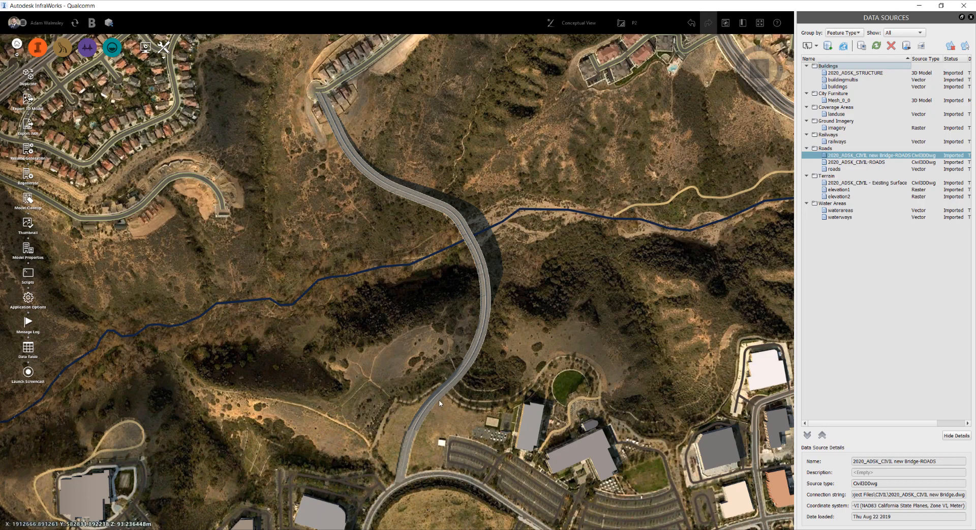
Step: Examine the imported bridge road over the river valley, checking the Civil 3D drawing briefly before returning to InfraWorks
{"action": "scroll", "coordinate": [440, 403], "scroll_direction": "up", "scroll_amount": 3}
{"action": "left_click_drag", "start_coordinate": [439, 403], "coordinate": [332, 270]}
{"action": "scroll", "coordinate": [370, 358], "scroll_direction": "up", "scroll_amount": 3}
{"action": "left_click_drag", "start_coordinate": [370, 358], "coordinate": [303, 334]}
{"action": "scroll", "coordinate": [422, 375], "scroll_direction": "up", "scroll_amount": 4}
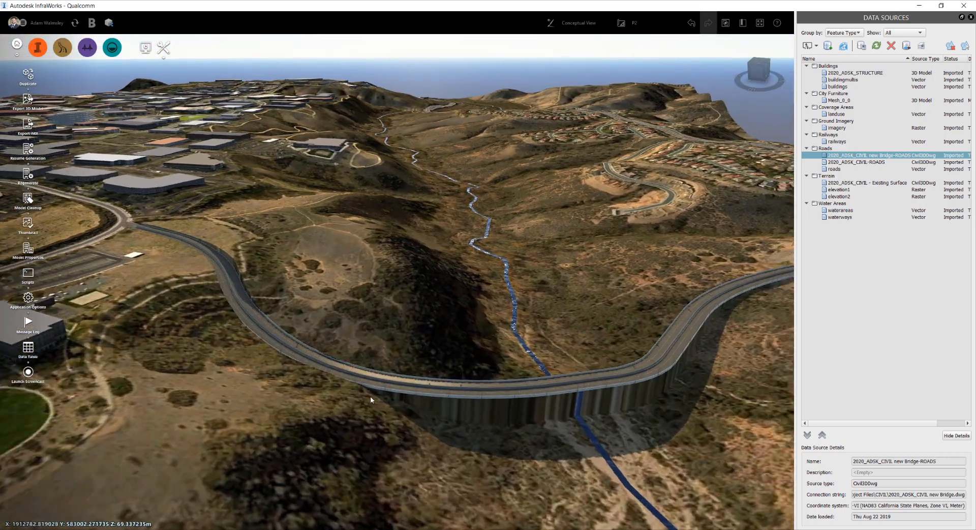
{"action": "left_click_drag", "start_coordinate": [370, 395], "coordinate": [414, 434]}
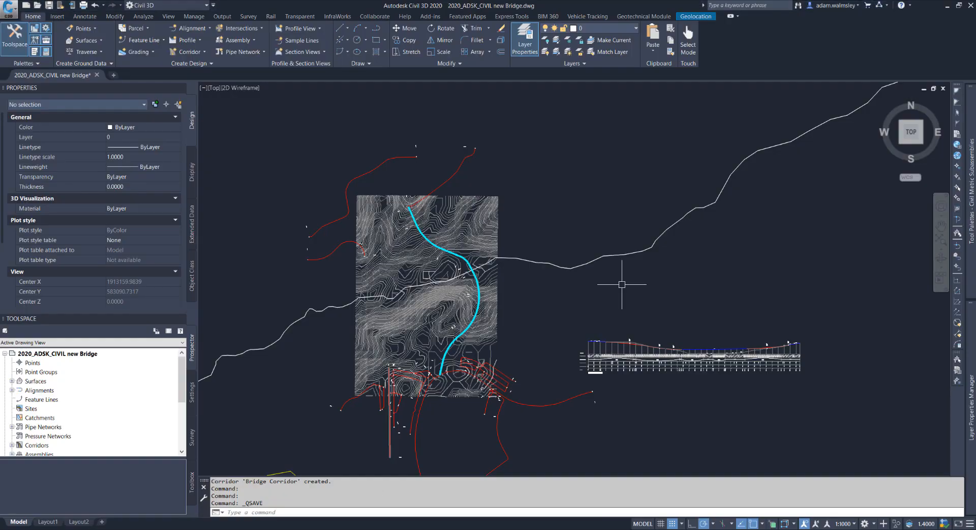
{"action": "left_click", "coordinate": [948, 5]}
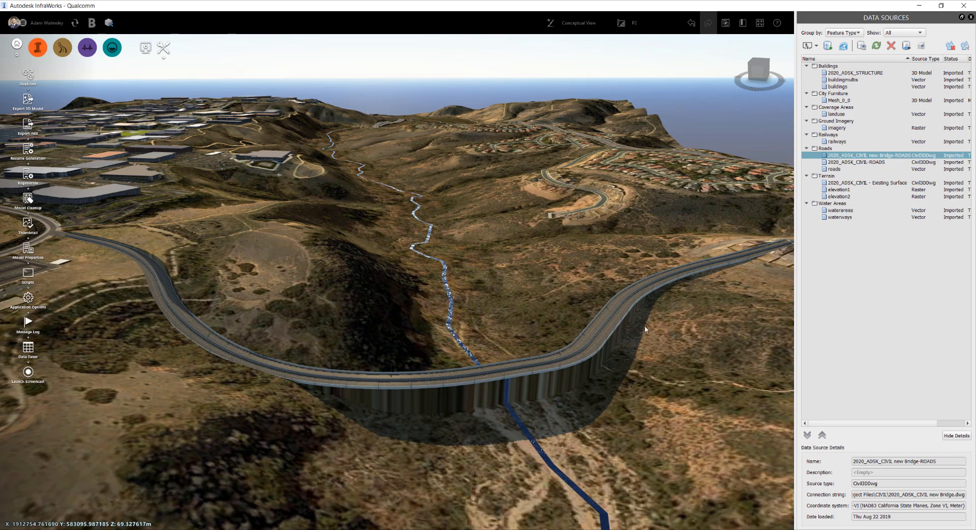
{"action": "scroll", "coordinate": [549, 407], "scroll_direction": "up", "scroll_amount": 5}
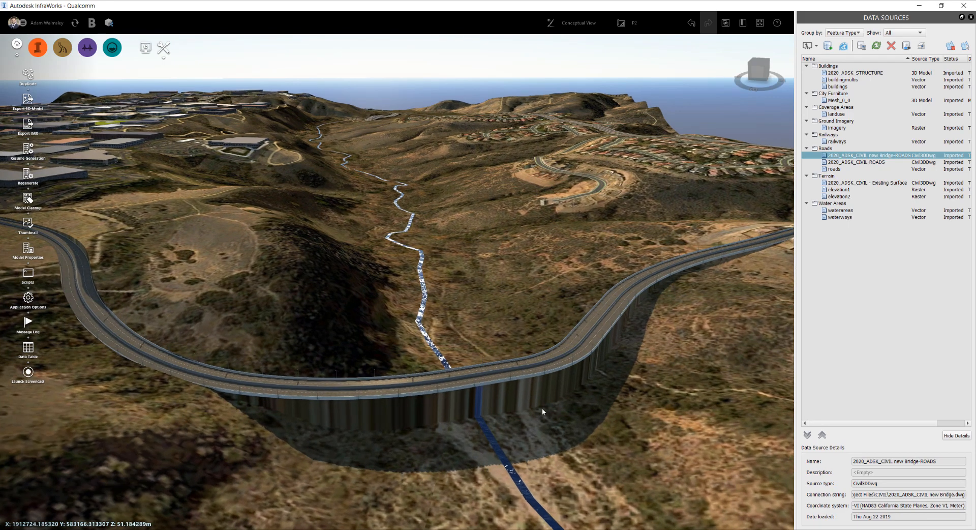
Step: Add a bridge structure to the New Bridge Design road across the river, from station 0+368.040 to 0+628.711
{"action": "scroll", "coordinate": [409, 449], "scroll_direction": "up", "scroll_amount": 2}
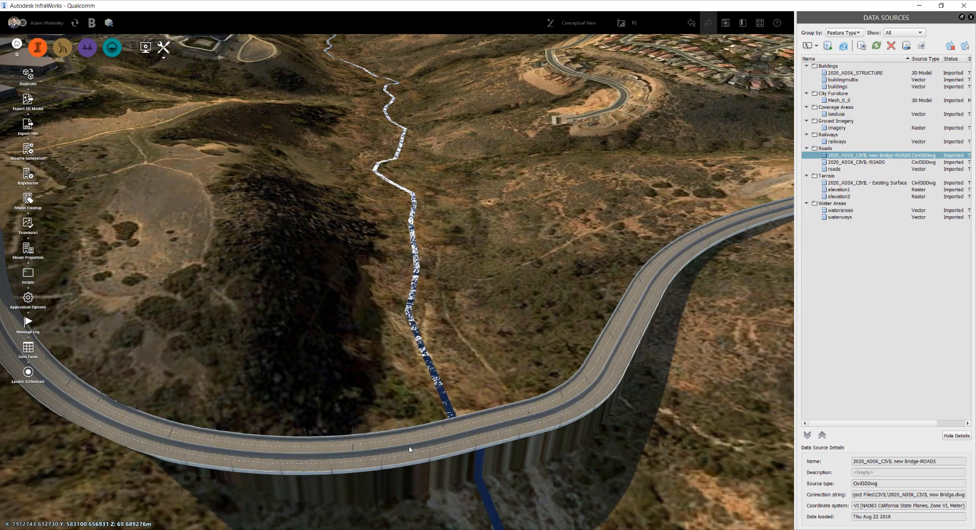
{"action": "left_click", "coordinate": [409, 449]}
{"action": "right_click", "coordinate": [409, 447]}
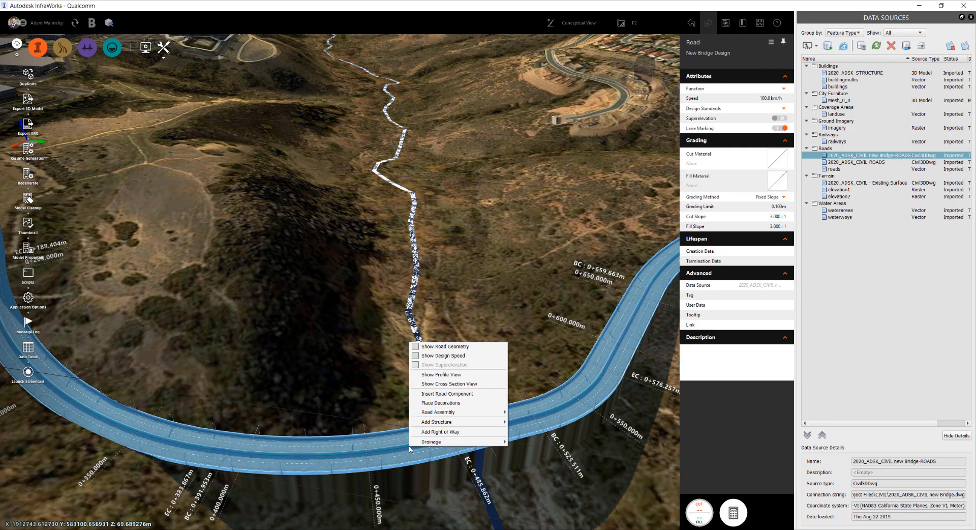
{"action": "mouse_move", "coordinate": [446, 442]}
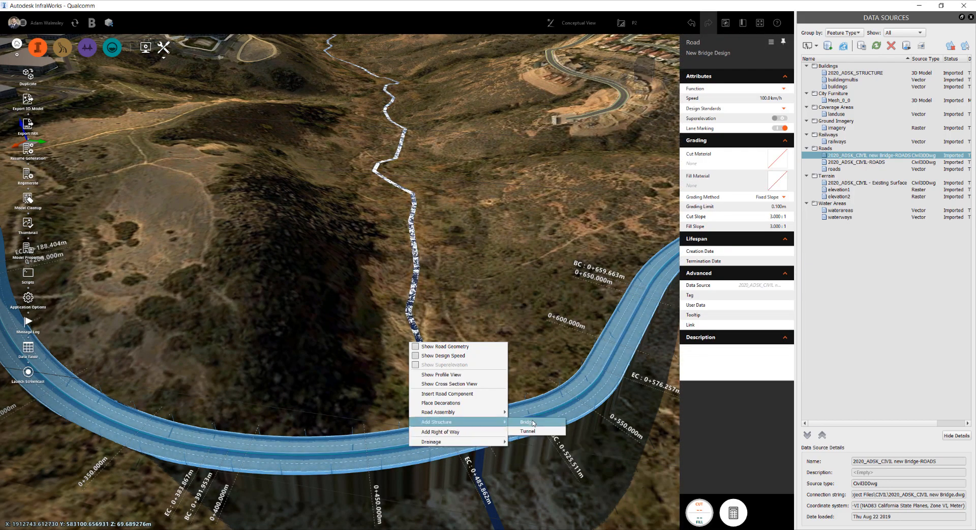
{"action": "left_click", "coordinate": [534, 441]}
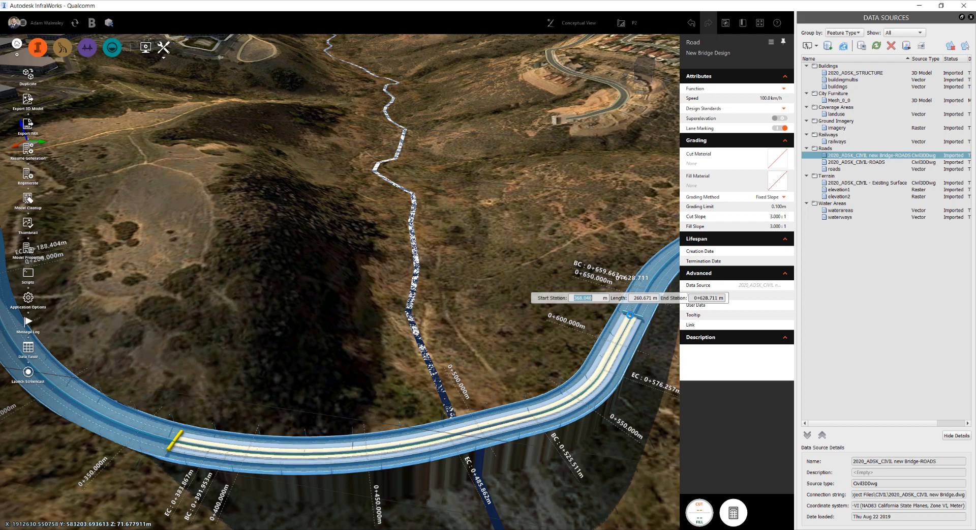
{"action": "key", "text": "Escape"}
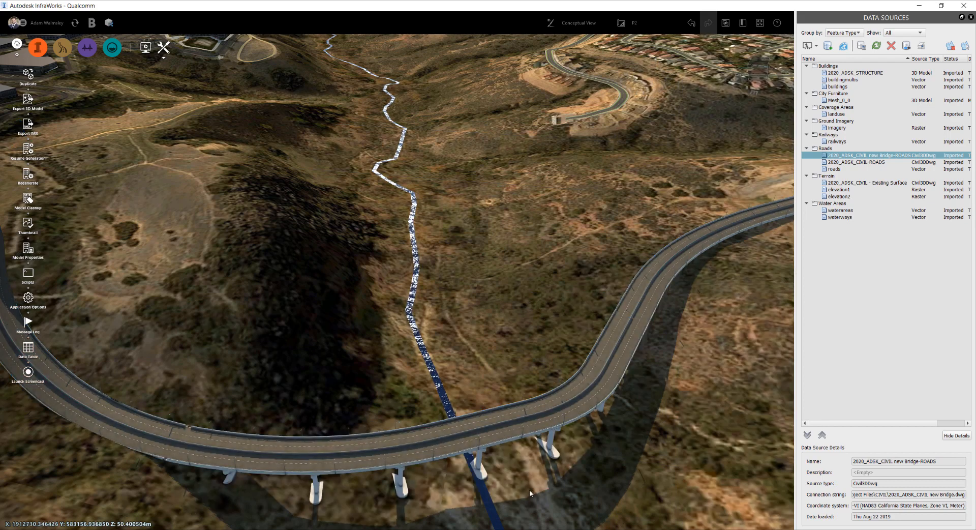
Step: Examine the new bridge's deck, piers and foundations from the side, and look over the road's available commands
{"action": "left_click_drag", "start_coordinate": [529, 489], "coordinate": [371, 345]}
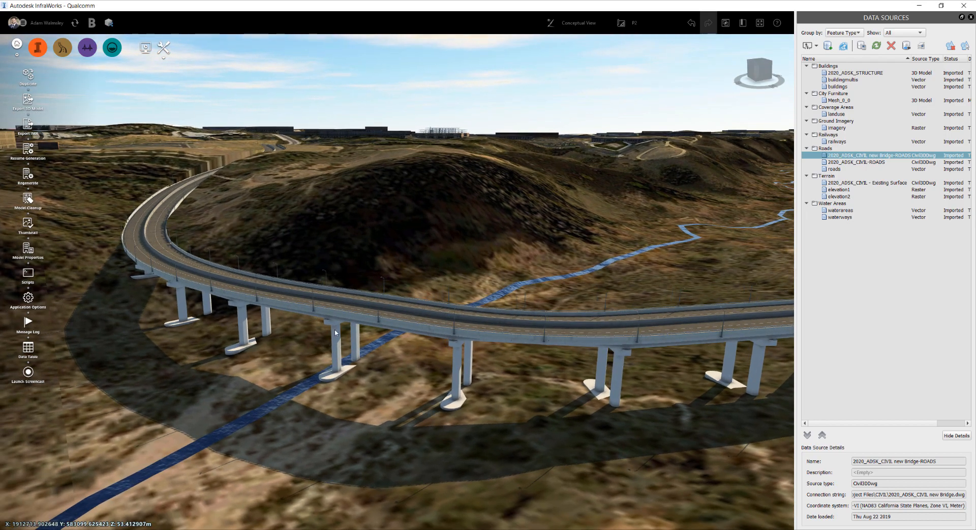
{"action": "scroll", "coordinate": [381, 338], "scroll_direction": "up", "scroll_amount": 3}
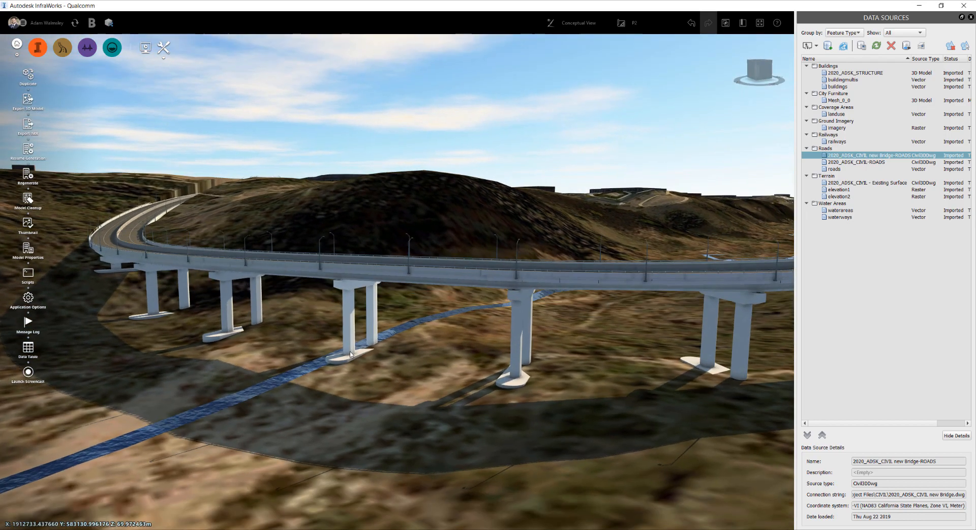
{"action": "left_click_drag", "start_coordinate": [349, 354], "coordinate": [350, 385]}
{"action": "left_click", "coordinate": [359, 327]}
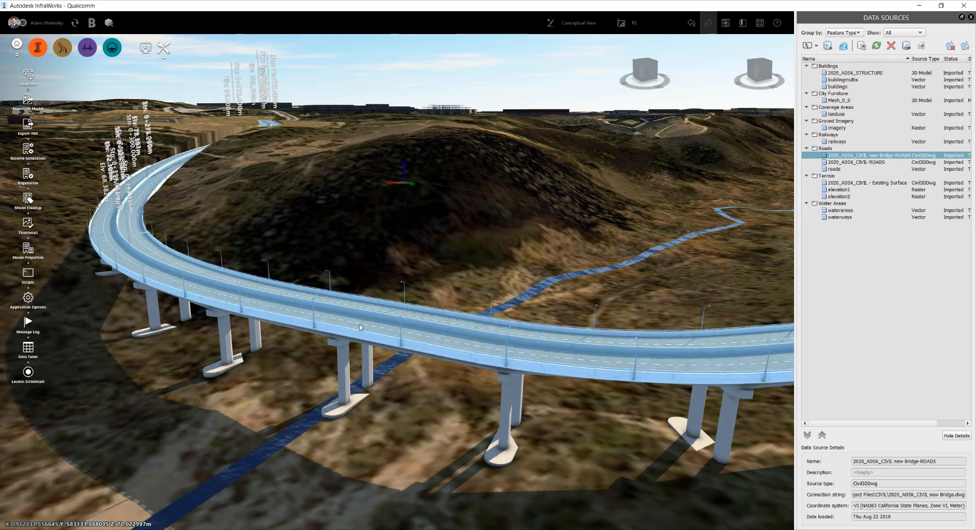
{"action": "right_click", "coordinate": [359, 326]}
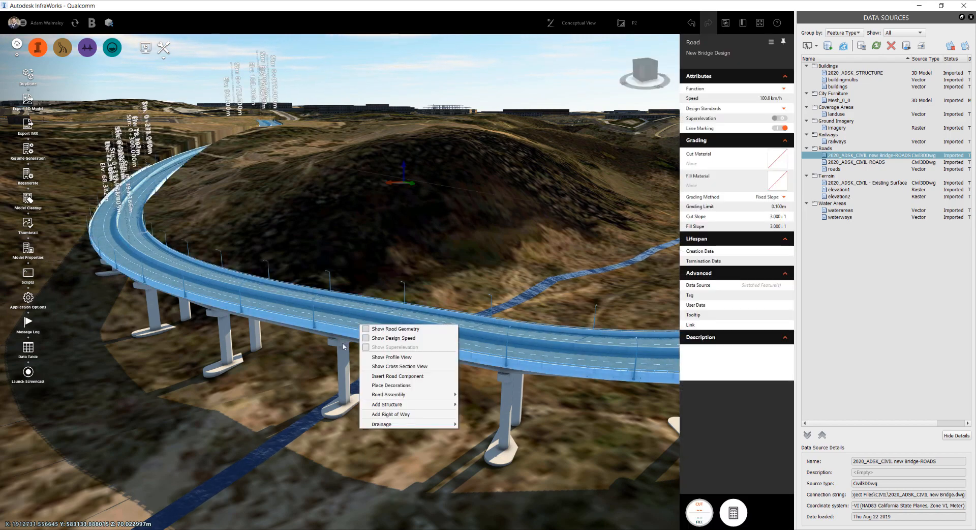
{"action": "left_click", "coordinate": [334, 372]}
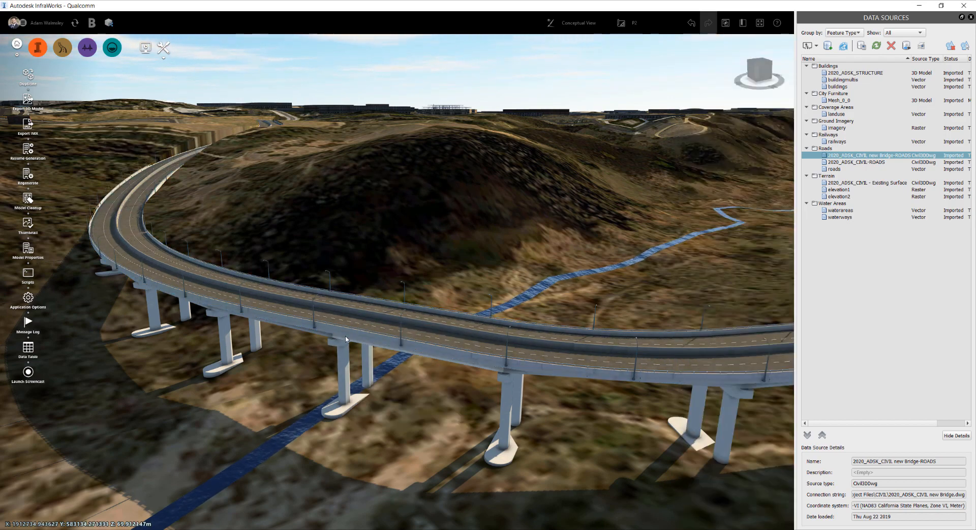
Step: Select the bridge structure to expose its girders, and review its component display options and bridge commands
{"action": "left_click", "coordinate": [345, 339]}
{"action": "right_click", "coordinate": [346, 339]}
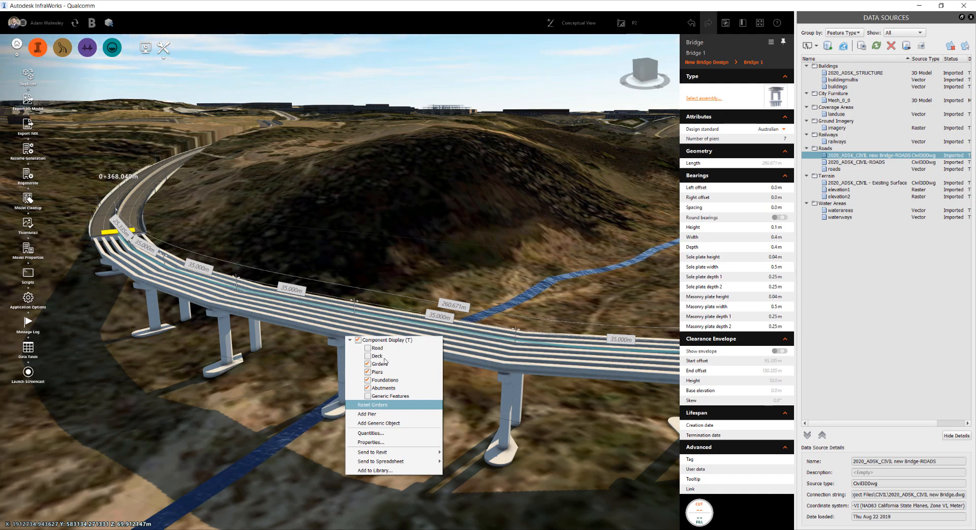
{"action": "left_click", "coordinate": [291, 379]}
{"action": "left_click", "coordinate": [340, 350]}
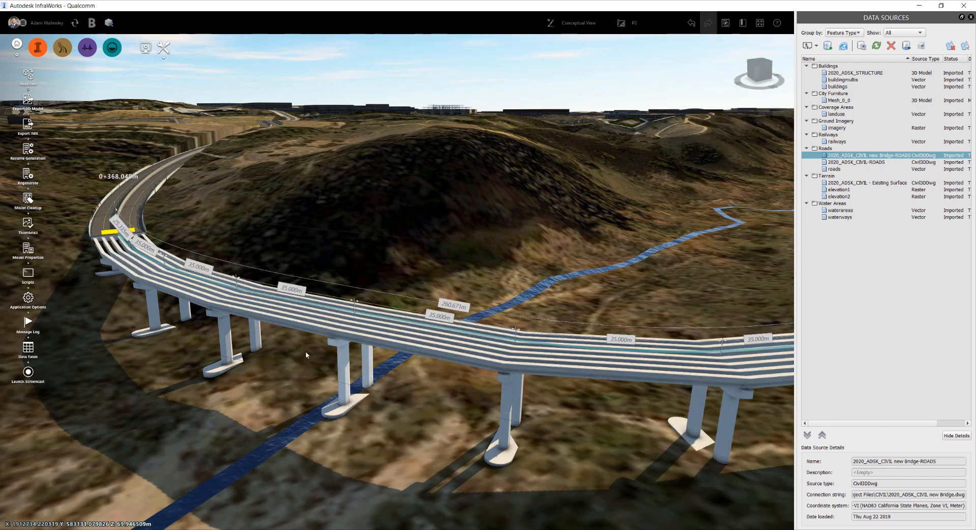
{"action": "left_click_drag", "start_coordinate": [338, 349], "coordinate": [435, 405]}
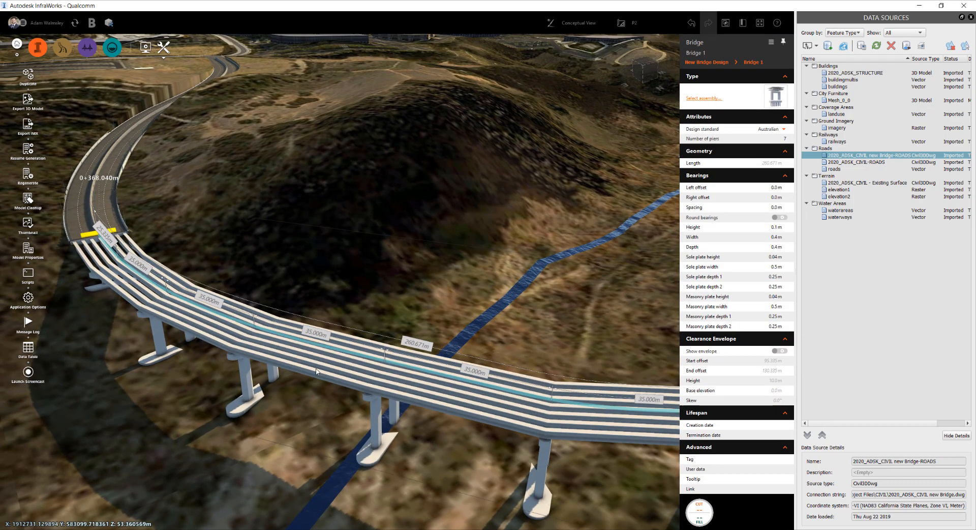
Step: Set the external girders of Girder group 5 beside the river to the Australian T5 Closed Super Tee M01 component
{"action": "left_click", "coordinate": [434, 405]}
{"action": "middle_click_drag", "start_coordinate": [475, 448], "coordinate": [389, 426]}
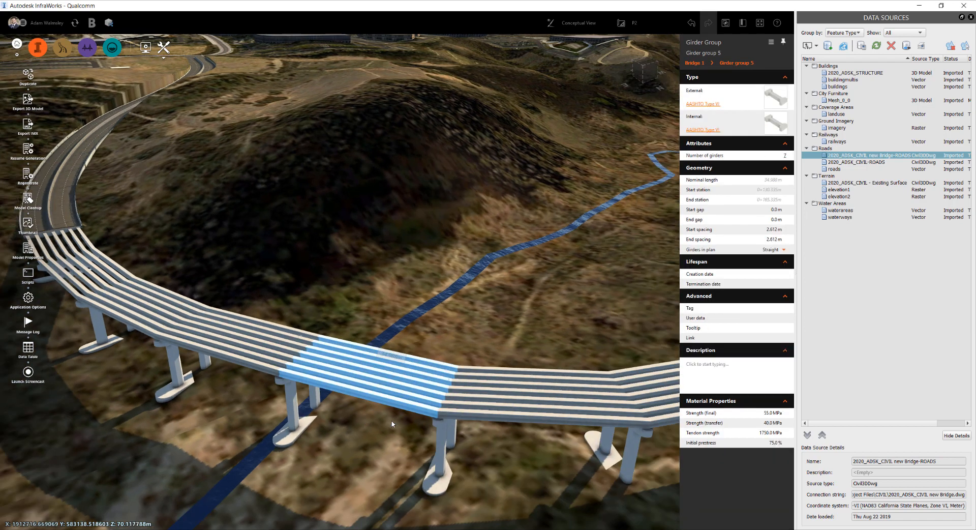
{"action": "scroll", "coordinate": [386, 426], "scroll_direction": "up", "scroll_amount": 4}
{"action": "scroll", "coordinate": [365, 473], "scroll_direction": "up", "scroll_amount": 2}
{"action": "middle_click_drag", "start_coordinate": [366, 475], "coordinate": [373, 416]}
{"action": "scroll", "coordinate": [385, 451], "scroll_direction": "up", "scroll_amount": 2}
{"action": "left_click_drag", "start_coordinate": [386, 451], "coordinate": [388, 441]}
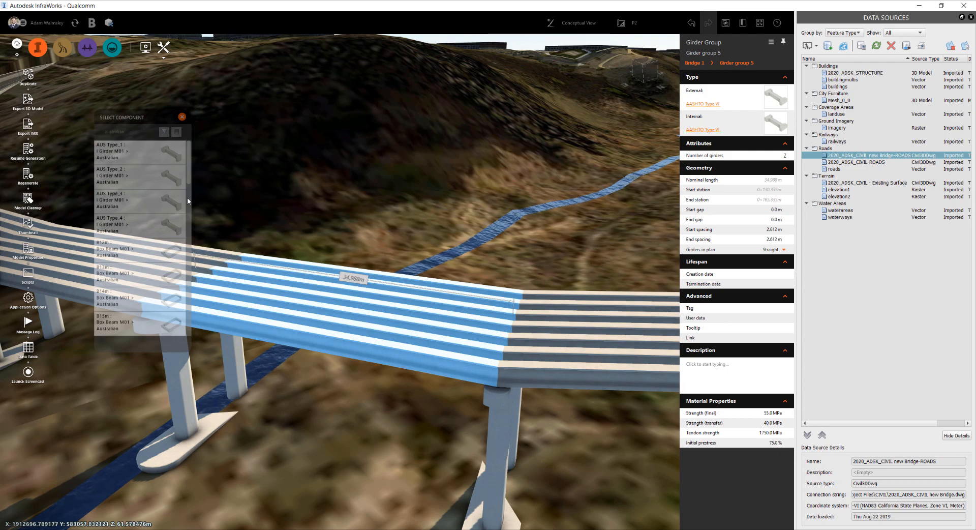
{"action": "scroll", "coordinate": [189, 182], "scroll_direction": "down", "scroll_amount": 3}
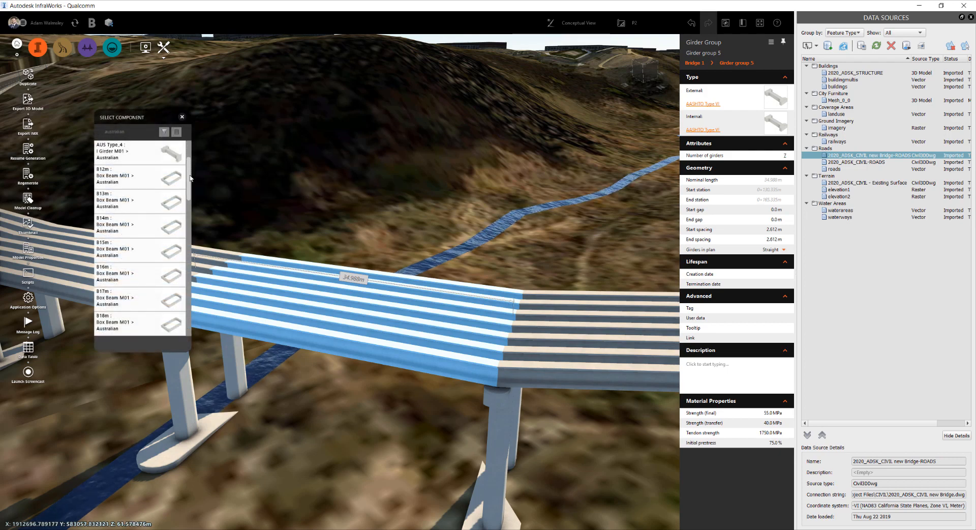
{"action": "left_click_drag", "start_coordinate": [190, 178], "coordinate": [184, 273]}
{"action": "scroll", "coordinate": [185, 273], "scroll_direction": "down", "scroll_amount": 1}
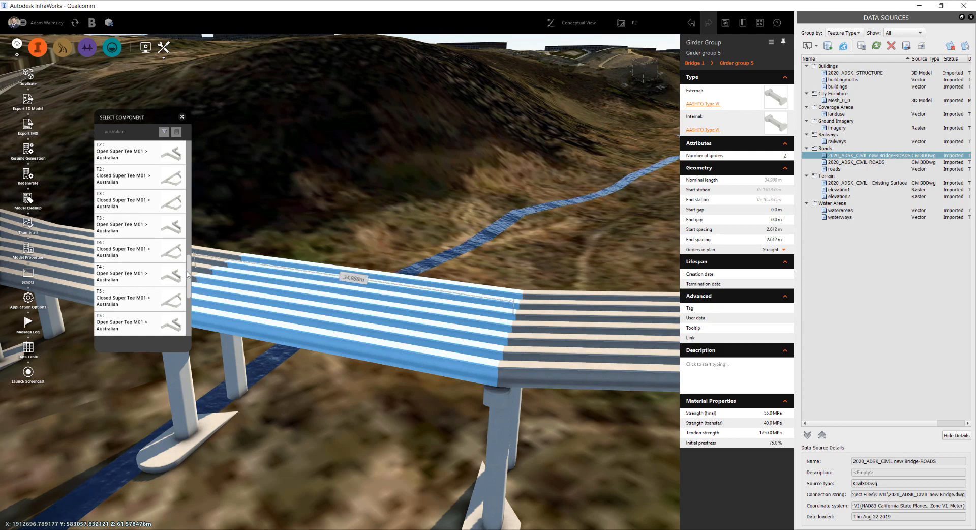
{"action": "left_click", "coordinate": [136, 300]}
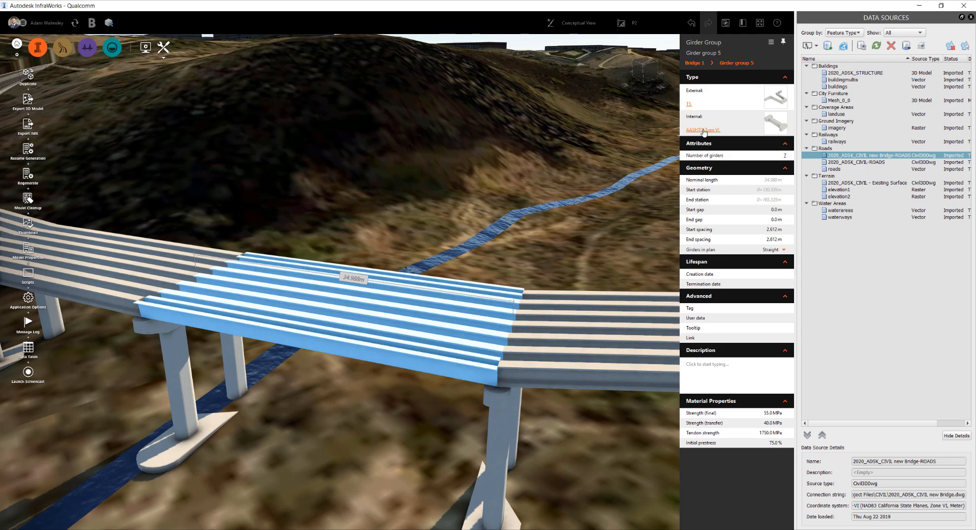
Step: Browse the Australian girder components for a replacement for the internal girders of Girder group 5
{"action": "left_click", "coordinate": [704, 130]}
{"action": "scroll", "coordinate": [165, 261], "scroll_direction": "down", "scroll_amount": 3}
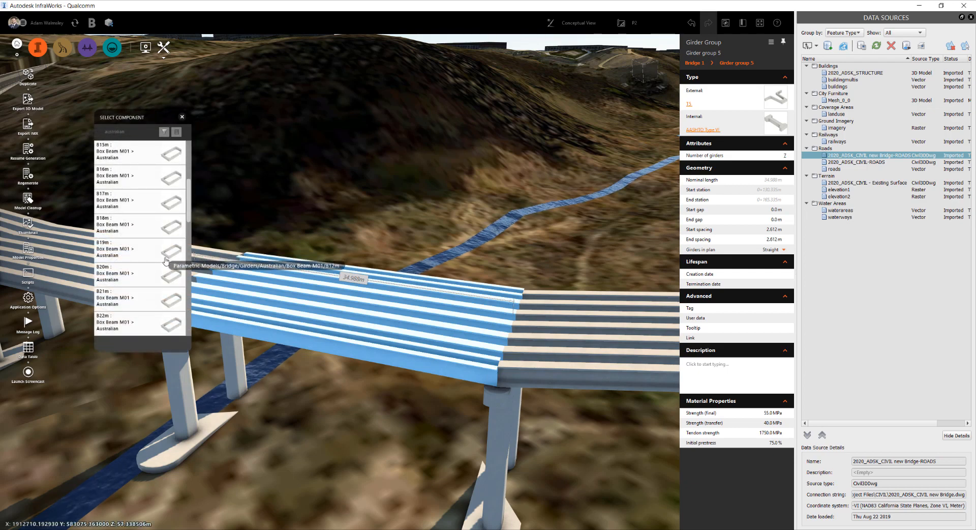
Step: Assign an Australian Open Super Tee M01 component to the girders of the selected girder group
{"action": "scroll", "coordinate": [166, 260], "scroll_direction": "down", "scroll_amount": 10}
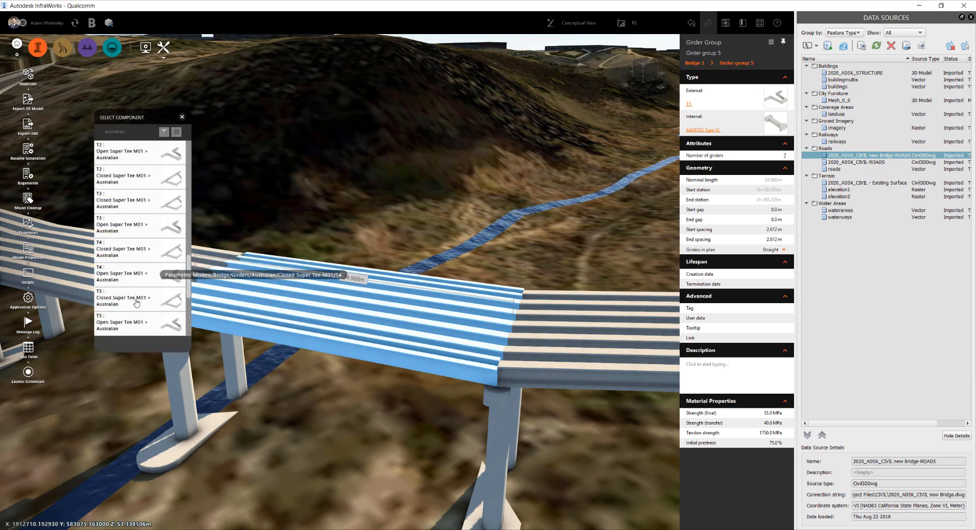
{"action": "left_click", "coordinate": [124, 325]}
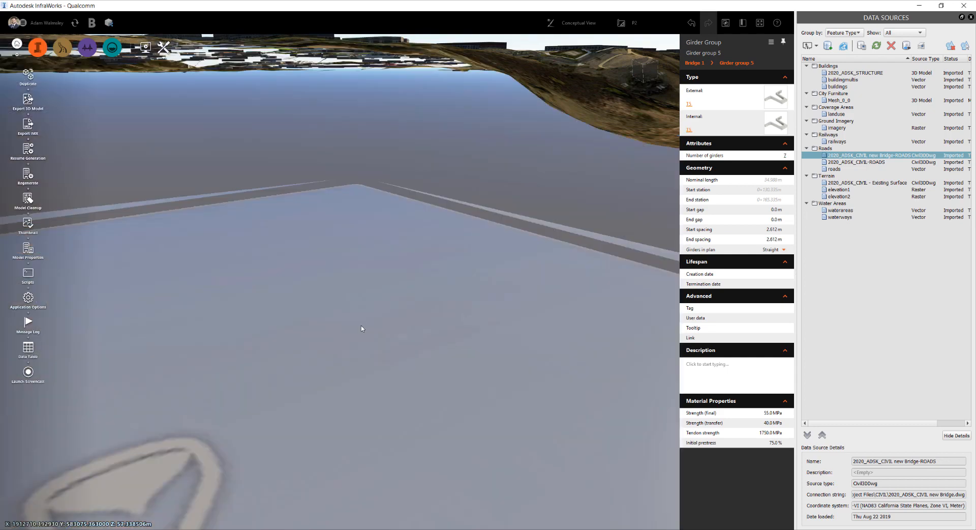
{"action": "scroll", "coordinate": [404, 361], "scroll_direction": "up", "scroll_amount": 2}
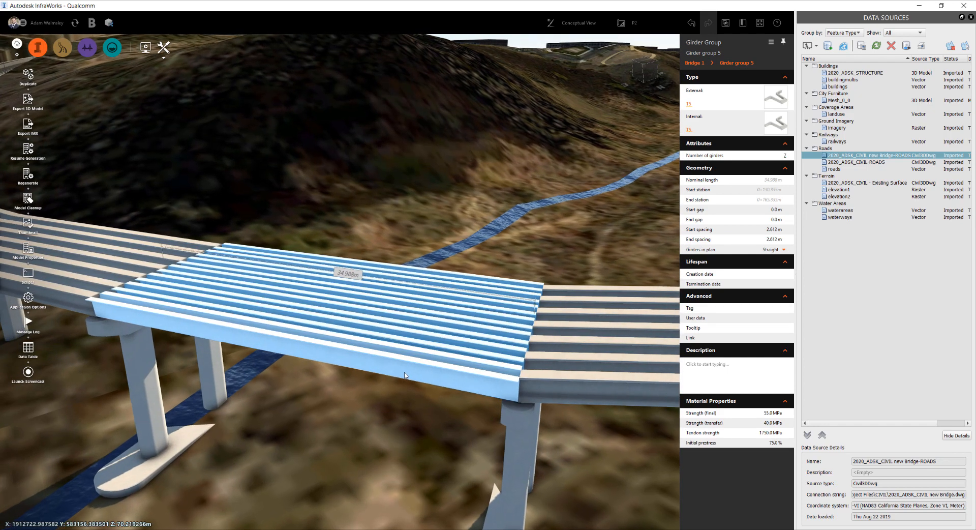
Step: Set both the start gap and the end gap of the girder group to 0.05 m
{"action": "left_click_drag", "start_coordinate": [404, 362], "coordinate": [529, 286]}
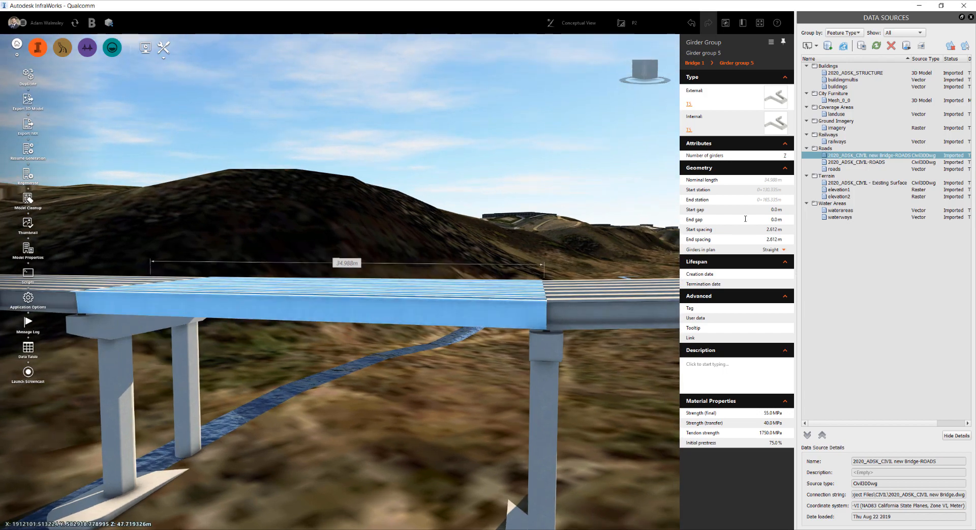
{"action": "left_click", "coordinate": [773, 209]}
{"action": "key", "text": "BackSpace"}
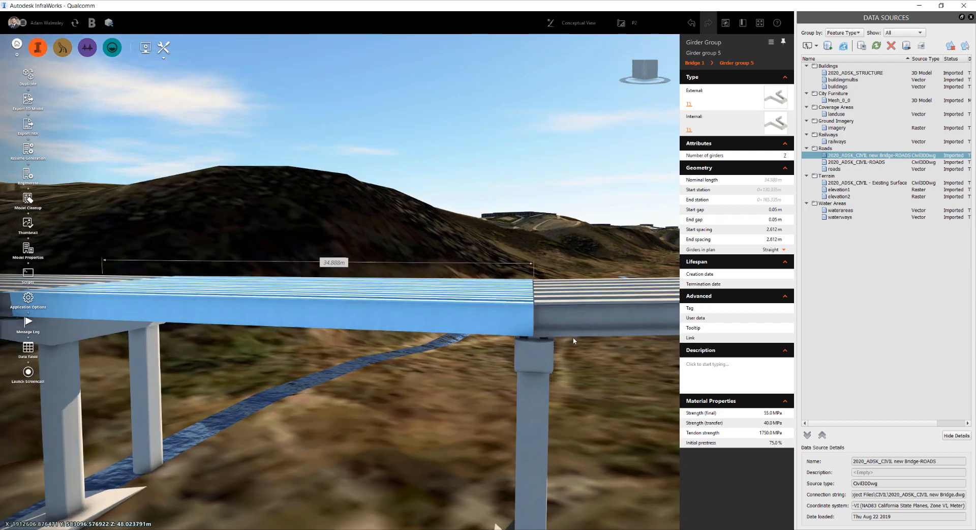
Step: Apply the selected girder group's settings to all girder groups of the bridge
{"action": "left_click_drag", "start_coordinate": [574, 340], "coordinate": [417, 373]}
{"action": "scroll", "coordinate": [545, 335], "scroll_direction": "down", "scroll_amount": 1}
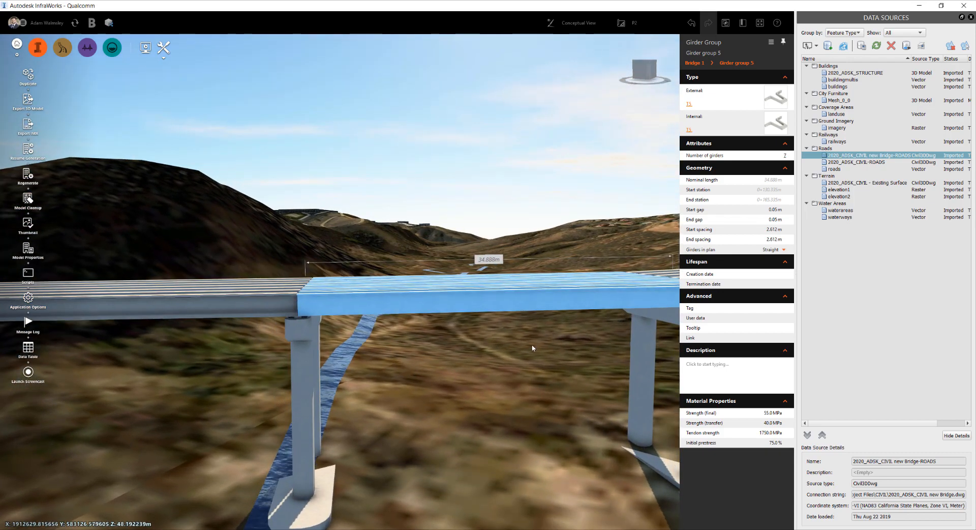
{"action": "left_click_drag", "start_coordinate": [534, 347], "coordinate": [391, 367]}
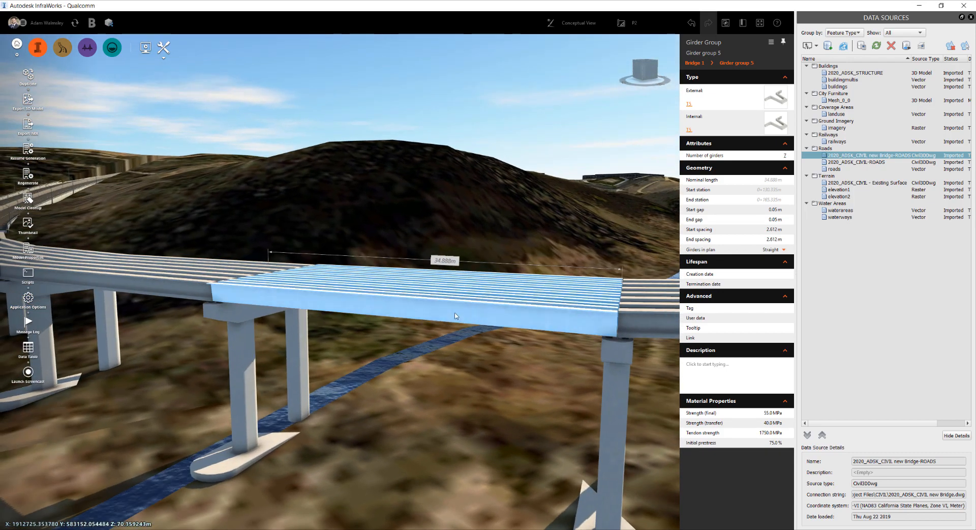
{"action": "right_click", "coordinate": [440, 312]}
{"action": "mouse_move", "coordinate": [488, 332]}
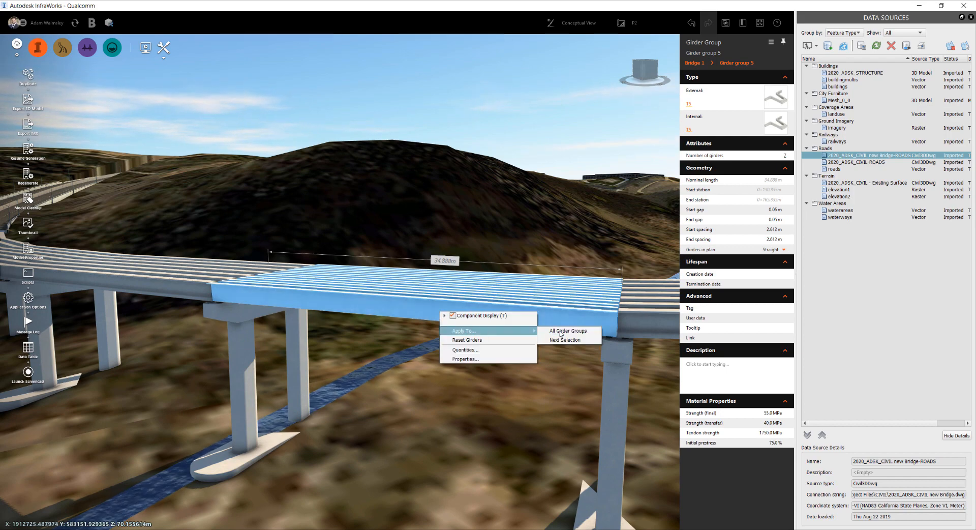
{"action": "left_click", "coordinate": [568, 330]}
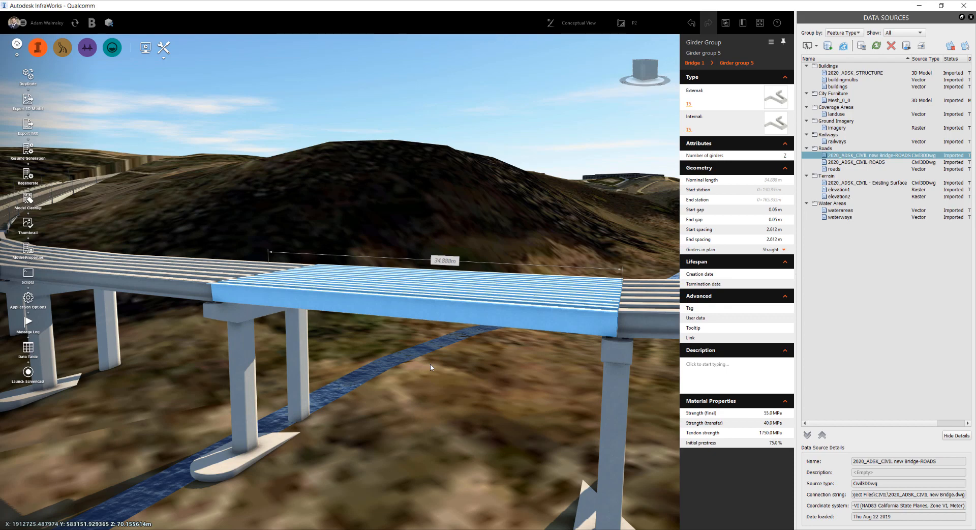
Step: Examine the girders of all spans along the bridge from the side and from above
{"action": "scroll", "coordinate": [426, 366], "scroll_direction": "down", "scroll_amount": 3}
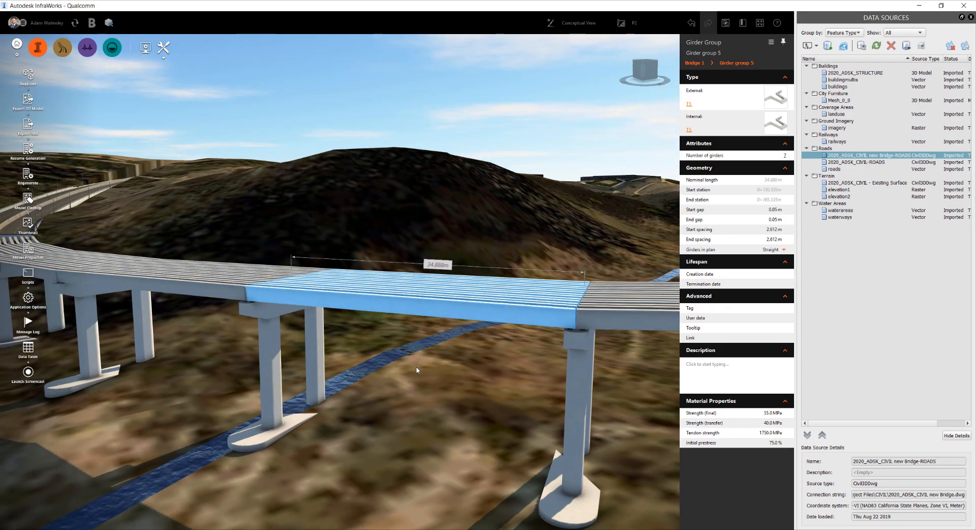
{"action": "left_click_drag", "start_coordinate": [426, 368], "coordinate": [440, 365]}
{"action": "middle_click_drag", "start_coordinate": [440, 365], "coordinate": [585, 364]}
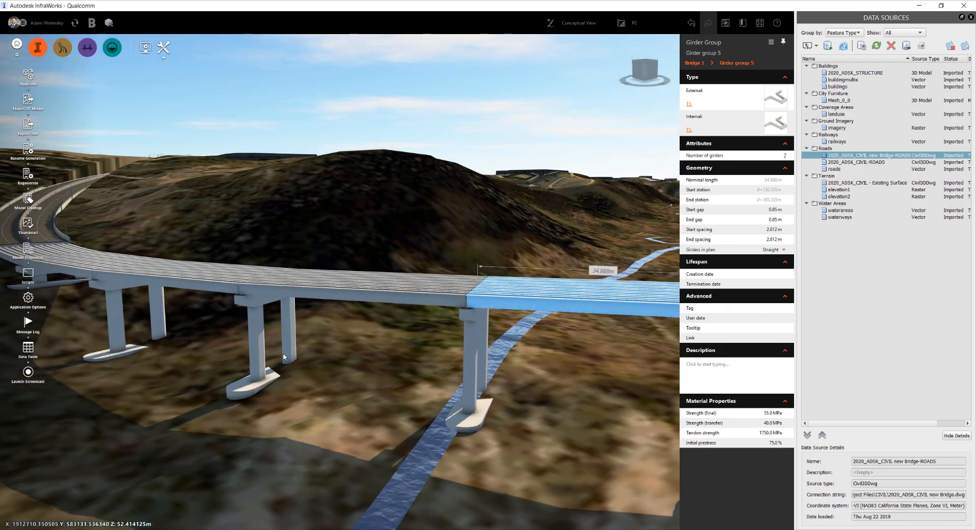
{"action": "left_click_drag", "start_coordinate": [122, 360], "coordinate": [236, 356]}
{"action": "middle_click_drag", "start_coordinate": [321, 358], "coordinate": [585, 362]}
{"action": "left_click_drag", "start_coordinate": [318, 361], "coordinate": [374, 375]}
{"action": "middle_click_drag", "start_coordinate": [374, 378], "coordinate": [312, 435]}
{"action": "middle_click_drag", "start_coordinate": [298, 384], "coordinate": [213, 385]}
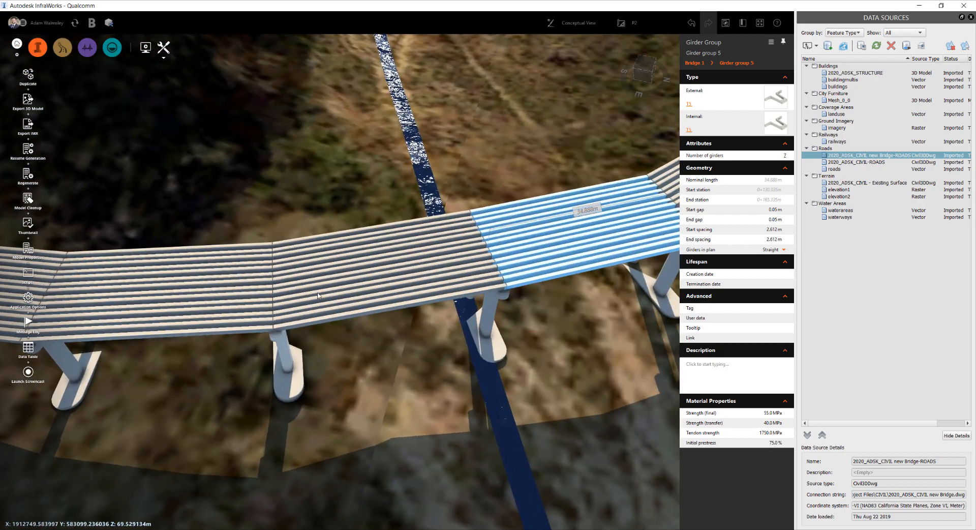
{"action": "middle_click_drag", "start_coordinate": [435, 373], "coordinate": [296, 388]}
{"action": "middle_click_drag", "start_coordinate": [451, 380], "coordinate": [368, 359], "text": "shift"}
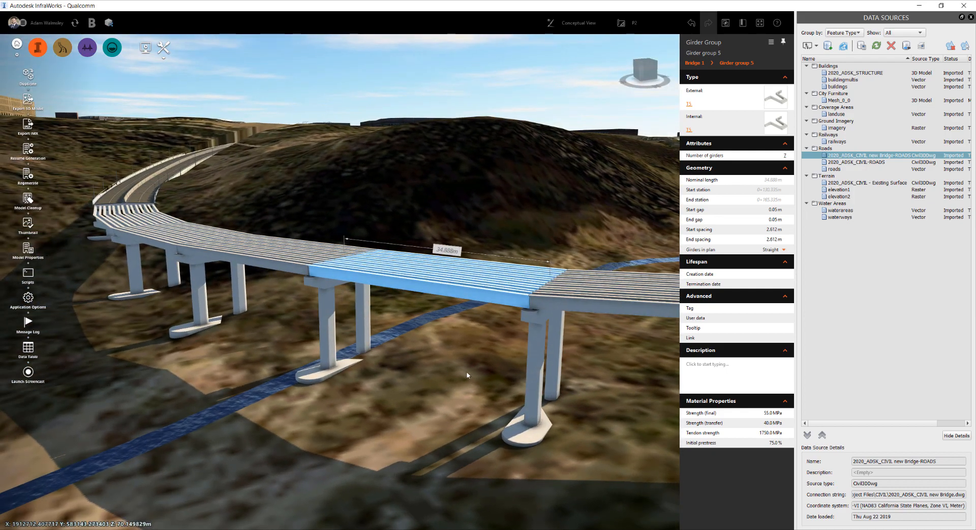
{"action": "middle_click_drag", "start_coordinate": [466, 373], "coordinate": [445, 378]}
Step: Set the number of columns to 3 for the pier next to the edited girder span
{"action": "left_click", "coordinate": [539, 395]}
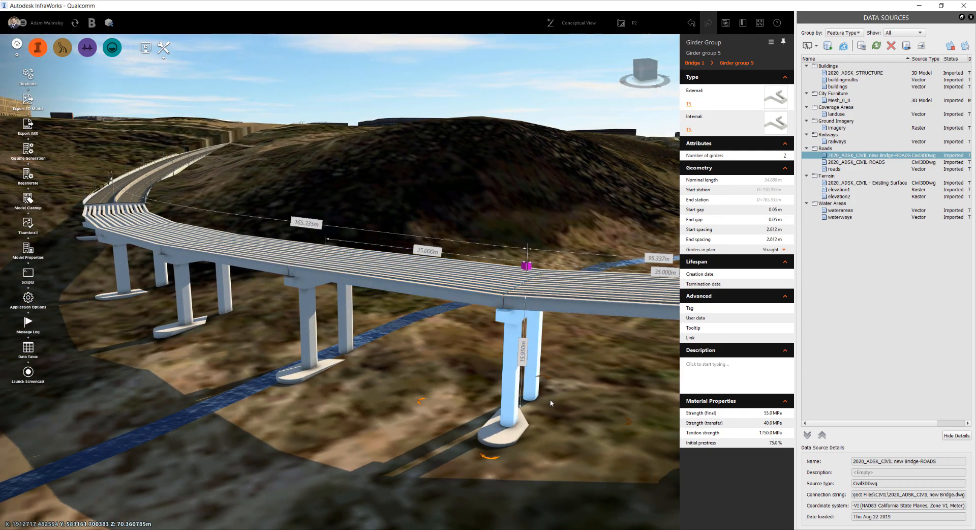
{"action": "middle_click_drag", "start_coordinate": [563, 401], "coordinate": [477, 417]}
{"action": "mouse_move", "coordinate": [478, 418]}
{"action": "left_mouse_down"}
{"action": "mouse_move", "coordinate": [475, 401]}
{"action": "mouse_move", "coordinate": [479, 417]}
{"action": "left_mouse_up"}
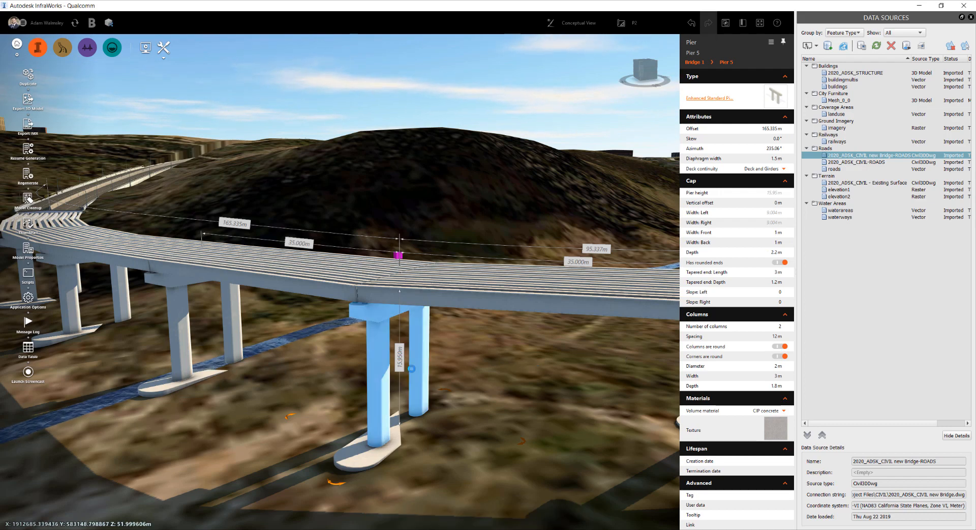
{"action": "key", "text": "Return"}
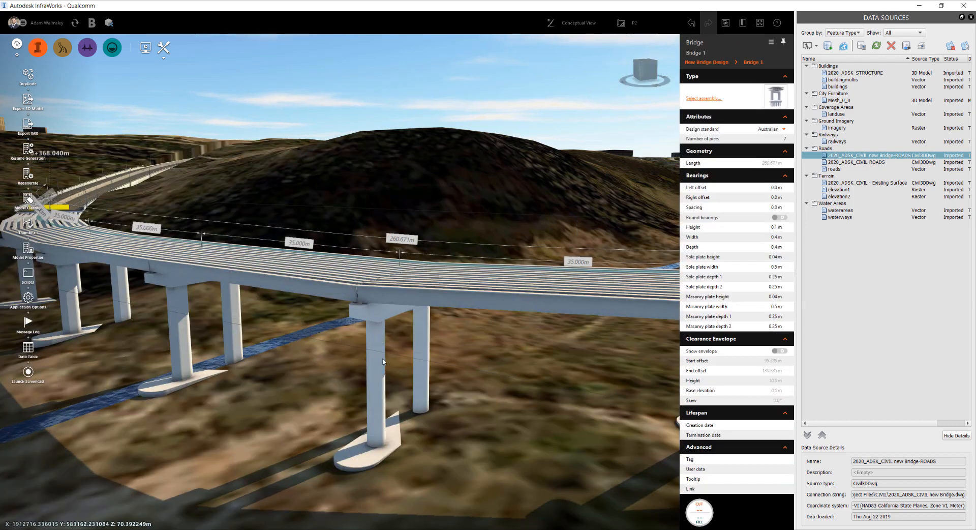
{"action": "left_click", "coordinate": [378, 348]}
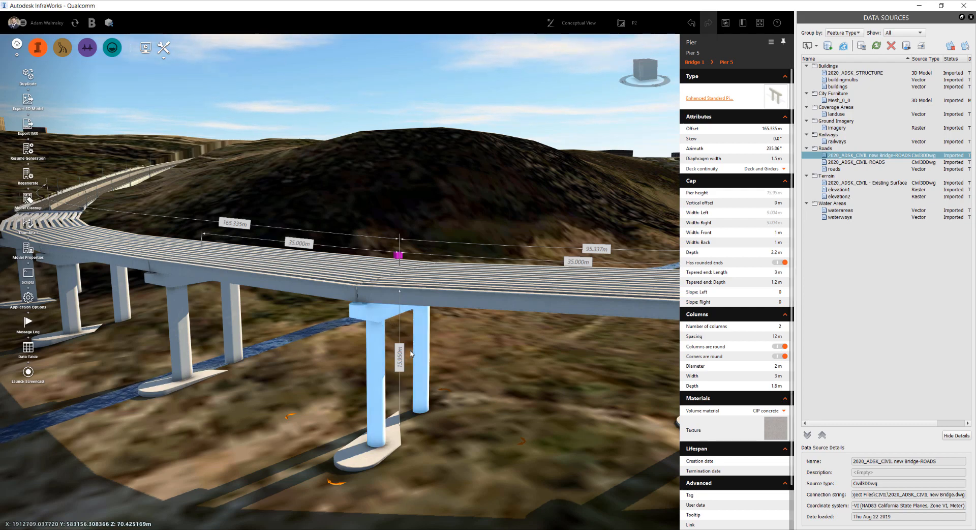
{"action": "left_click", "coordinate": [785, 327]}
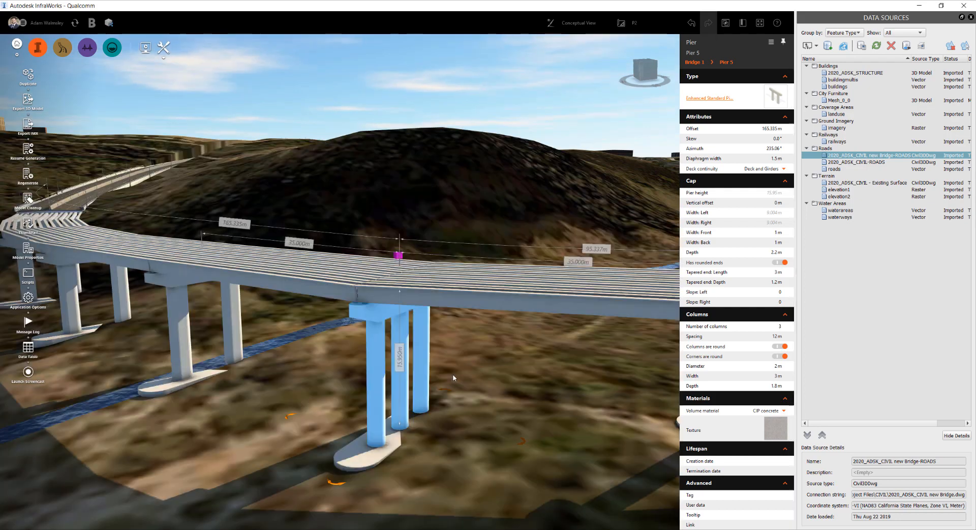
Step: Inspect the pier's columns from both sides and the properties of its rounded pile cap foundation
{"action": "left_click_drag", "start_coordinate": [454, 430], "coordinate": [601, 413]}
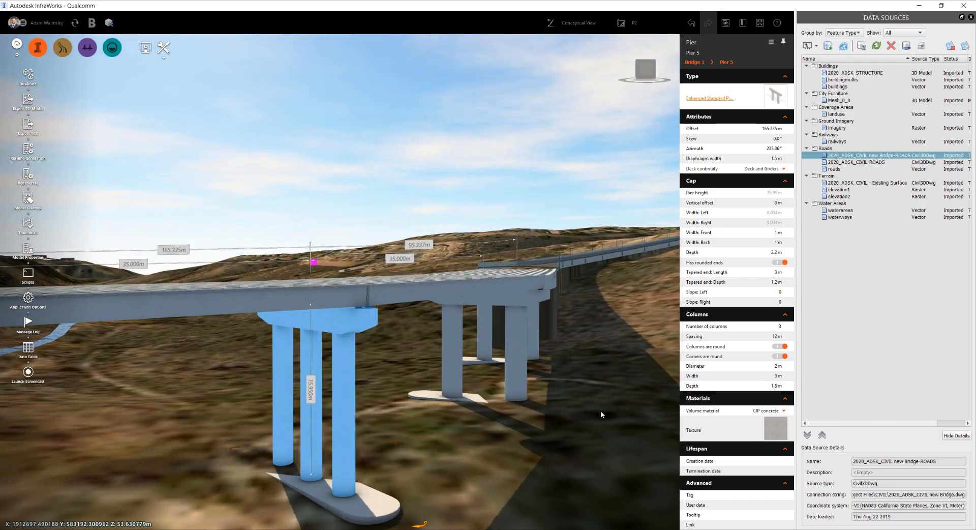
{"action": "scroll", "coordinate": [389, 358], "scroll_direction": "up", "scroll_amount": 5}
{"action": "left_click_drag", "start_coordinate": [393, 404], "coordinate": [345, 338]}
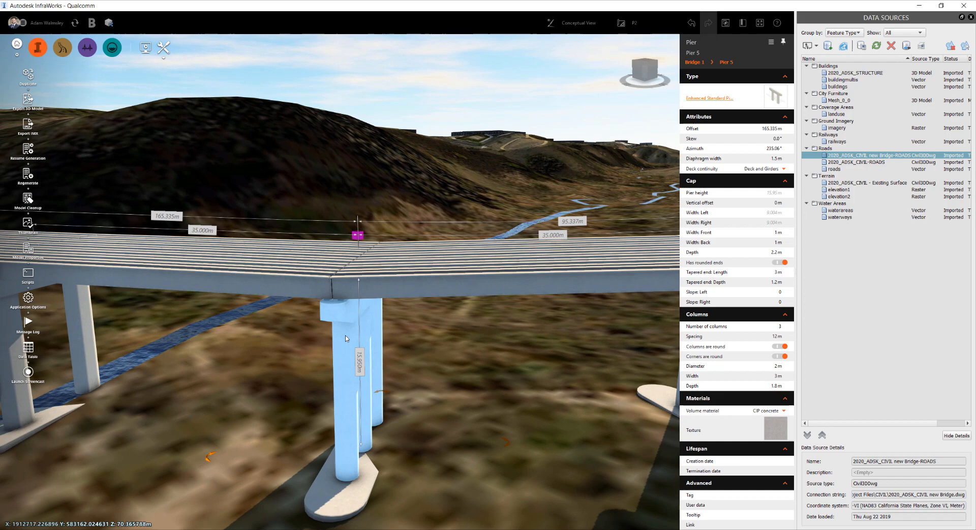
{"action": "left_click", "coordinate": [322, 474]}
{"action": "left_click_drag", "start_coordinate": [424, 491], "coordinate": [370, 497]}
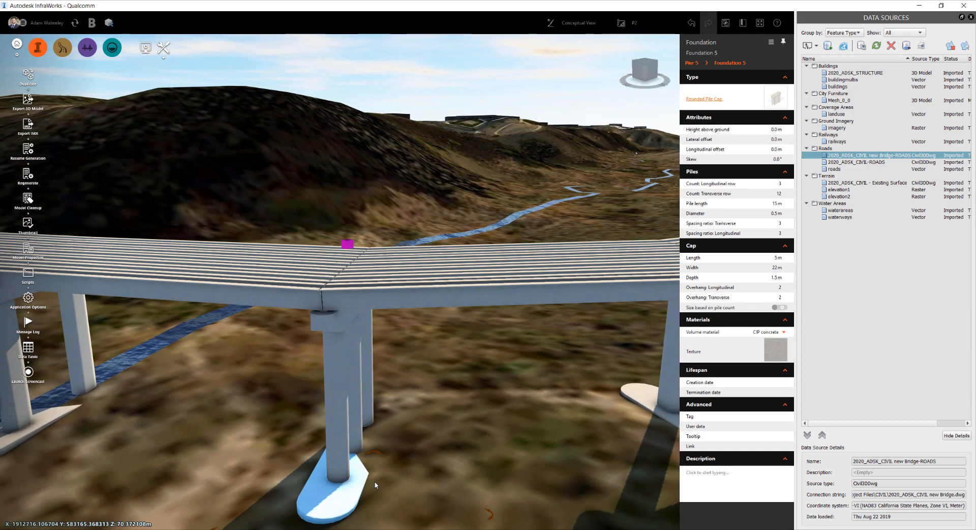
{"action": "left_click_drag", "start_coordinate": [248, 405], "coordinate": [313, 413]}
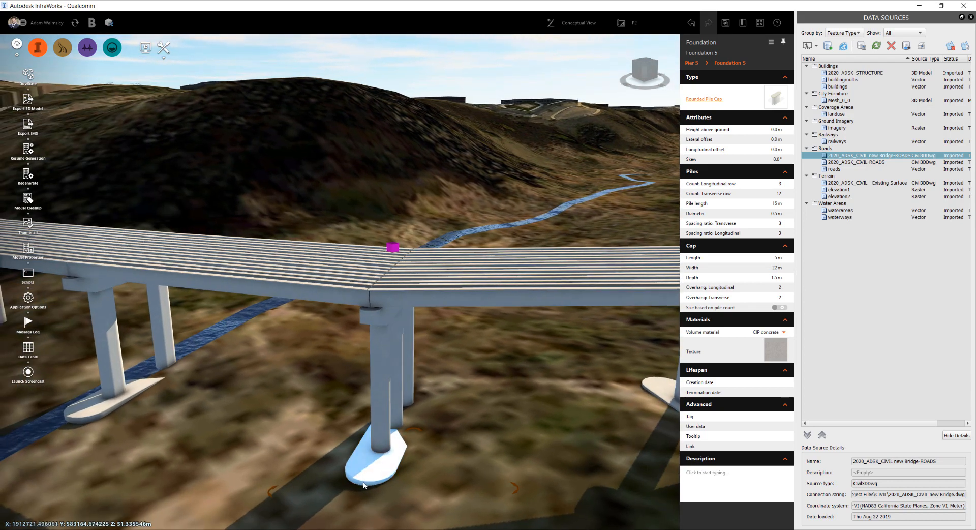
{"action": "right_click", "coordinate": [341, 342]}
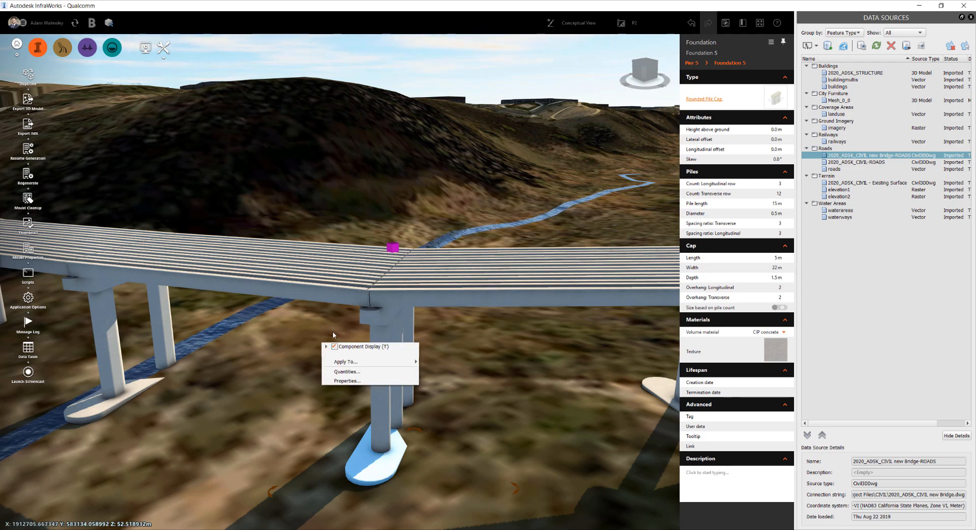
{"action": "left_click", "coordinate": [361, 346]}
{"action": "left_click_drag", "start_coordinate": [397, 328], "coordinate": [414, 349]}
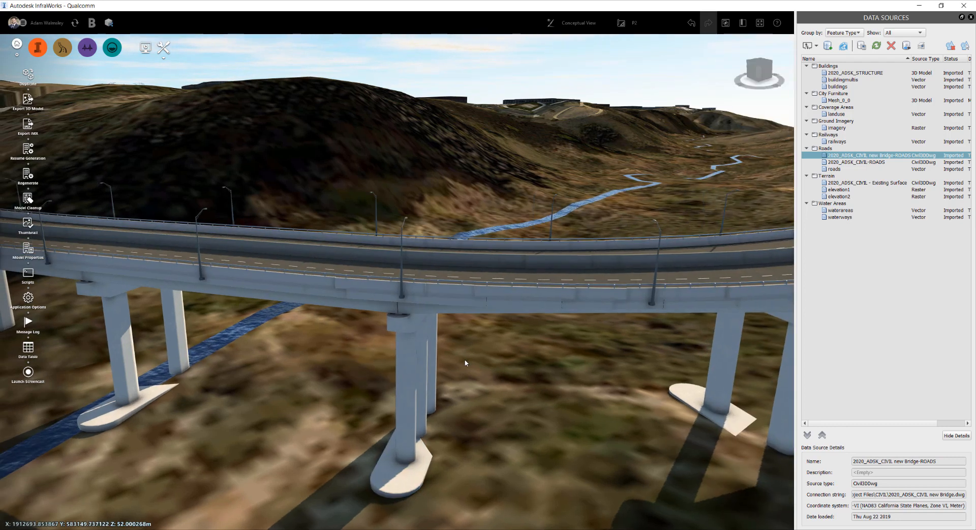
Step: Apply the three-column pier's settings to all other piers of the bridge
{"action": "left_click", "coordinate": [414, 337]}
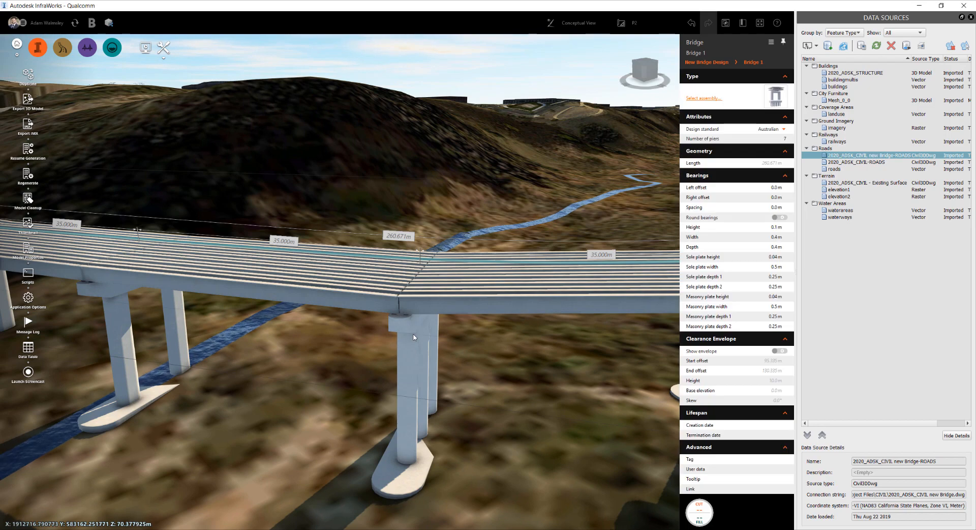
{"action": "scroll", "coordinate": [403, 337], "scroll_direction": "down", "scroll_amount": 1}
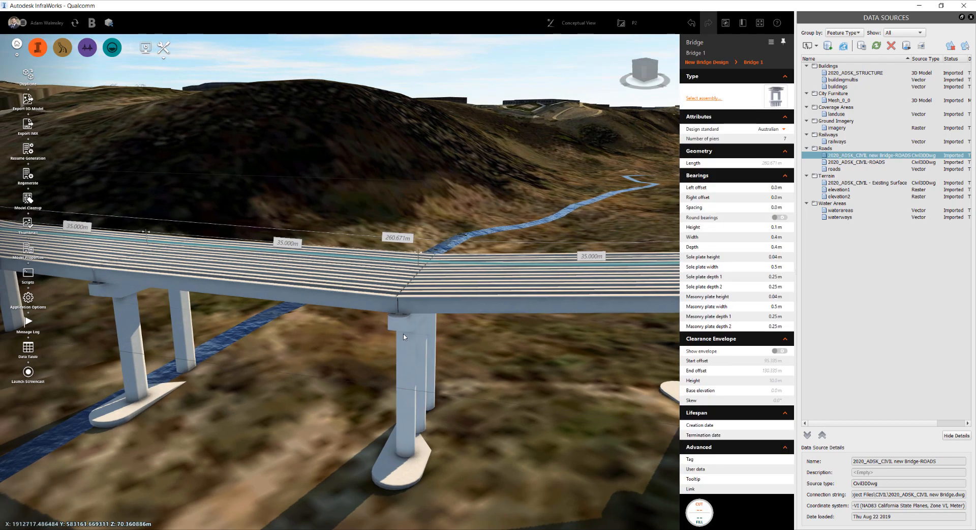
{"action": "left_click", "coordinate": [404, 334]}
{"action": "right_click", "coordinate": [404, 332]}
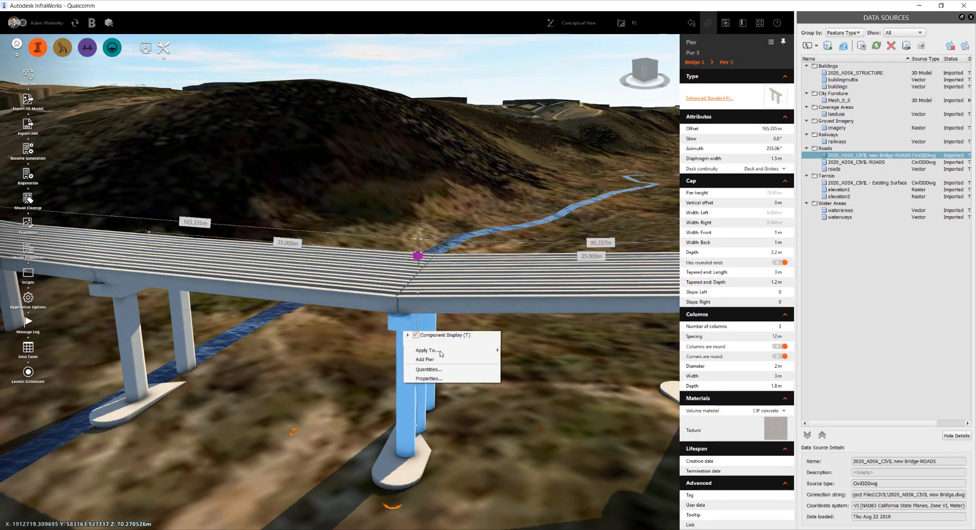
{"action": "mouse_move", "coordinate": [444, 352]}
{"action": "left_click", "coordinate": [505, 359]}
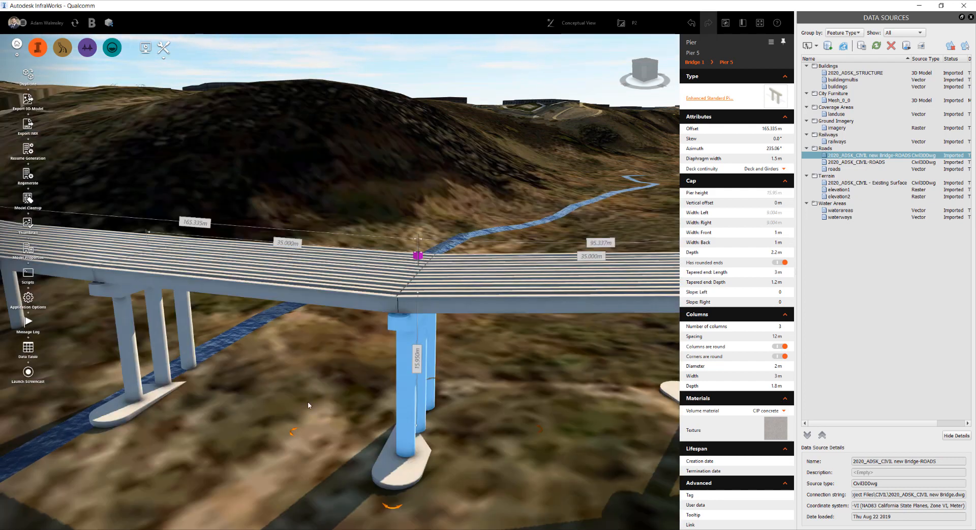
Step: Deselect the pier and examine the piers along the whole bridge from several viewpoints
{"action": "scroll", "coordinate": [308, 404], "scroll_direction": "down", "scroll_amount": 4}
{"action": "key", "text": "Escape"}
{"action": "scroll", "coordinate": [300, 381], "scroll_direction": "down", "scroll_amount": 3}
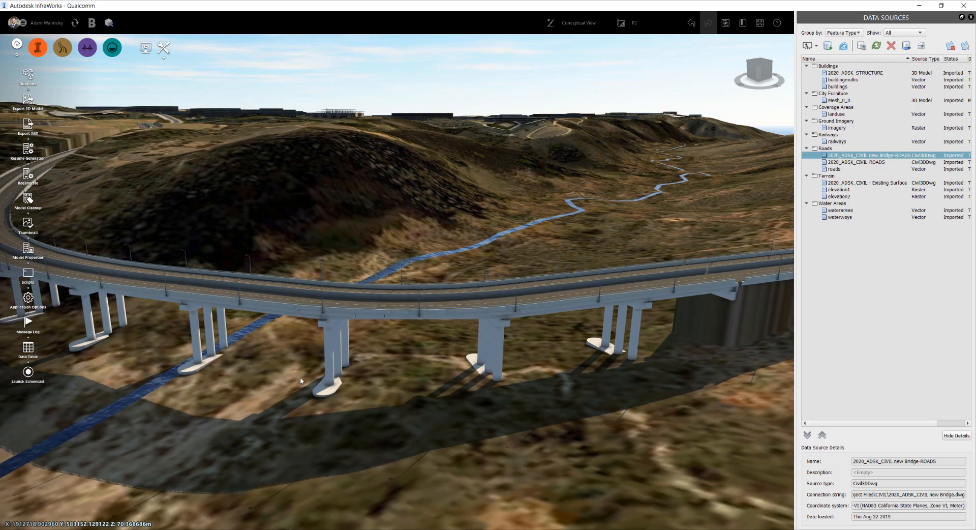
{"action": "middle_click_drag", "start_coordinate": [301, 380], "coordinate": [392, 401]}
{"action": "left_click_drag", "start_coordinate": [329, 397], "coordinate": [374, 330]}
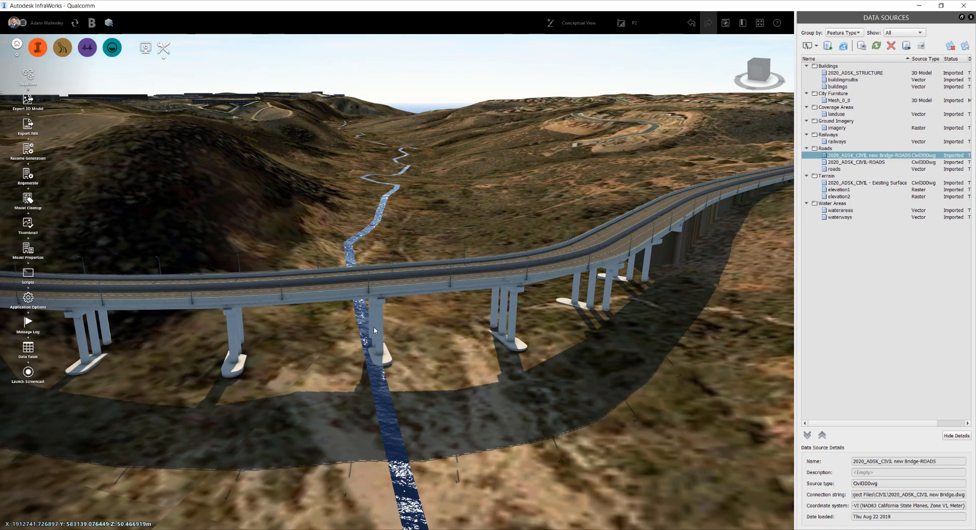
{"action": "left_click_drag", "start_coordinate": [510, 380], "coordinate": [349, 389]}
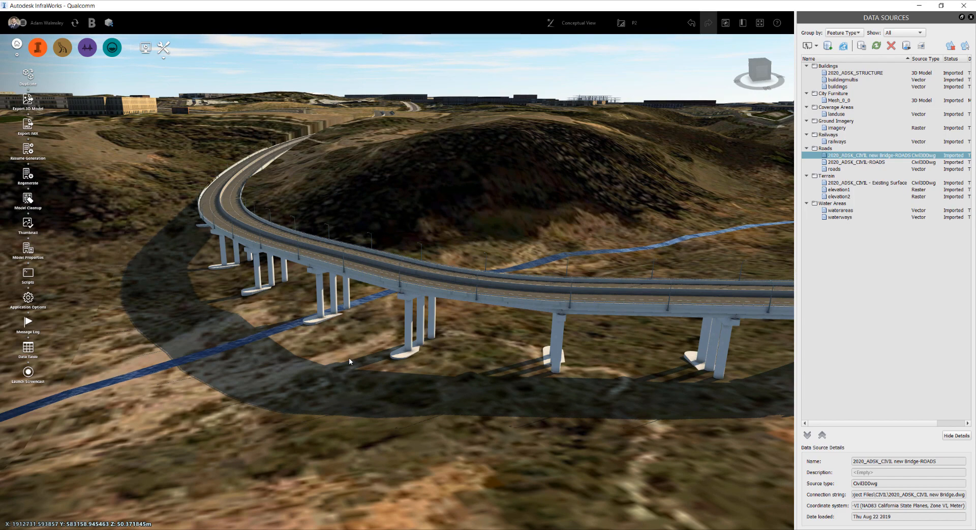
{"action": "left_click_drag", "start_coordinate": [348, 356], "coordinate": [292, 361]}
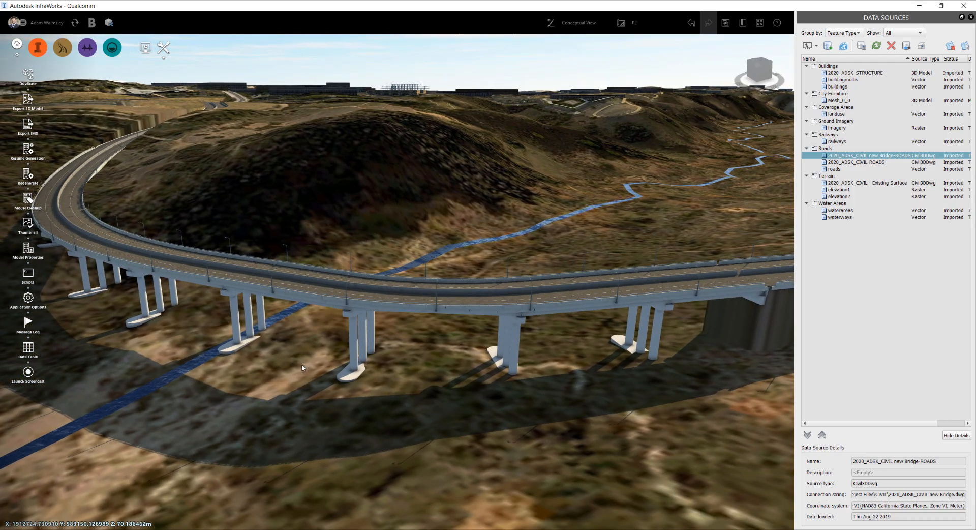
Step: Select the bridge within the road, toggle its road component display off and on, and start sending it to a new Revit model
{"action": "left_click", "coordinate": [363, 308]}
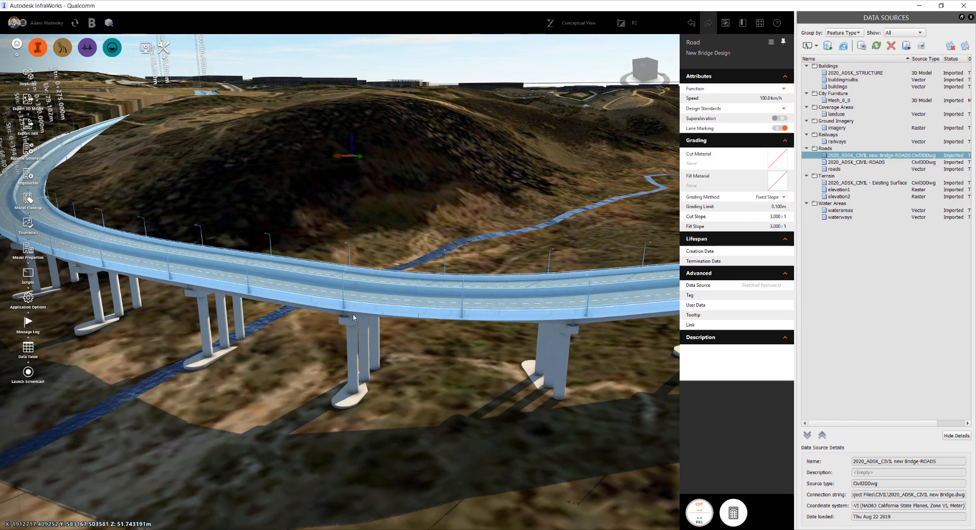
{"action": "left_click", "coordinate": [354, 318]}
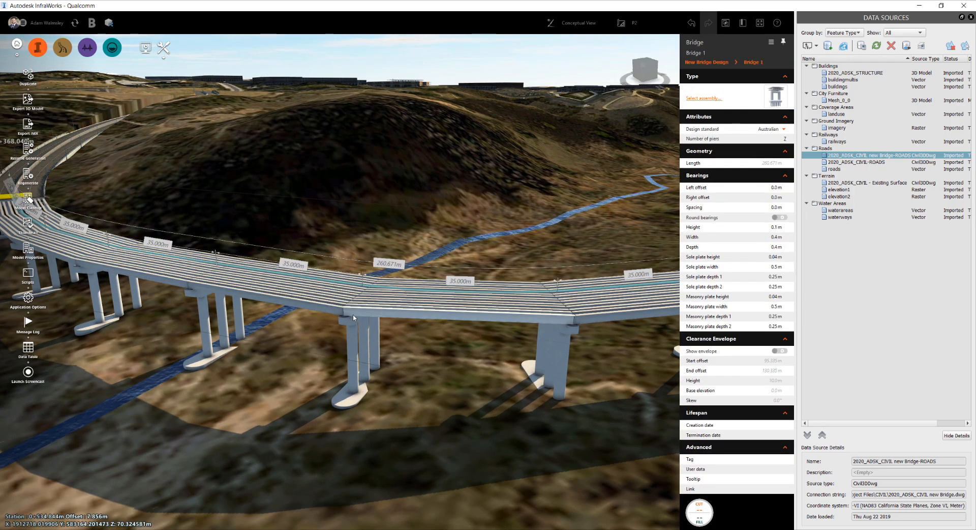
{"action": "right_click", "coordinate": [354, 317]}
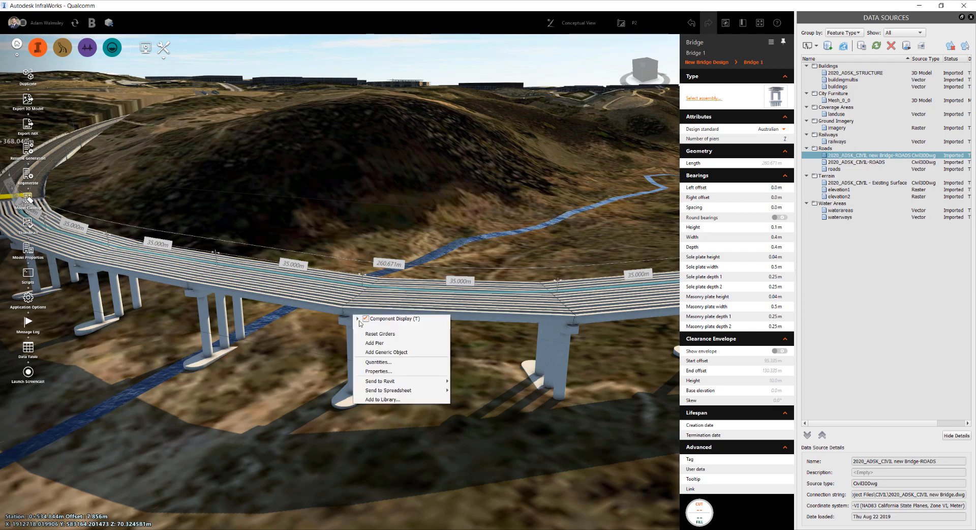
{"action": "left_click", "coordinate": [358, 319]}
{"action": "left_click", "coordinate": [375, 327]}
{"action": "left_click", "coordinate": [376, 327]}
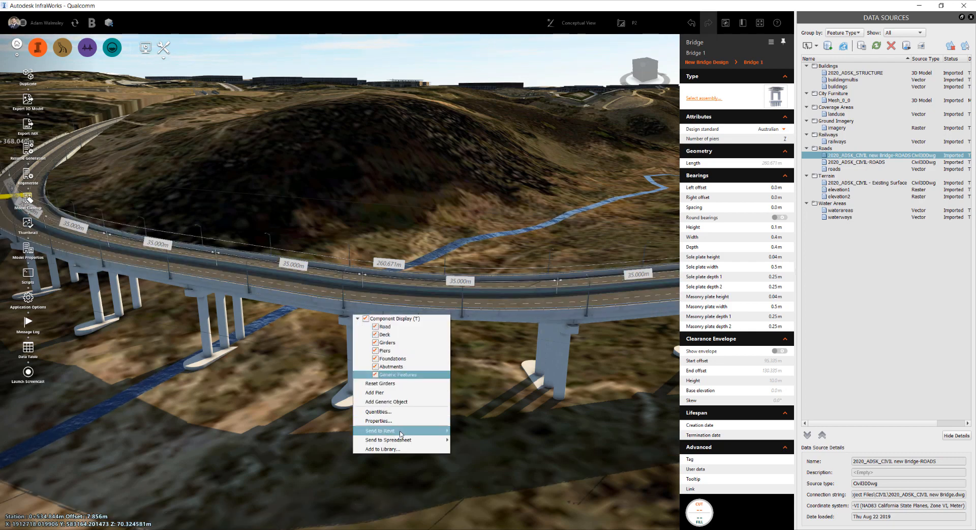
{"action": "mouse_move", "coordinate": [402, 430]}
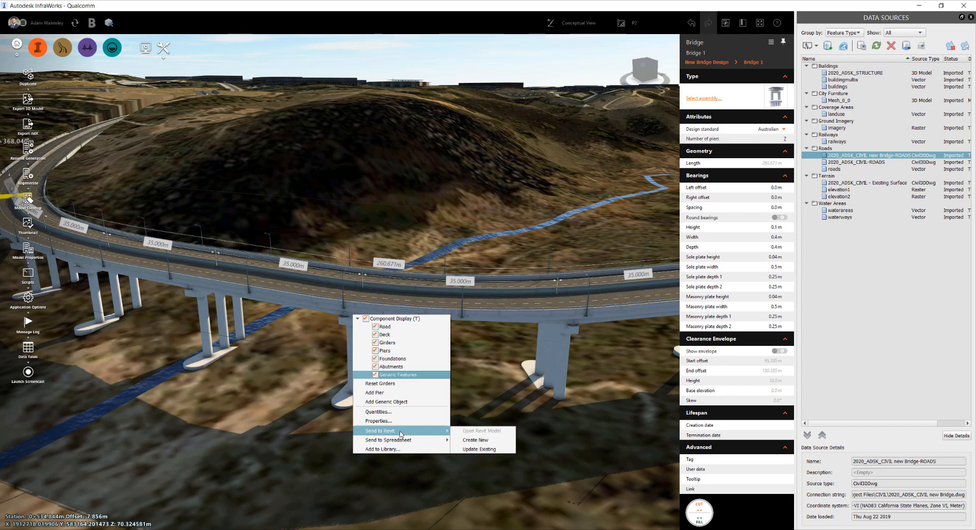
{"action": "left_click", "coordinate": [494, 439]}
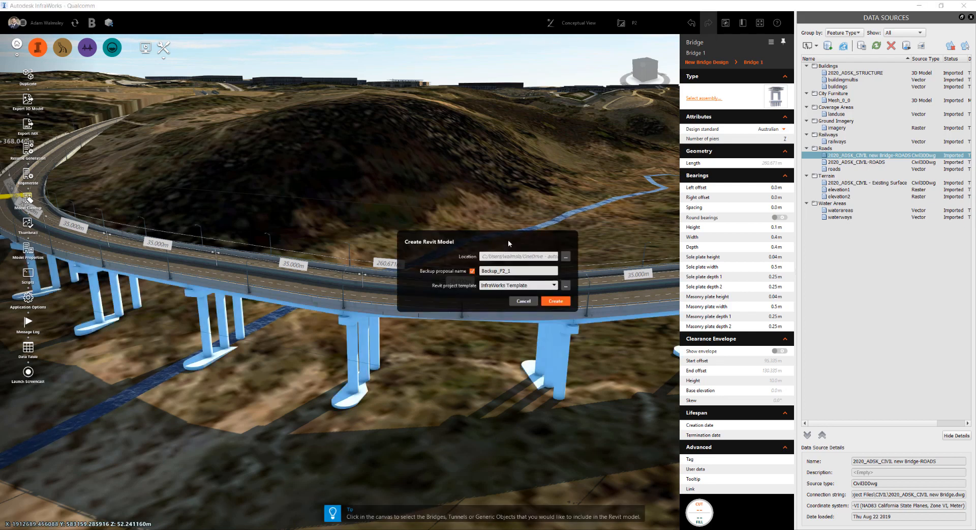
Step: Set the new Revit model to save on the Desktop under the file name Qualcomm Bridge.rvt
{"action": "left_click_drag", "start_coordinate": [508, 242], "coordinate": [414, 236]}
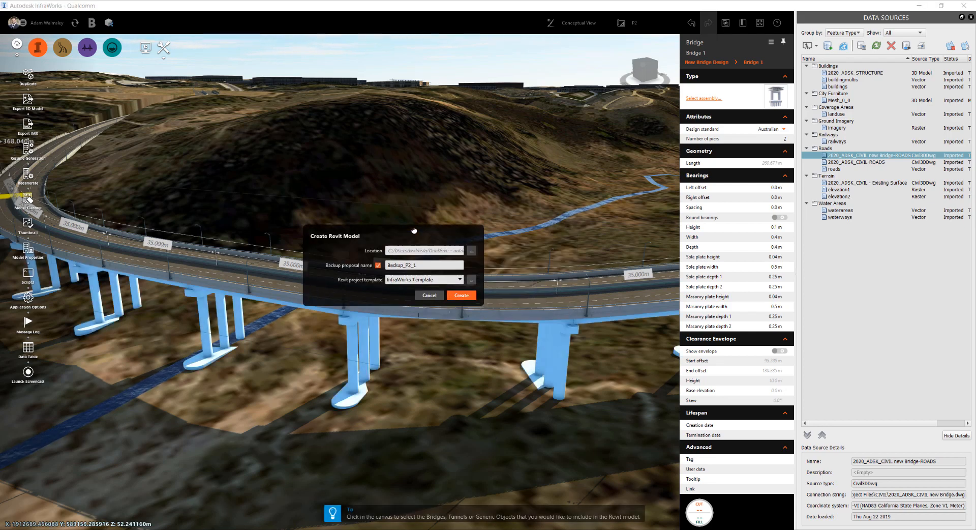
{"action": "left_click", "coordinate": [471, 251]}
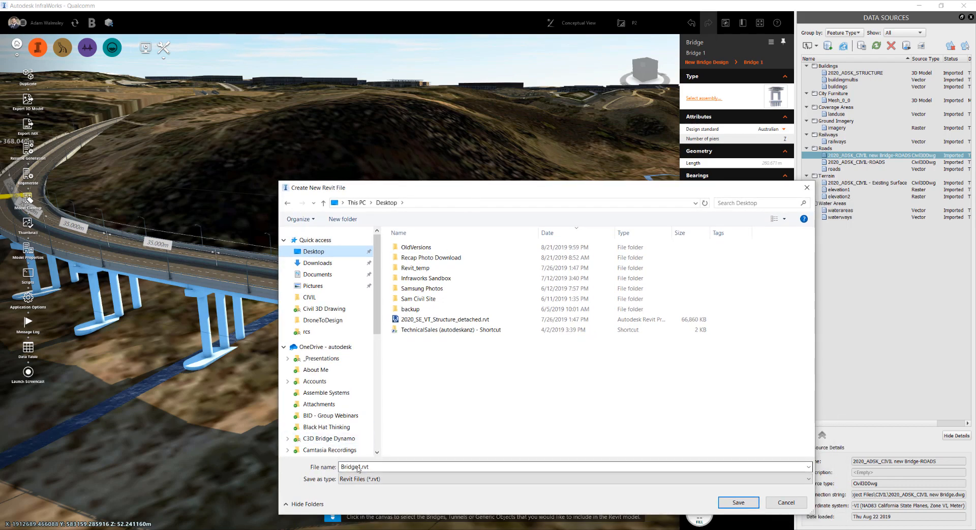
{"action": "double_click", "coordinate": [342, 466]}
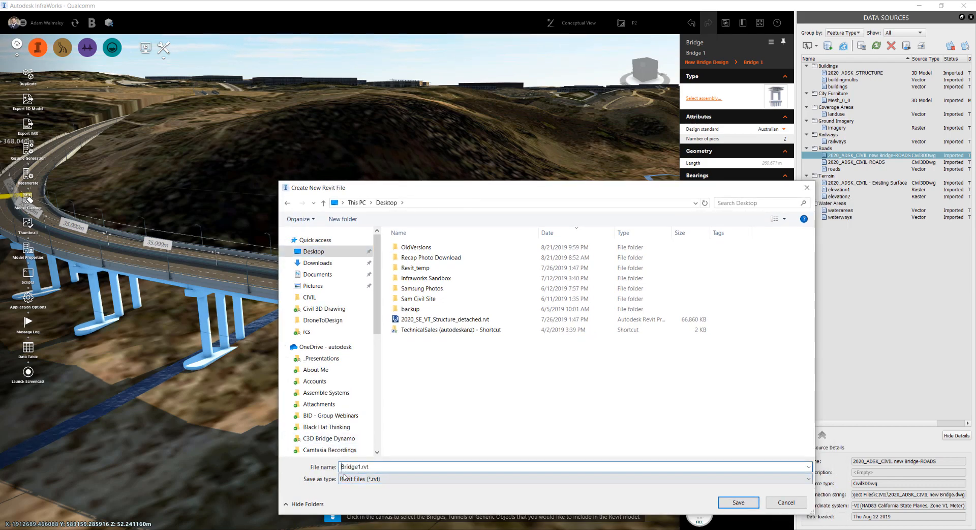
{"action": "type", "text": "Qualcomm"}
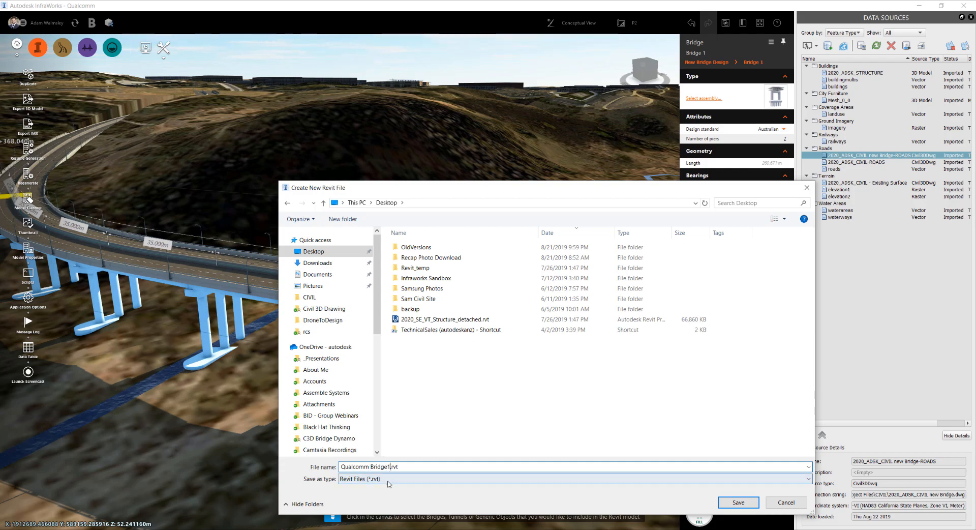
{"action": "left_click", "coordinate": [739, 502]}
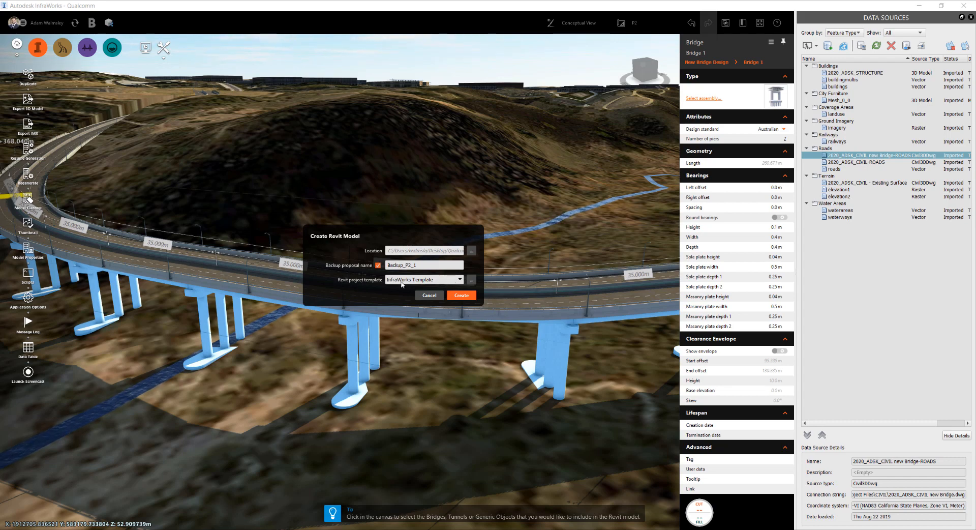
Step: Choose InfraWorks Template as the Revit project template and create the Revit model of the bridge
{"action": "left_click", "coordinate": [460, 280]}
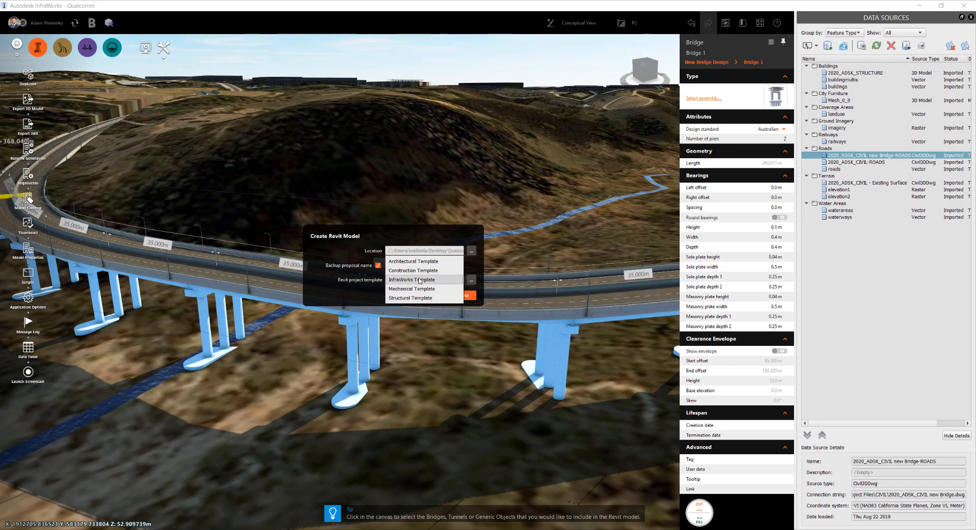
{"action": "left_click", "coordinate": [411, 279]}
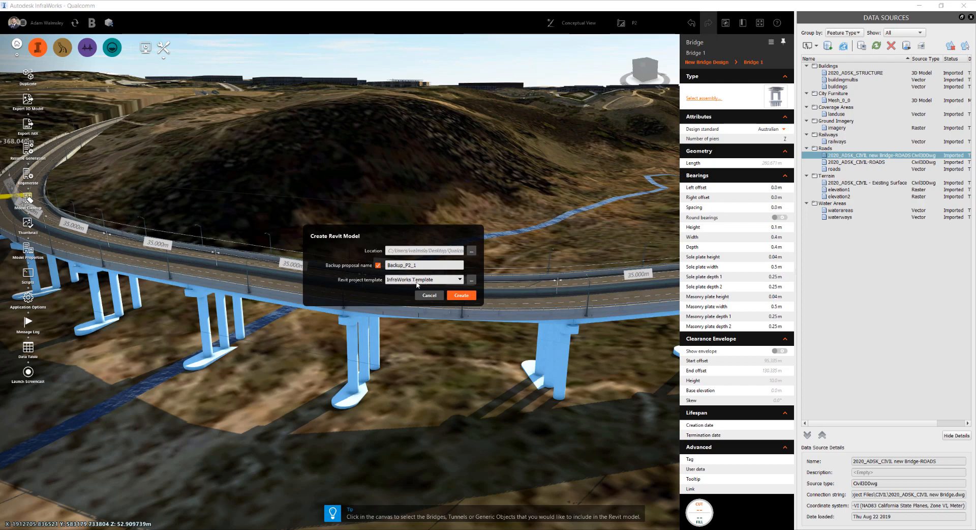
{"action": "left_click", "coordinate": [461, 295]}
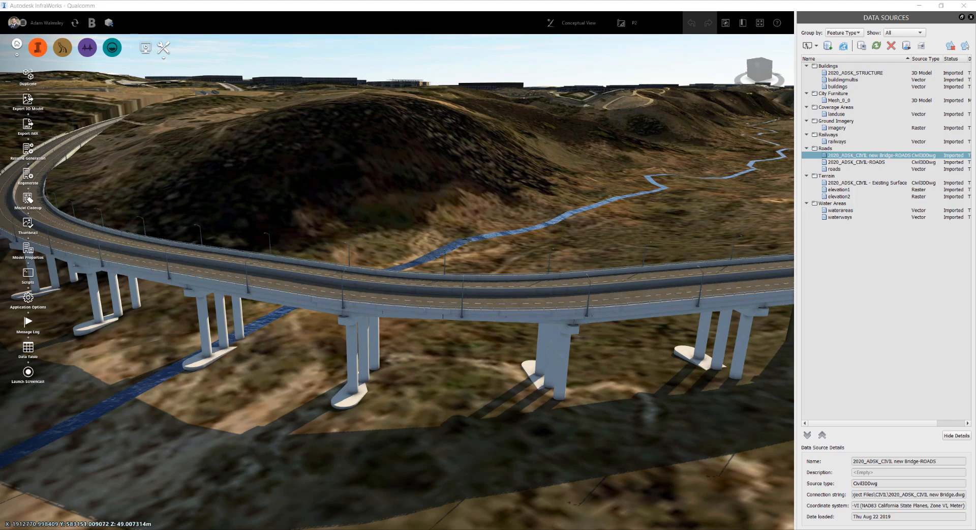
Step: Switch to Revit with the Qualcomm Bridge project and open the default 3D view of the bridge
{"action": "left_click_drag", "start_coordinate": [0, 147], "coordinate": [417, 0]}
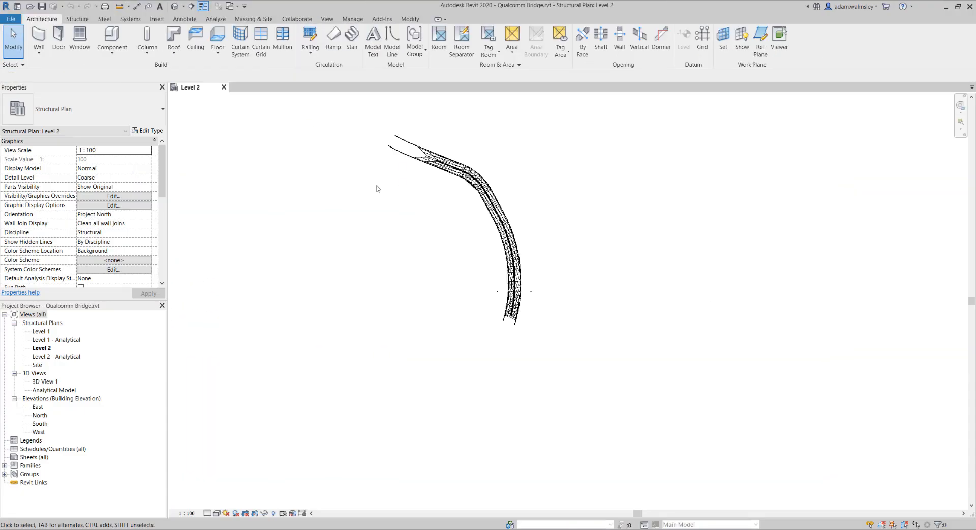
{"action": "scroll", "coordinate": [397, 193], "scroll_direction": "up", "scroll_amount": 4}
{"action": "scroll", "coordinate": [442, 270], "scroll_direction": "down", "scroll_amount": 1}
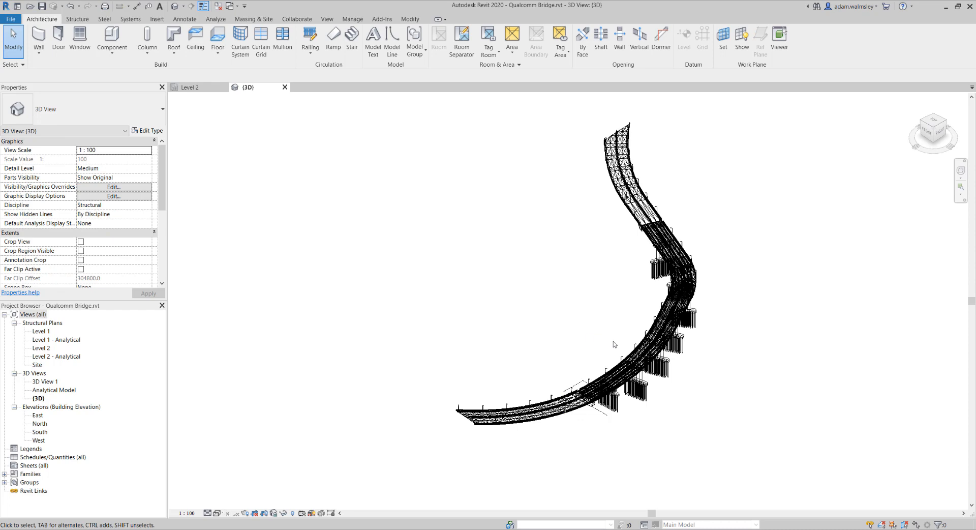
Step: Set the visual style of the bridge's 3D view to Shaded
{"action": "scroll", "coordinate": [611, 344], "scroll_direction": "up", "scroll_amount": 3}
{"action": "middle_click_drag", "start_coordinate": [736, 398], "coordinate": [534, 383]}
{"action": "left_click", "coordinate": [217, 513]}
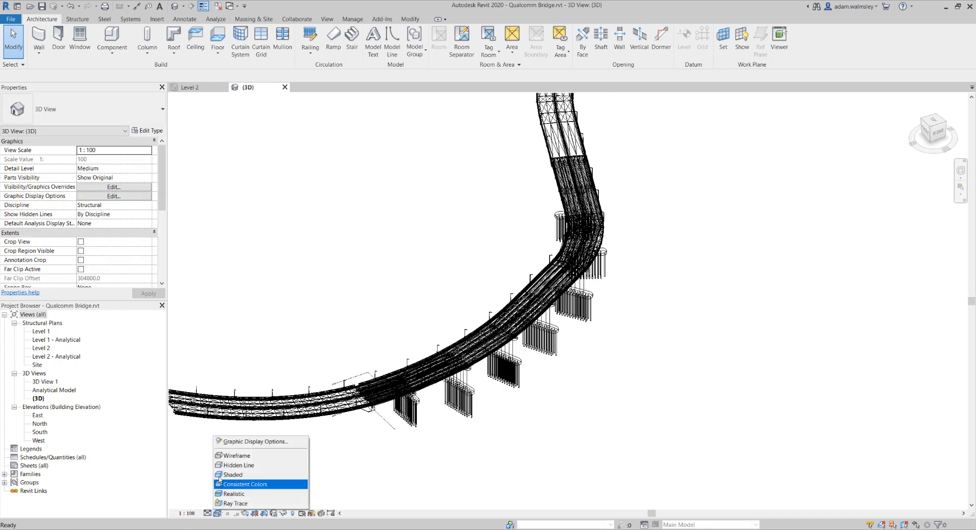
{"action": "left_click", "coordinate": [238, 464]}
{"action": "left_click", "coordinate": [217, 513]}
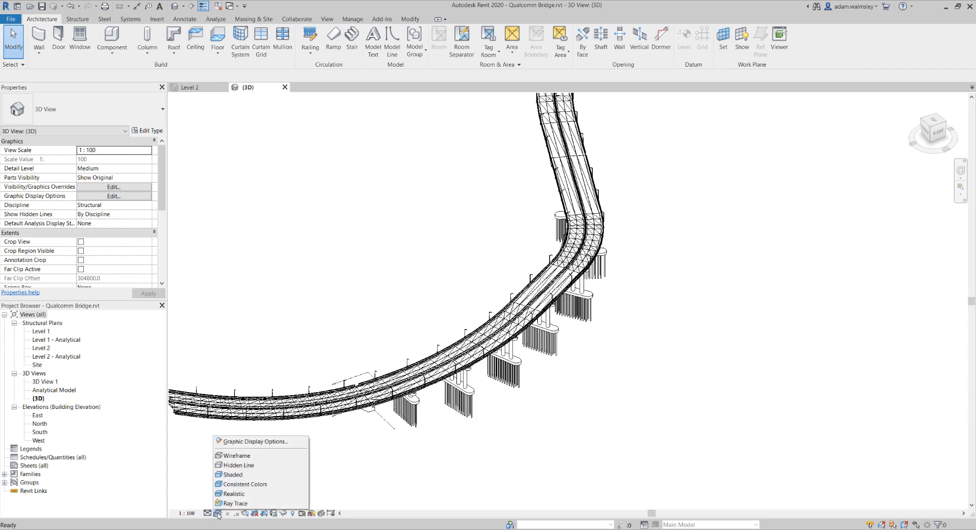
{"action": "left_click", "coordinate": [234, 474]}
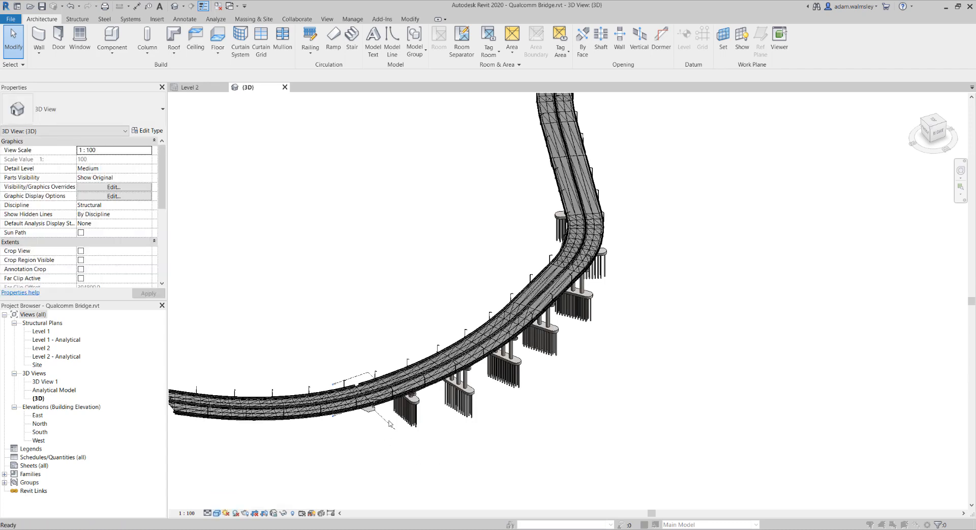
Step: Hide the Levels annotation category in the 3D view through its visibility/graphic overrides
{"action": "key", "text": "v"}
{"action": "key", "text": "g"}
{"action": "left_click", "coordinate": [325, 252]}
{"action": "key", "text": "l"}
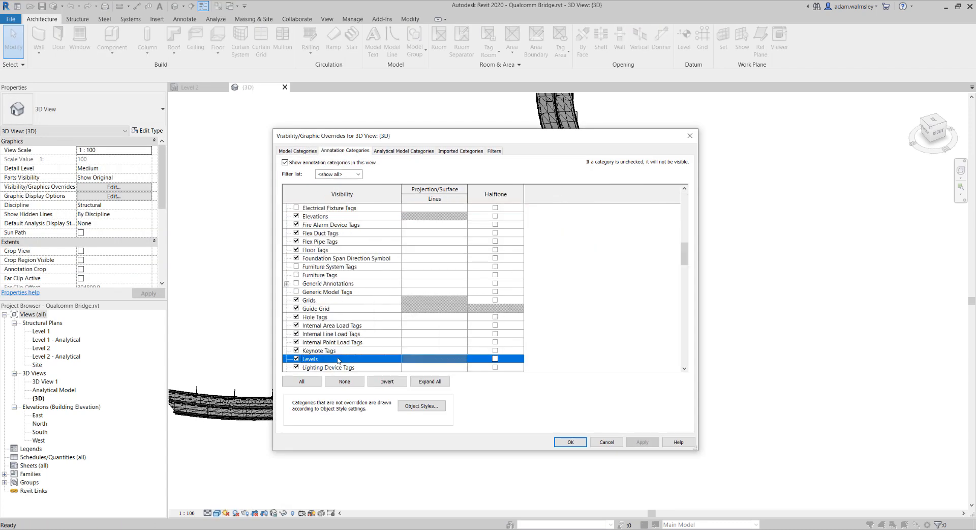
{"action": "left_click", "coordinate": [296, 359]}
{"action": "left_click", "coordinate": [571, 442]}
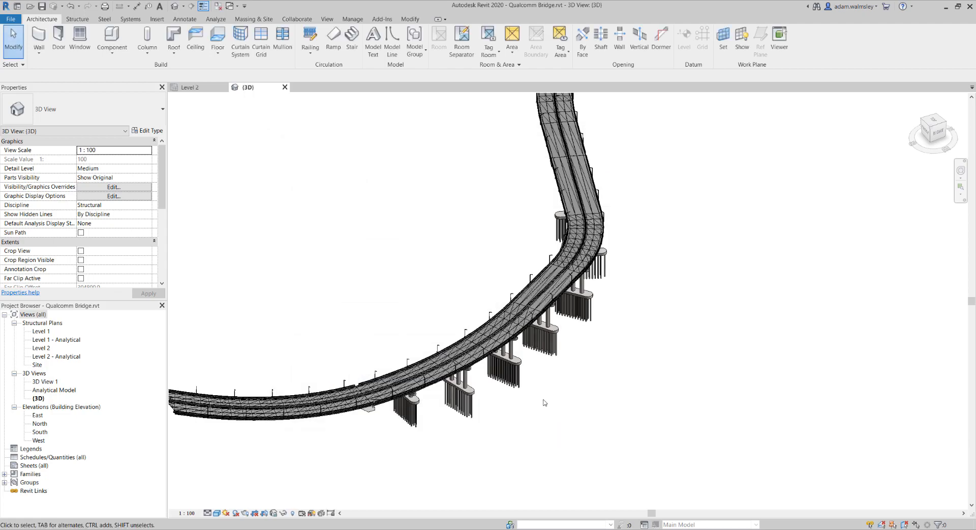
Step: Examine the transferred bridge's deck, piers, pile caps and piles from several viewpoints
{"action": "scroll", "coordinate": [540, 401], "scroll_direction": "up", "scroll_amount": 4}
{"action": "scroll", "coordinate": [588, 471], "scroll_direction": "up", "scroll_amount": 3}
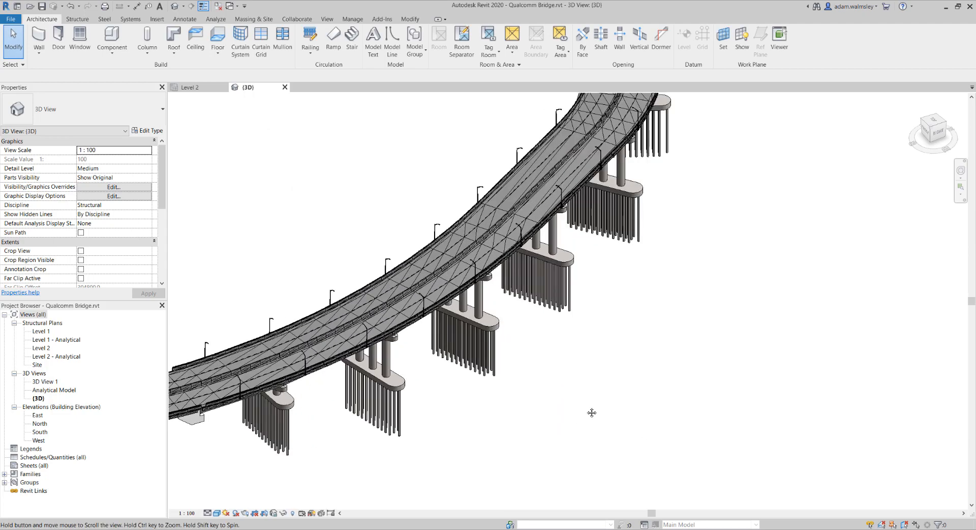
{"action": "middle_click_drag", "start_coordinate": [643, 438], "coordinate": [444, 379], "text": "shift"}
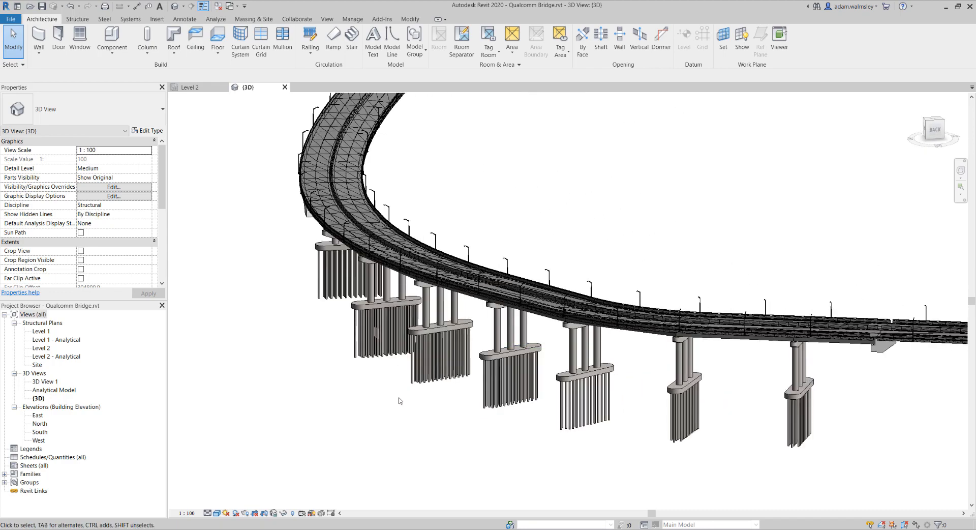
{"action": "mouse_move", "coordinate": [391, 396]}
{"action": "middle_mouse_down", "text": "shift"}
{"action": "mouse_move", "coordinate": [379, 405]}
{"action": "mouse_move", "coordinate": [400, 407]}
{"action": "mouse_move", "coordinate": [381, 403]}
{"action": "middle_mouse_up", "text": "shift"}
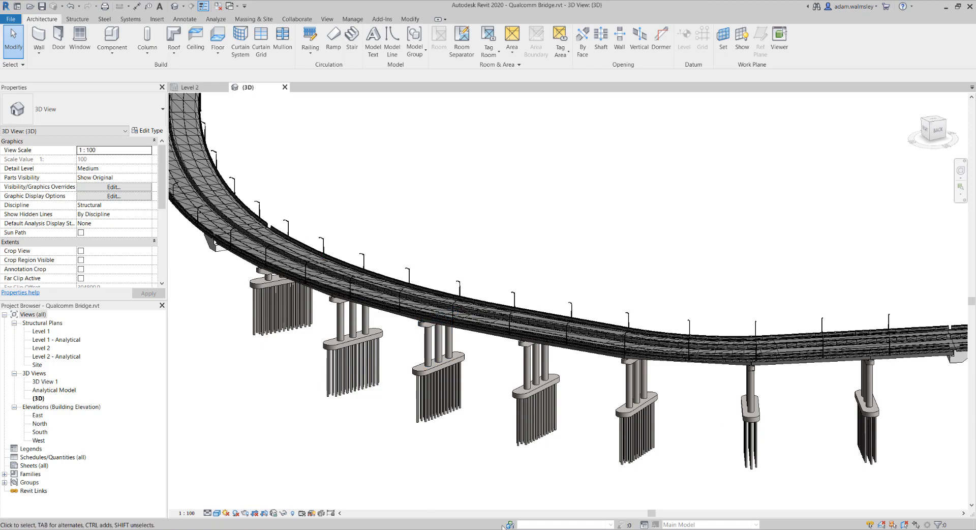
{"action": "middle_click_drag", "start_coordinate": [435, 330], "coordinate": [576, 373], "text": "shift"}
{"action": "scroll", "coordinate": [552, 368], "scroll_direction": "down", "scroll_amount": 2}
{"action": "scroll", "coordinate": [558, 351], "scroll_direction": "up", "scroll_amount": 1}
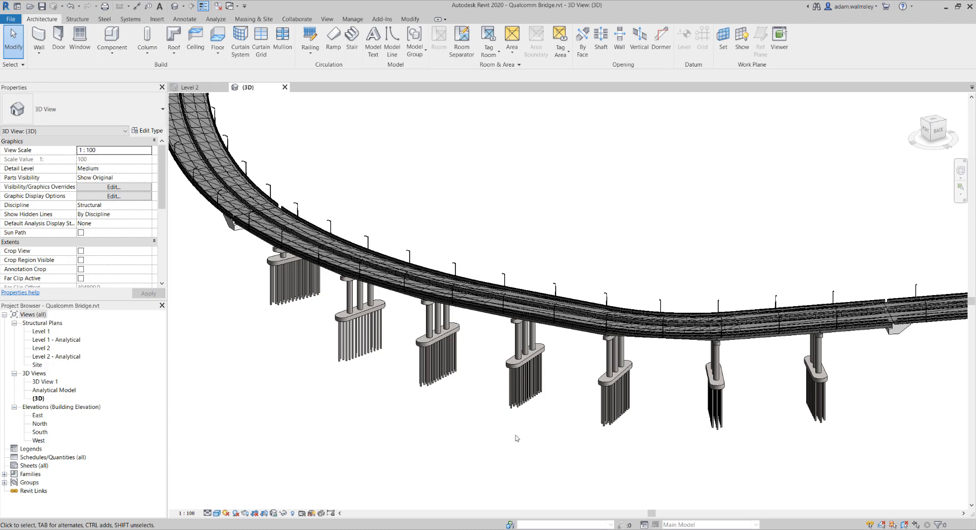
{"action": "middle_click_drag", "start_coordinate": [517, 437], "coordinate": [483, 434], "text": "shift"}
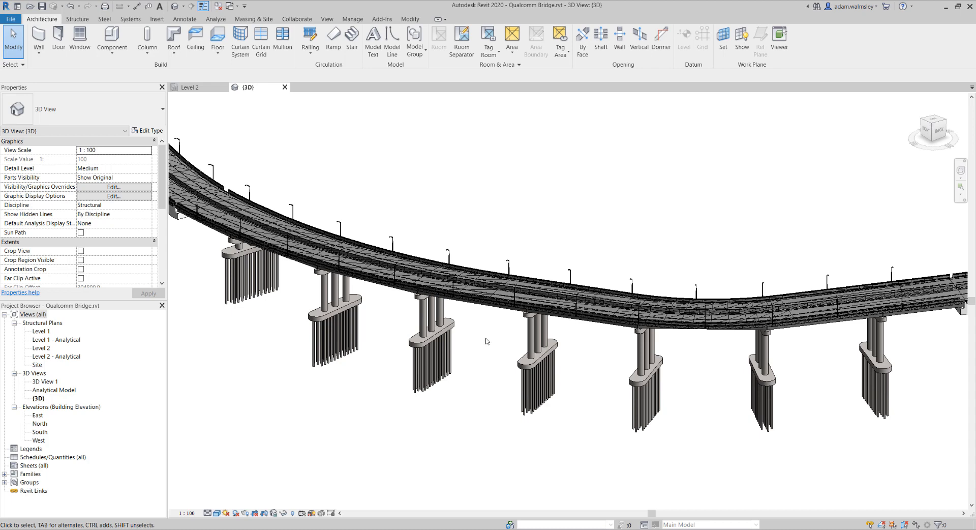
Step: Load the family file GenericModelDeckPoint.rfa from the Desktop into the project
{"action": "left_click", "coordinate": [352, 20]}
{"action": "middle_click_drag", "start_coordinate": [514, 198], "coordinate": [511, 200]}
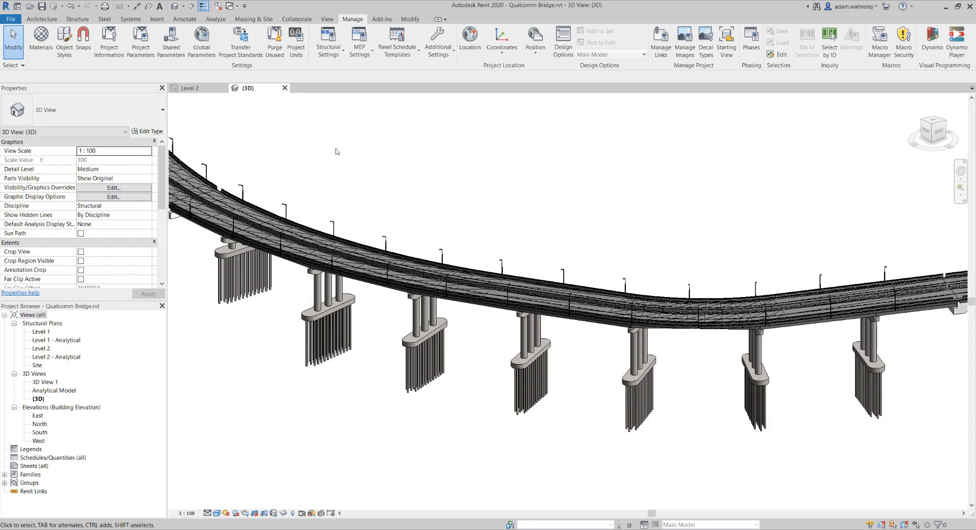
{"action": "left_click", "coordinate": [156, 20]}
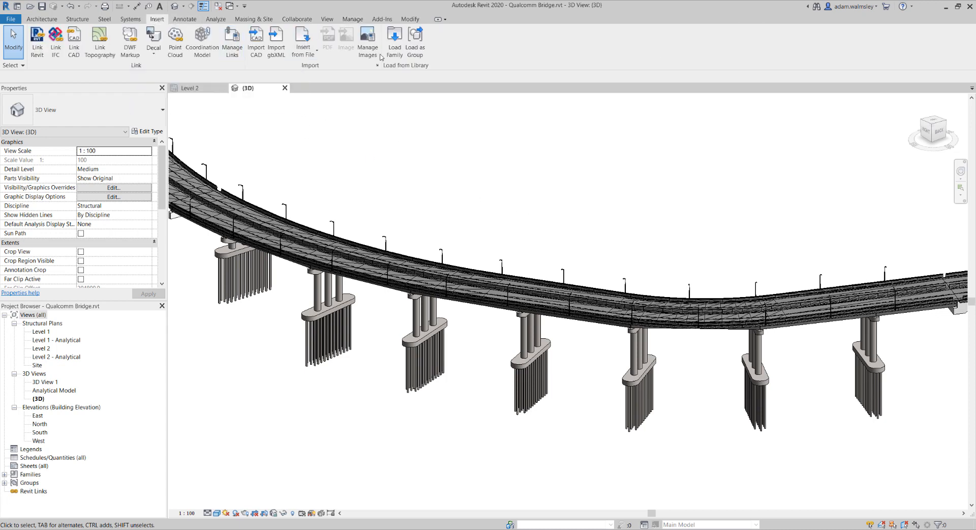
{"action": "left_click", "coordinate": [395, 41]}
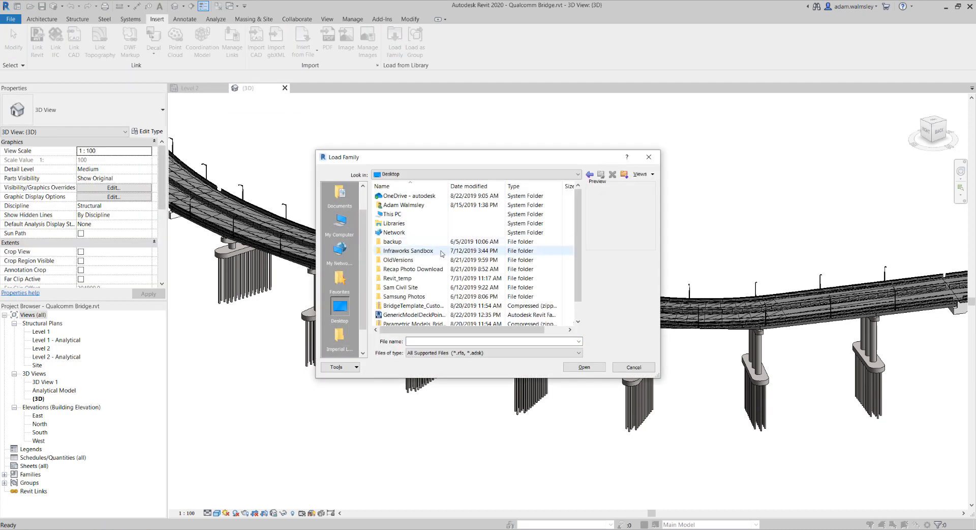
{"action": "scroll", "coordinate": [429, 275], "scroll_direction": "down", "scroll_amount": 1}
{"action": "left_click", "coordinate": [425, 300]}
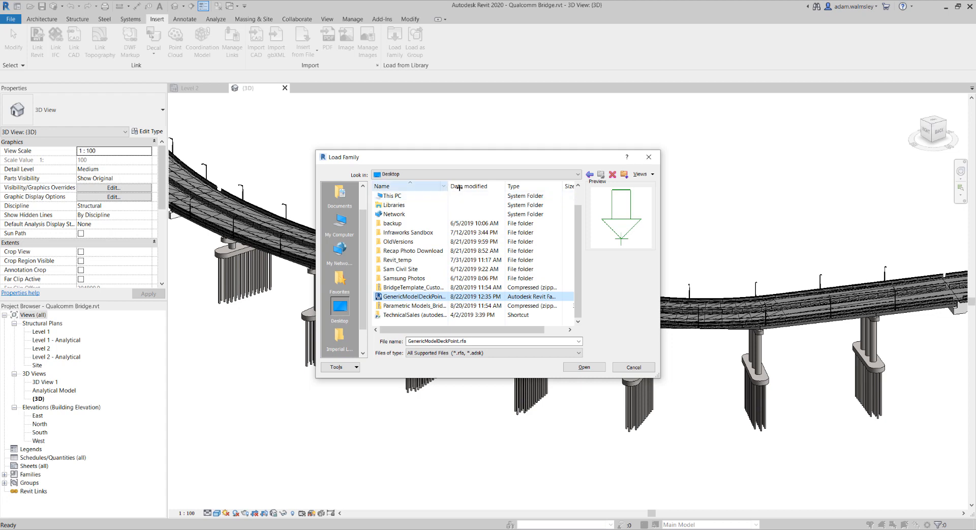
{"action": "left_click_drag", "start_coordinate": [448, 186], "coordinate": [468, 186]}
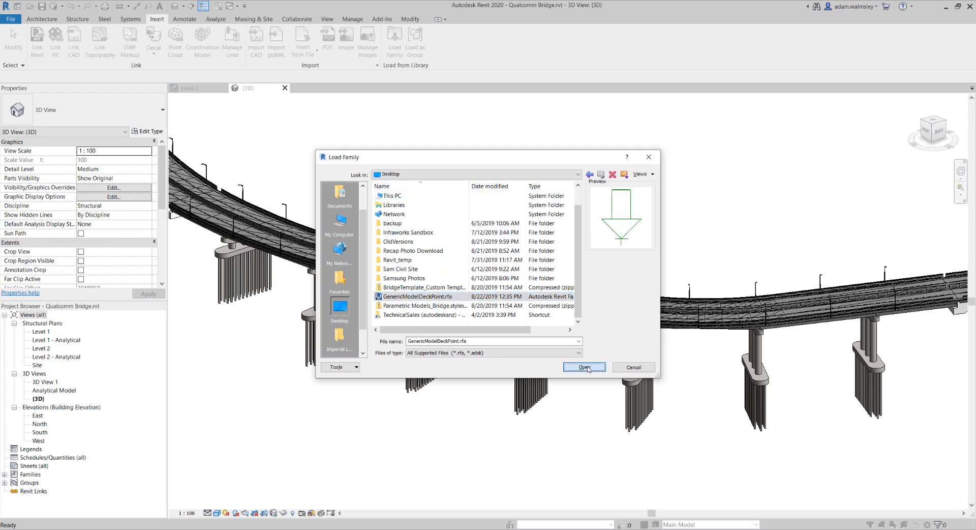
{"action": "left_click", "coordinate": [584, 367]}
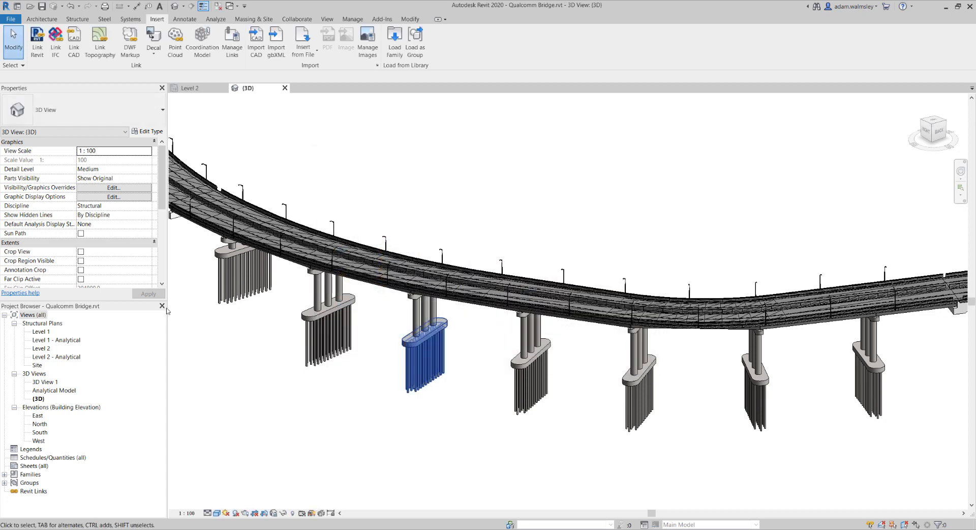
Step: Place an instance of the DeckLevelPoint type from the GenericModelDeckPoint family on the upper face of a bridge pile cap
{"action": "left_click", "coordinate": [5, 474]}
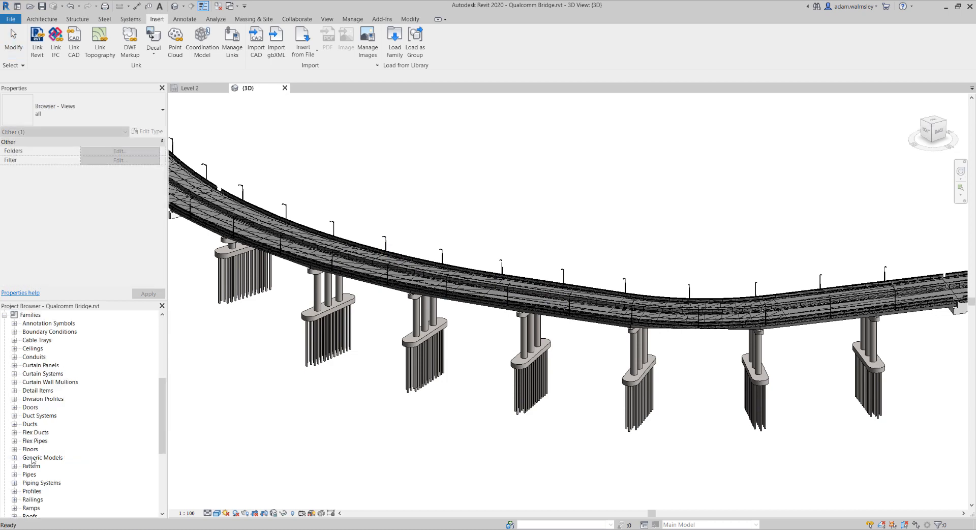
{"action": "scroll", "coordinate": [23, 420], "scroll_direction": "down", "scroll_amount": 2}
{"action": "left_click", "coordinate": [15, 432]}
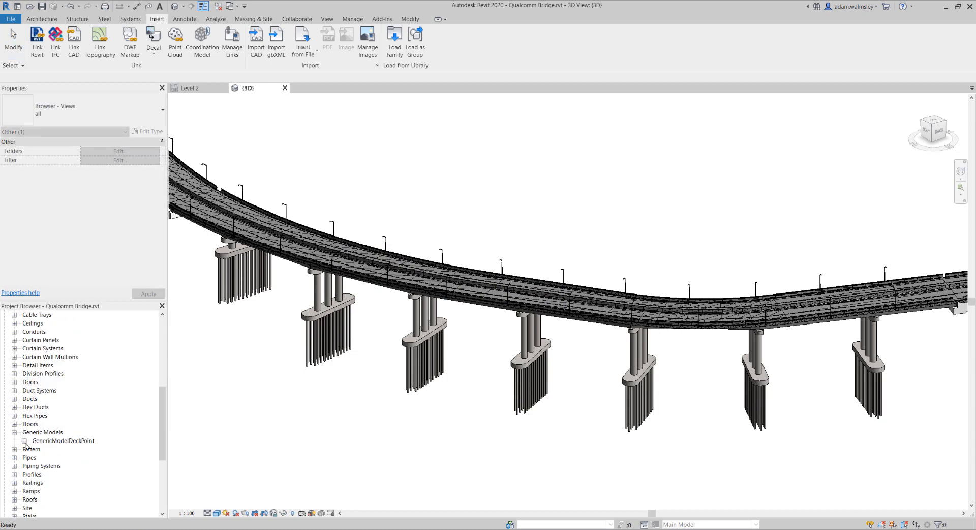
{"action": "left_click", "coordinate": [25, 440]}
{"action": "right_click", "coordinate": [61, 449]}
{"action": "left_click", "coordinate": [98, 393]}
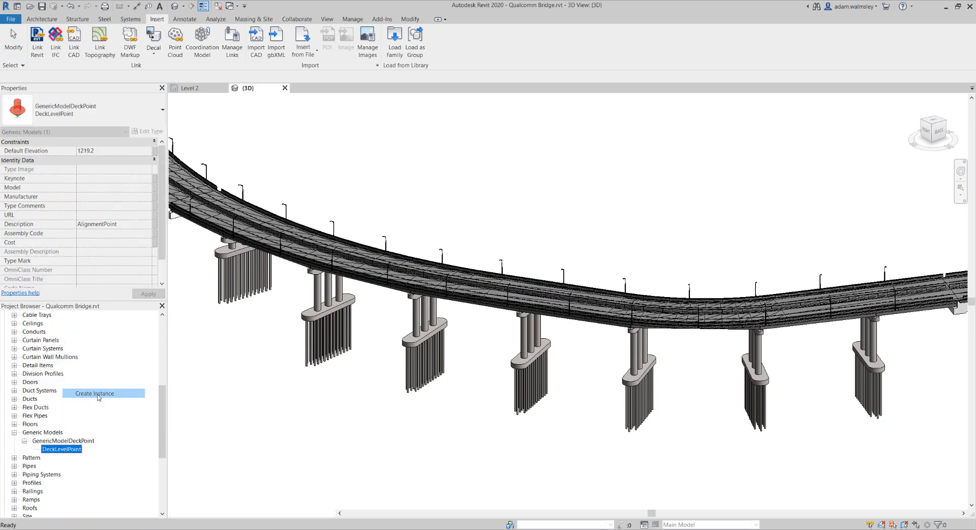
{"action": "scroll", "coordinate": [407, 341], "scroll_direction": "up", "scroll_amount": 5}
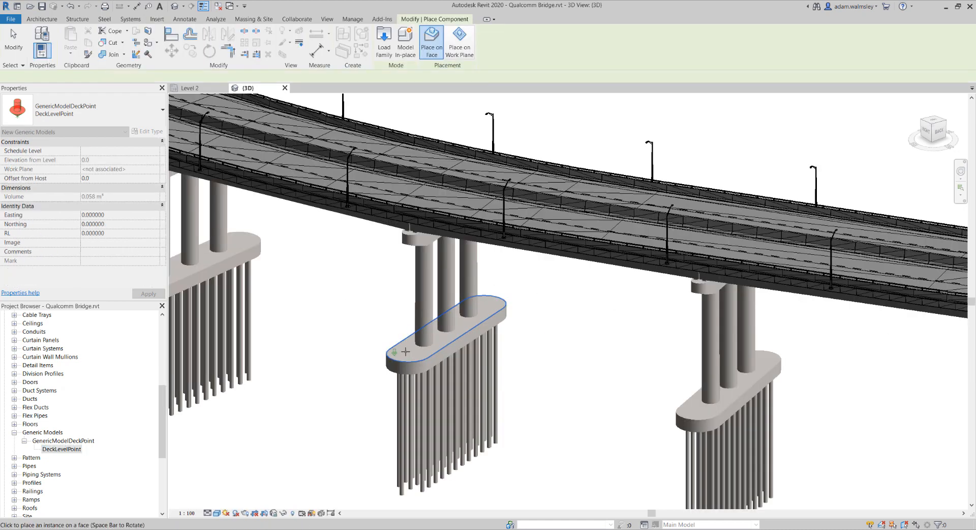
{"action": "scroll", "coordinate": [410, 339], "scroll_direction": "up", "scroll_amount": 4}
{"action": "left_click", "coordinate": [405, 338]}
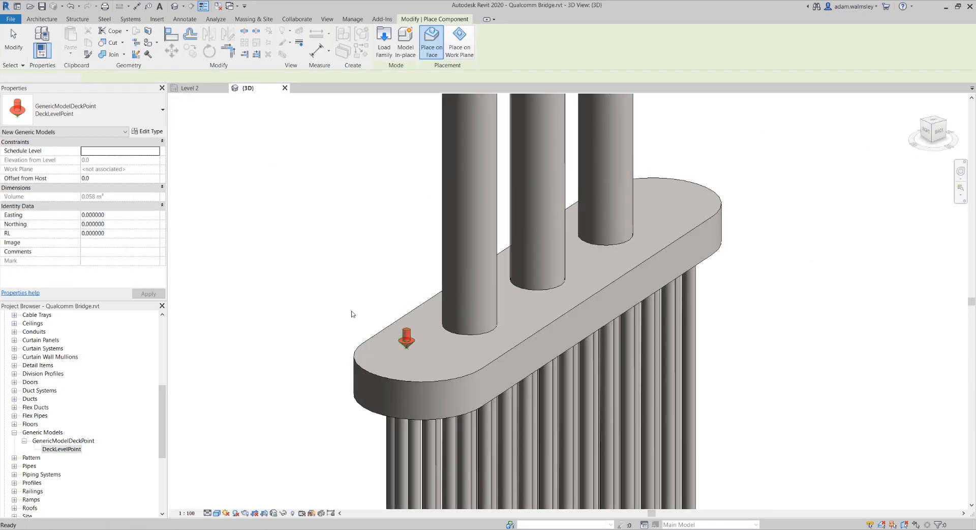
{"action": "key", "text": "Escape"}
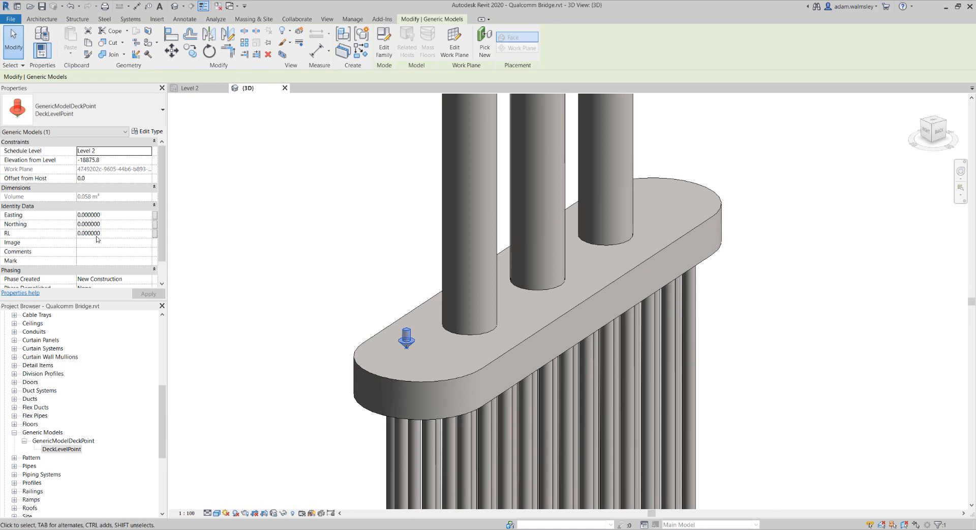
Step: Delete the deck level point from the pile cap
{"action": "scroll", "coordinate": [279, 271], "scroll_direction": "down", "scroll_amount": 2}
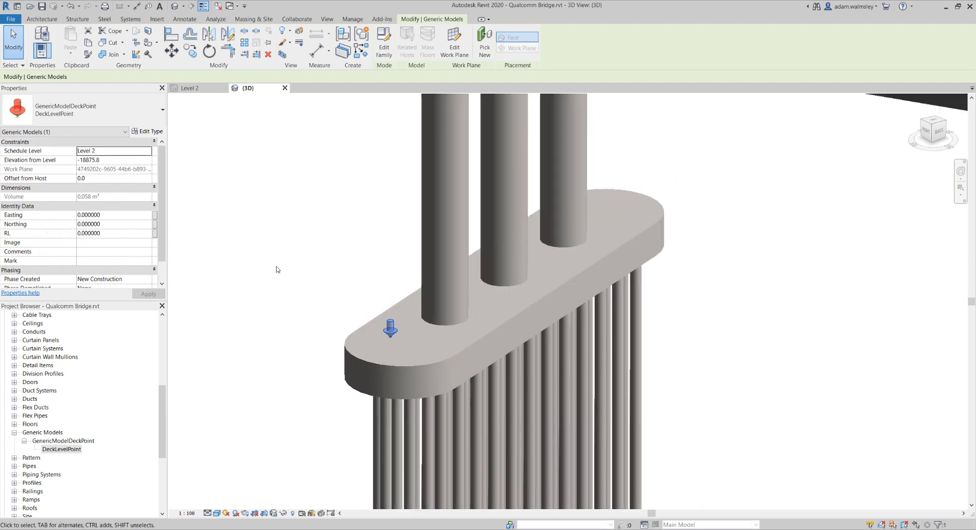
{"action": "left_click", "coordinate": [279, 271]}
{"action": "left_click", "coordinate": [390, 331]}
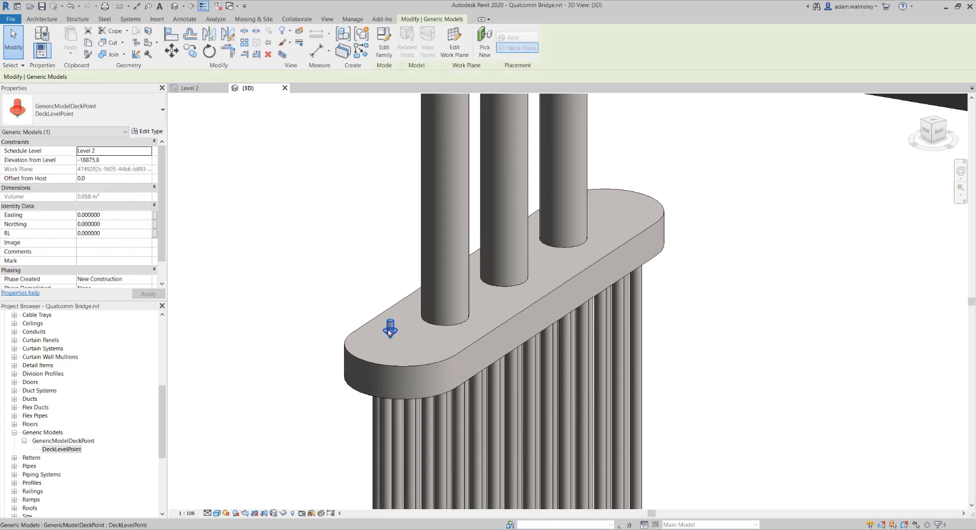
{"action": "key", "text": "Delete"}
Step: Orient the 3D view to the top of the bridge and set its visual style to Wireframe
{"action": "scroll", "coordinate": [389, 329], "scroll_direction": "down", "scroll_amount": 2}
{"action": "middle_click_drag", "start_coordinate": [389, 330], "coordinate": [512, 370]}
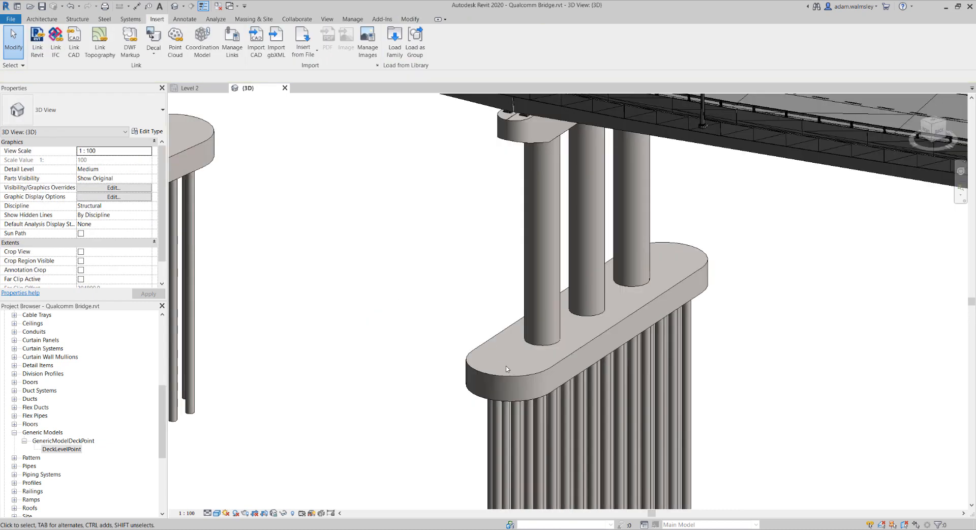
{"action": "scroll", "coordinate": [454, 319], "scroll_direction": "down", "scroll_amount": 4}
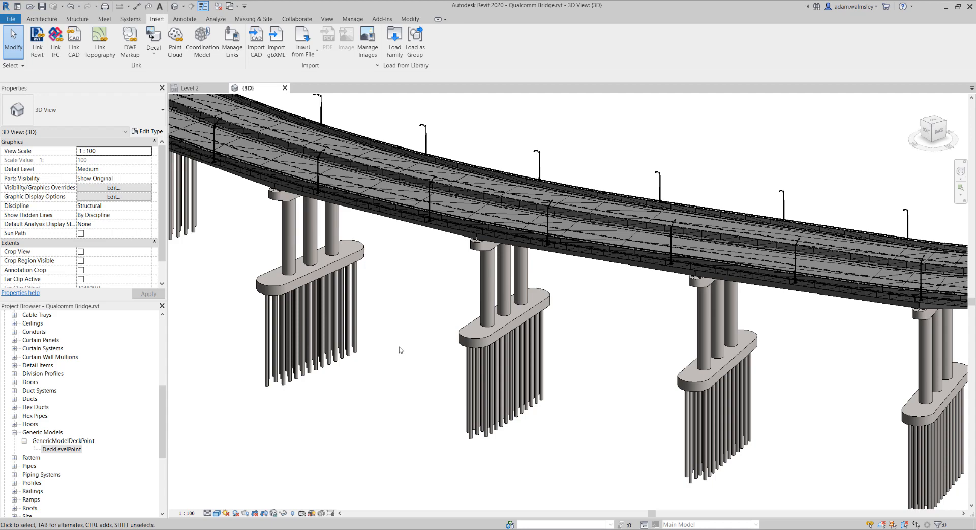
{"action": "mouse_move", "coordinate": [409, 353]}
{"action": "middle_mouse_down", "text": "shift"}
{"action": "mouse_move", "coordinate": [386, 342]}
{"action": "mouse_move", "coordinate": [405, 350]}
{"action": "middle_mouse_up", "text": "shift"}
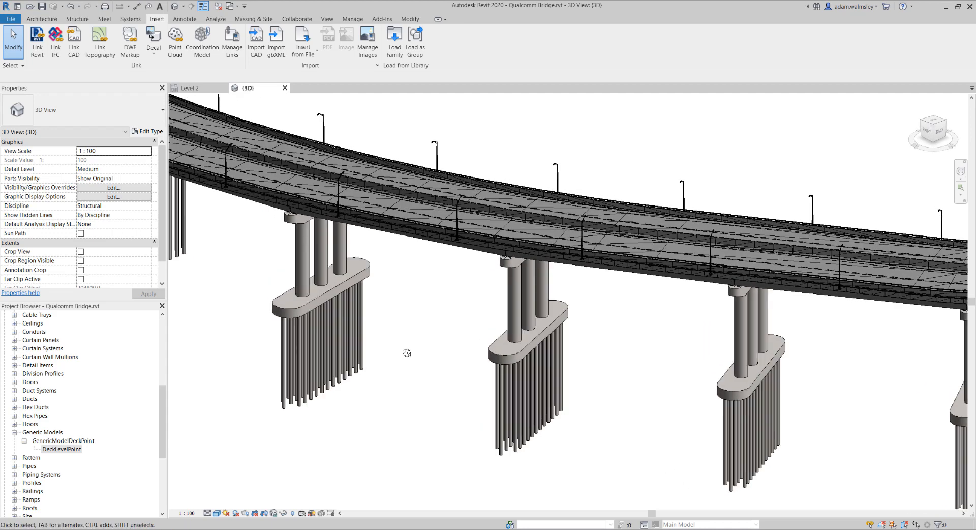
{"action": "left_click", "coordinate": [933, 123]}
{"action": "scroll", "coordinate": [510, 305], "scroll_direction": "up", "scroll_amount": 5}
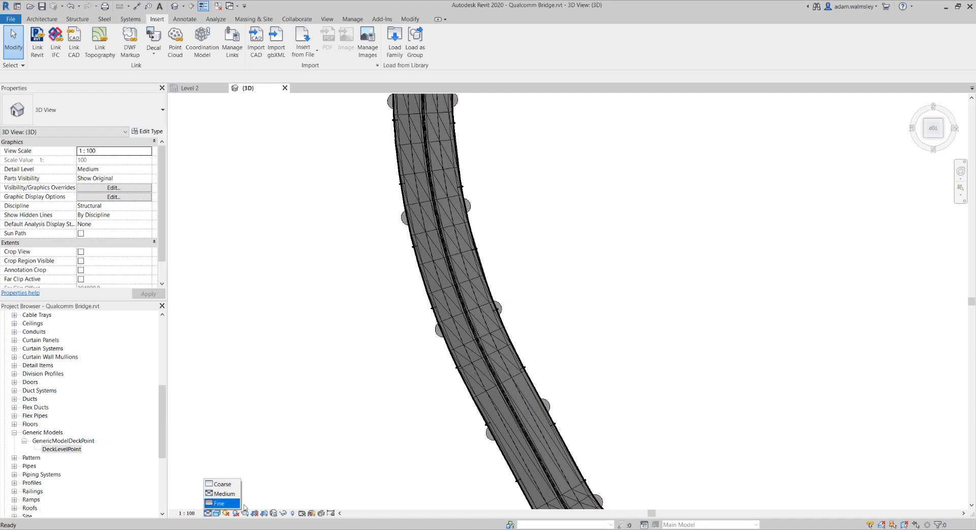
{"action": "left_click", "coordinate": [217, 513]}
{"action": "left_click", "coordinate": [236, 455]}
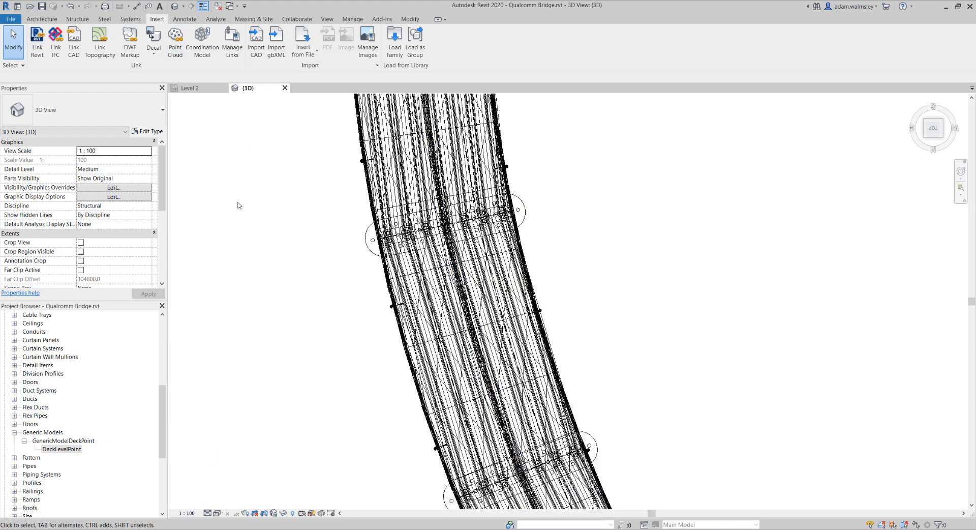
Step: Look through the model categories starting with L in the 3D view's visibility/graphic overrides
{"action": "key", "text": "v"}
{"action": "key", "text": "g"}
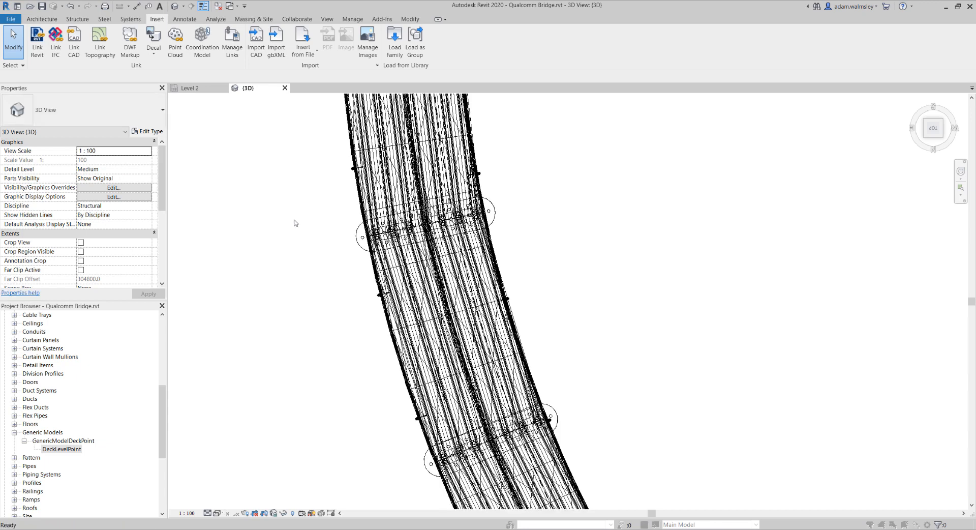
{"action": "left_click", "coordinate": [320, 275]}
{"action": "key", "text": "l"}
{"action": "key", "text": "l"}
{"action": "key", "text": "l"}
{"action": "key", "text": "l"}
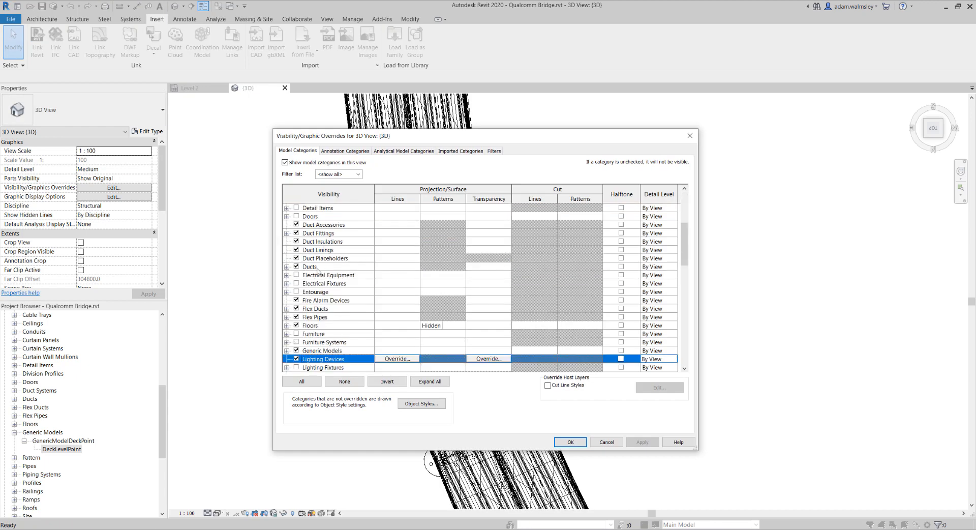
{"action": "left_click", "coordinate": [580, 446]}
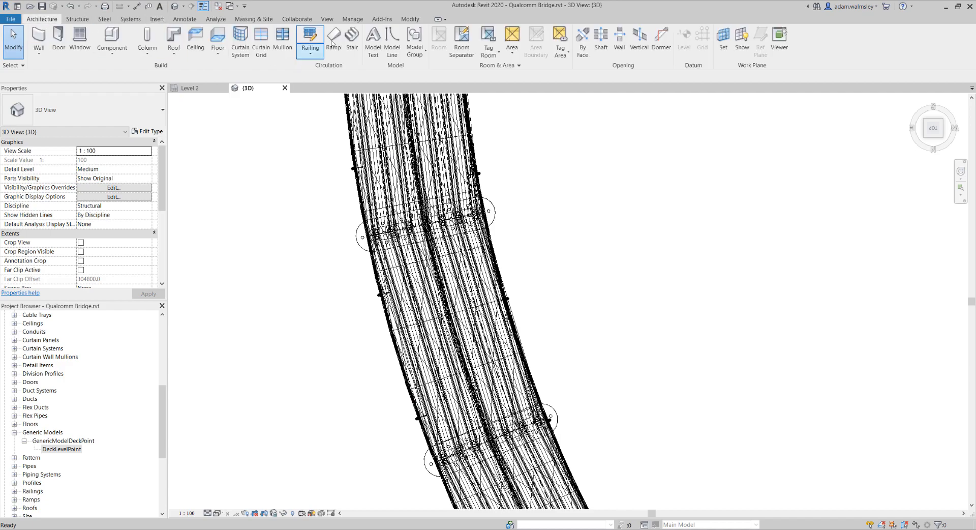
Step: Draw a straight model line about 10 m long across a pier, joining the centres of its two outer columns
{"action": "left_click", "coordinate": [391, 40]}
{"action": "scroll", "coordinate": [414, 202], "scroll_direction": "up", "scroll_amount": 6}
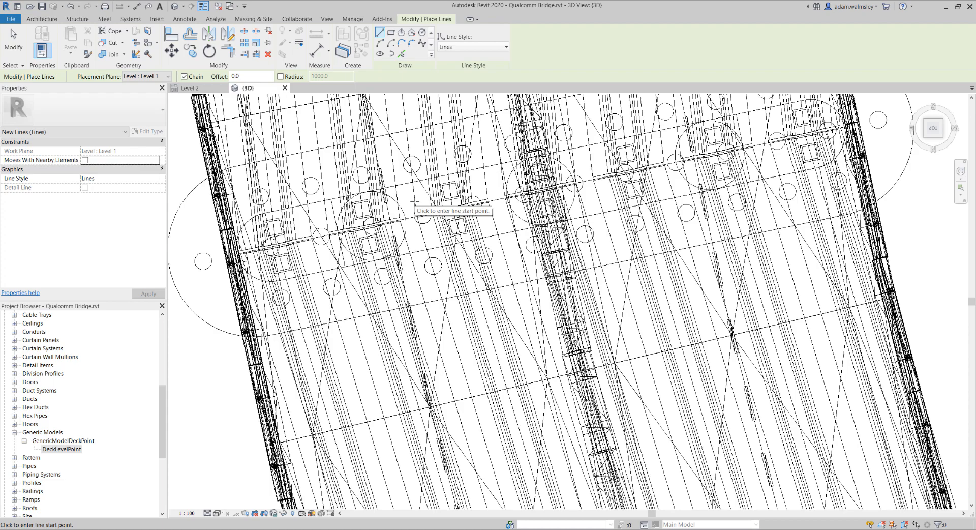
{"action": "scroll", "coordinate": [411, 202], "scroll_direction": "down", "scroll_amount": 1}
{"action": "middle_click_drag", "start_coordinate": [408, 202], "coordinate": [405, 216]}
{"action": "scroll", "coordinate": [388, 223], "scroll_direction": "up", "scroll_amount": 2}
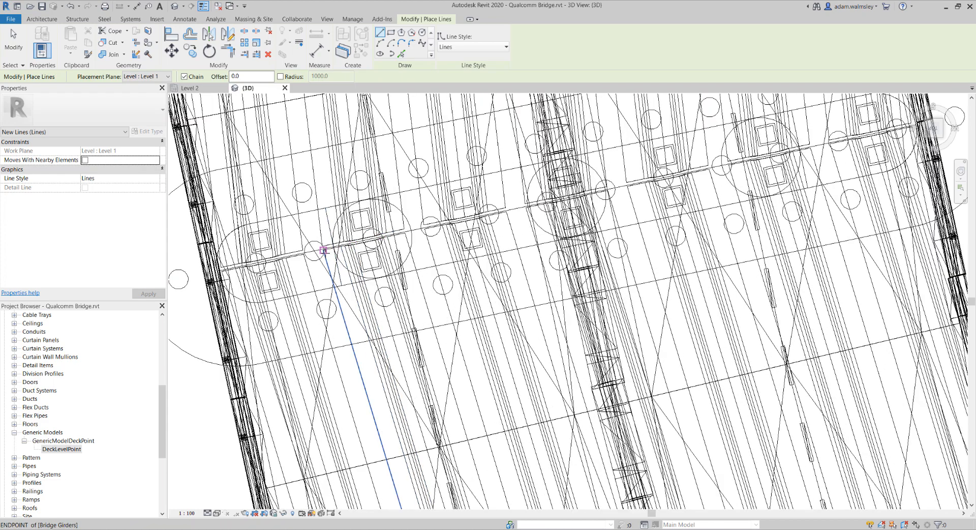
{"action": "left_click", "coordinate": [324, 250]}
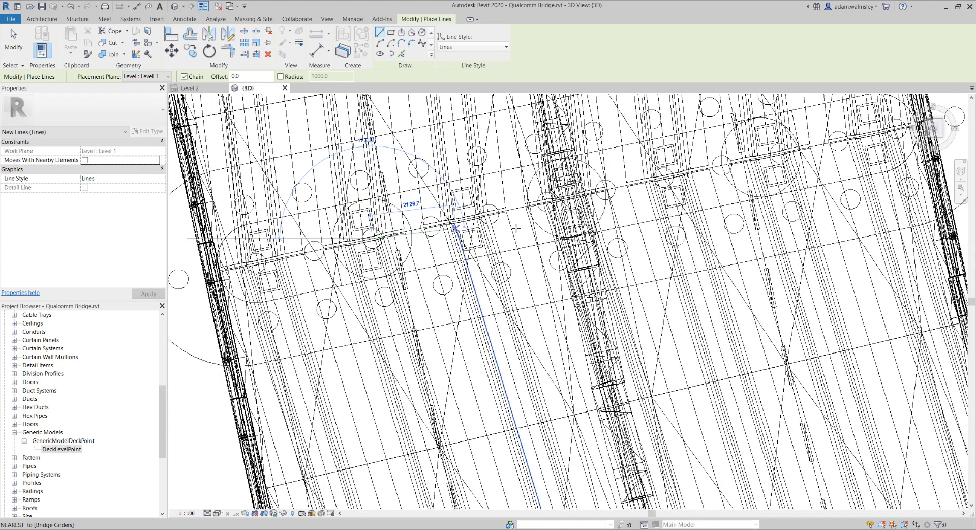
{"action": "scroll", "coordinate": [567, 223], "scroll_direction": "down", "scroll_amount": 2}
{"action": "middle_click_drag", "start_coordinate": [571, 222], "coordinate": [365, 275]}
{"action": "scroll", "coordinate": [526, 216], "scroll_direction": "up", "scroll_amount": 4}
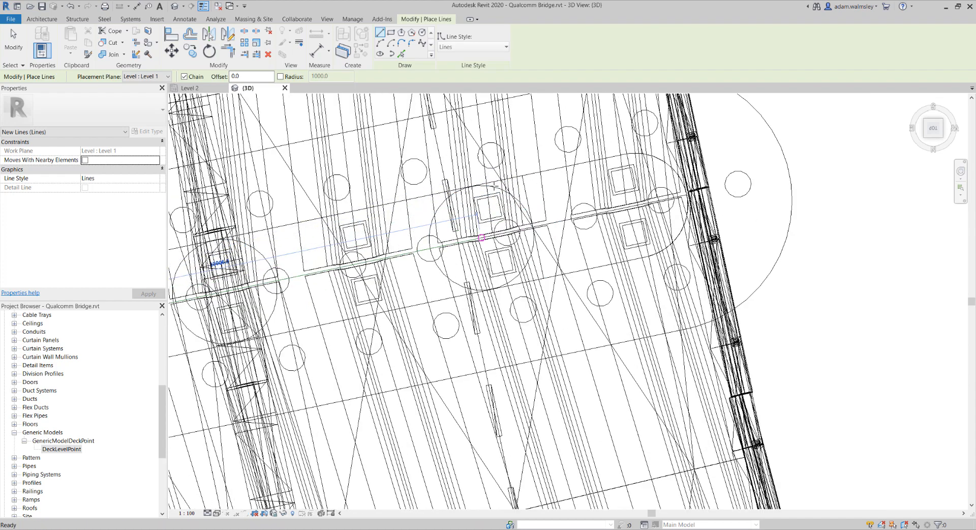
{"action": "key", "text": "Escape"}
{"action": "key", "text": "Escape"}
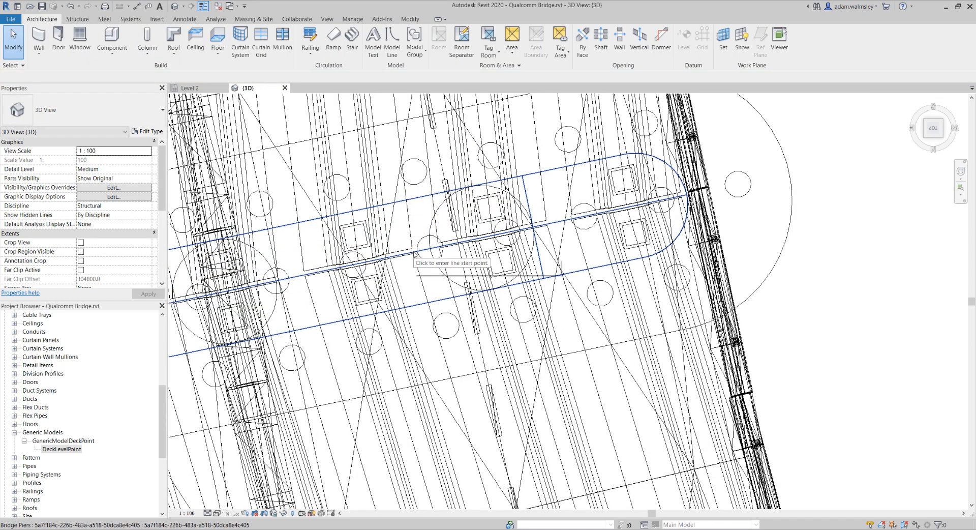
Step: Set the length of the model line across the pier to 20000 mm
{"action": "left_click", "coordinate": [417, 253]}
{"action": "scroll", "coordinate": [417, 253], "scroll_direction": "down", "scroll_amount": 2}
{"action": "middle_click_drag", "start_coordinate": [417, 252], "coordinate": [534, 253]}
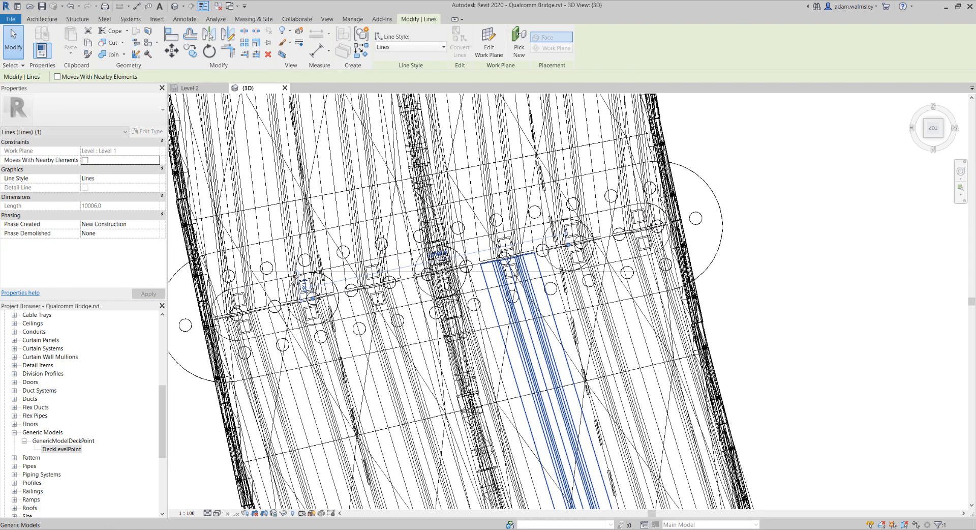
{"action": "left_click", "coordinate": [435, 251]}
{"action": "type", "text": "200"}
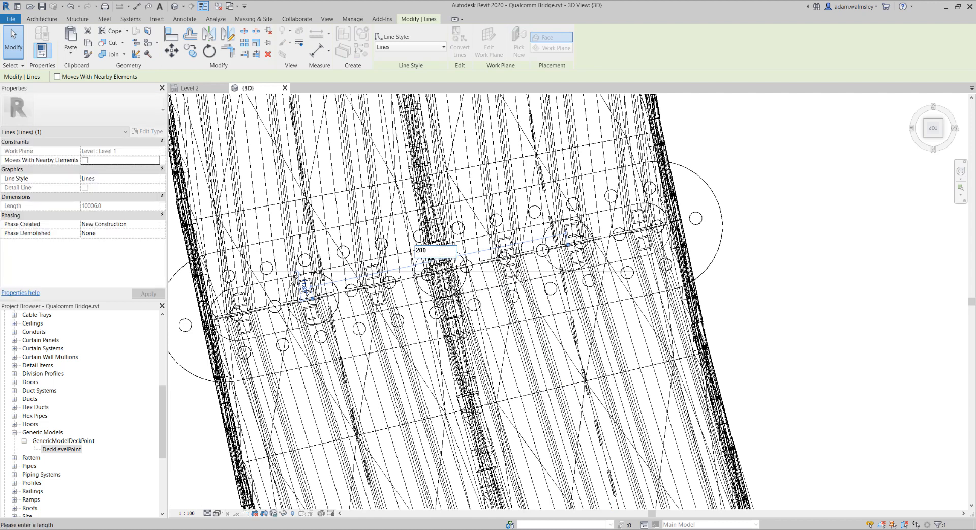
{"action": "type", "text": "00"}
{"action": "key", "text": "Return"}
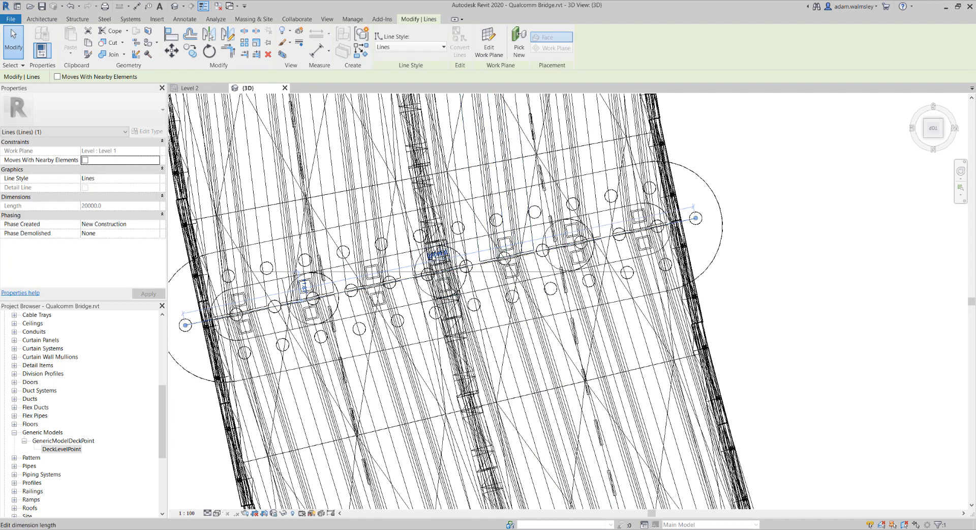
Step: Extend the pier's model line to a length of 35 m so it crosses the full deck width
{"action": "left_click", "coordinate": [430, 256]}
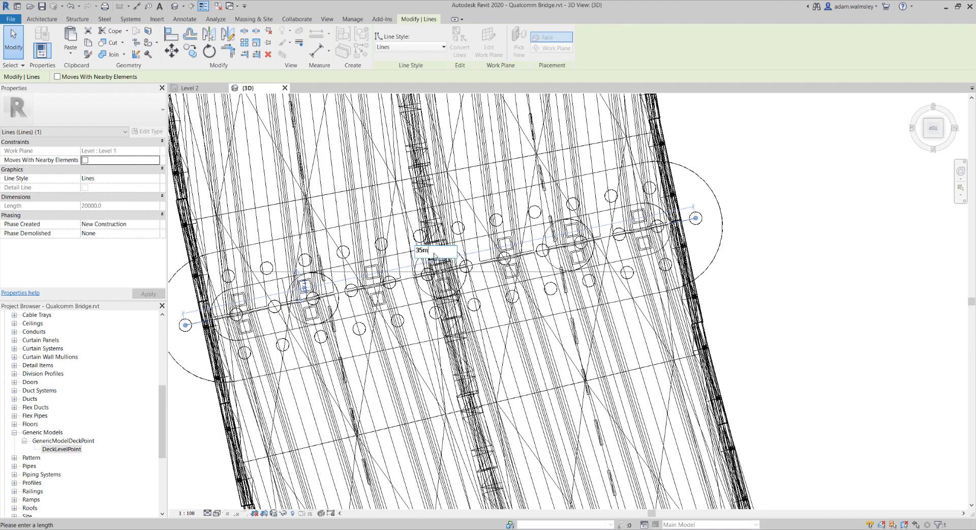
{"action": "key", "text": "Return"}
{"action": "scroll", "coordinate": [447, 335], "scroll_direction": "down", "scroll_amount": 3}
{"action": "key", "text": "Escape"}
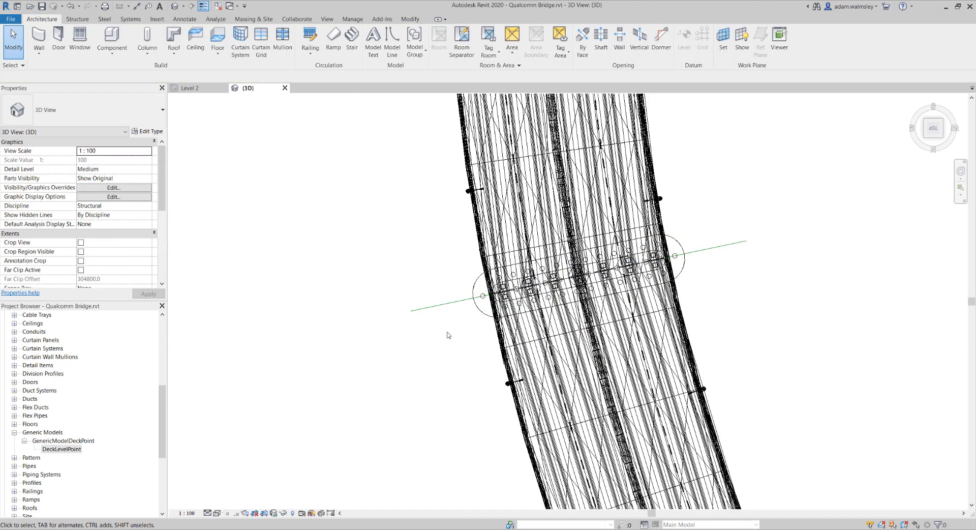
Step: Create a similar model line about 10 m long across the next pier, joining the centres of its outer columns
{"action": "middle_click_drag", "start_coordinate": [447, 335], "coordinate": [352, 205]}
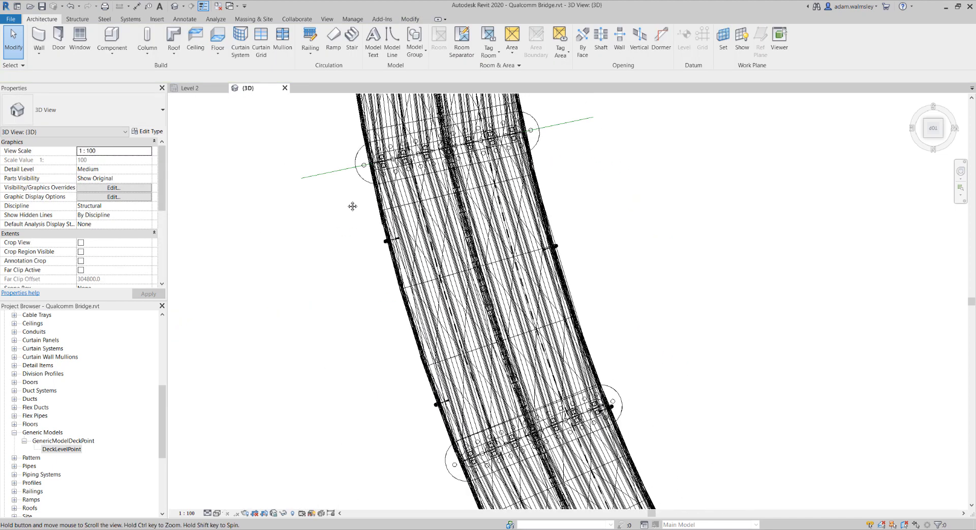
{"action": "left_click", "coordinate": [333, 171]}
{"action": "right_click", "coordinate": [333, 172]}
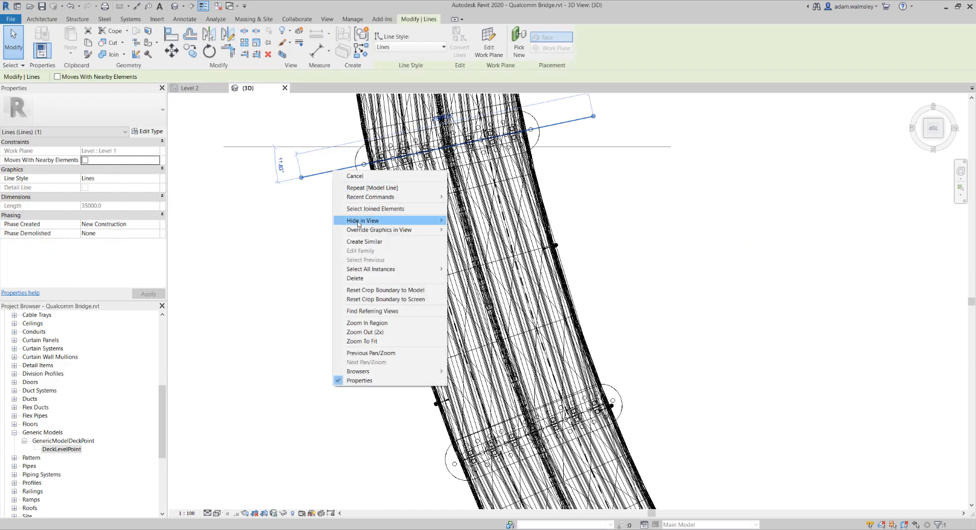
{"action": "left_click", "coordinate": [385, 241]}
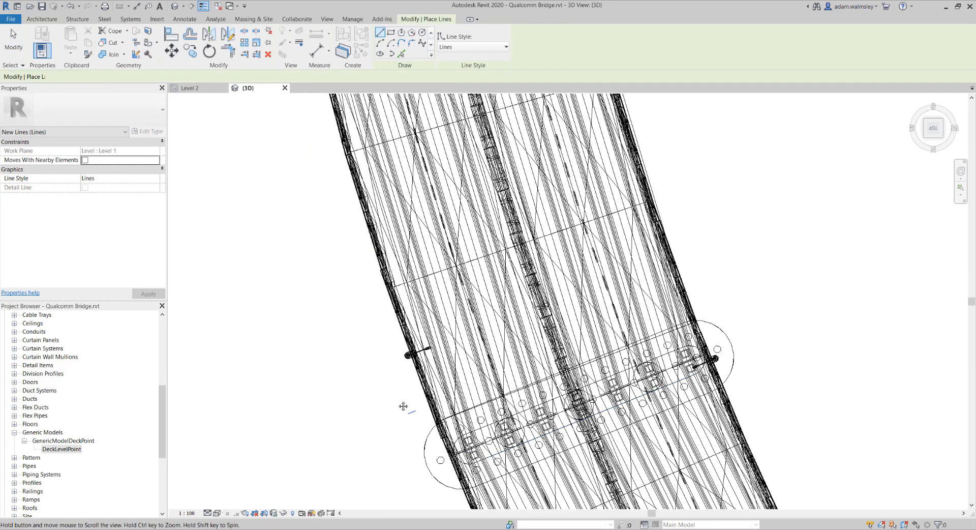
{"action": "scroll", "coordinate": [561, 460], "scroll_direction": "up", "scroll_amount": 5}
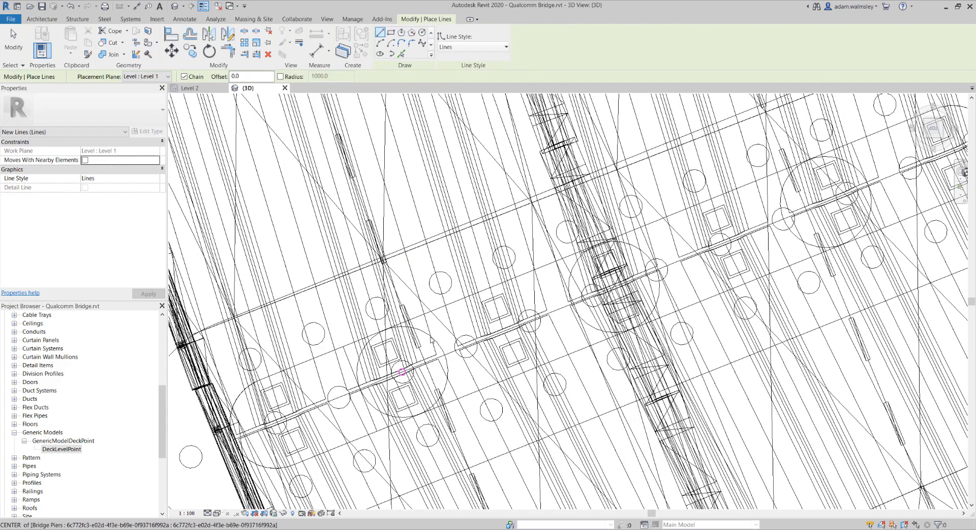
{"action": "left_click", "coordinate": [402, 371]}
{"action": "scroll", "coordinate": [635, 279], "scroll_direction": "down", "scroll_amount": 1}
{"action": "middle_click_drag", "start_coordinate": [638, 277], "coordinate": [383, 350]}
{"action": "scroll", "coordinate": [549, 263], "scroll_direction": "up", "scroll_amount": 3}
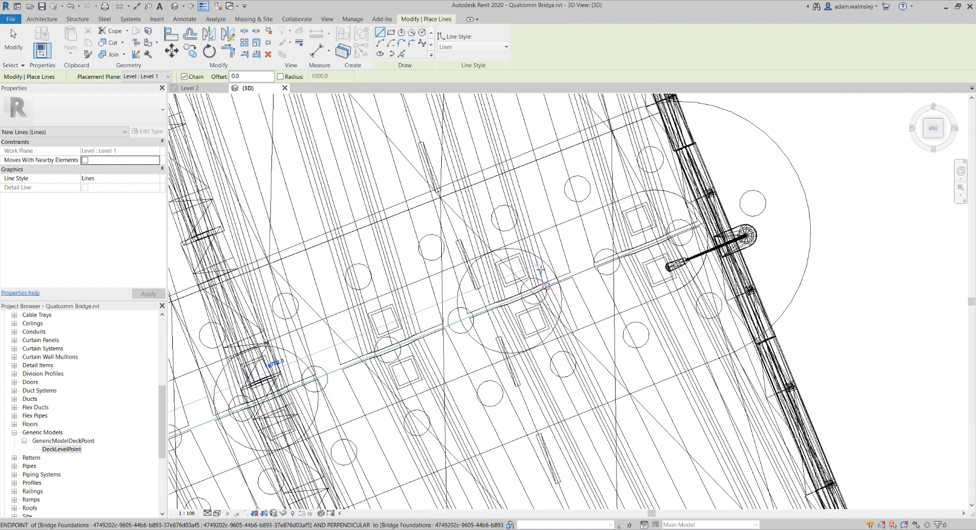
{"action": "key", "text": "Escape"}
{"action": "key", "text": "Escape"}
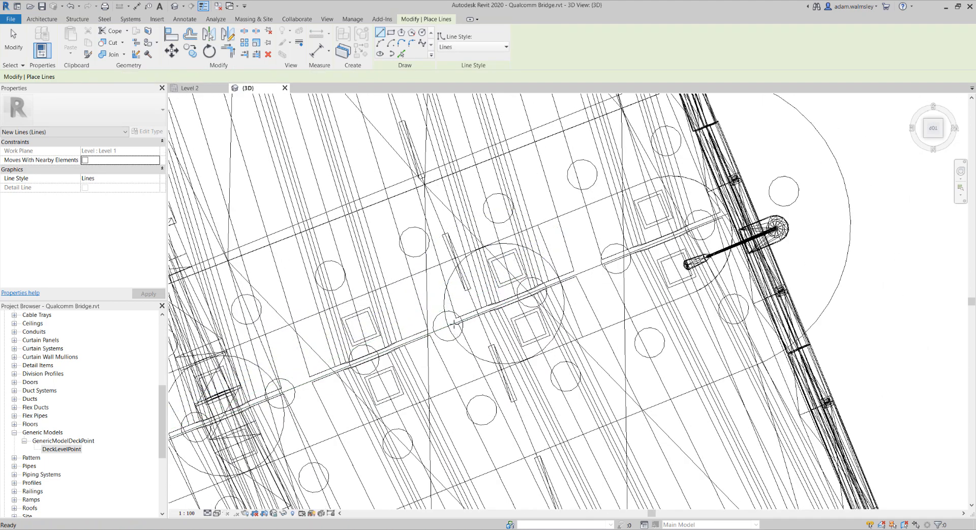
Step: Set the length of the second pier's model line to 35 m
{"action": "left_click", "coordinate": [454, 325]}
{"action": "scroll", "coordinate": [454, 324], "scroll_direction": "down", "scroll_amount": 3}
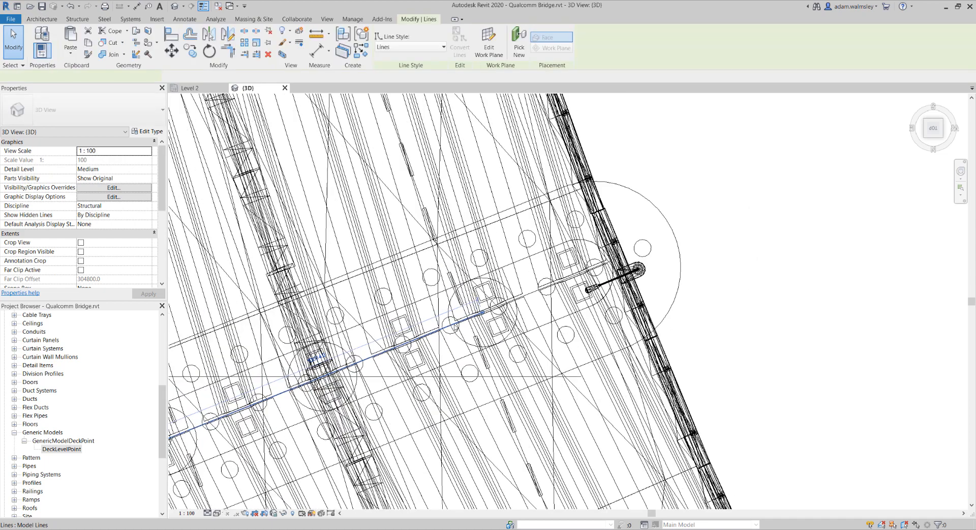
{"action": "left_click", "coordinate": [339, 350]}
{"action": "type", "text": "3"}
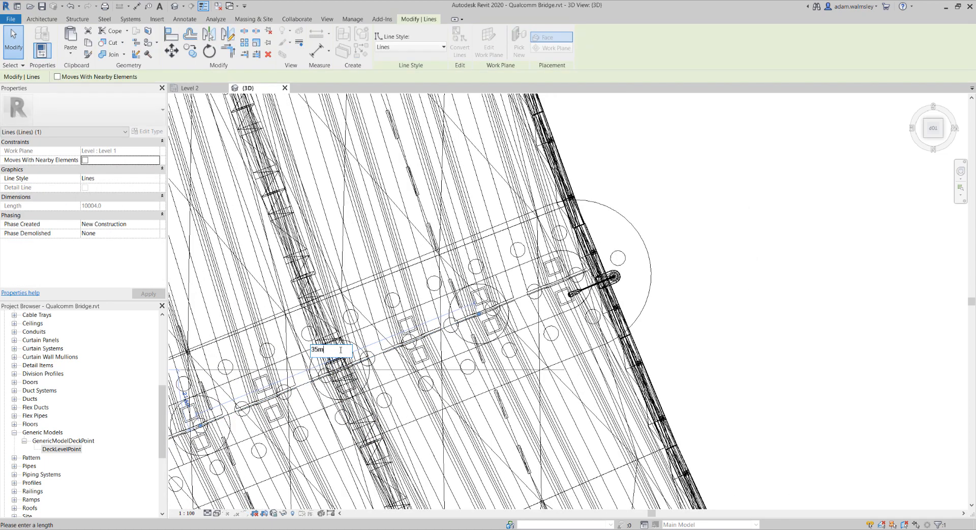
{"action": "type", "text": "5m"}
{"action": "key", "text": "Return"}
{"action": "scroll", "coordinate": [481, 378], "scroll_direction": "down", "scroll_amount": 5}
{"action": "key", "text": "Escape"}
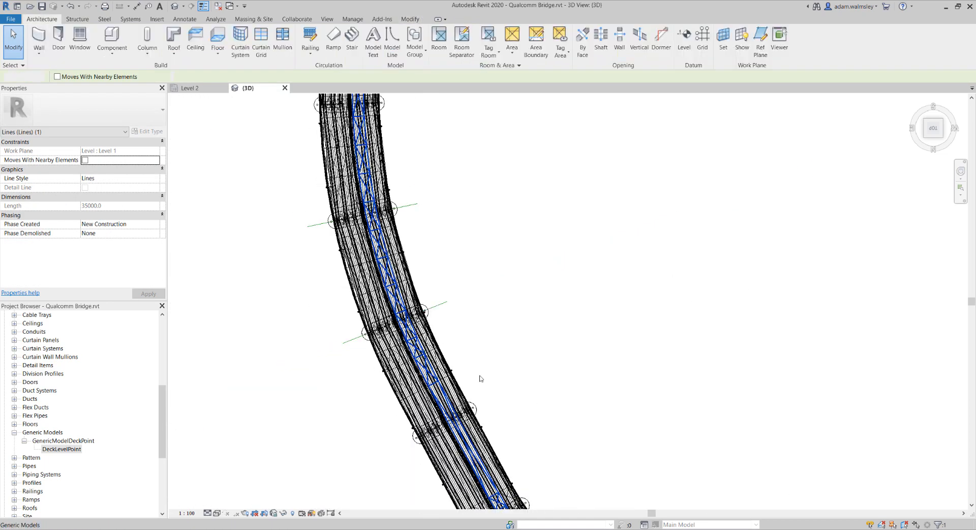
Step: Create a similar model line across the third pier, joining the centres of its columns
{"action": "key", "text": "Escape"}
{"action": "scroll", "coordinate": [468, 305], "scroll_direction": "up", "scroll_amount": 5}
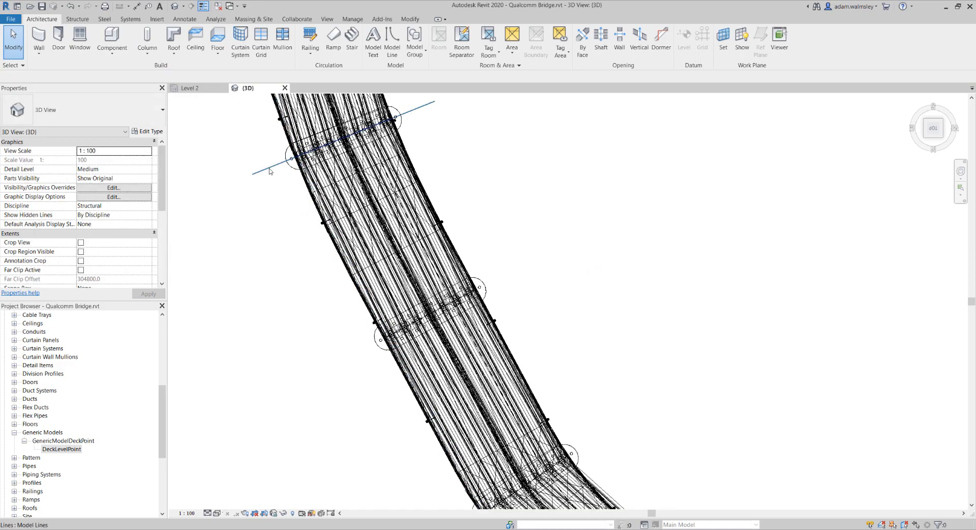
{"action": "right_click", "coordinate": [269, 168]}
{"action": "left_click", "coordinate": [301, 240]}
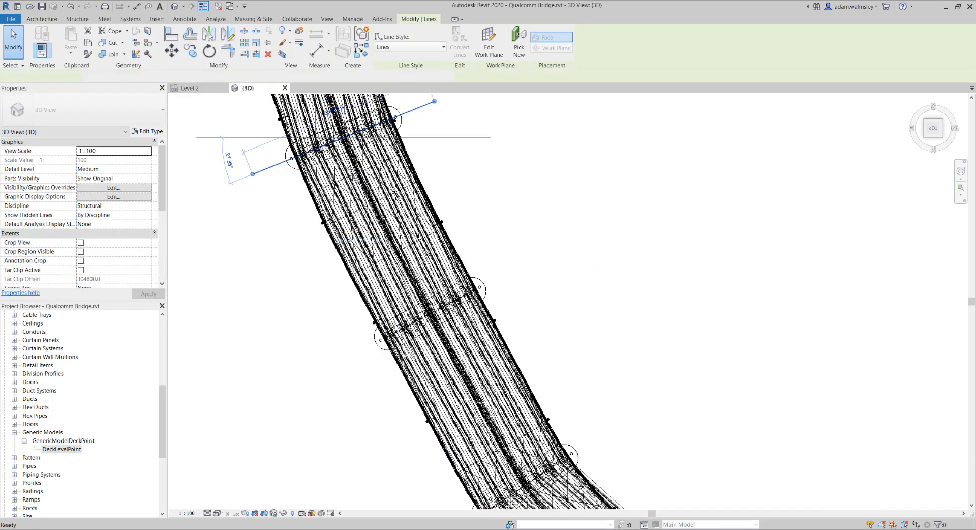
{"action": "scroll", "coordinate": [458, 273], "scroll_direction": "up", "scroll_amount": 8}
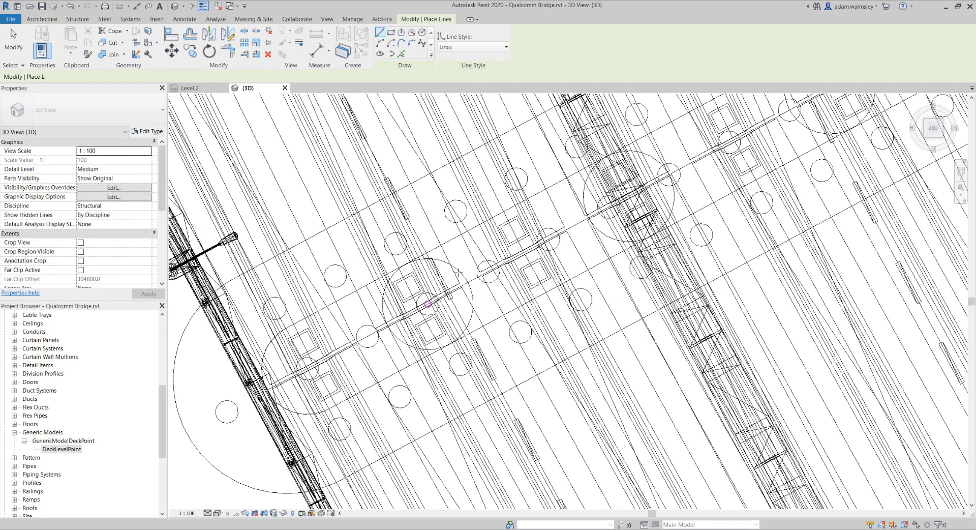
{"action": "left_click", "coordinate": [458, 273]}
{"action": "scroll", "coordinate": [470, 268], "scroll_direction": "down", "scroll_amount": 5}
{"action": "middle_click_drag", "start_coordinate": [595, 213], "coordinate": [393, 316]}
{"action": "scroll", "coordinate": [453, 265], "scroll_direction": "up", "scroll_amount": 1}
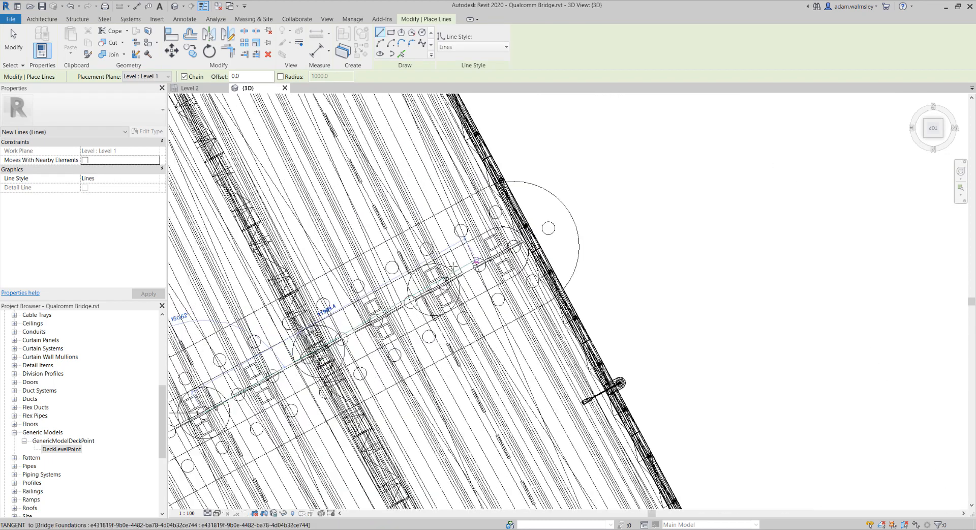
{"action": "scroll", "coordinate": [452, 266], "scroll_direction": "up", "scroll_amount": 3}
{"action": "key", "text": "Escape"}
{"action": "key", "text": "Escape"}
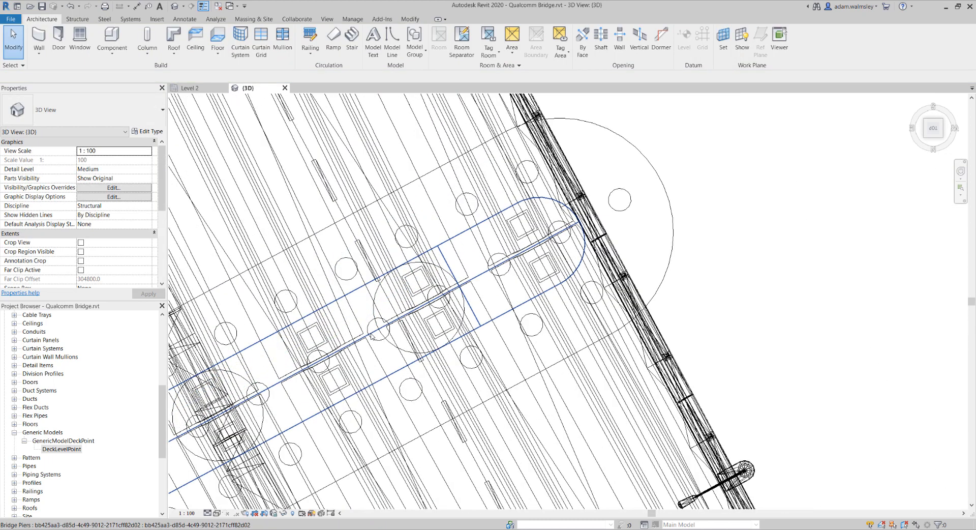
Step: Set the length of the third pier's model line to 35000 mm and deselect it
{"action": "key", "text": "Tab"}
{"action": "left_click", "coordinate": [372, 333]}
{"action": "scroll", "coordinate": [371, 333], "scroll_direction": "down", "scroll_amount": 3}
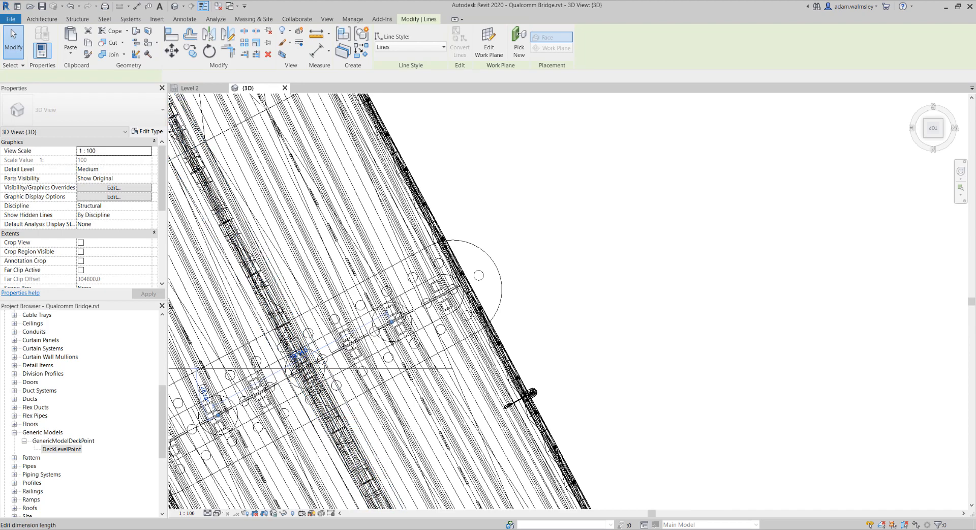
{"action": "left_click", "coordinate": [300, 351]}
{"action": "type", "text": "35000"}
{"action": "key", "text": "Return"}
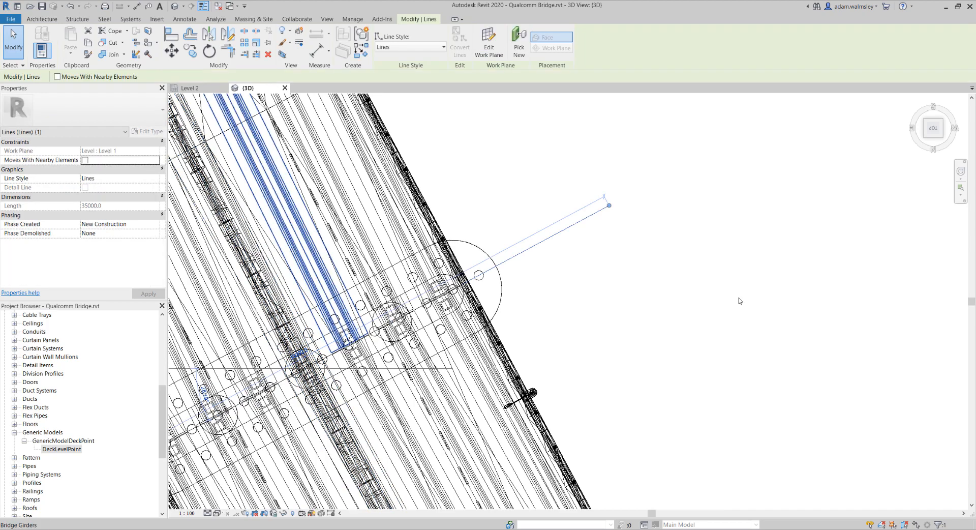
{"action": "scroll", "coordinate": [688, 293], "scroll_direction": "down", "scroll_amount": 4}
{"action": "left_click", "coordinate": [690, 292]}
{"action": "scroll", "coordinate": [692, 300], "scroll_direction": "down", "scroll_amount": 1}
{"action": "middle_click_drag", "start_coordinate": [691, 323], "coordinate": [646, 397]}
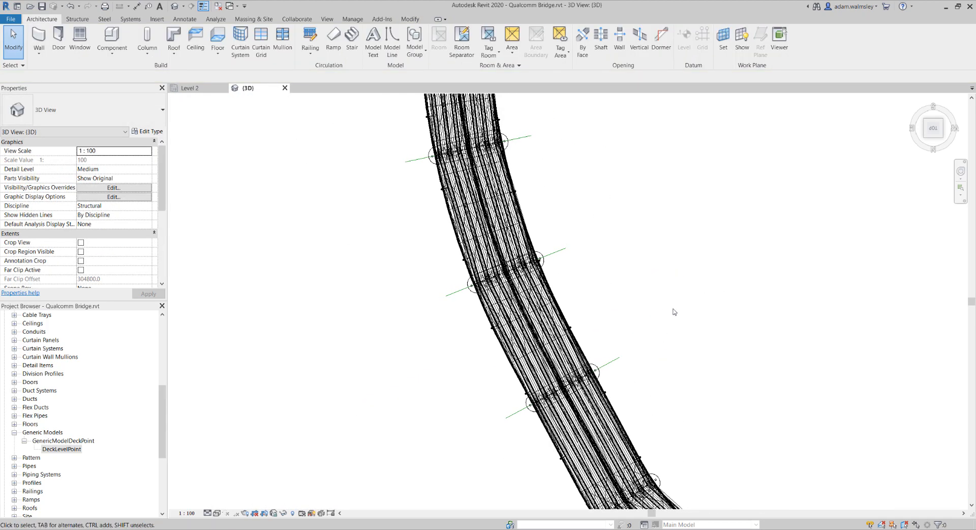
{"action": "middle_click_drag", "start_coordinate": [676, 308], "coordinate": [646, 323]}
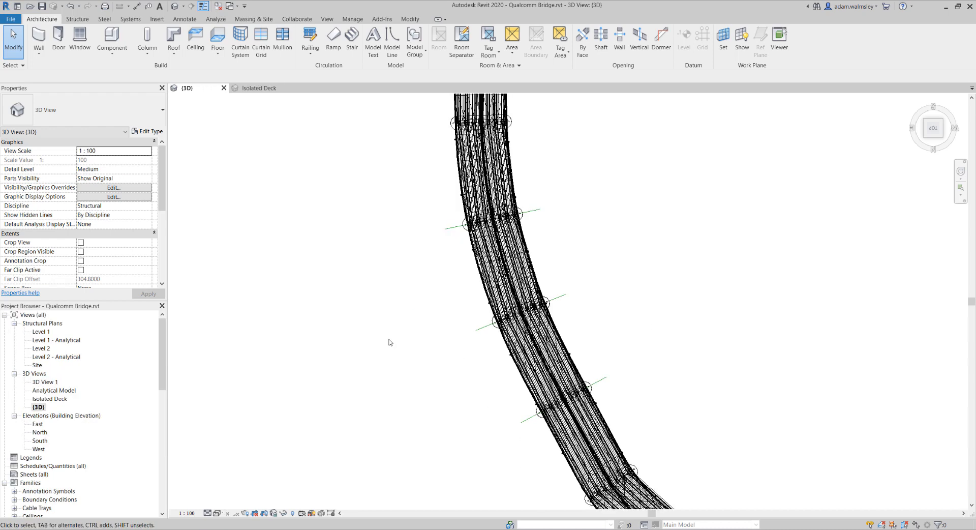
Step: Show the imported categories, including 2020_ADSK_CIVIL Alignment.dwg, in the 3D view
{"action": "middle_click_drag", "start_coordinate": [390, 341], "coordinate": [504, 399]}
{"action": "key", "text": "v"}
{"action": "key", "text": "g"}
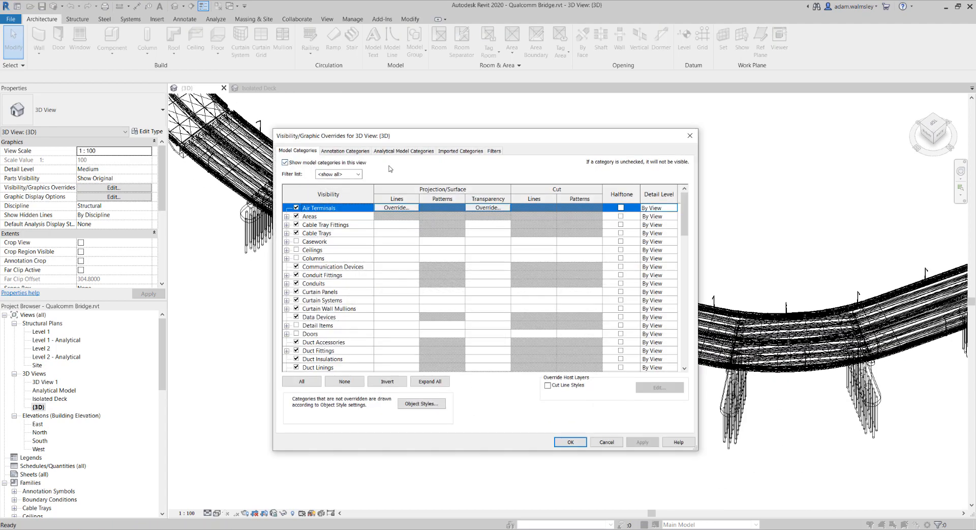
{"action": "left_click", "coordinate": [450, 152]}
{"action": "left_click", "coordinate": [286, 163]}
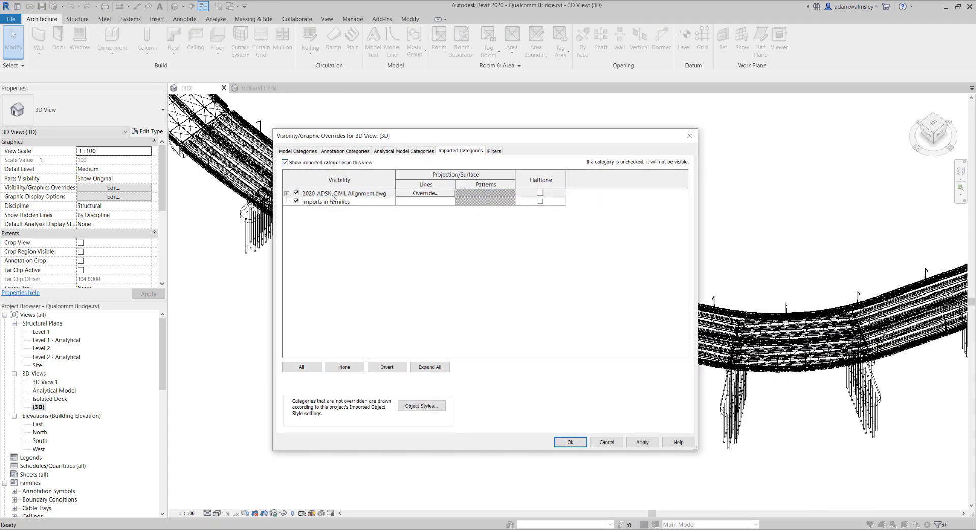
{"action": "left_click", "coordinate": [567, 439]}
{"action": "scroll", "coordinate": [496, 400], "scroll_direction": "up", "scroll_amount": 4}
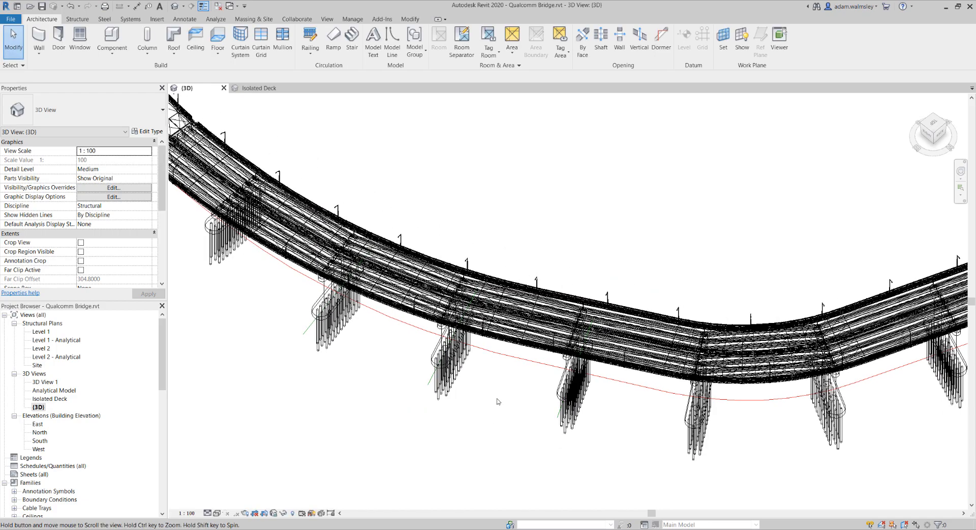
{"action": "left_click", "coordinate": [408, 384]}
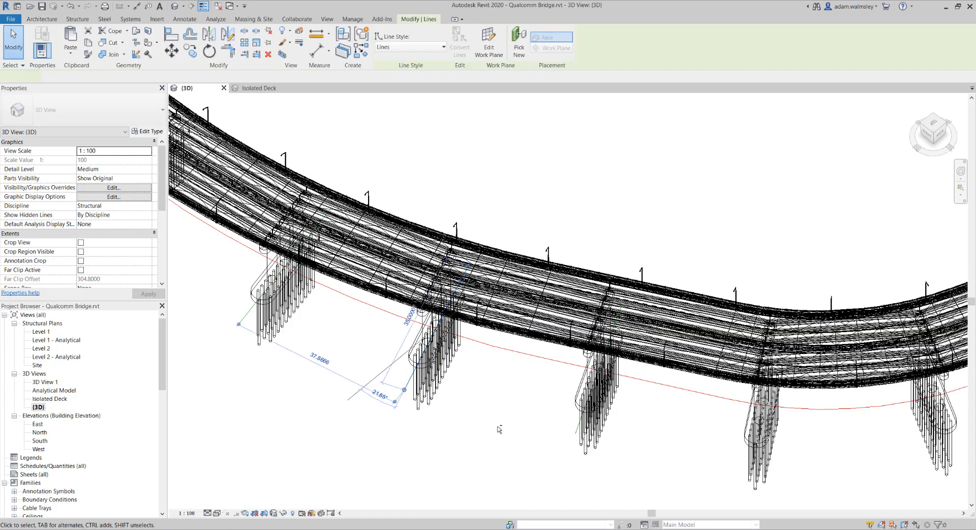
{"action": "middle_click_drag", "start_coordinate": [498, 429], "coordinate": [525, 393], "text": "shift"}
{"action": "key", "text": "Escape"}
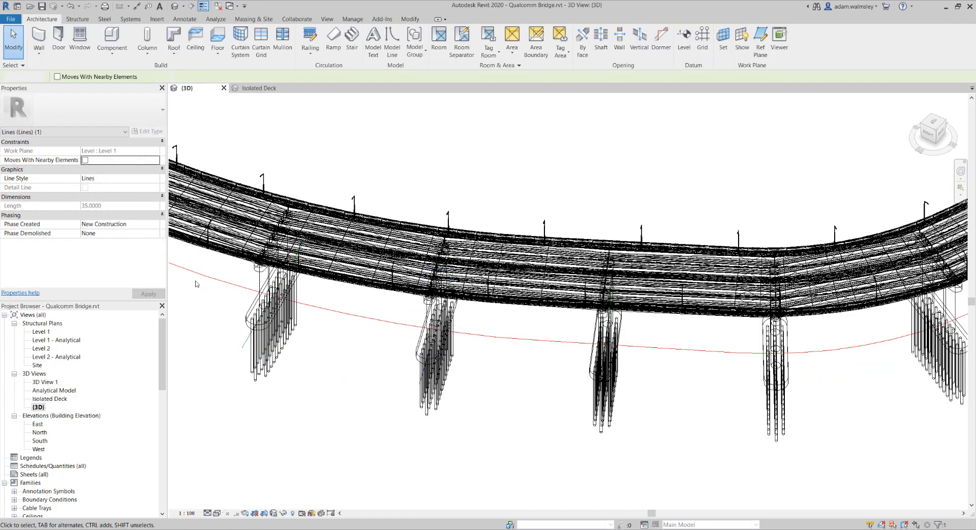
{"action": "key", "text": "Escape"}
Step: Create model lines by picking the segments of the imported alignment that run beneath the deck past the piers, with zero offset
{"action": "middle_click_drag", "start_coordinate": [492, 425], "coordinate": [402, 392], "text": "shift"}
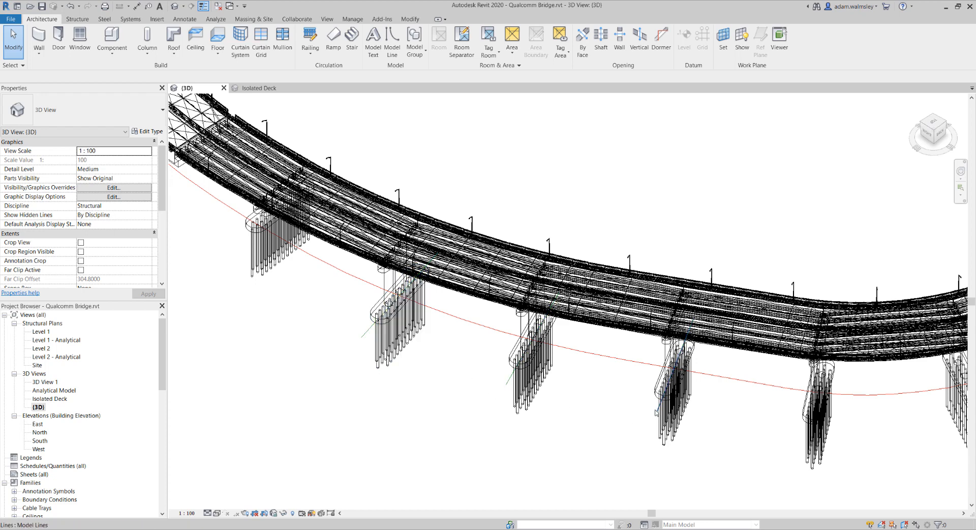
{"action": "left_click", "coordinate": [392, 40]}
{"action": "left_click", "coordinate": [402, 55]}
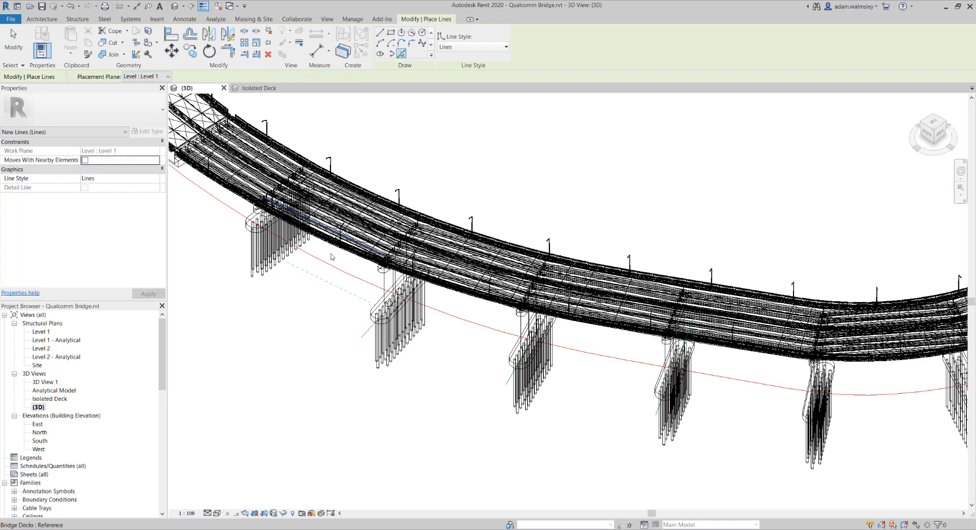
{"action": "left_click", "coordinate": [643, 366]}
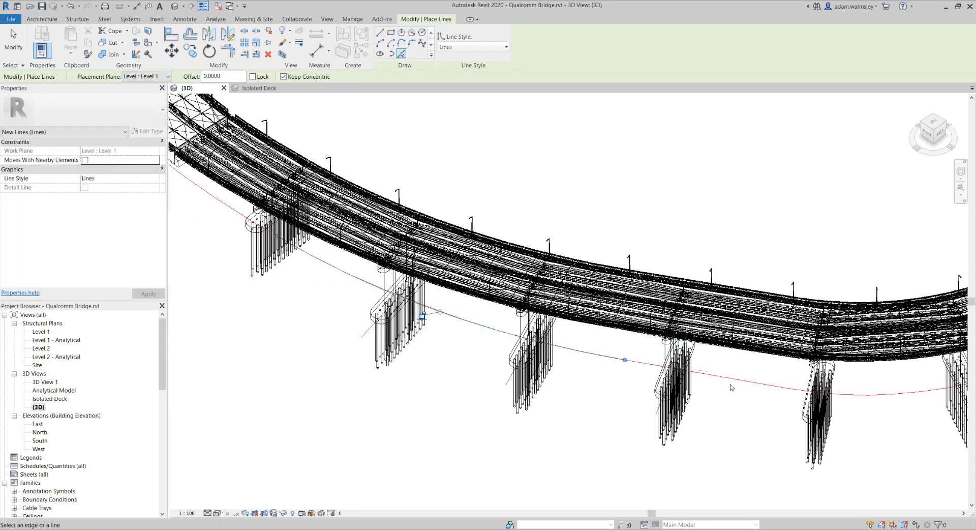
{"action": "left_click", "coordinate": [847, 398]}
{"action": "middle_click_drag", "start_coordinate": [709, 429], "coordinate": [678, 416]}
{"action": "key", "text": "Escape"}
{"action": "key", "text": "Escape"}
{"action": "scroll", "coordinate": [486, 383], "scroll_direction": "down", "scroll_amount": 1}
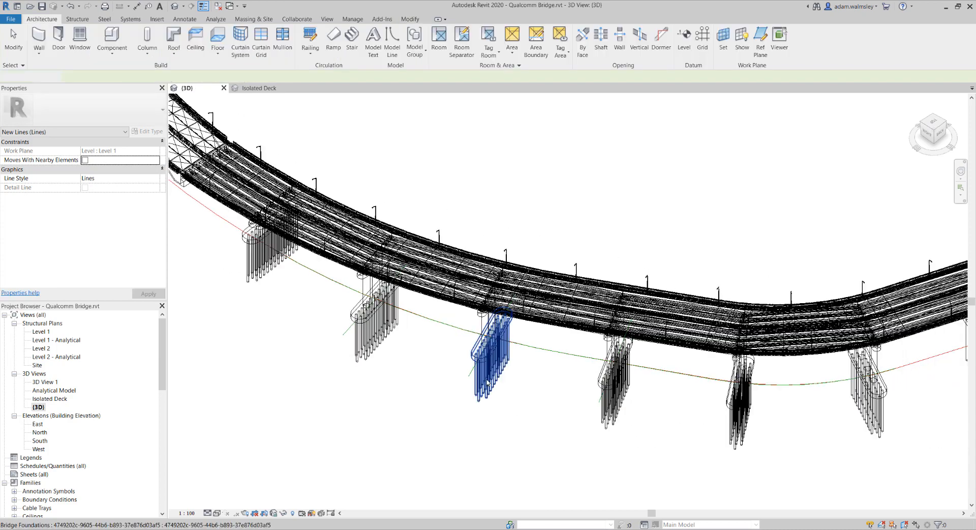
Step: Hide the imported categories in the 3D view so only the traced model lines remain displayed
{"action": "scroll", "coordinate": [486, 381], "scroll_direction": "down", "scroll_amount": 2}
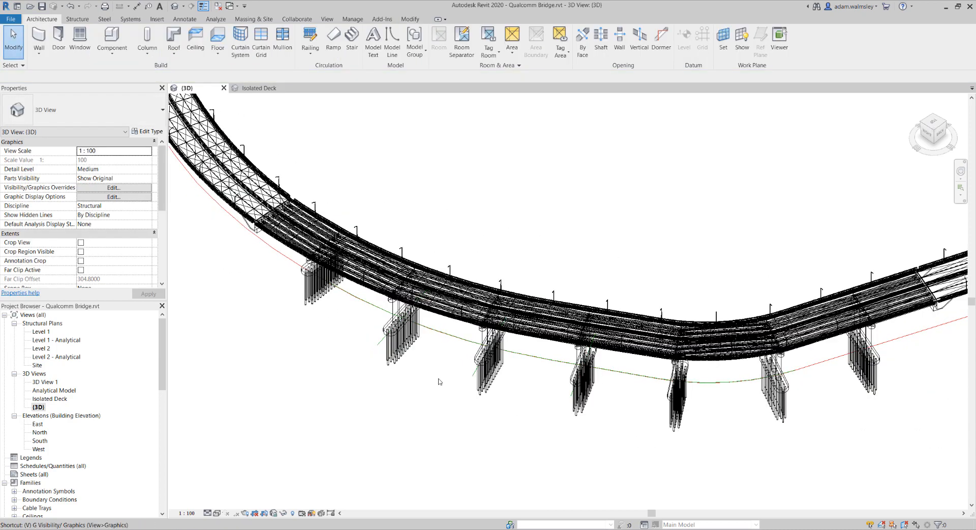
{"action": "key", "text": "g"}
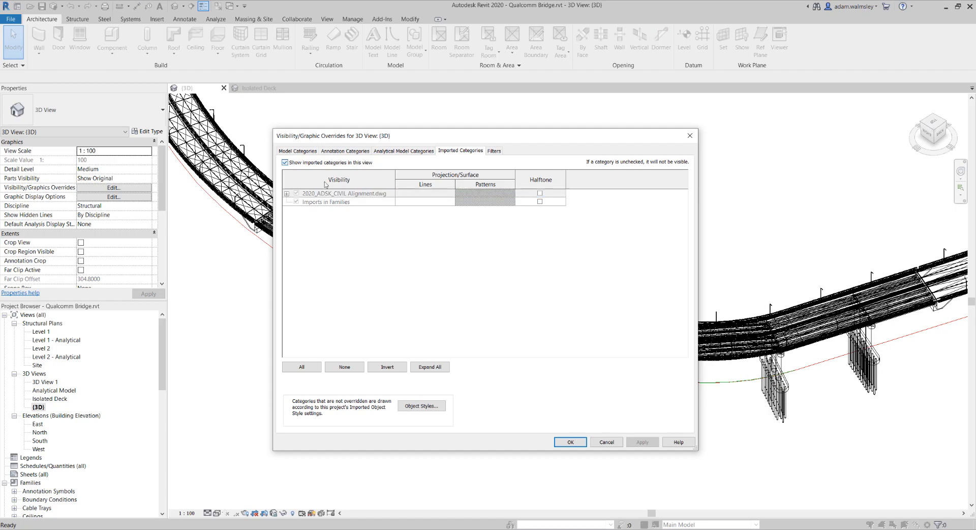
{"action": "left_click", "coordinate": [570, 442]}
{"action": "scroll", "coordinate": [437, 359], "scroll_direction": "up", "scroll_amount": 3}
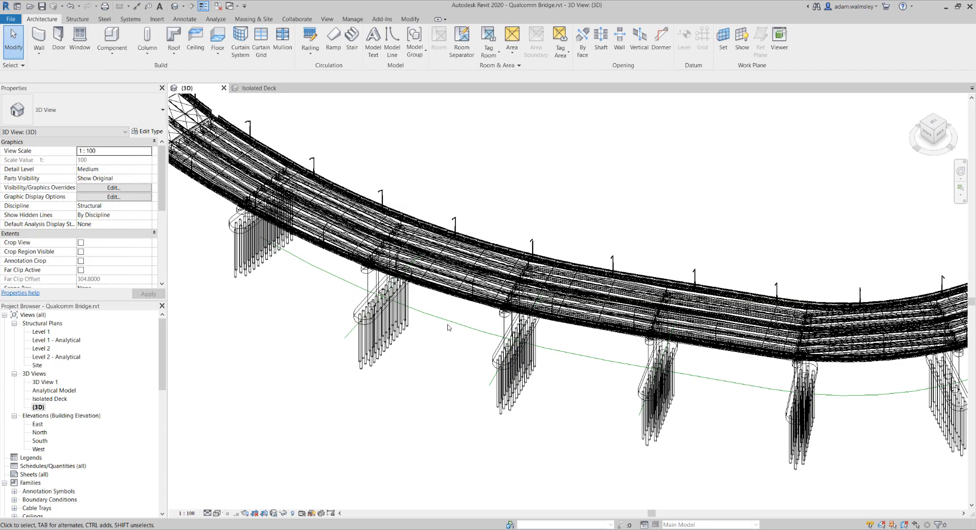
{"action": "left_click", "coordinate": [449, 327]}
{"action": "middle_click_drag", "start_coordinate": [447, 347], "coordinate": [339, 335], "text": "shift"}
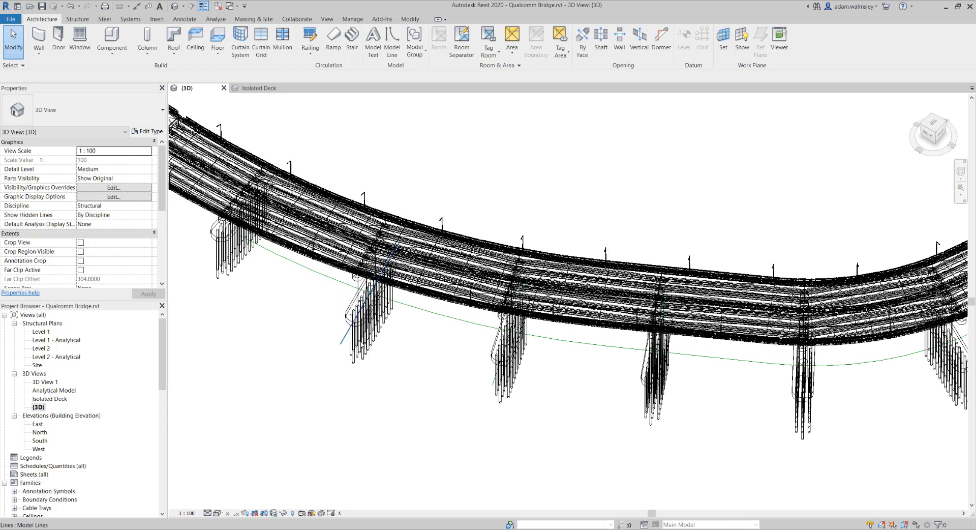
{"action": "middle_click_drag", "start_coordinate": [655, 376], "coordinate": [483, 232], "text": "shift"}
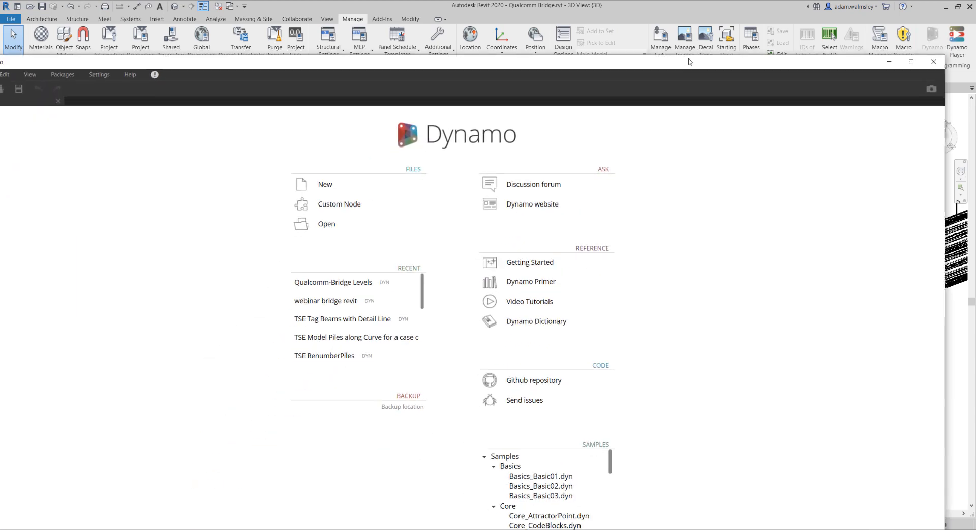
Step: Switch to Dynamo, fit its window to the screen and open the recent Qualcomm-Bridge Levels graph
{"action": "left_click_drag", "start_coordinate": [684, 73], "coordinate": [587, 163]}
{"action": "left_click_drag", "start_coordinate": [730, 157], "coordinate": [726, 161]}
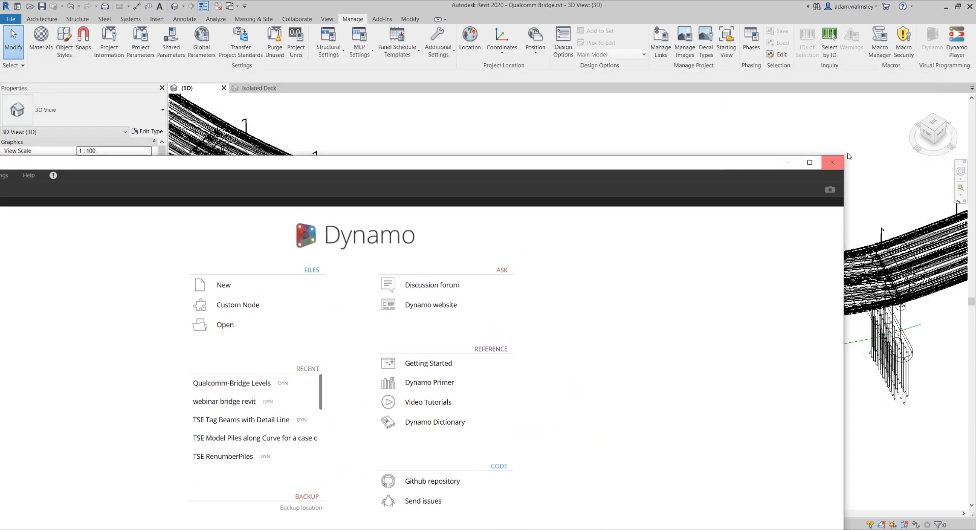
{"action": "left_click_drag", "start_coordinate": [845, 154], "coordinate": [723, 202]}
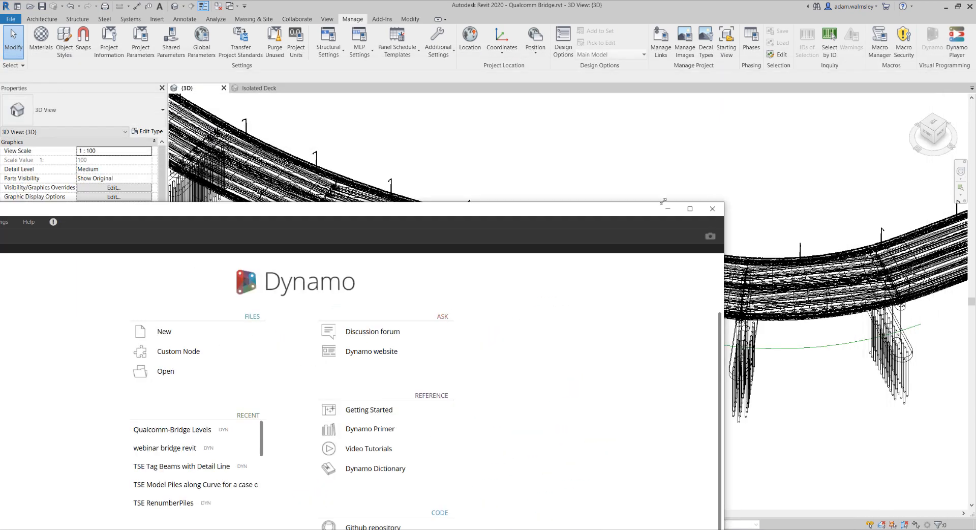
{"action": "left_click_drag", "start_coordinate": [558, 209], "coordinate": [763, 23]}
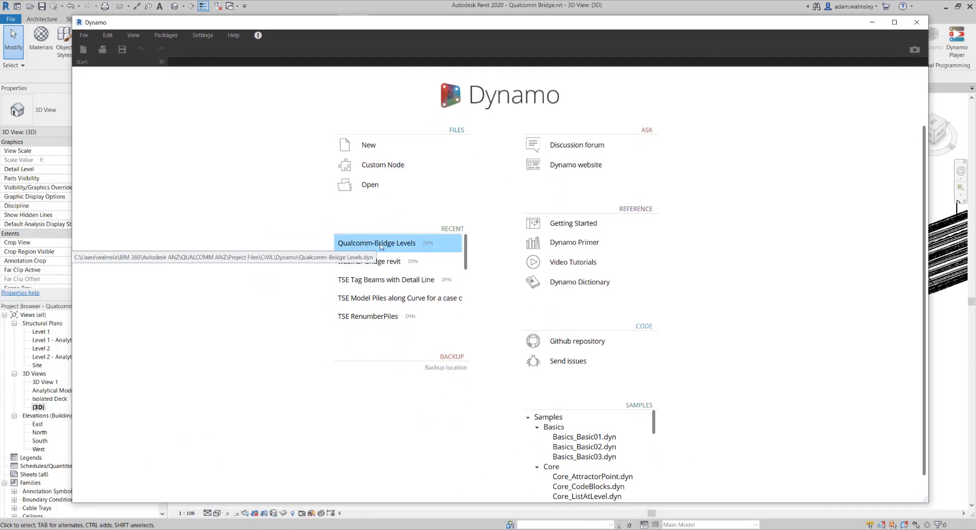
{"action": "left_click", "coordinate": [461, 245]}
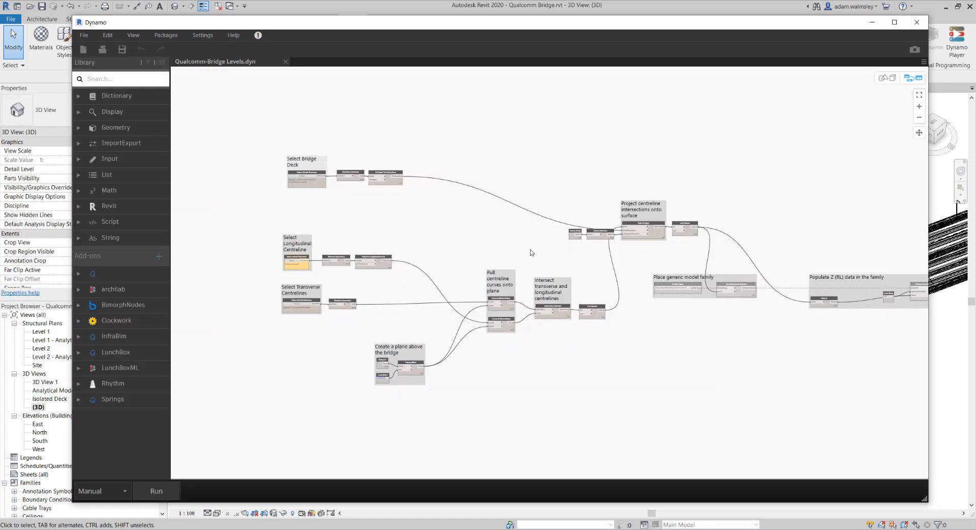
Step: Move the Element.SetParameterByName node and the RL code block slightly higher within the Populate Z (RL) data group
{"action": "scroll", "coordinate": [440, 250], "scroll_direction": "down", "scroll_amount": 3}
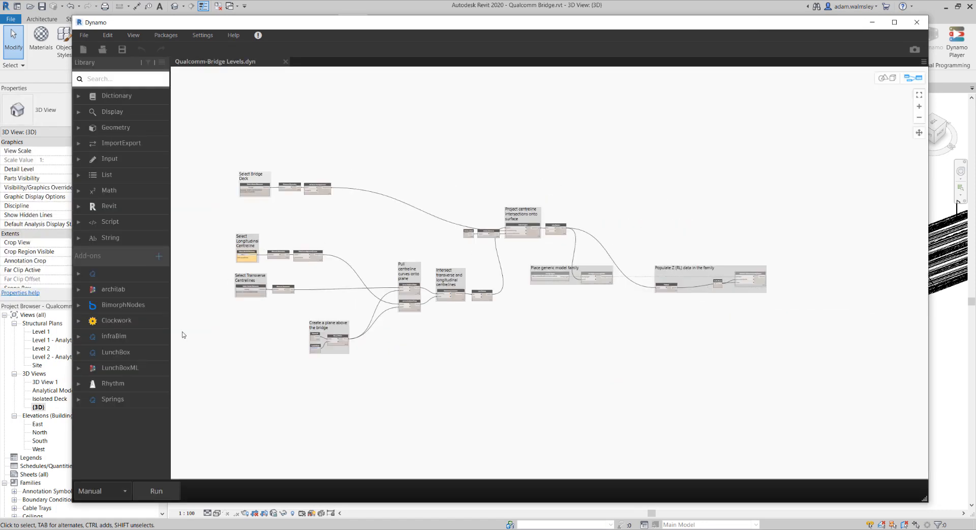
{"action": "middle_click_drag", "start_coordinate": [461, 344], "coordinate": [479, 355]}
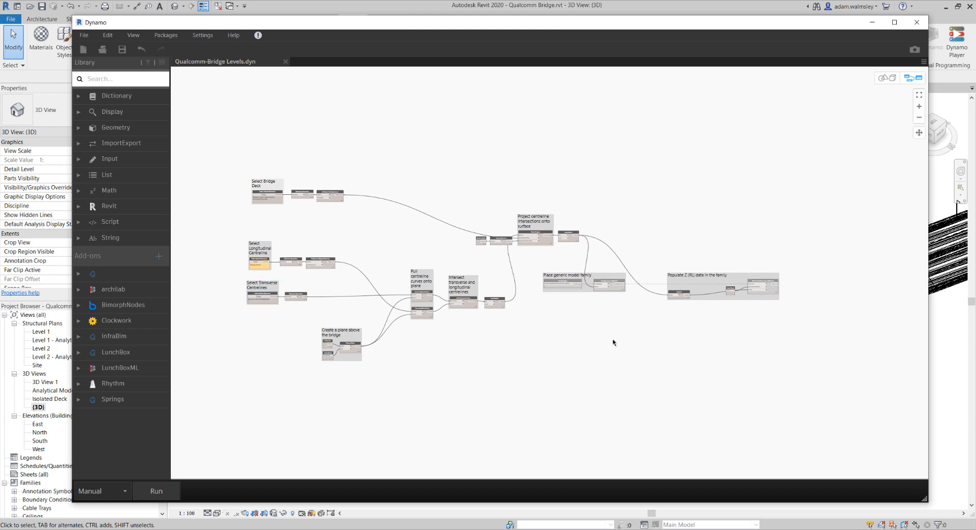
{"action": "scroll", "coordinate": [728, 291], "scroll_direction": "up", "scroll_amount": 5}
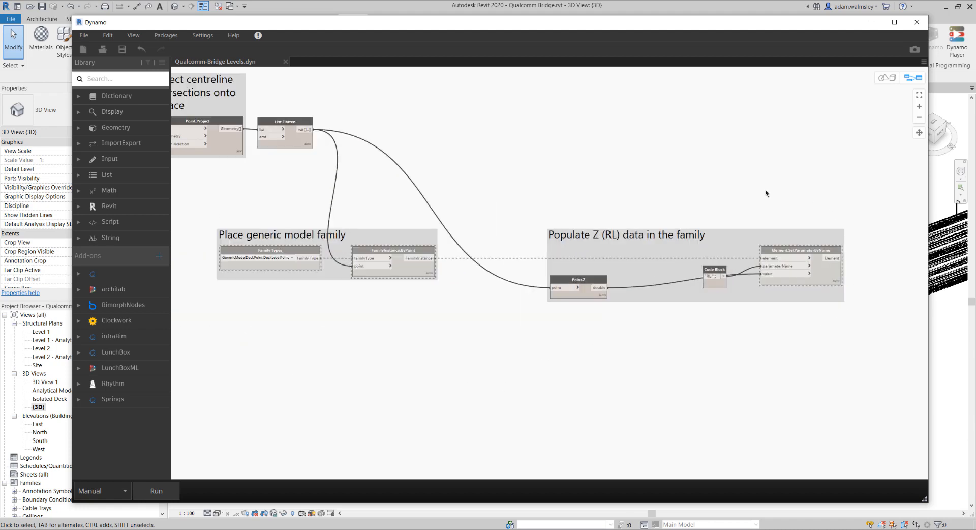
{"action": "left_click_drag", "start_coordinate": [807, 249], "coordinate": [803, 235]}
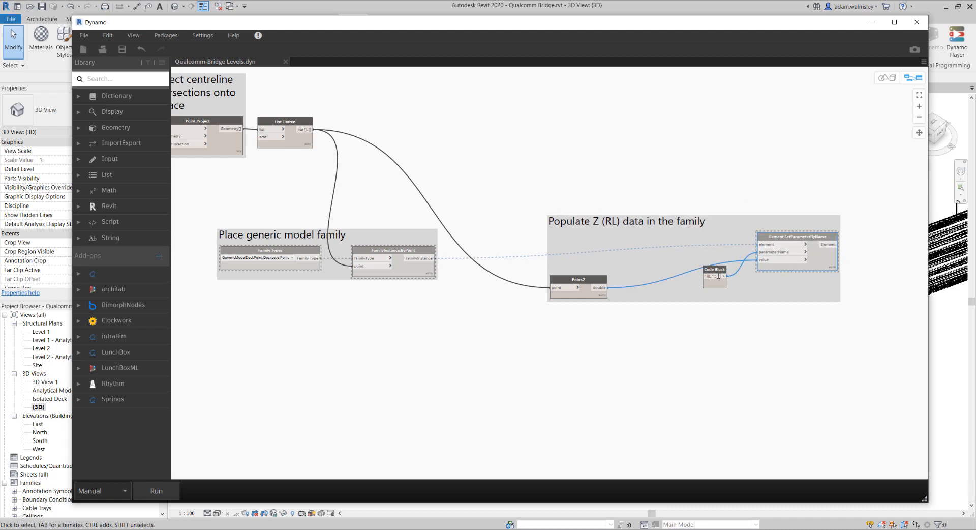
{"action": "left_click_drag", "start_coordinate": [719, 268], "coordinate": [724, 243]}
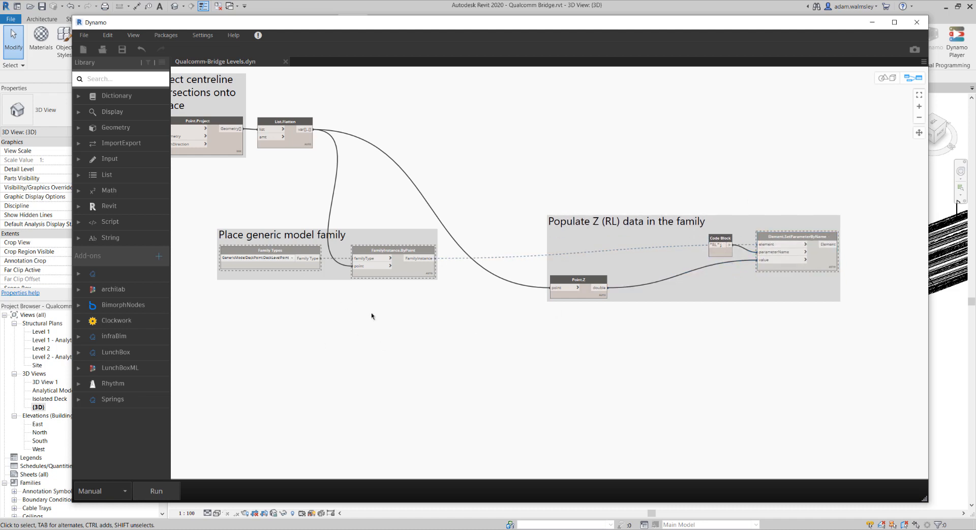
Step: Shift the Dynamo window aside so the Revit model is accessible next to the graph's selection groups
{"action": "scroll", "coordinate": [660, 398], "scroll_direction": "down", "scroll_amount": 8}
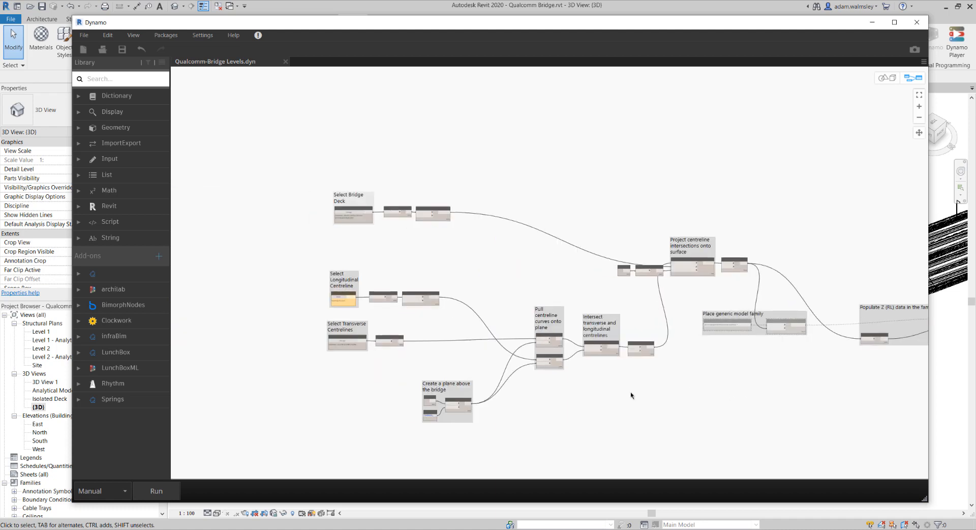
{"action": "scroll", "coordinate": [461, 264], "scroll_direction": "up", "scroll_amount": 4}
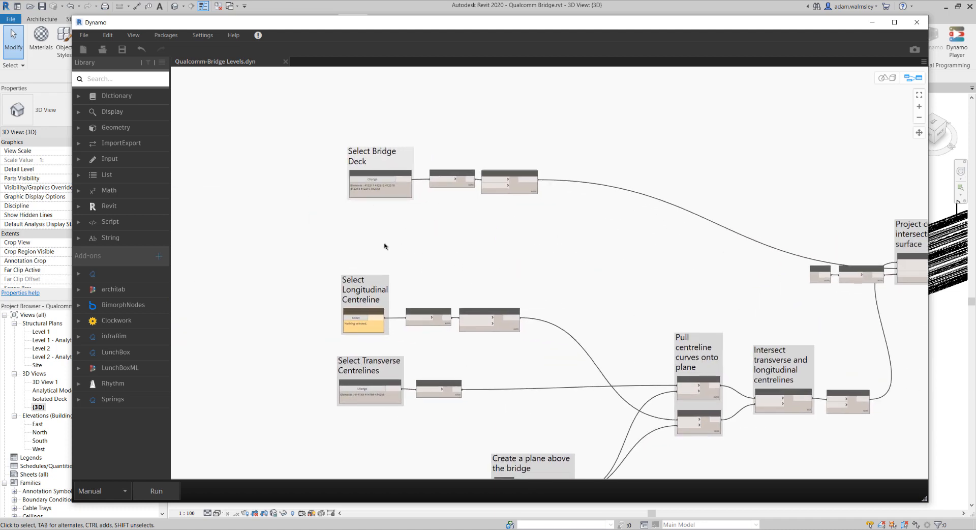
{"action": "middle_click_drag", "start_coordinate": [422, 203], "coordinate": [352, 197]}
{"action": "scroll", "coordinate": [295, 183], "scroll_direction": "up", "scroll_amount": 2}
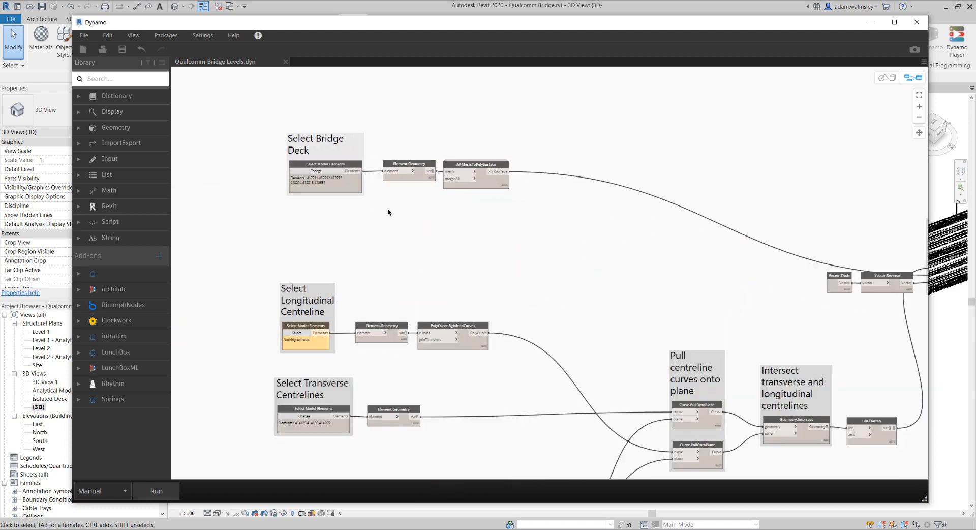
{"action": "left_click_drag", "start_coordinate": [550, 24], "coordinate": [511, 131]}
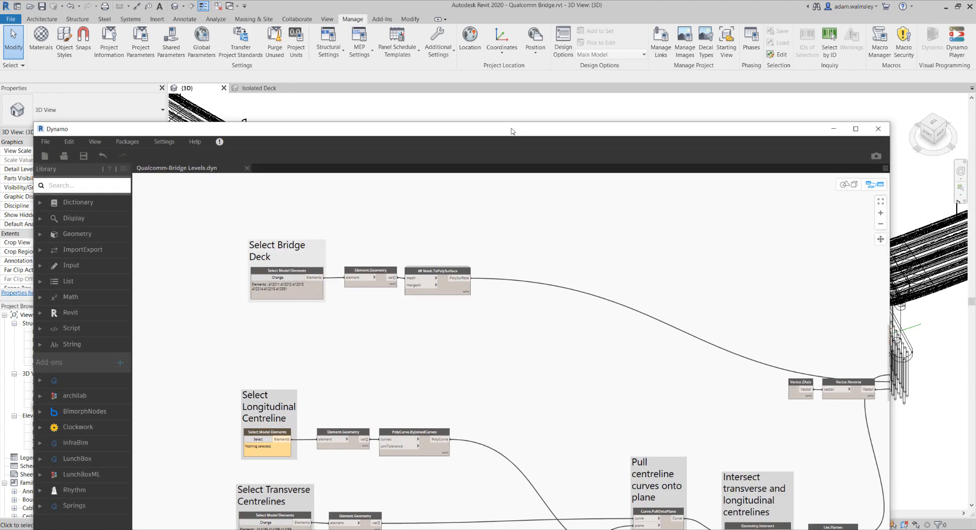
{"action": "left_click_drag", "start_coordinate": [46, 129], "coordinate": [394, 145]}
{"action": "left_click_drag", "start_coordinate": [471, 153], "coordinate": [667, 121]}
Step: Open the Isolated Deck 3D view and reselect all the deck elements for the Select Bridge Deck node
{"action": "scroll", "coordinate": [483, 157], "scroll_direction": "down", "scroll_amount": 2}
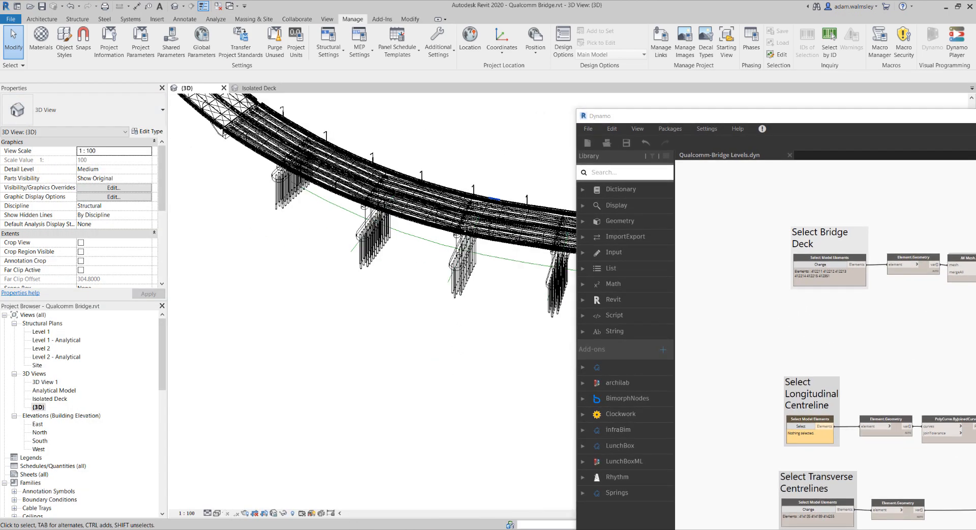
{"action": "middle_click_drag", "start_coordinate": [483, 157], "coordinate": [344, 171]}
{"action": "double_click", "coordinate": [51, 398]}
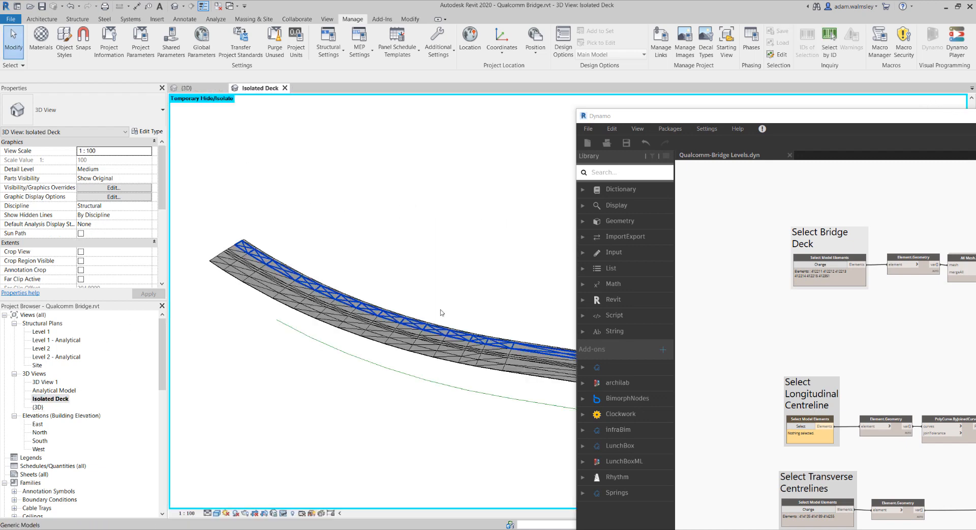
{"action": "middle_click_drag", "start_coordinate": [325, 228], "coordinate": [457, 325]}
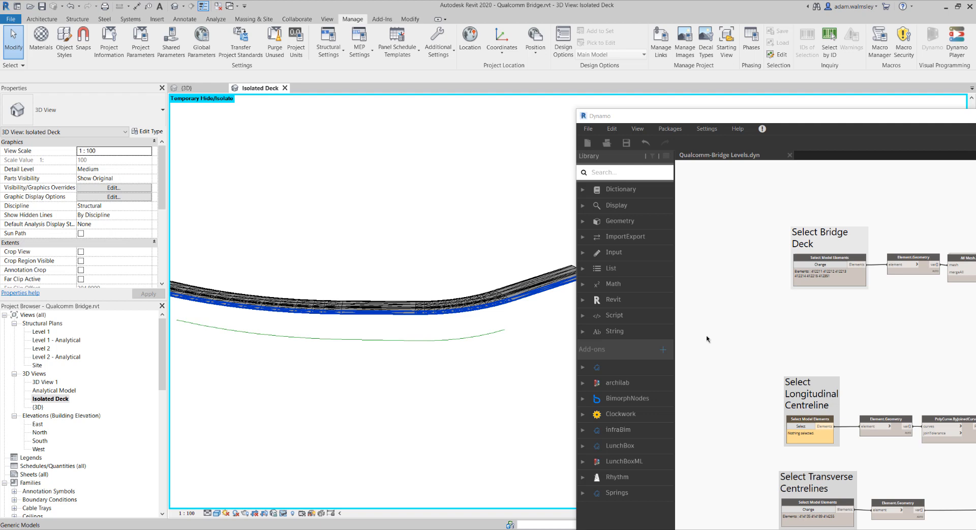
{"action": "left_click", "coordinate": [822, 265]}
{"action": "left_click_drag", "start_coordinate": [490, 324], "coordinate": [235, 265]}
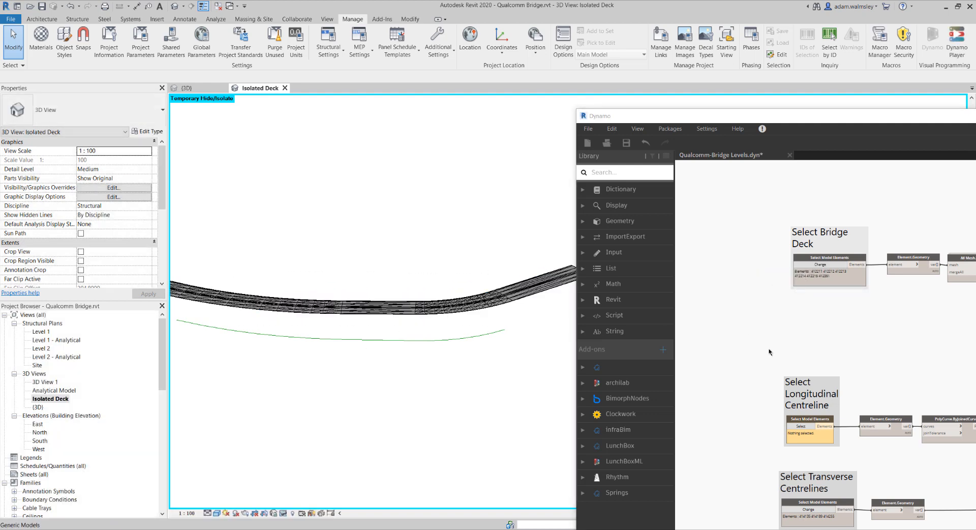
Step: Assign the traced centreline model lines below the deck to the Select Longitudinal Centreline node, then shift that node clear of Element.Geometry
{"action": "middle_click_drag", "start_coordinate": [857, 386], "coordinate": [837, 300]}
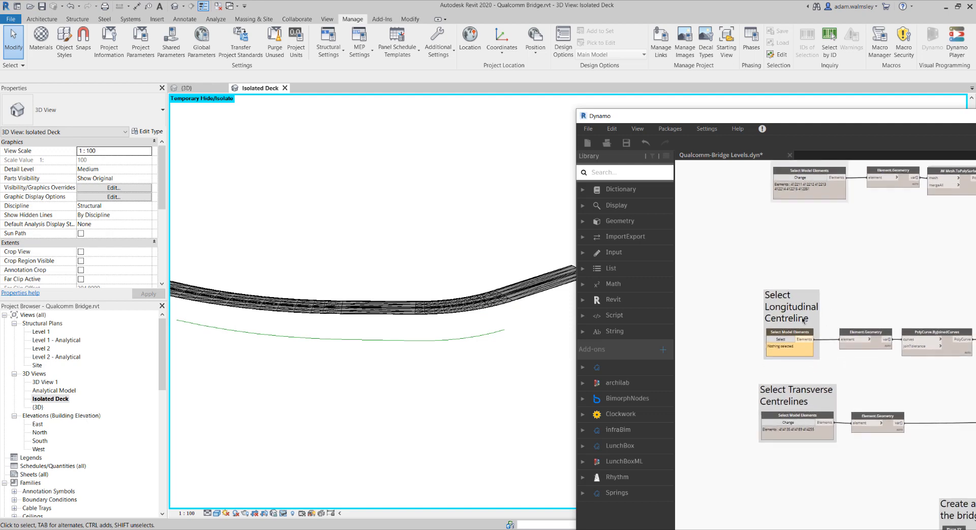
{"action": "left_click", "coordinate": [781, 341]}
{"action": "middle_click_drag", "start_coordinate": [461, 372], "coordinate": [511, 373]}
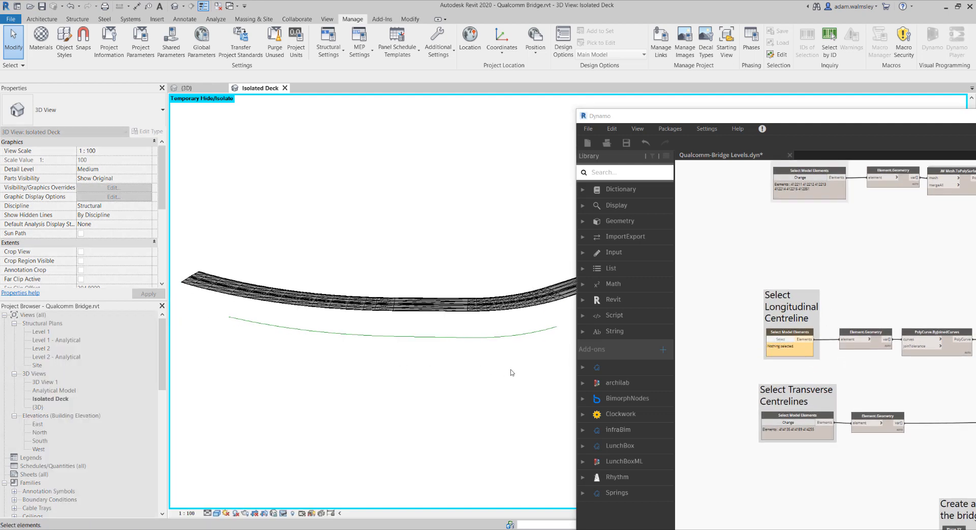
{"action": "left_click_drag", "start_coordinate": [364, 340], "coordinate": [274, 330]}
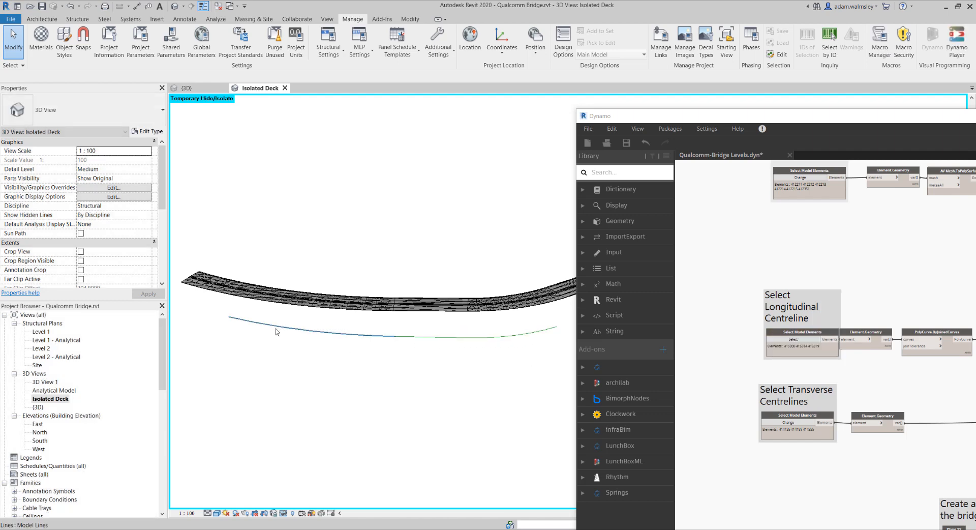
{"action": "left_click_drag", "start_coordinate": [819, 336], "coordinate": [797, 336]}
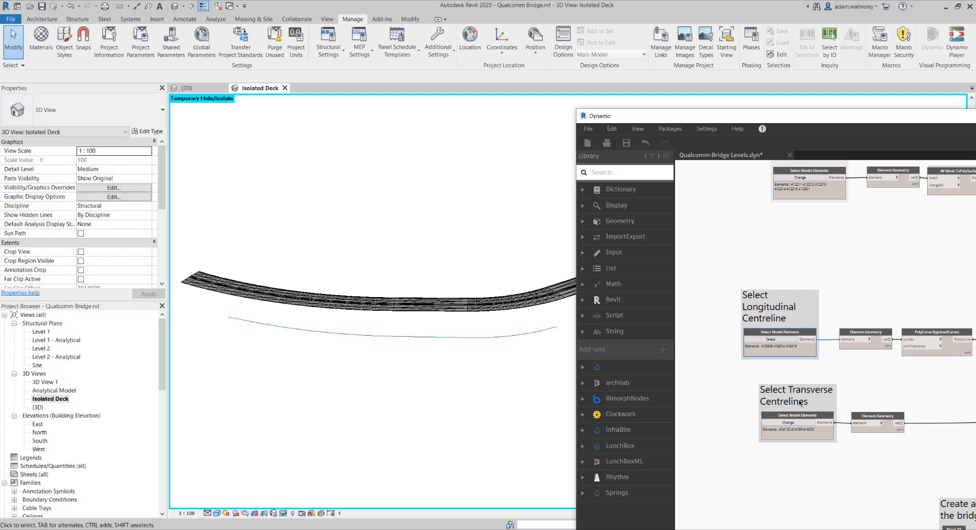
Step: Reopen the {3D} view and reselect the transverse pier lines for the Select Transverse Centrelines node
{"action": "middle_click_drag", "start_coordinate": [806, 450], "coordinate": [804, 420]}
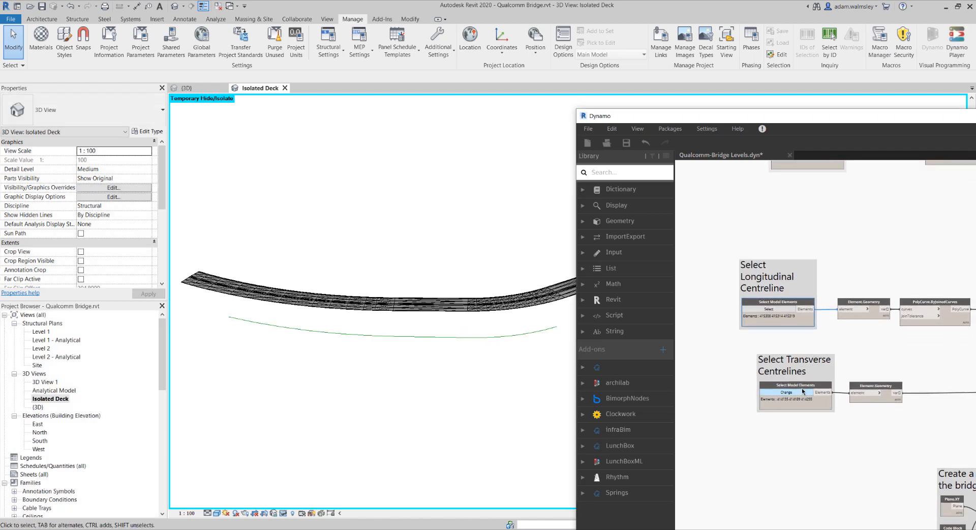
{"action": "double_click", "coordinate": [38, 406]}
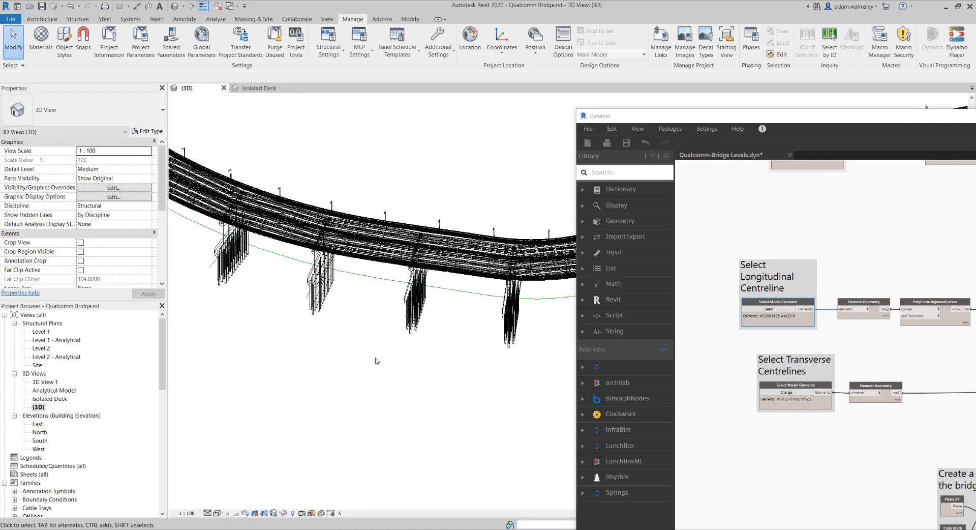
{"action": "mouse_move", "coordinate": [375, 355]}
{"action": "middle_mouse_down"}
{"action": "mouse_move", "coordinate": [306, 332]}
{"action": "mouse_move", "coordinate": [342, 386]}
{"action": "mouse_move", "coordinate": [343, 476]}
{"action": "mouse_move", "coordinate": [388, 395]}
{"action": "mouse_move", "coordinate": [350, 374]}
{"action": "mouse_move", "coordinate": [368, 402]}
{"action": "mouse_move", "coordinate": [377, 353]}
{"action": "mouse_move", "coordinate": [379, 362]}
{"action": "middle_mouse_up"}
{"action": "left_click", "coordinate": [791, 391]}
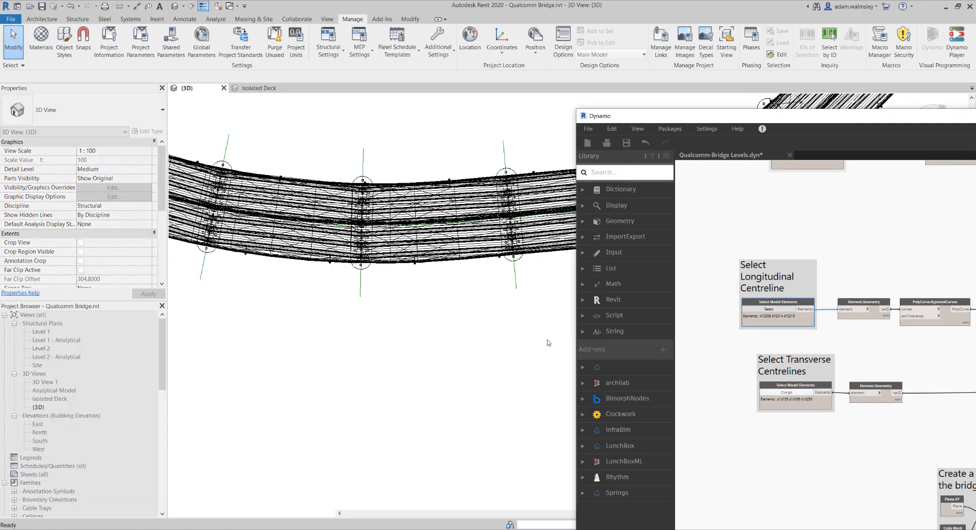
{"action": "left_click_drag", "start_coordinate": [356, 305], "coordinate": [196, 274]}
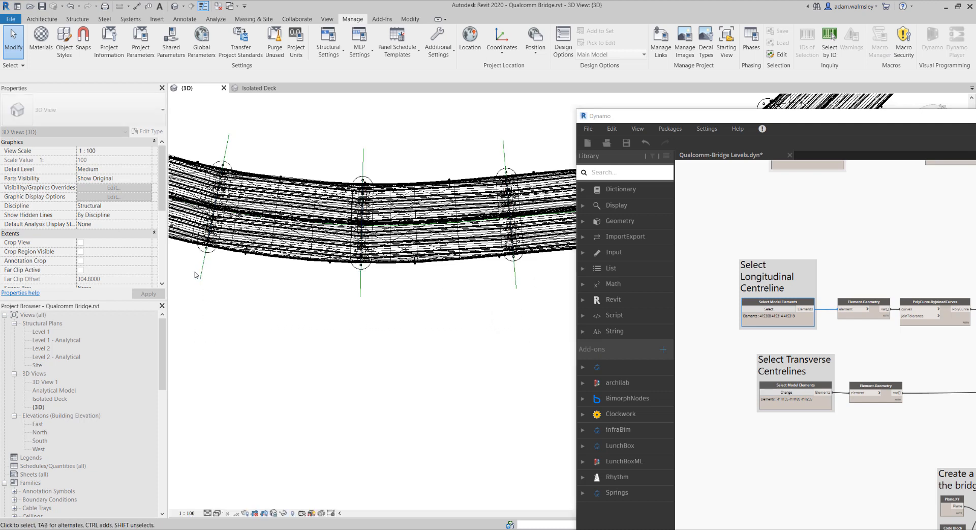
Step: Bring the Dynamo window back over the model, widen it and review the deck, longitudinal and transverse selection groups
{"action": "left_click_drag", "start_coordinate": [867, 124], "coordinate": [572, 54]}
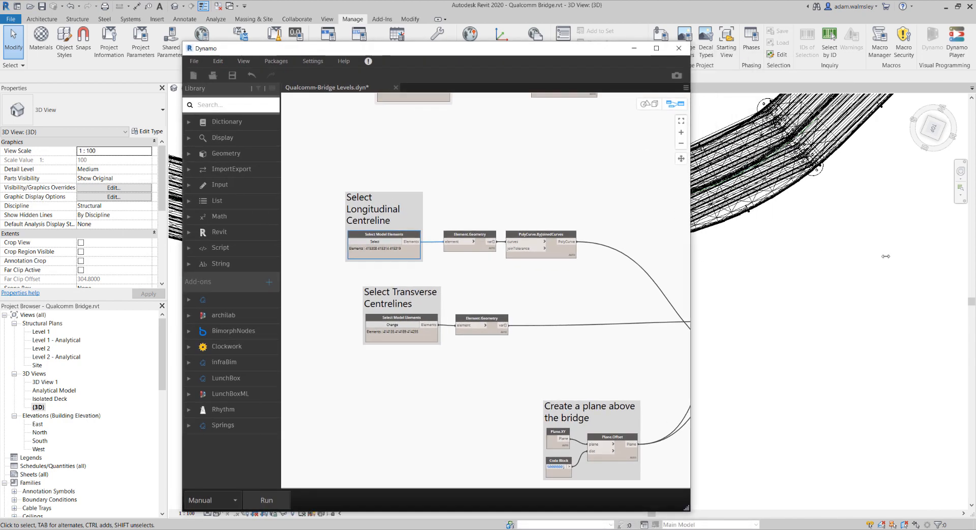
{"action": "left_click_drag", "start_coordinate": [885, 257], "coordinate": [919, 262]}
{"action": "middle_click_drag", "start_coordinate": [684, 243], "coordinate": [646, 253]}
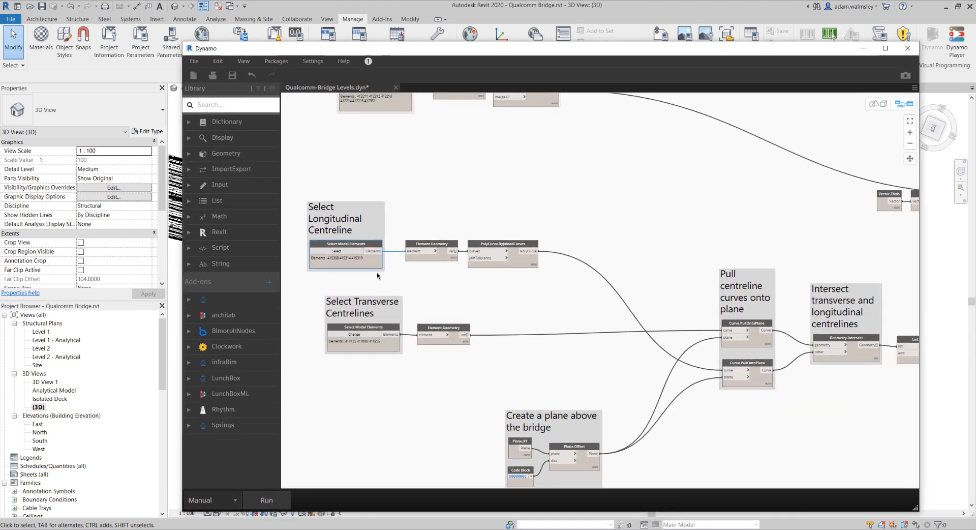
{"action": "scroll", "coordinate": [500, 291], "scroll_direction": "down", "scroll_amount": 3}
{"action": "scroll", "coordinate": [552, 299], "scroll_direction": "up", "scroll_amount": 2}
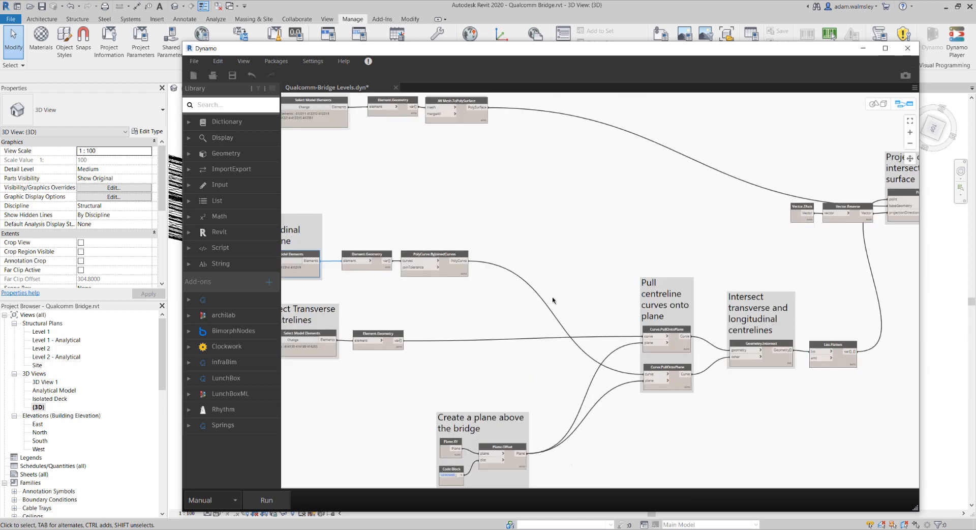
{"action": "middle_click_drag", "start_coordinate": [570, 262], "coordinate": [657, 287]}
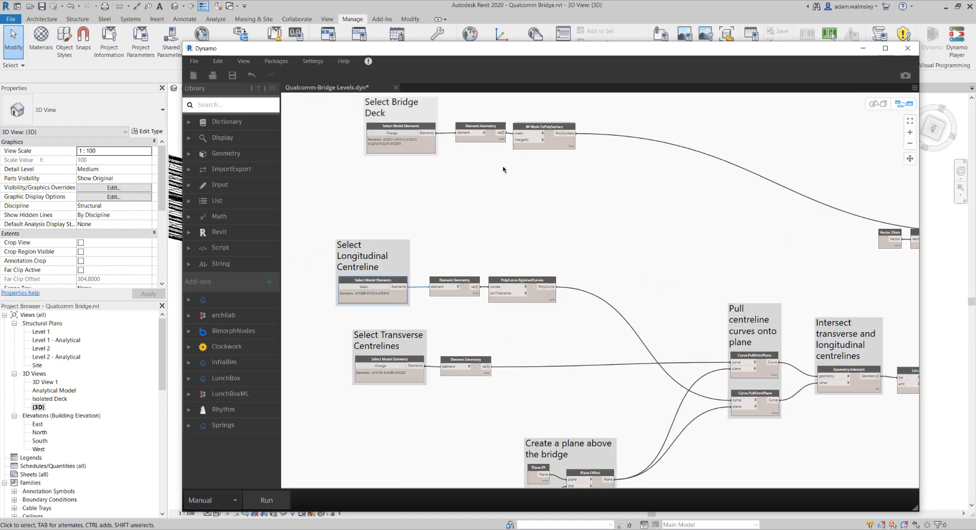
{"action": "middle_click_drag", "start_coordinate": [471, 205], "coordinate": [443, 235]}
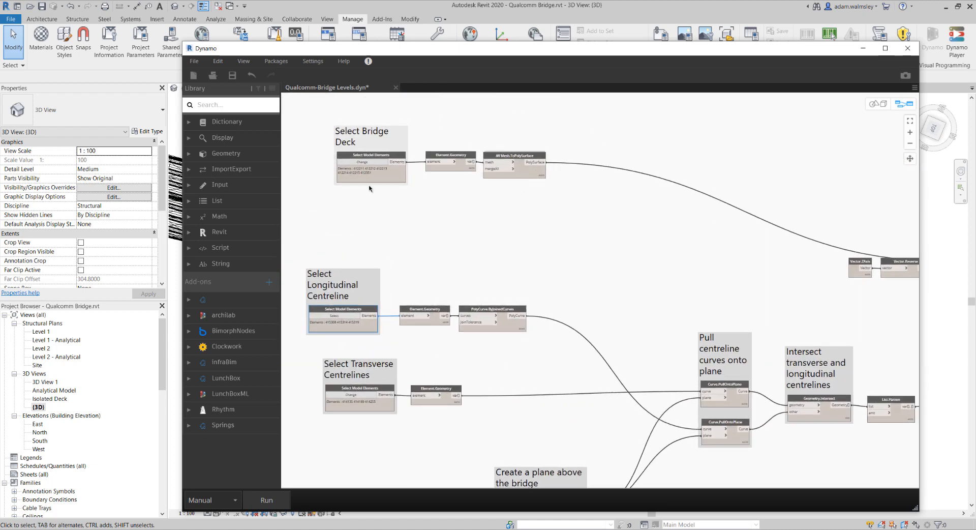
{"action": "scroll", "coordinate": [529, 217], "scroll_direction": "down", "scroll_amount": 1}
{"action": "middle_click_drag", "start_coordinate": [696, 228], "coordinate": [628, 244]}
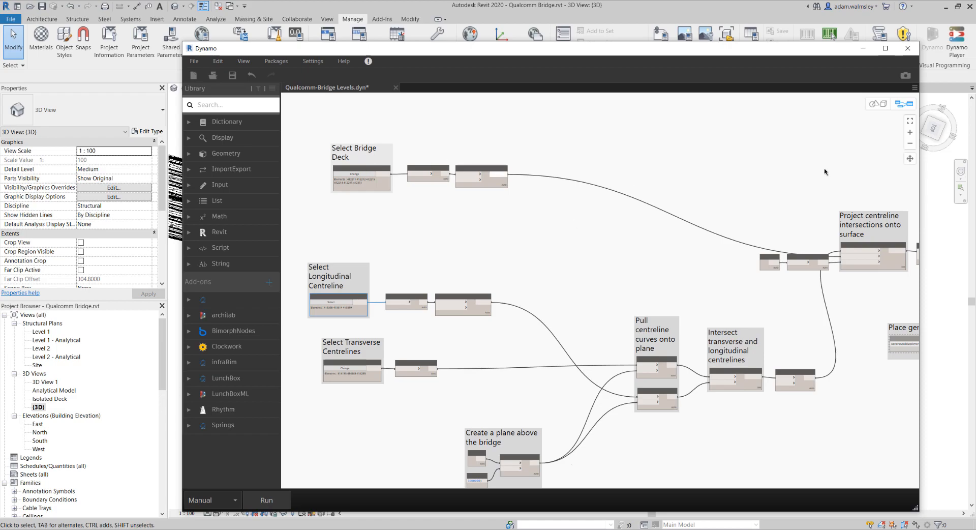
Step: Minimize Dynamo and examine the pier lines in the {3D} view and the deck with its centreline in Isolated Deck
{"action": "left_click", "coordinate": [861, 49]}
{"action": "middle_click_drag", "start_coordinate": [492, 327], "coordinate": [559, 353]}
{"action": "middle_click_drag", "start_coordinate": [373, 386], "coordinate": [377, 424]}
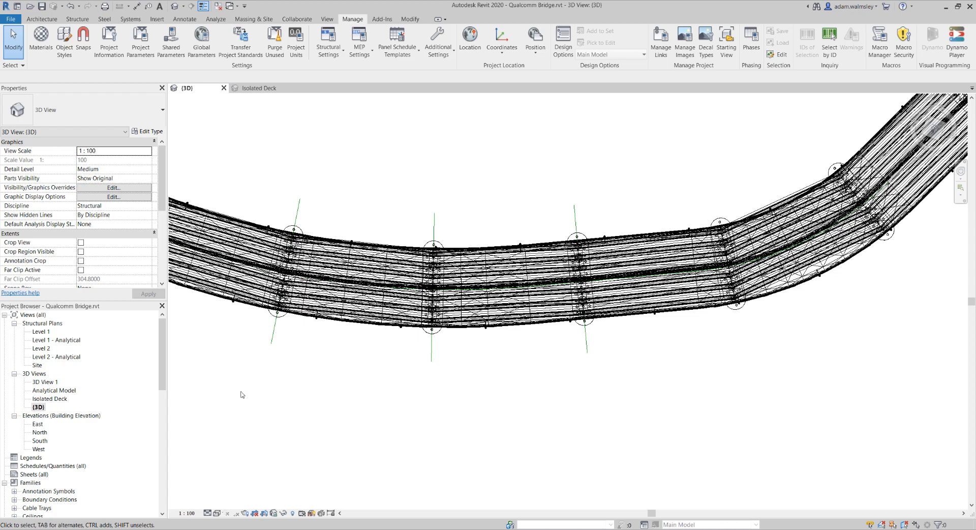
{"action": "double_click", "coordinate": [55, 399]}
{"action": "scroll", "coordinate": [331, 310], "scroll_direction": "up", "scroll_amount": 3}
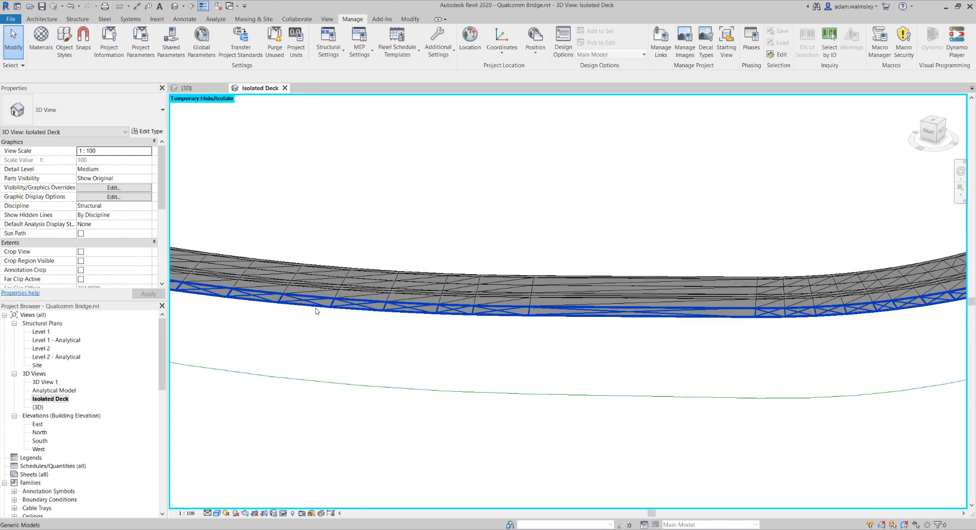
{"action": "scroll", "coordinate": [316, 307], "scroll_direction": "up", "scroll_amount": 2}
{"action": "scroll", "coordinate": [318, 283], "scroll_direction": "down", "scroll_amount": 1}
{"action": "scroll", "coordinate": [318, 282], "scroll_direction": "up", "scroll_amount": 1}
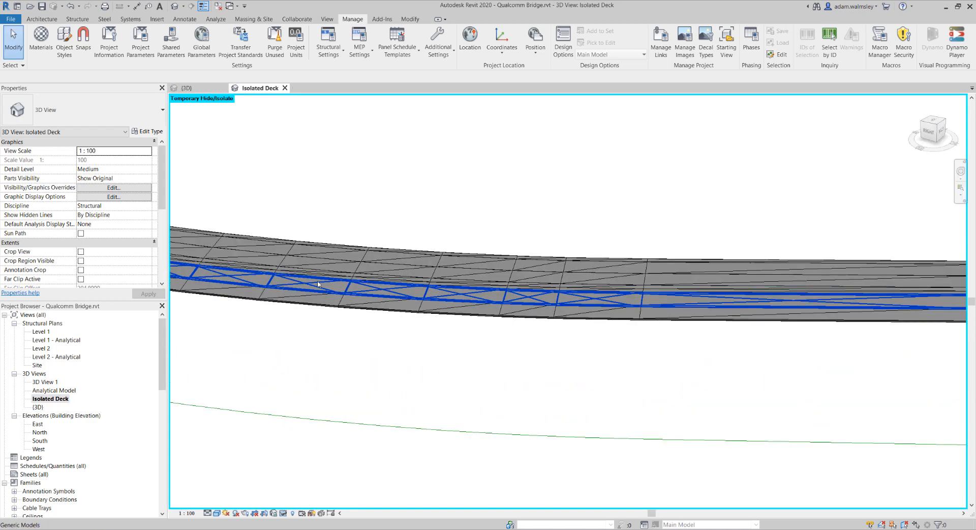
{"action": "scroll", "coordinate": [318, 284], "scroll_direction": "down", "scroll_amount": 4}
{"action": "scroll", "coordinate": [457, 329], "scroll_direction": "up", "scroll_amount": 3}
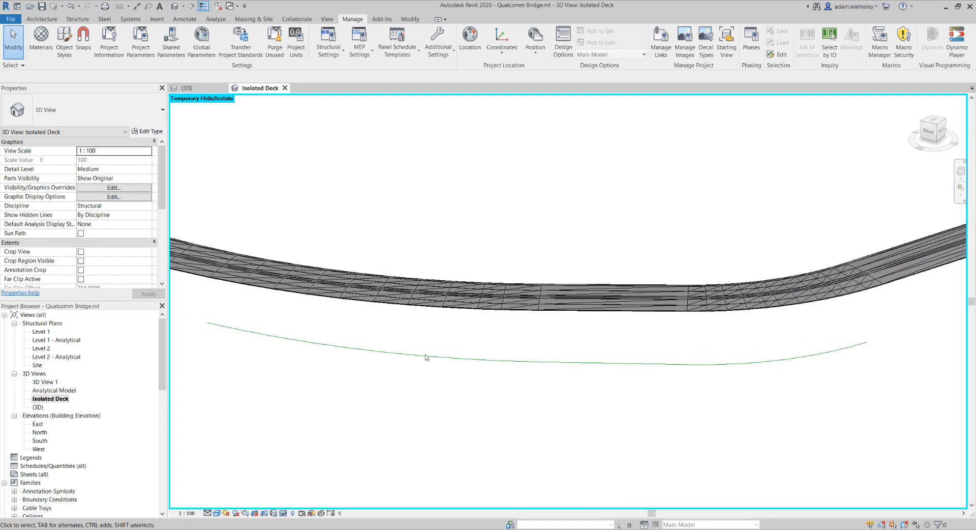
Step: Restore the Dynamo window and run the Qualcomm-Bridge Levels graph
{"action": "left_click", "coordinate": [404, 492]}
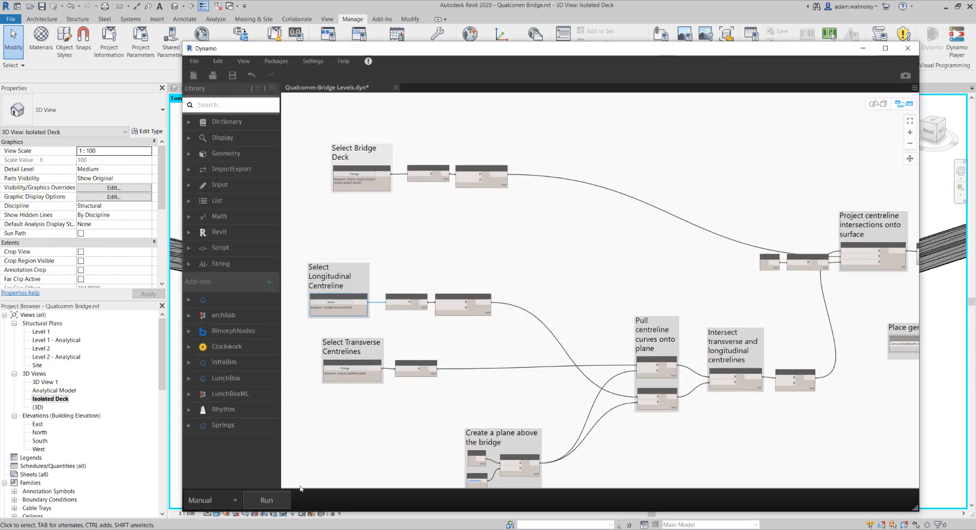
{"action": "middle_click_drag", "start_coordinate": [382, 416], "coordinate": [371, 378]}
{"action": "left_click", "coordinate": [267, 500]}
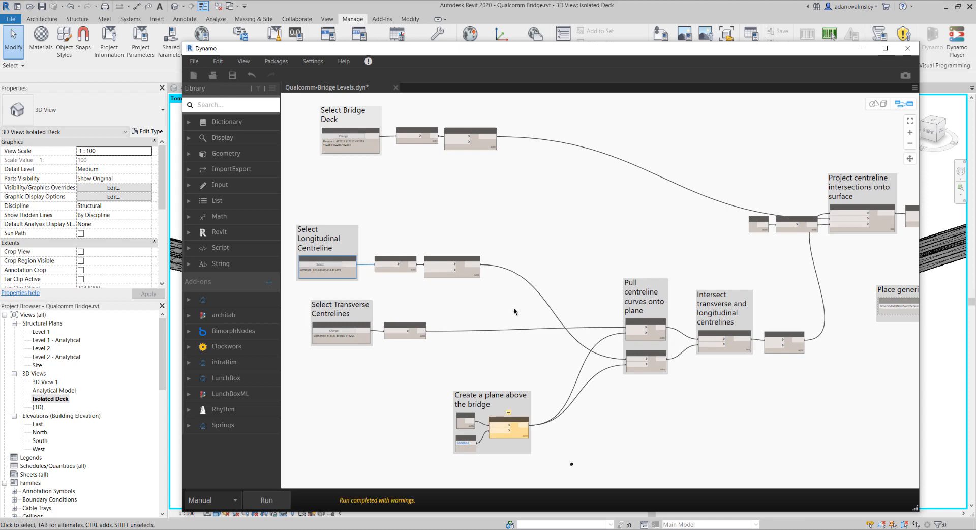
Step: Tidy the transverse centreline branch by moving its Select Model Elements and Element.Geometry nodes slightly left
{"action": "scroll", "coordinate": [503, 316], "scroll_direction": "up", "scroll_amount": 2}
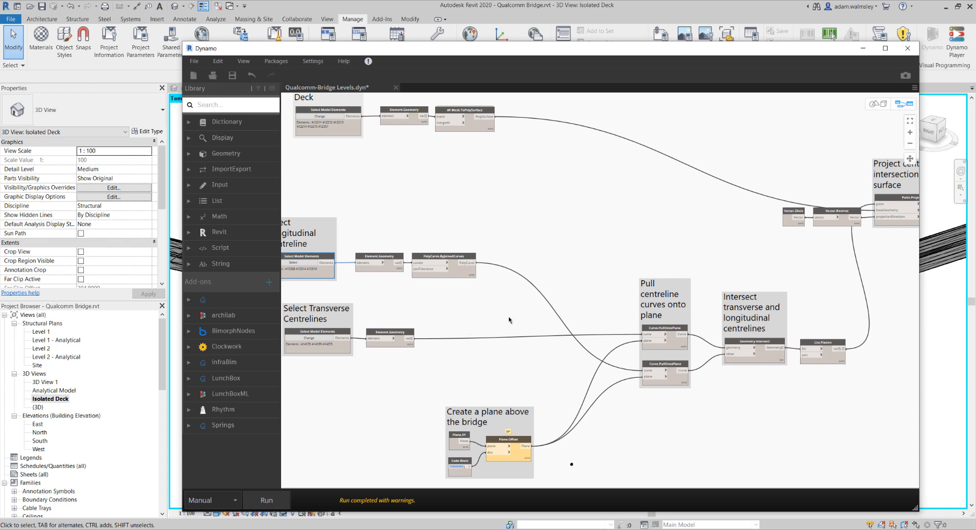
{"action": "scroll", "coordinate": [509, 319], "scroll_direction": "up", "scroll_amount": 2}
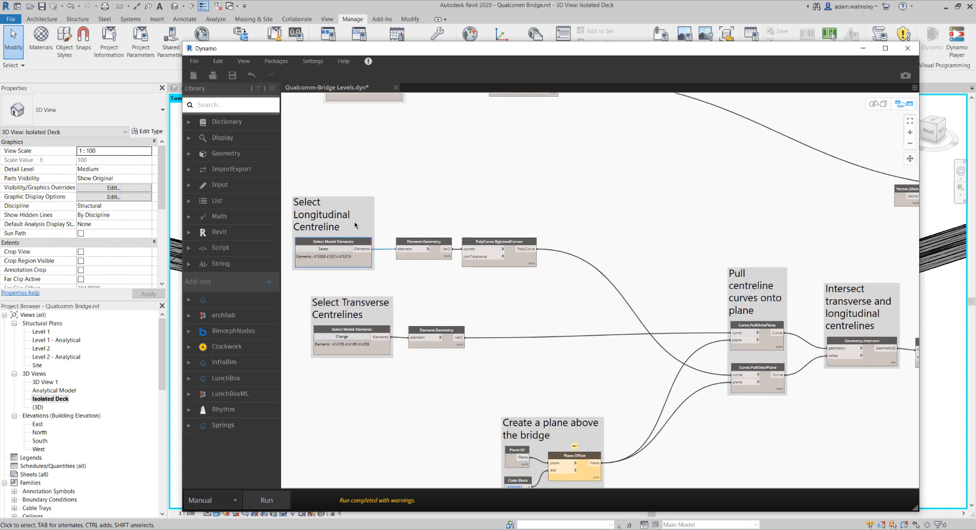
{"action": "mouse_move", "coordinate": [530, 266]}
{"action": "middle_click_drag", "start_coordinate": [451, 367], "coordinate": [475, 366]}
{"action": "left_click_drag", "start_coordinate": [382, 326], "coordinate": [368, 327]}
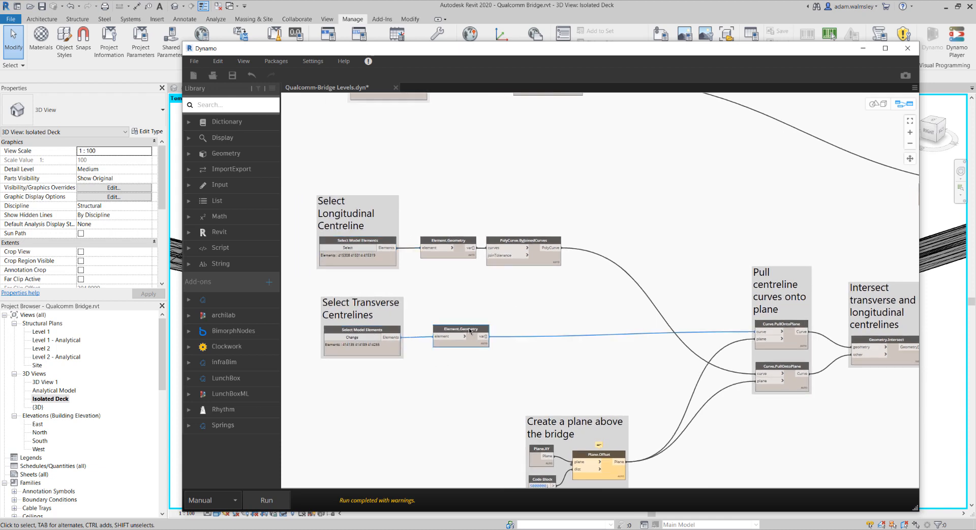
{"action": "left_click_drag", "start_coordinate": [469, 339], "coordinate": [459, 342]}
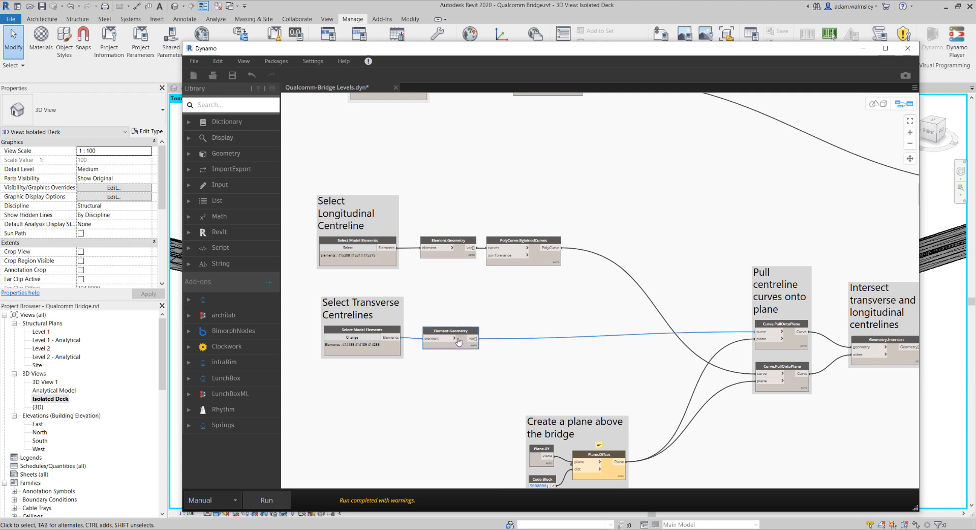
Step: Nudge the Create a plane above the bridge group slightly up and left, and view the intersection and projection groups
{"action": "middle_click_drag", "start_coordinate": [638, 367], "coordinate": [603, 352]}
{"action": "left_click", "coordinate": [568, 350]}
{"action": "left_click_drag", "start_coordinate": [555, 408], "coordinate": [549, 402]}
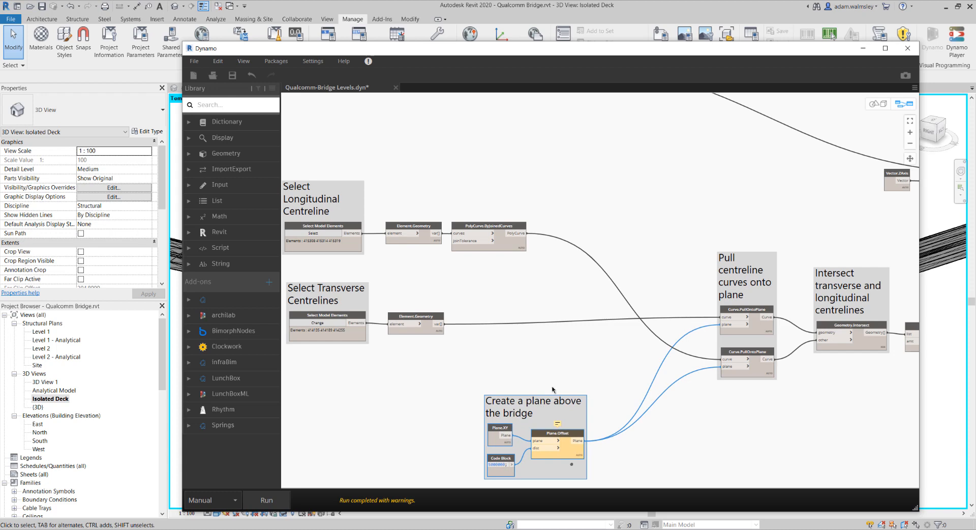
{"action": "left_click", "coordinate": [553, 389]}
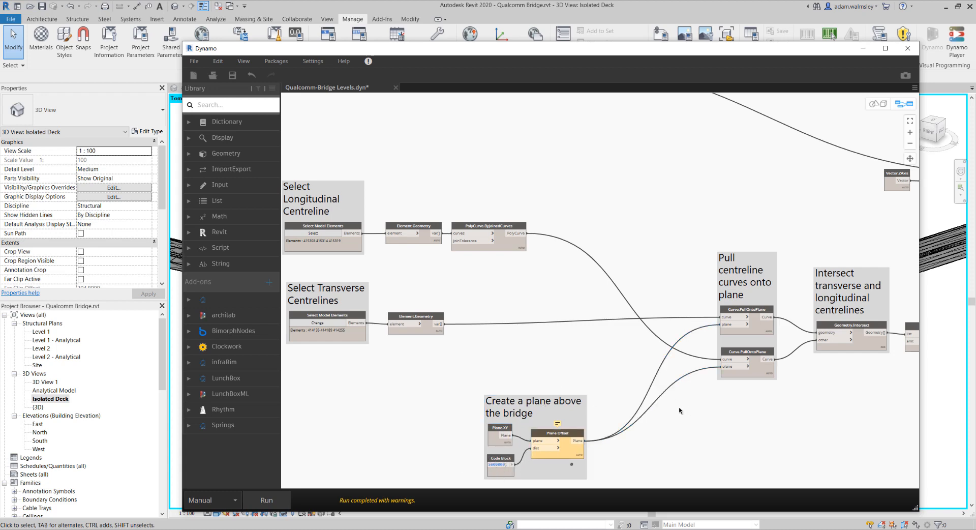
{"action": "middle_click_drag", "start_coordinate": [679, 410], "coordinate": [599, 382]}
{"action": "middle_click_drag", "start_coordinate": [778, 428], "coordinate": [667, 424]}
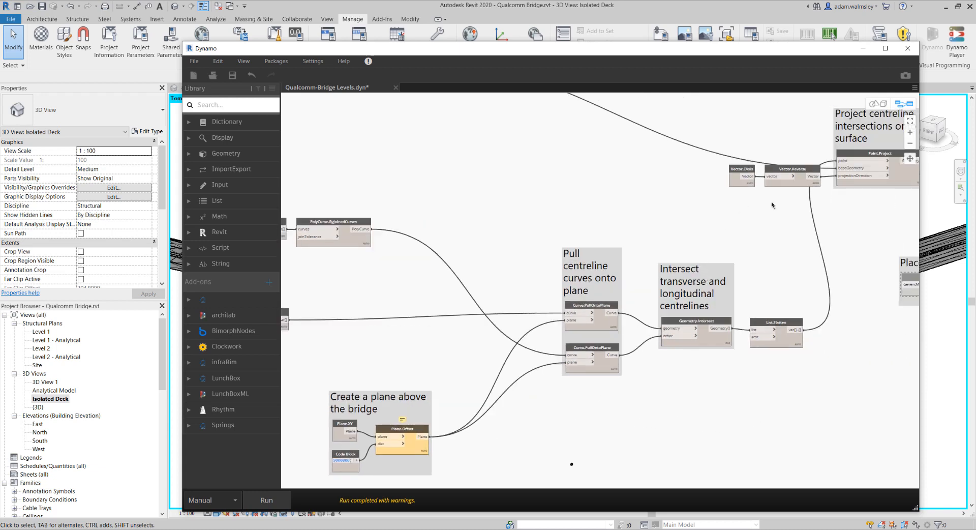
Step: Move the Vector.ZAxis and Vector.Reverse nodes together slightly further from the Point.Project node to tidy the projection branch
{"action": "left_click_drag", "start_coordinate": [774, 209], "coordinate": [727, 163]}
{"action": "left_click_drag", "start_coordinate": [802, 169], "coordinate": [753, 173]}
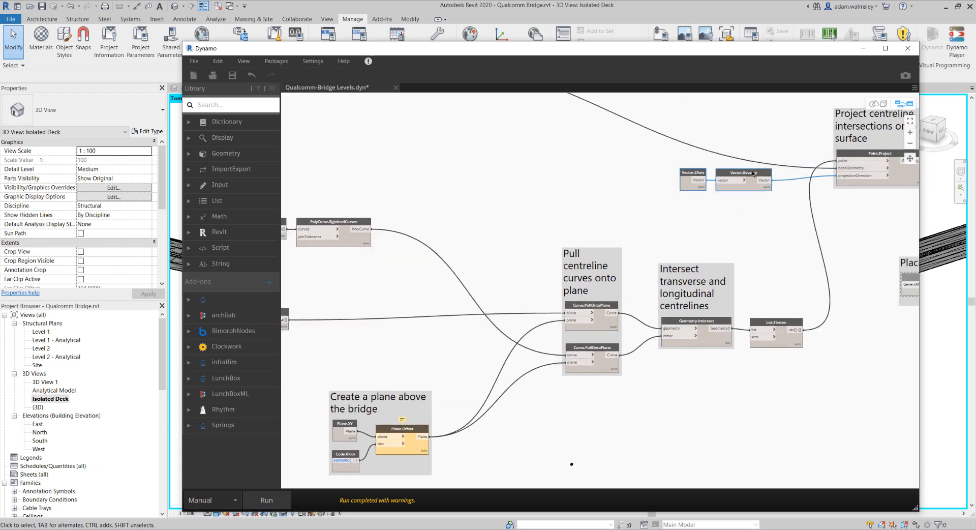
{"action": "left_click", "coordinate": [754, 208]}
Step: Examine how the deck surface, centreline curves and offset plane feed the pull, intersection and projection groups
{"action": "scroll", "coordinate": [680, 214], "scroll_direction": "down", "scroll_amount": 2}
{"action": "middle_click_drag", "start_coordinate": [679, 234], "coordinate": [683, 260]}
{"action": "scroll", "coordinate": [615, 220], "scroll_direction": "up", "scroll_amount": 1}
{"action": "middle_click_drag", "start_coordinate": [499, 188], "coordinate": [511, 204]}
{"action": "scroll", "coordinate": [591, 235], "scroll_direction": "up", "scroll_amount": 1}
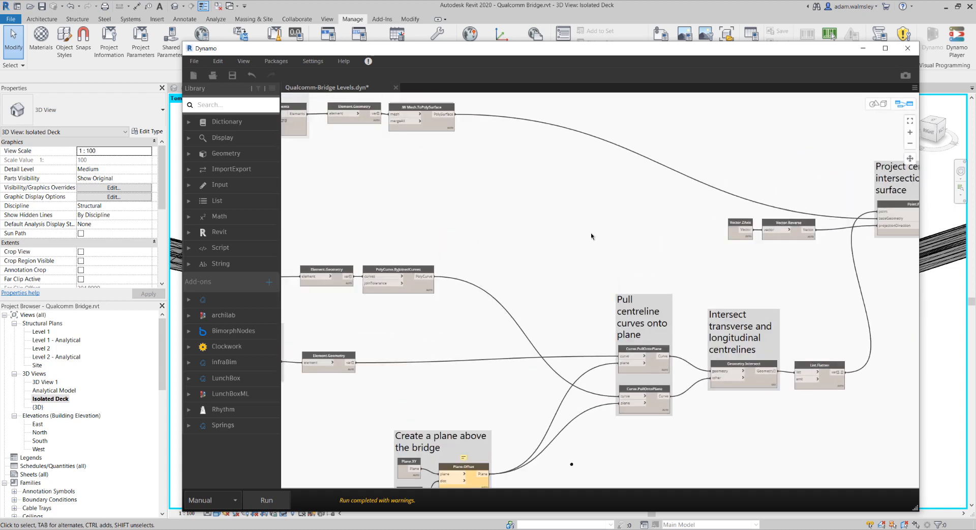
{"action": "scroll", "coordinate": [583, 232], "scroll_direction": "down", "scroll_amount": 1}
{"action": "middle_click_drag", "start_coordinate": [581, 230], "coordinate": [575, 216]}
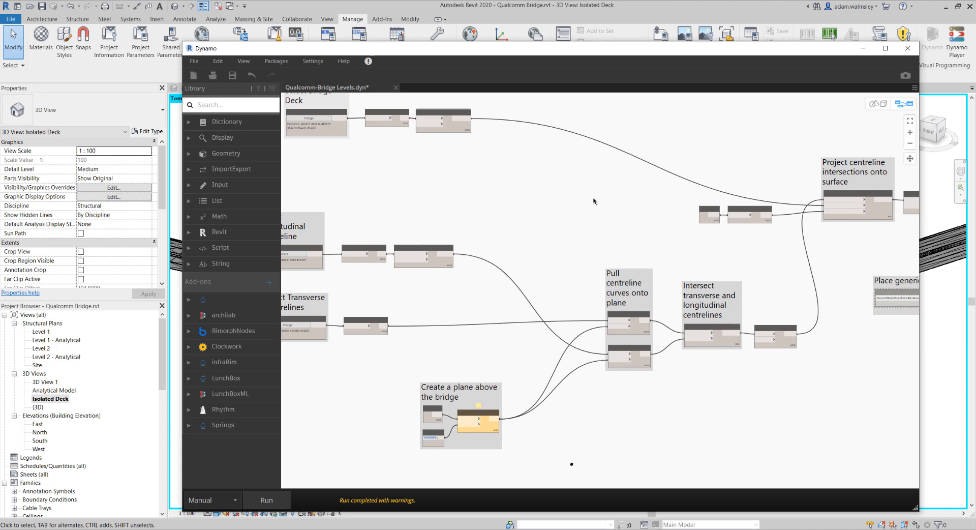
{"action": "scroll", "coordinate": [867, 237], "scroll_direction": "up", "scroll_amount": 2}
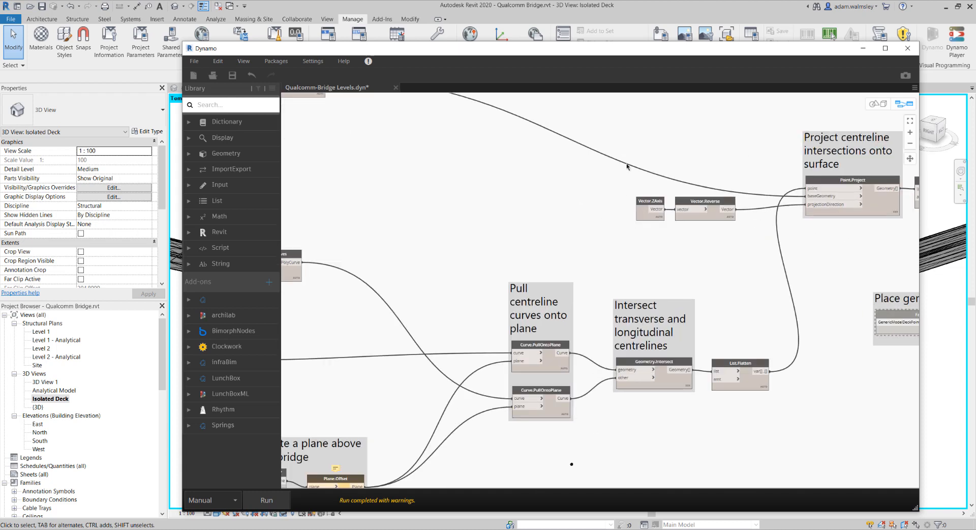
{"action": "middle_click_drag", "start_coordinate": [832, 242], "coordinate": [796, 249]}
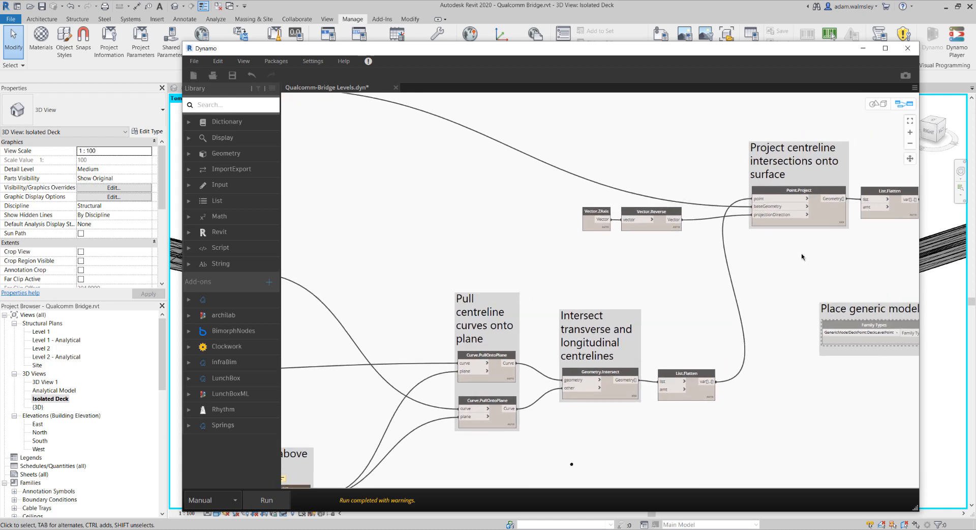
{"action": "scroll", "coordinate": [707, 251], "scroll_direction": "down", "scroll_amount": 1}
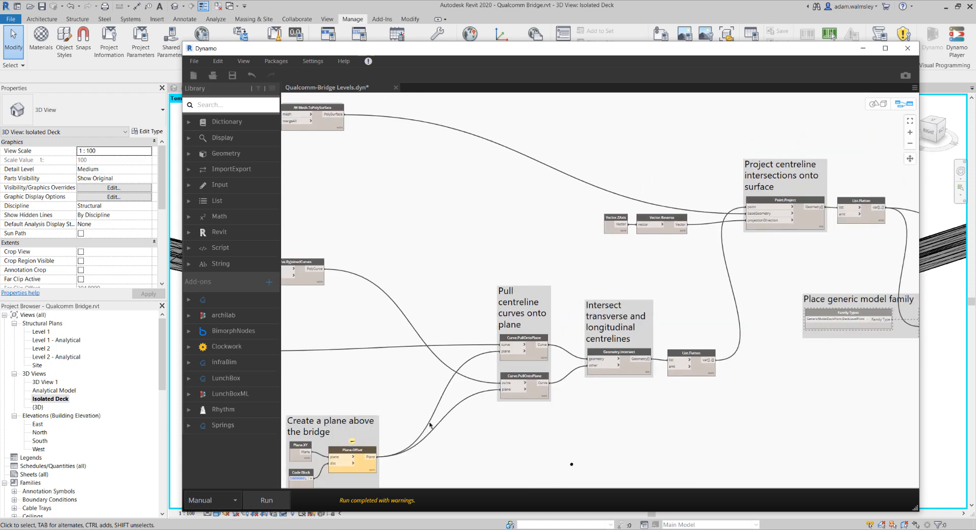
{"action": "middle_click_drag", "start_coordinate": [429, 425], "coordinate": [441, 408]}
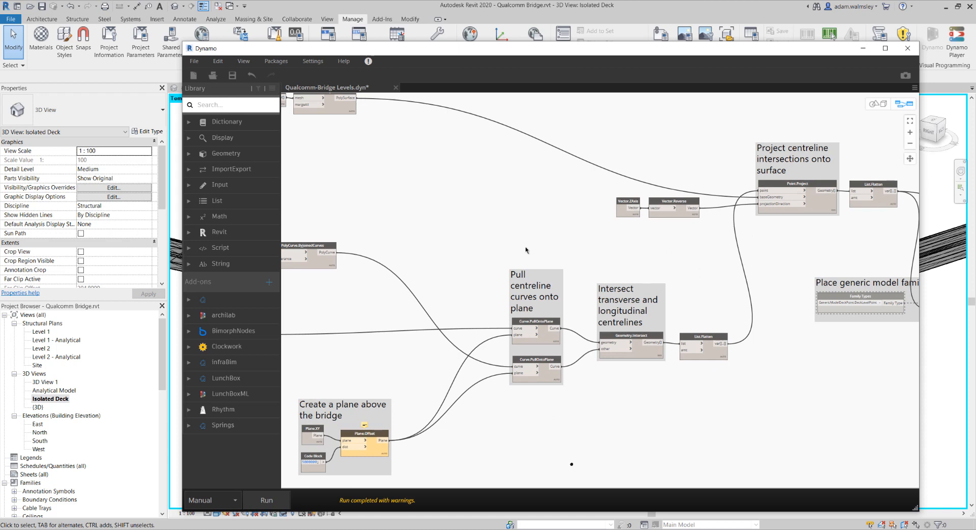
{"action": "mouse_move", "coordinate": [479, 246]}
{"action": "middle_mouse_down"}
{"action": "mouse_move", "coordinate": [598, 250]}
{"action": "mouse_move", "coordinate": [476, 250]}
{"action": "middle_mouse_up"}
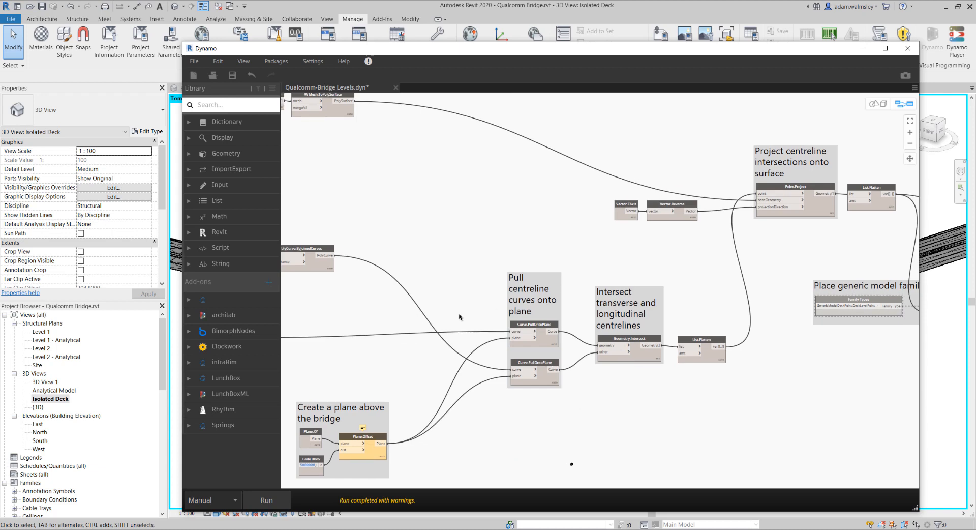
{"action": "middle_click_drag", "start_coordinate": [459, 316], "coordinate": [499, 287]}
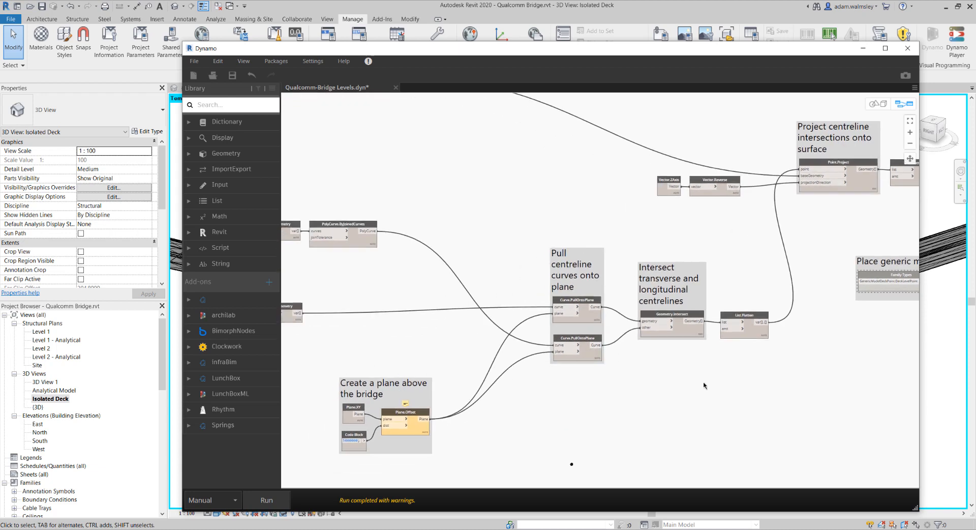
{"action": "middle_click_drag", "start_coordinate": [704, 385], "coordinate": [665, 388]}
Step: Inspect the Geometry.Intersect node's nested output list and bring up the preview of the List.Flatten node that follows it
{"action": "left_click", "coordinate": [644, 318]}
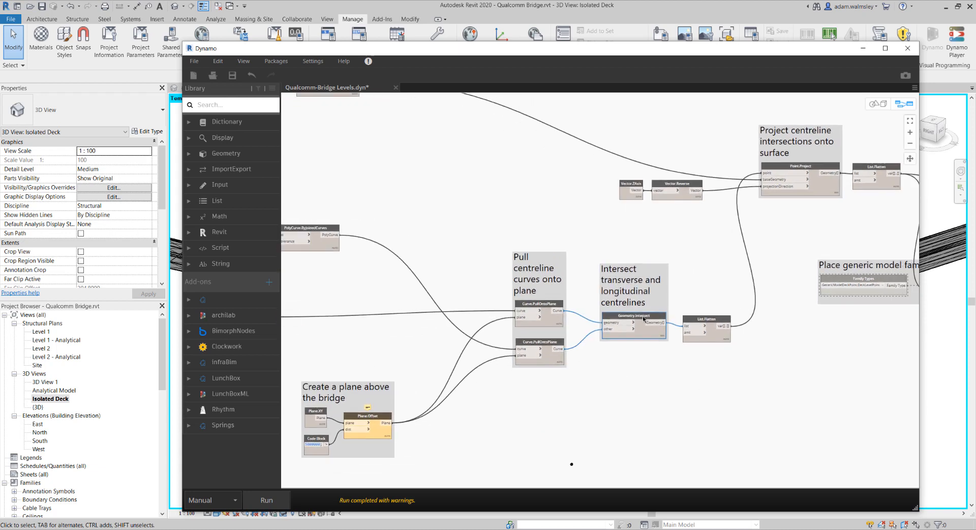
{"action": "left_click", "coordinate": [656, 379]}
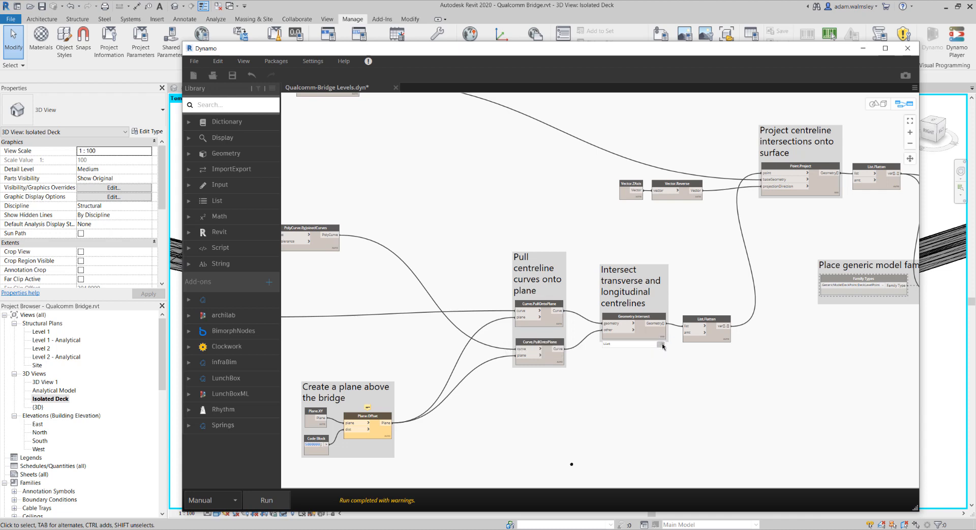
{"action": "left_click", "coordinate": [661, 345]}
{"action": "scroll", "coordinate": [661, 356], "scroll_direction": "up", "scroll_amount": 1}
{"action": "scroll", "coordinate": [628, 395], "scroll_direction": "down", "scroll_amount": 3}
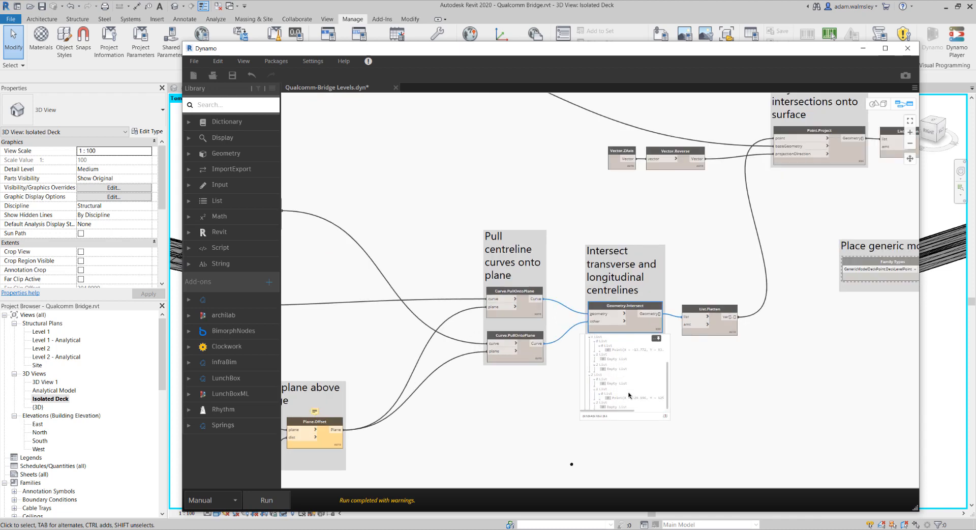
{"action": "left_click", "coordinate": [716, 364]}
{"action": "mouse_move", "coordinate": [734, 334]}
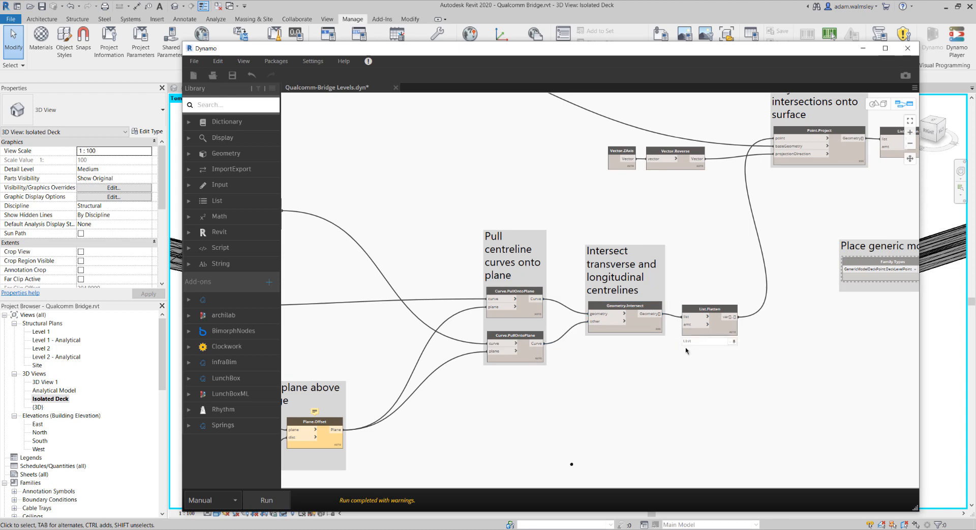
Step: Review the deck PolySurface branch feeding Point.Project and preview the flattened list of projected points
{"action": "scroll", "coordinate": [711, 285], "scroll_direction": "down", "scroll_amount": 1}
{"action": "middle_click_drag", "start_coordinate": [748, 225], "coordinate": [686, 326]}
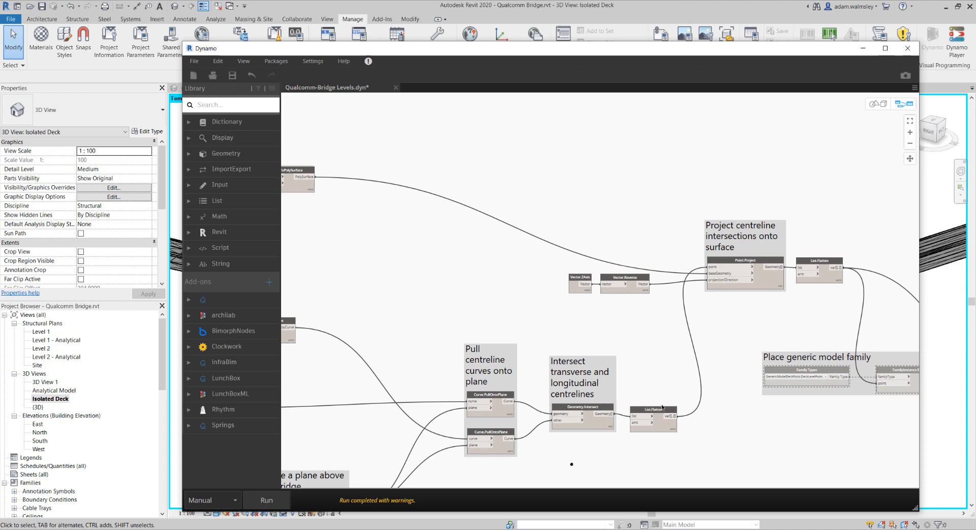
{"action": "left_click", "coordinate": [661, 407]}
{"action": "middle_click_drag", "start_coordinate": [533, 289], "coordinate": [631, 314]}
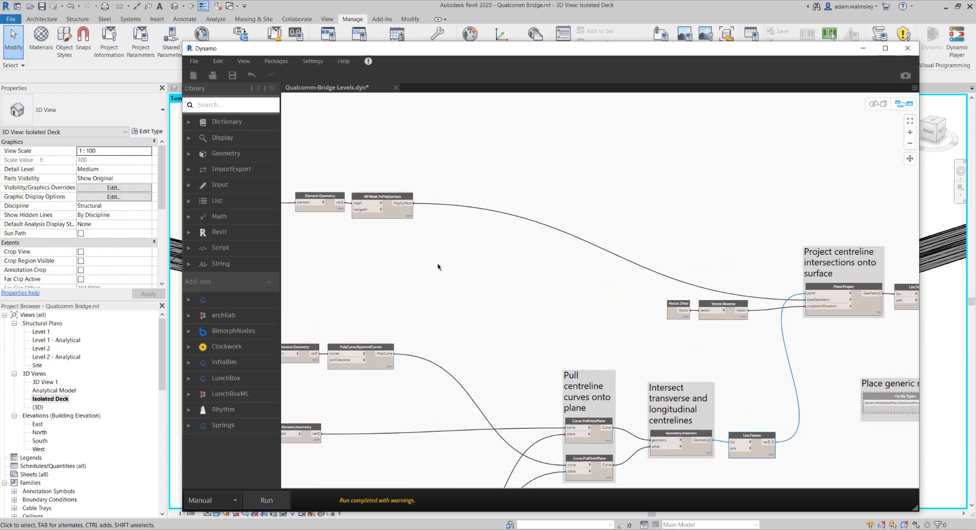
{"action": "middle_click_drag", "start_coordinate": [431, 263], "coordinate": [496, 272]}
{"action": "left_click_drag", "start_coordinate": [464, 207], "coordinate": [470, 207]}
{"action": "middle_click_drag", "start_coordinate": [635, 287], "coordinate": [368, 264]}
{"action": "scroll", "coordinate": [663, 325], "scroll_direction": "up", "scroll_amount": 1}
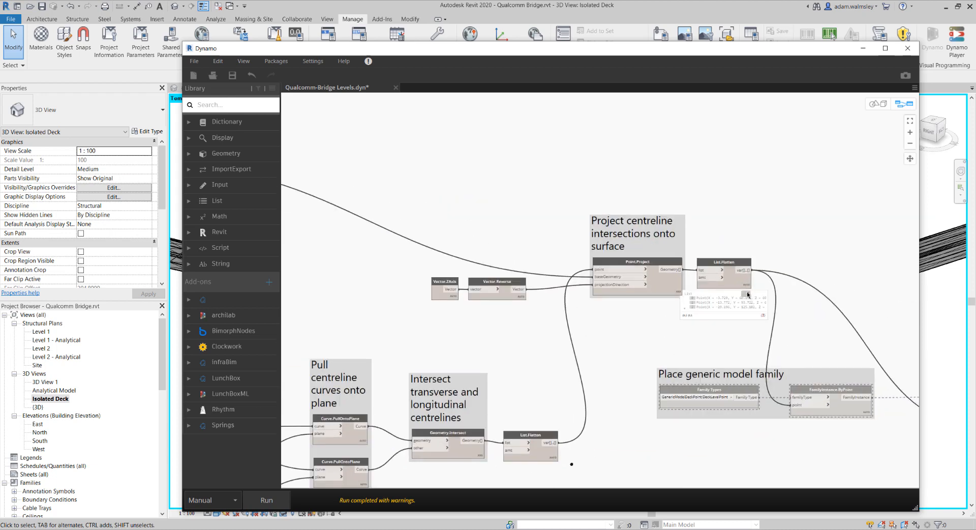
{"action": "left_click", "coordinate": [746, 290]}
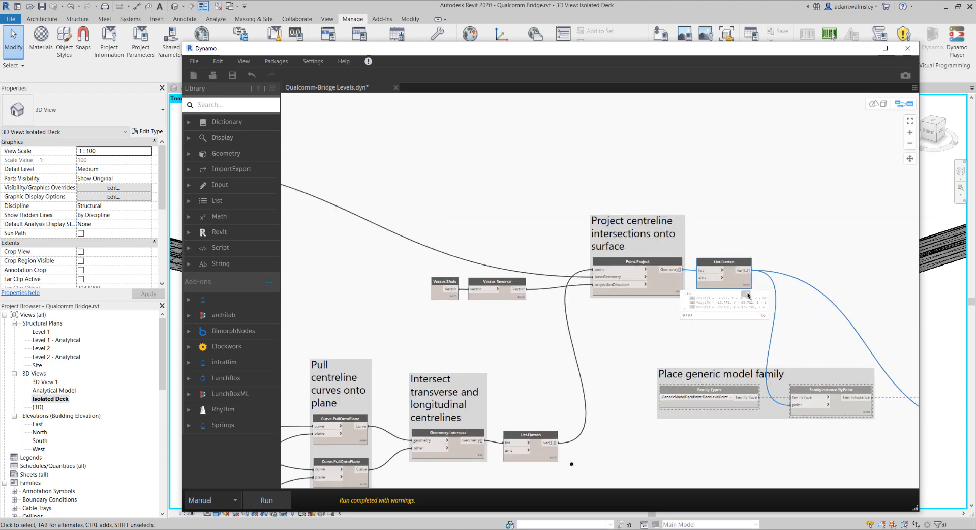
Step: Unfreeze the Family Types node in the Place generic model family group
{"action": "middle_click_drag", "start_coordinate": [761, 349], "coordinate": [474, 320]}
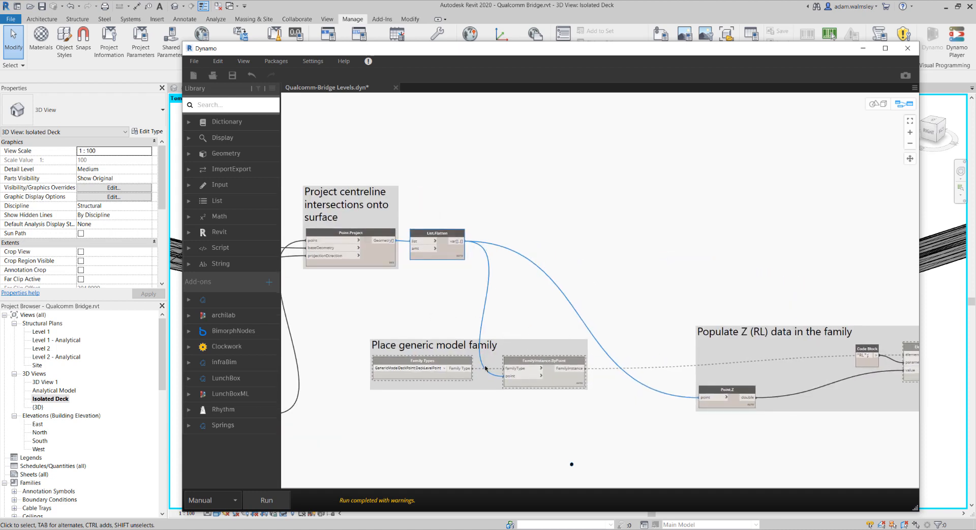
{"action": "right_click", "coordinate": [432, 362]}
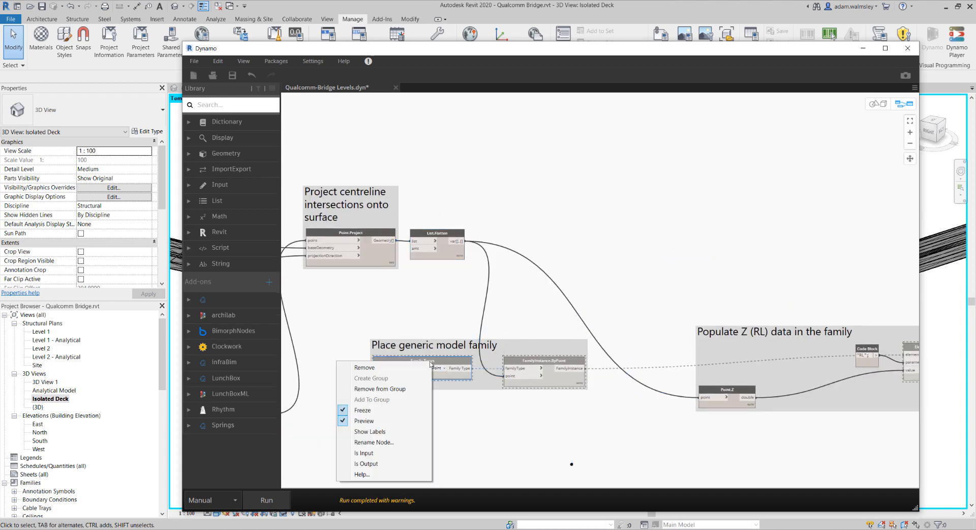
{"action": "left_click", "coordinate": [374, 410]}
{"action": "scroll", "coordinate": [453, 398], "scroll_direction": "up", "scroll_amount": 2}
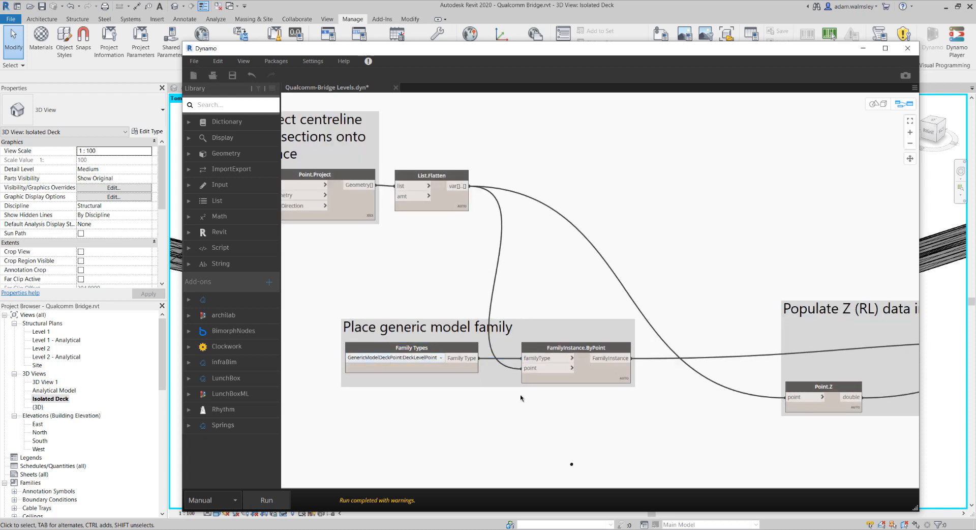
Step: Move the RL Code Block below the element wire in the Populate Z (RL) data in the family group
{"action": "scroll", "coordinate": [527, 401], "scroll_direction": "down", "scroll_amount": 3}
{"action": "middle_click_drag", "start_coordinate": [655, 410], "coordinate": [544, 398]}
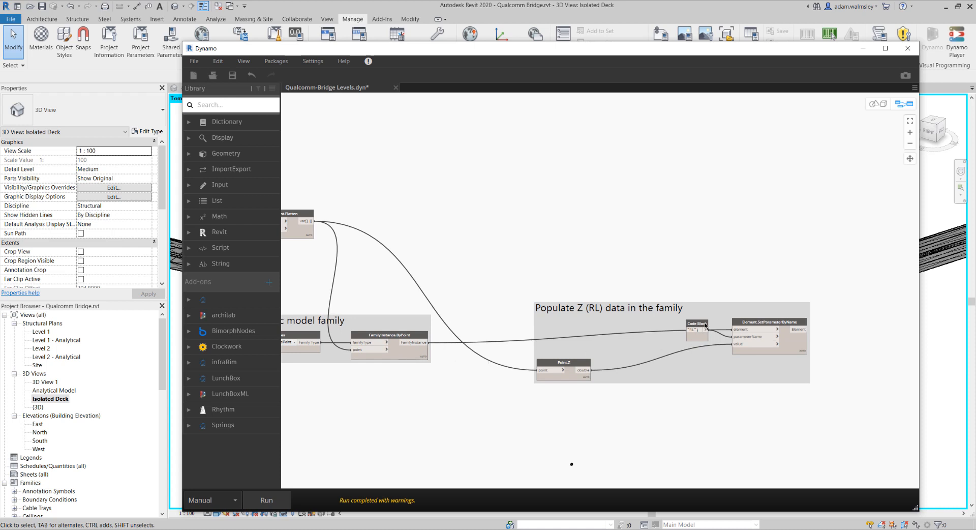
{"action": "left_click_drag", "start_coordinate": [705, 324], "coordinate": [708, 357]}
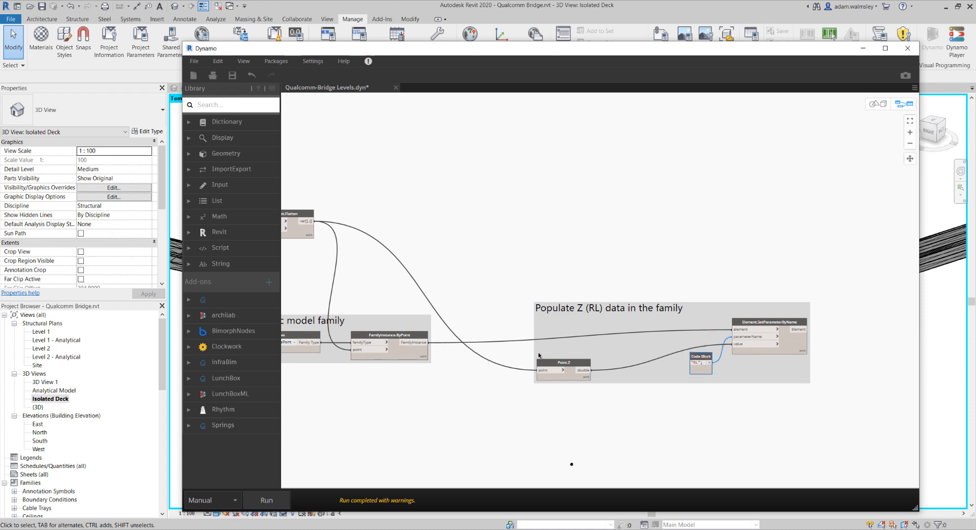
Step: Inspect the projected points' Z coordinates in the List.Flatten preview and the Point.Z node they feed
{"action": "middle_click_drag", "start_coordinate": [512, 296], "coordinate": [575, 302]}
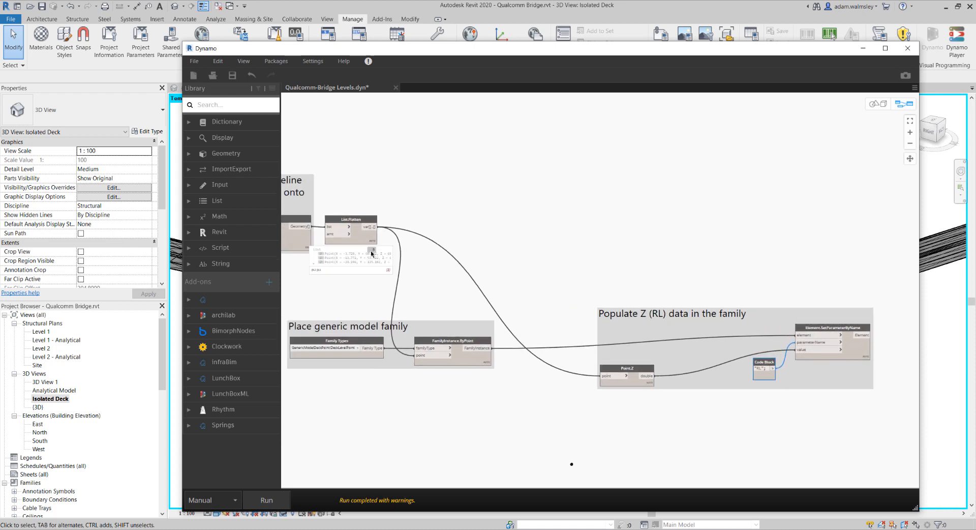
{"action": "left_click", "coordinate": [373, 250]}
{"action": "left_click", "coordinate": [353, 267]}
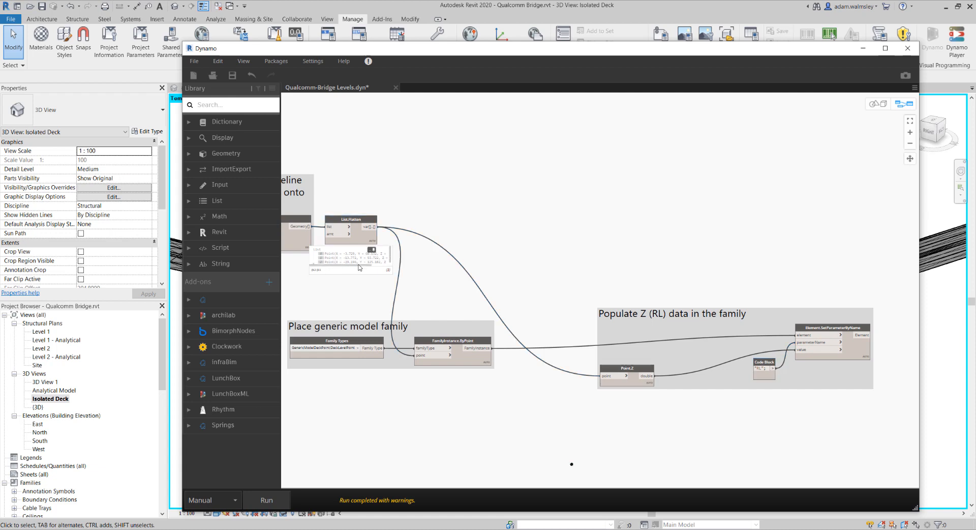
{"action": "left_click", "coordinate": [366, 263]}
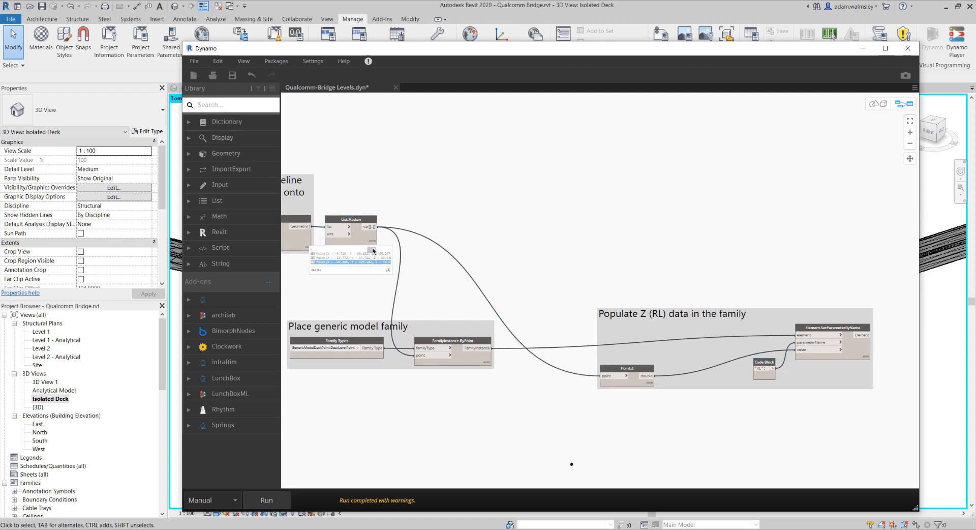
{"action": "left_click", "coordinate": [372, 250]}
{"action": "left_click", "coordinate": [548, 316]}
{"action": "left_click", "coordinate": [634, 370]}
{"action": "left_click", "coordinate": [749, 408]}
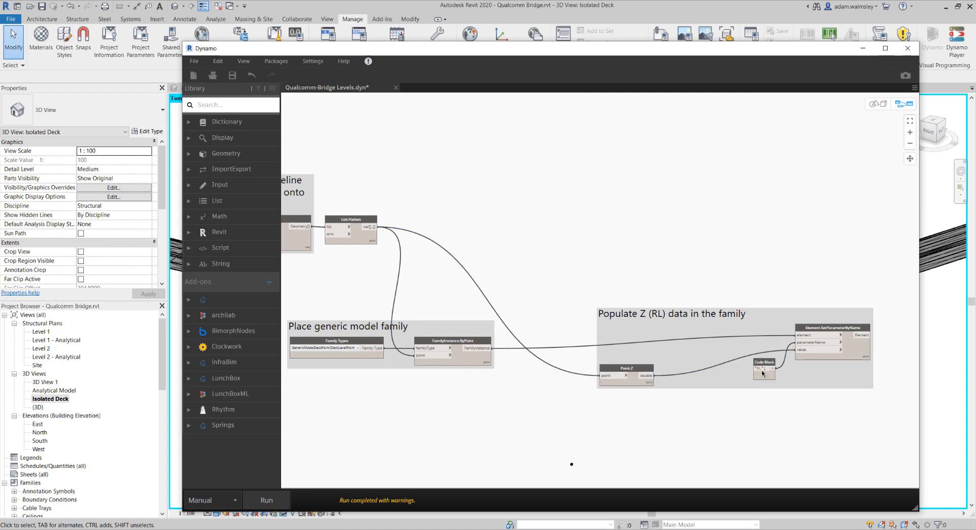
Step: Run the graph, then select the deck level point placed at the first pier line in Isolated Deck to check its RL
{"action": "left_click", "coordinate": [273, 500]}
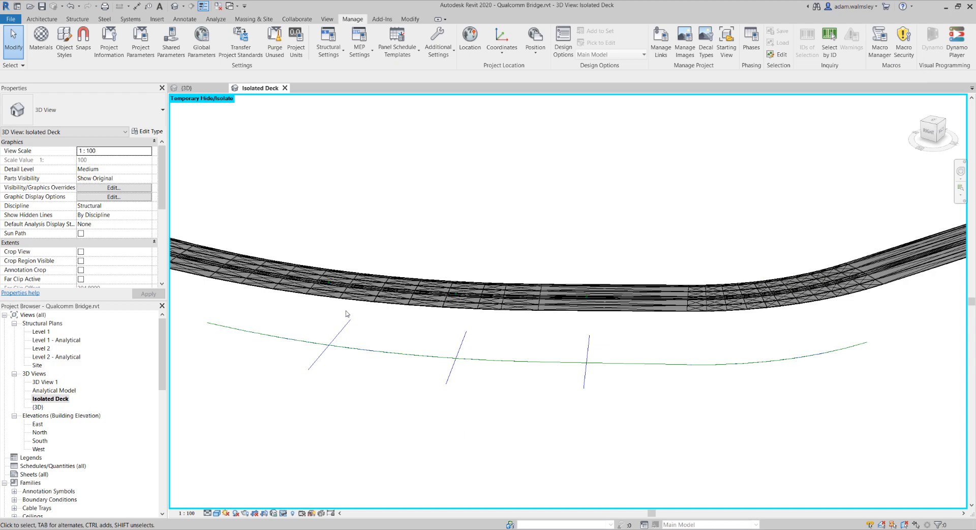
{"action": "scroll", "coordinate": [346, 314], "scroll_direction": "up", "scroll_amount": 1}
{"action": "scroll", "coordinate": [389, 336], "scroll_direction": "up", "scroll_amount": 3}
{"action": "scroll", "coordinate": [442, 377], "scroll_direction": "up", "scroll_amount": 6}
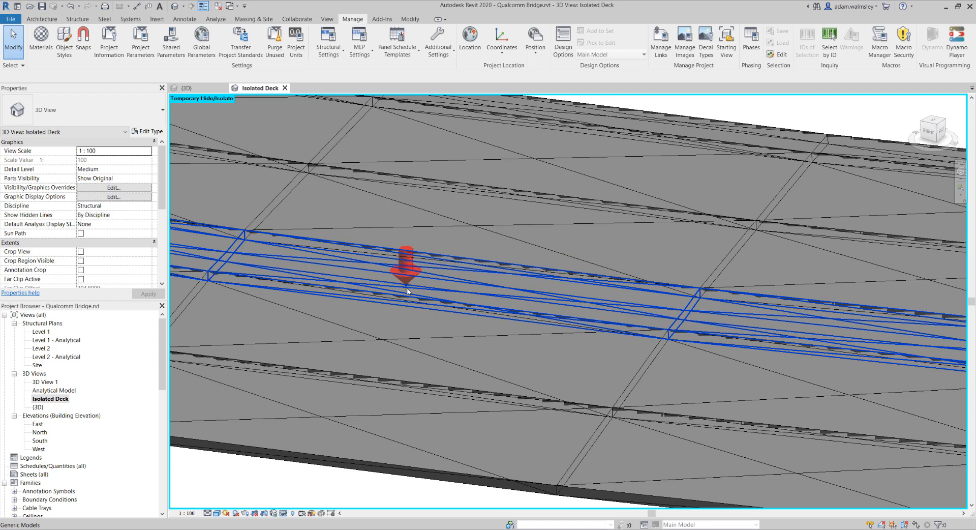
{"action": "left_click", "coordinate": [409, 251]}
{"action": "scroll", "coordinate": [409, 251], "scroll_direction": "down", "scroll_amount": 2}
{"action": "scroll", "coordinate": [409, 250], "scroll_direction": "down", "scroll_amount": 2}
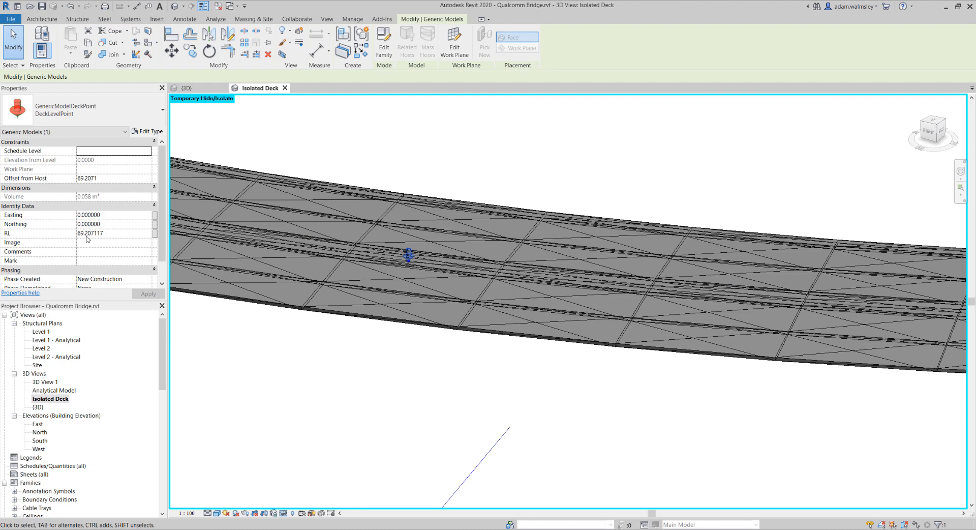
Step: Select the deck level points at the second and third pier lines in turn to check their RL values, then deselect
{"action": "scroll", "coordinate": [481, 375], "scroll_direction": "down", "scroll_amount": 2}
{"action": "middle_click_drag", "start_coordinate": [422, 375], "coordinate": [188, 337]}
{"action": "scroll", "coordinate": [604, 292], "scroll_direction": "up", "scroll_amount": 2}
{"action": "left_click", "coordinate": [577, 296]}
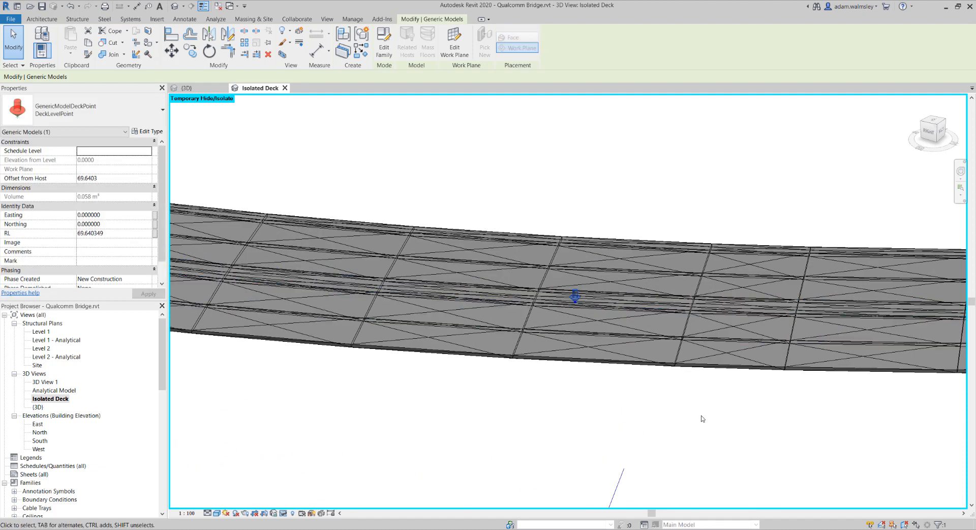
{"action": "middle_click_drag", "start_coordinate": [748, 418], "coordinate": [337, 381]}
{"action": "left_click", "coordinate": [773, 274]}
{"action": "scroll", "coordinate": [671, 382], "scroll_direction": "down", "scroll_amount": 2}
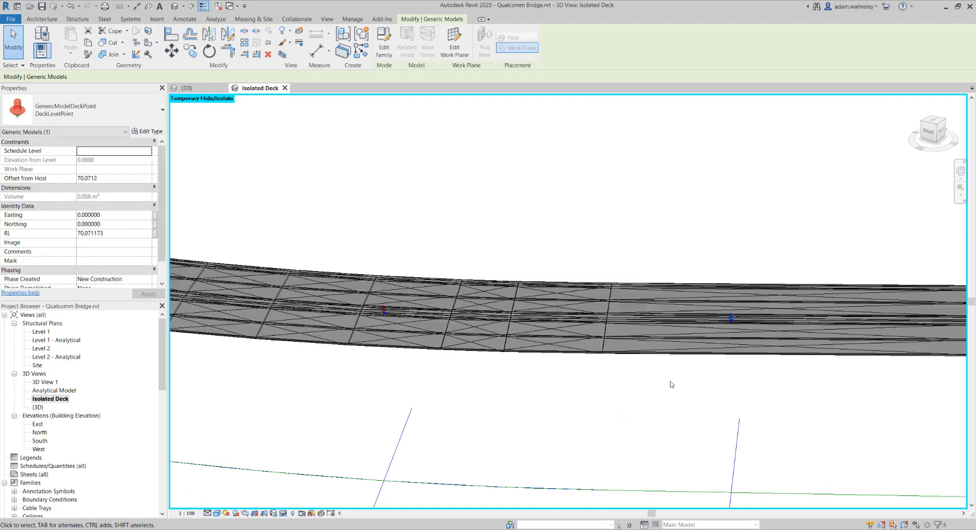
{"action": "scroll", "coordinate": [509, 393], "scroll_direction": "down", "scroll_amount": 1}
{"action": "middle_click_drag", "start_coordinate": [451, 399], "coordinate": [580, 338]}
{"action": "scroll", "coordinate": [514, 327], "scroll_direction": "up", "scroll_amount": 1}
{"action": "left_click", "coordinate": [501, 328]}
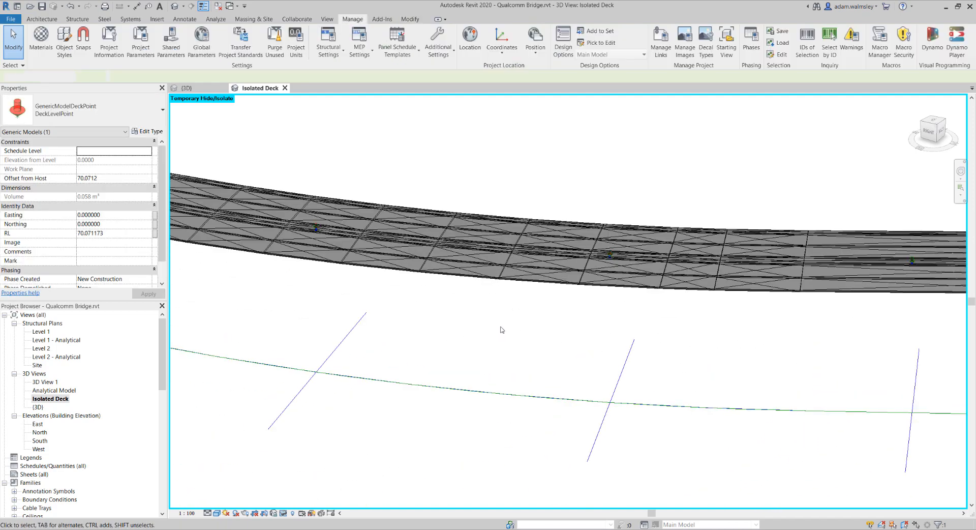
Step: View the deck from the top and examine a deck level point where the pier line crosses the centreline
{"action": "scroll", "coordinate": [501, 329], "scroll_direction": "down", "scroll_amount": 1}
{"action": "middle_click_drag", "start_coordinate": [509, 348], "coordinate": [498, 405], "text": "shift"}
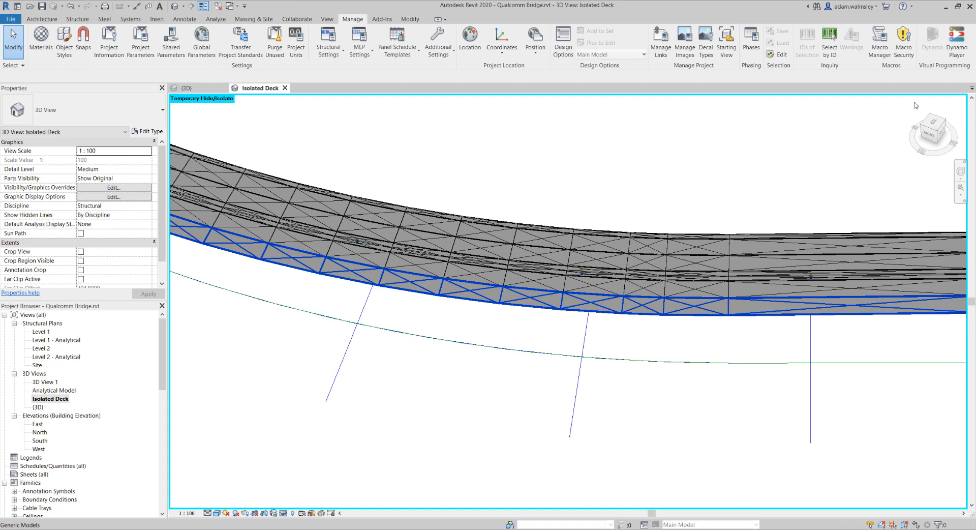
{"action": "left_click", "coordinate": [933, 123]}
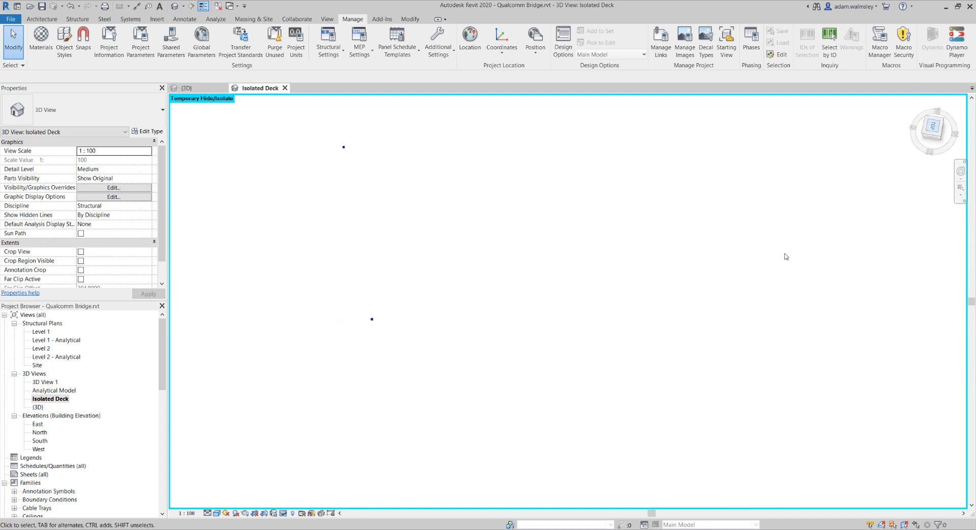
{"action": "middle_click", "coordinate": [373, 286]}
{"action": "middle_click", "coordinate": [374, 287]}
{"action": "scroll", "coordinate": [458, 446], "scroll_direction": "up", "scroll_amount": 2}
{"action": "scroll", "coordinate": [456, 446], "scroll_direction": "up", "scroll_amount": 8}
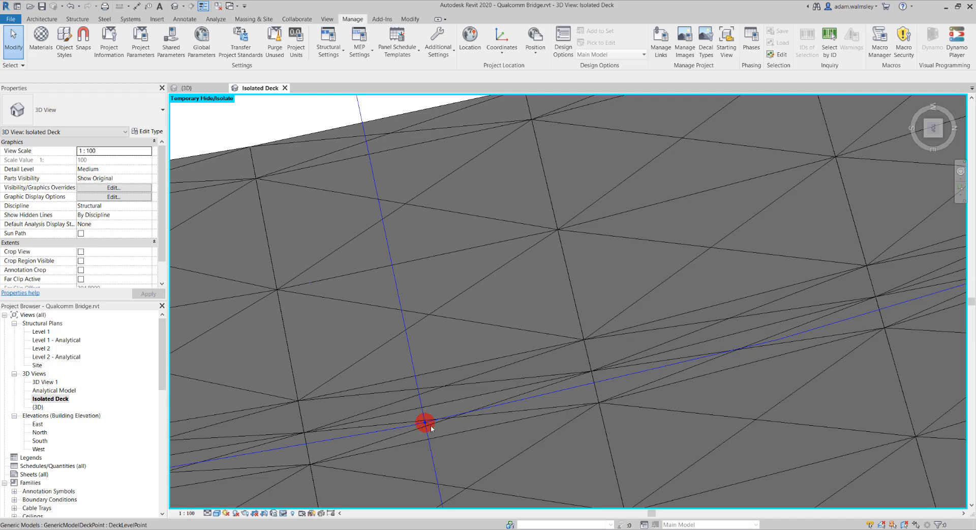
Step: Examine from above the deck level points where the successive pier lines cross the centreline along the deck
{"action": "scroll", "coordinate": [427, 430], "scroll_direction": "down", "scroll_amount": 5}
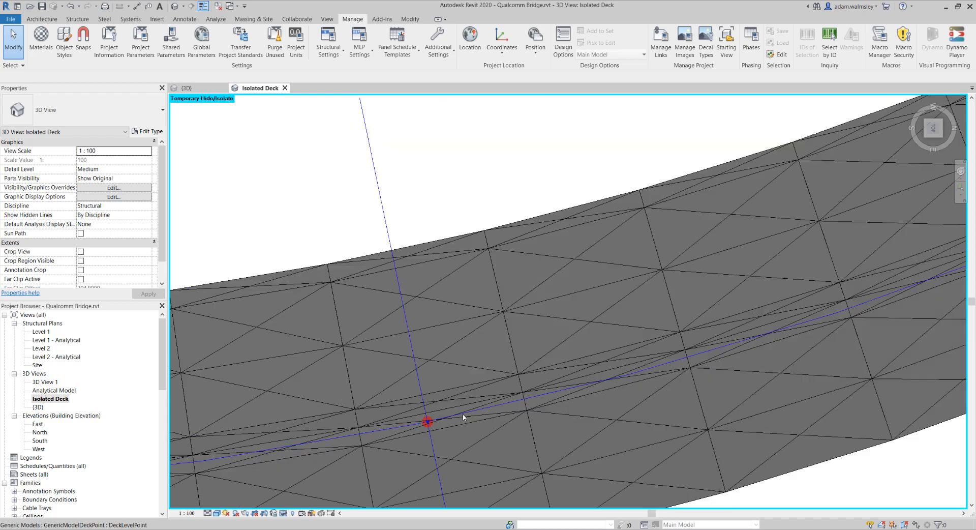
{"action": "middle_click_drag", "start_coordinate": [425, 436], "coordinate": [752, 257], "text": "shift"}
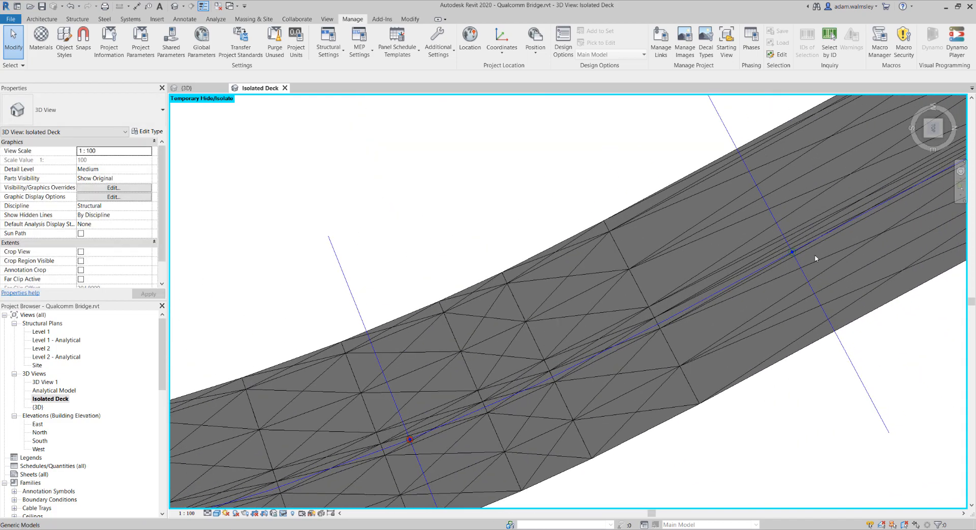
{"action": "scroll", "coordinate": [791, 262], "scroll_direction": "up", "scroll_amount": 5}
{"action": "scroll", "coordinate": [780, 251], "scroll_direction": "down", "scroll_amount": 3}
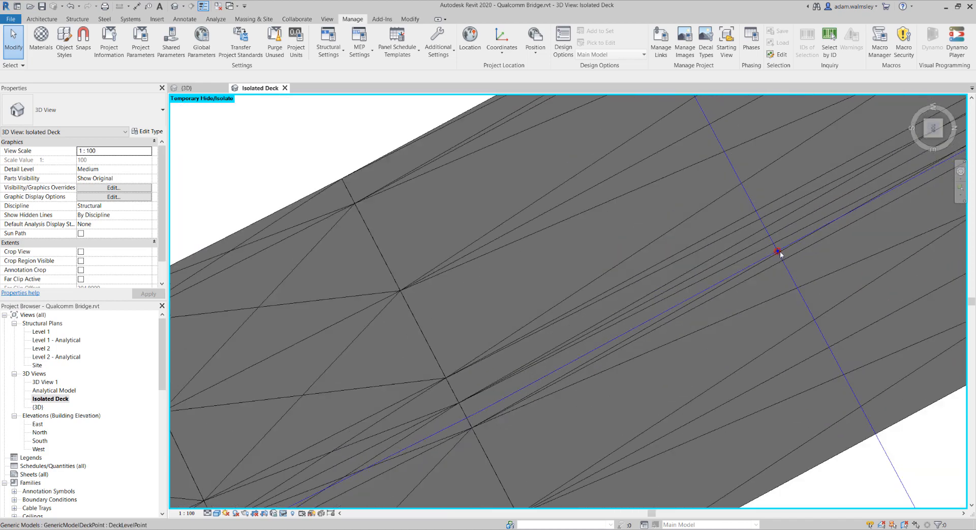
{"action": "scroll", "coordinate": [680, 280], "scroll_direction": "down", "scroll_amount": 5}
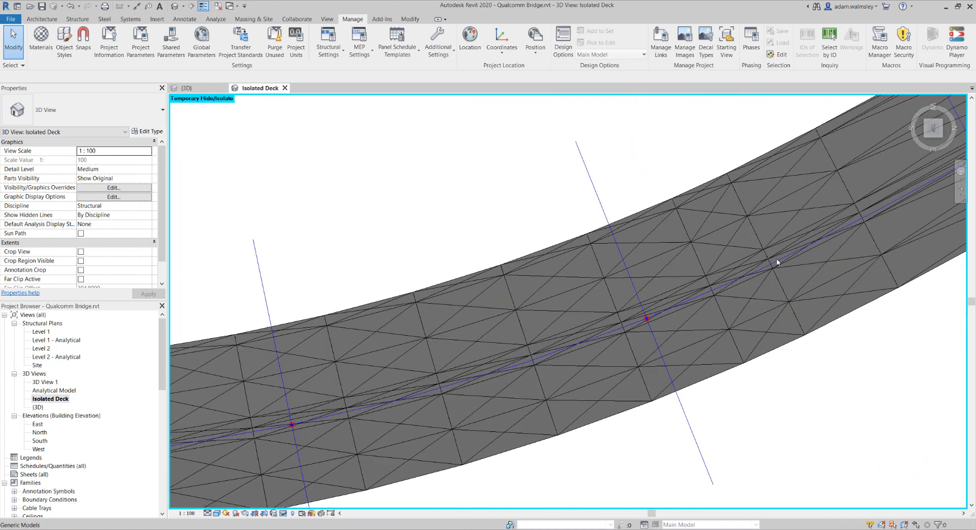
{"action": "scroll", "coordinate": [767, 269], "scroll_direction": "down", "scroll_amount": 2}
{"action": "scroll", "coordinate": [712, 309], "scroll_direction": "up", "scroll_amount": 2}
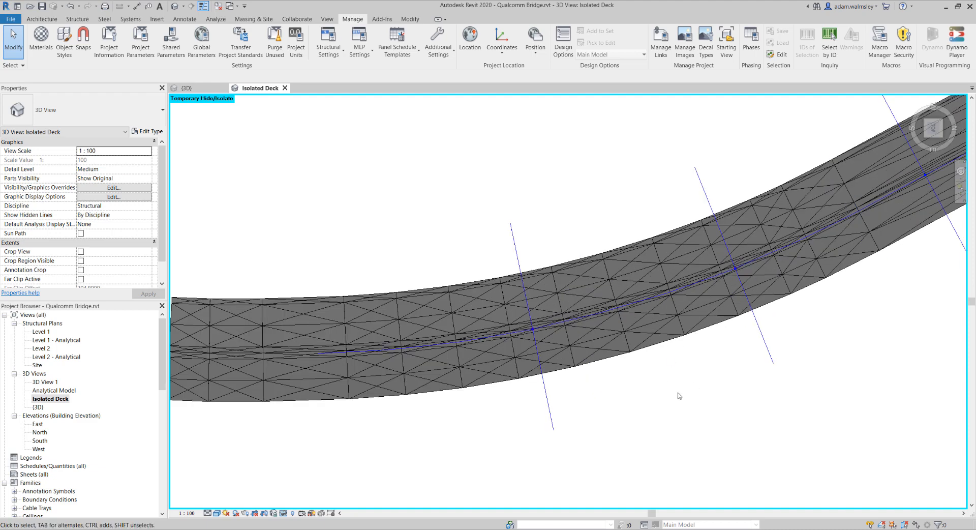
{"action": "middle_click_drag", "start_coordinate": [679, 394], "coordinate": [467, 367]}
{"action": "scroll", "coordinate": [454, 402], "scroll_direction": "down", "scroll_amount": 1}
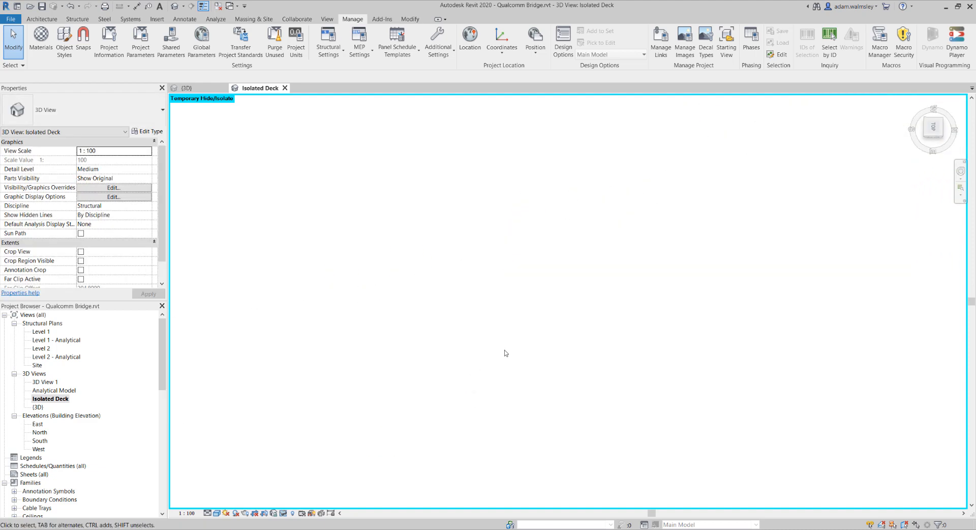
{"action": "middle_click", "coordinate": [509, 345]}
{"action": "middle_click", "coordinate": [509, 345]}
{"action": "middle_click", "coordinate": [470, 328]}
{"action": "left_click", "coordinate": [937, 130]}
Step: Open the {3D} view and show the whole bridge with its piers in the Shaded visual style
{"action": "double_click", "coordinate": [41, 407]}
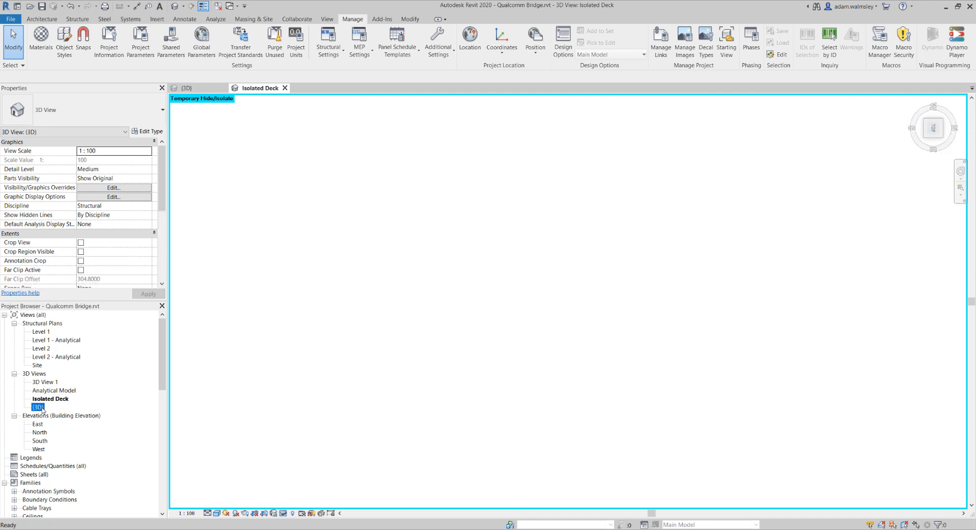
{"action": "middle_click_drag", "start_coordinate": [436, 226], "coordinate": [464, 160], "text": "shift"}
{"action": "left_click", "coordinate": [400, 327]}
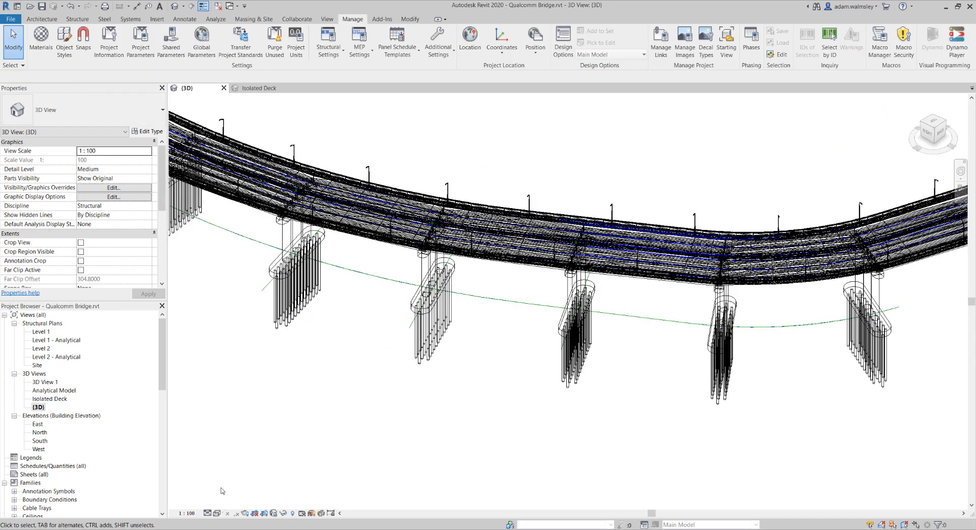
{"action": "left_click", "coordinate": [217, 512]}
{"action": "left_click", "coordinate": [274, 474]}
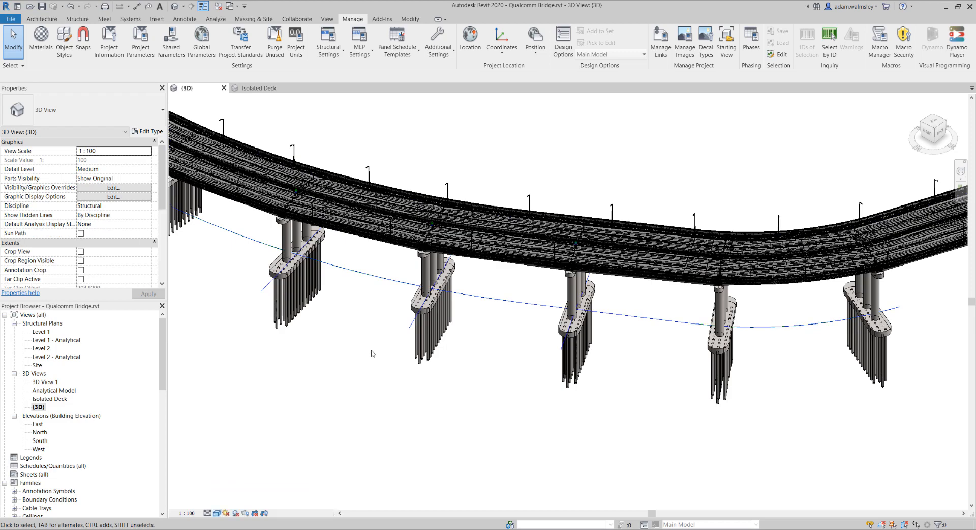
{"action": "middle_click_drag", "start_coordinate": [368, 338], "coordinate": [375, 402]}
{"action": "scroll", "coordinate": [368, 385], "scroll_direction": "up", "scroll_amount": 2}
{"action": "scroll", "coordinate": [369, 385], "scroll_direction": "down", "scroll_amount": 1}
{"action": "scroll", "coordinate": [369, 384], "scroll_direction": "down", "scroll_amount": 1}
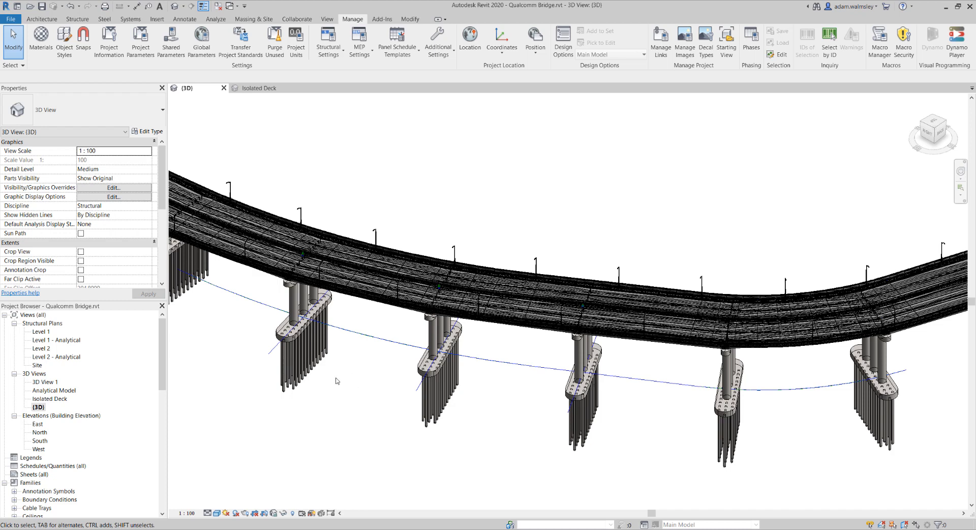
{"action": "middle_click_drag", "start_coordinate": [335, 380], "coordinate": [391, 440]}
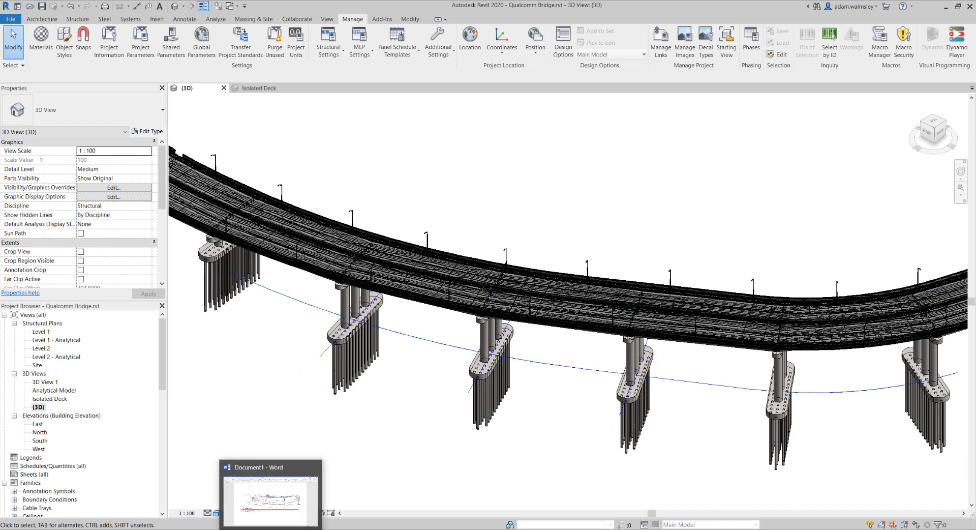
Step: Switch to Word to review the drawing's design surface levels, and return to Dynamo to review the family placement and RL nodes
{"action": "left_click", "coordinate": [271, 505]}
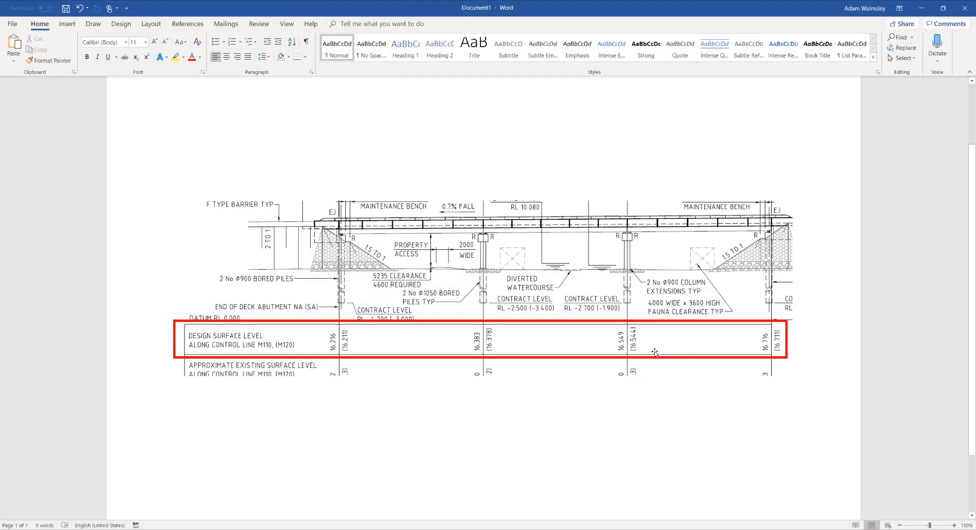
{"action": "left_click", "coordinate": [920, 8]}
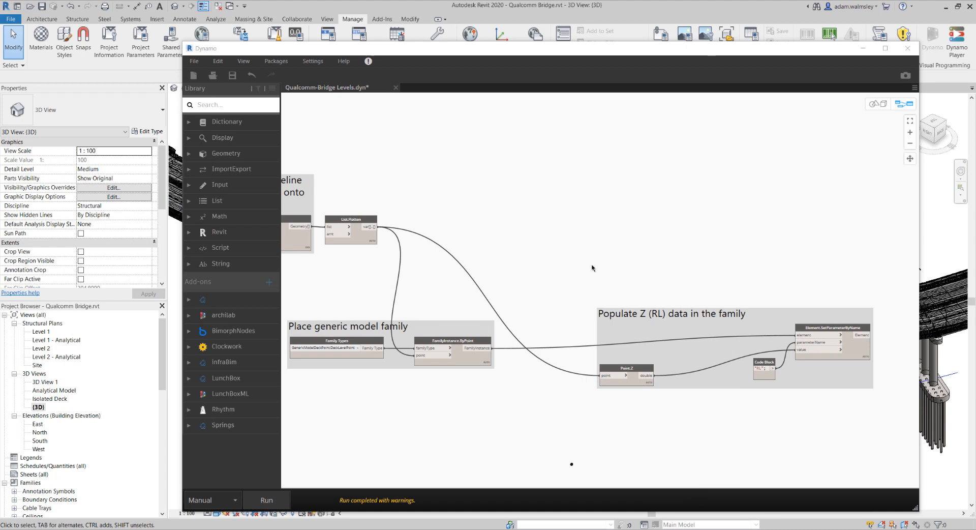
{"action": "middle_click_drag", "start_coordinate": [592, 268], "coordinate": [608, 259]}
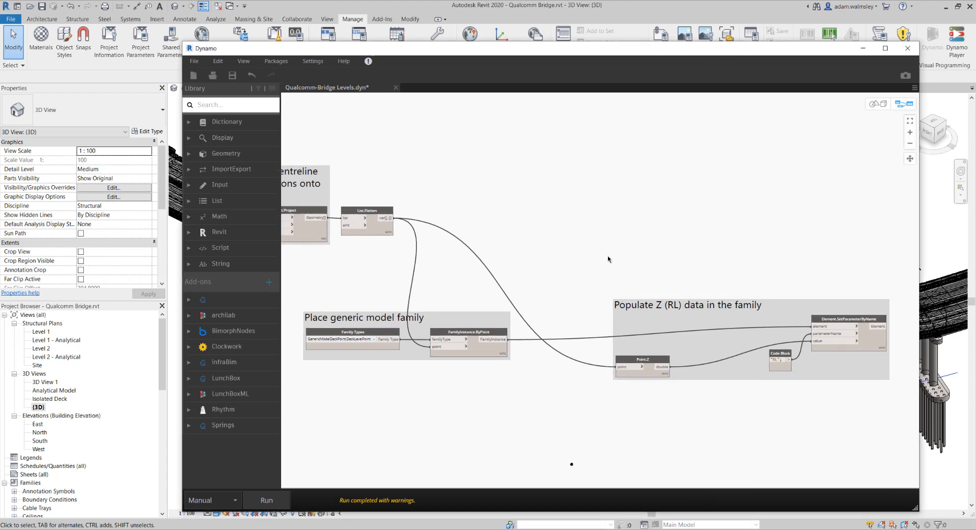
{"action": "left_click", "coordinate": [863, 48]}
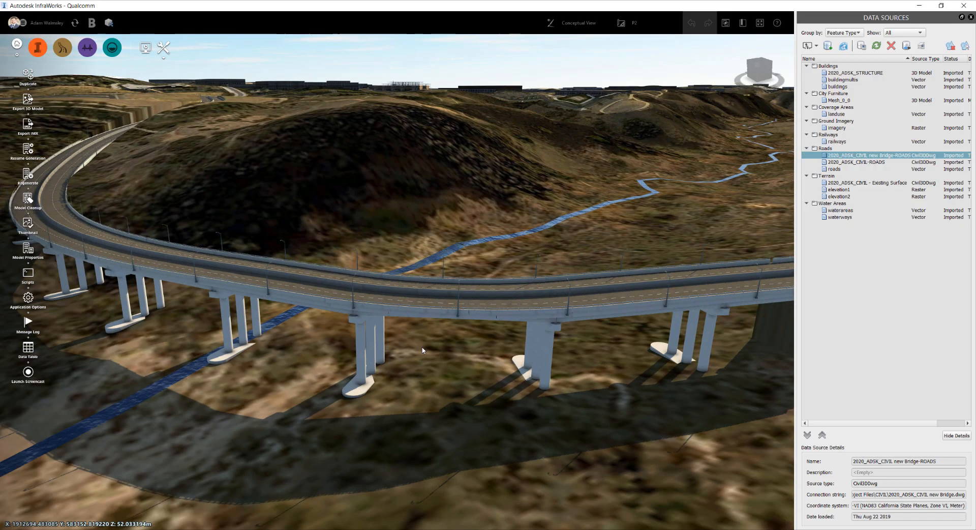
Step: Examine the curved bridge alignment and its surrounding terrain from a raised viewpoint in the InfraWorks Qualcomm model
{"action": "scroll", "coordinate": [423, 350], "scroll_direction": "down", "scroll_amount": 5}
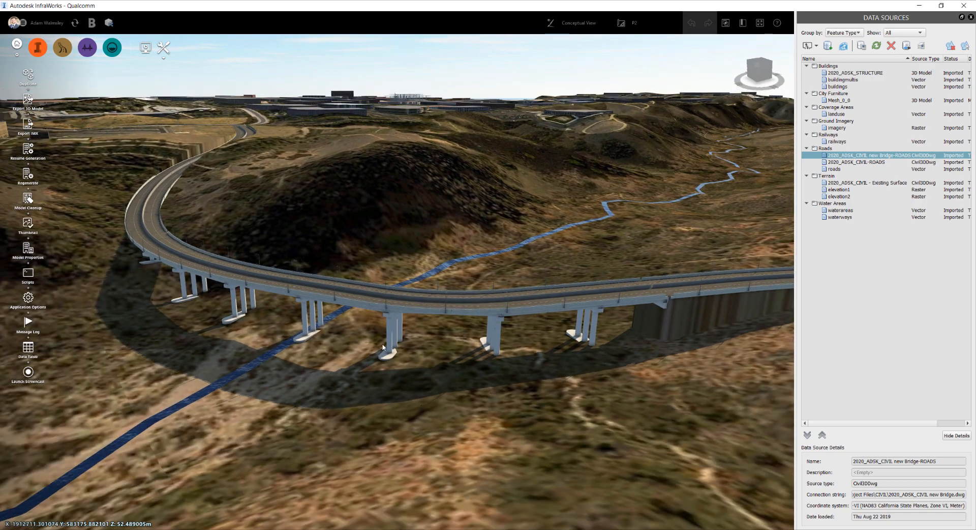
{"action": "scroll", "coordinate": [414, 297], "scroll_direction": "down", "scroll_amount": 5}
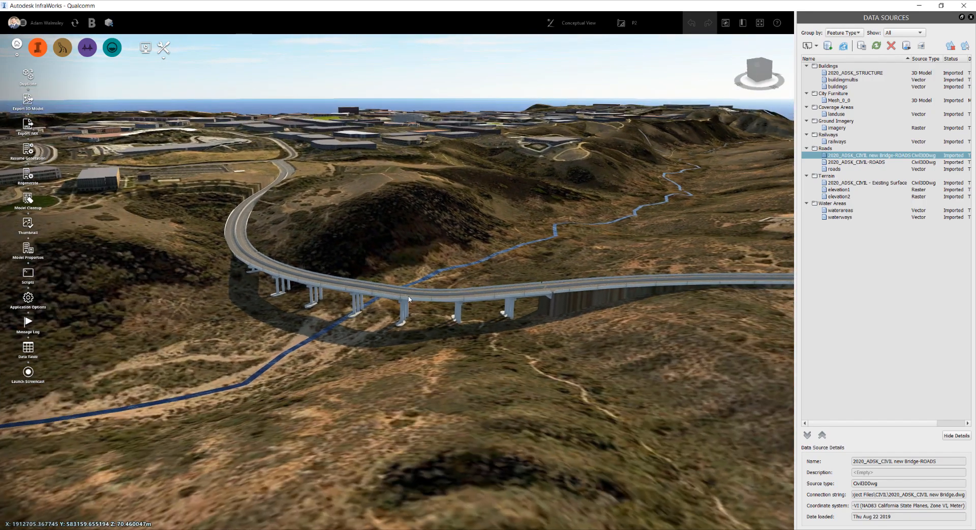
{"action": "scroll", "coordinate": [414, 297], "scroll_direction": "up", "scroll_amount": 3}
{"action": "scroll", "coordinate": [303, 223], "scroll_direction": "down", "scroll_amount": 2}
{"action": "left_click_drag", "start_coordinate": [303, 225], "coordinate": [312, 243]}
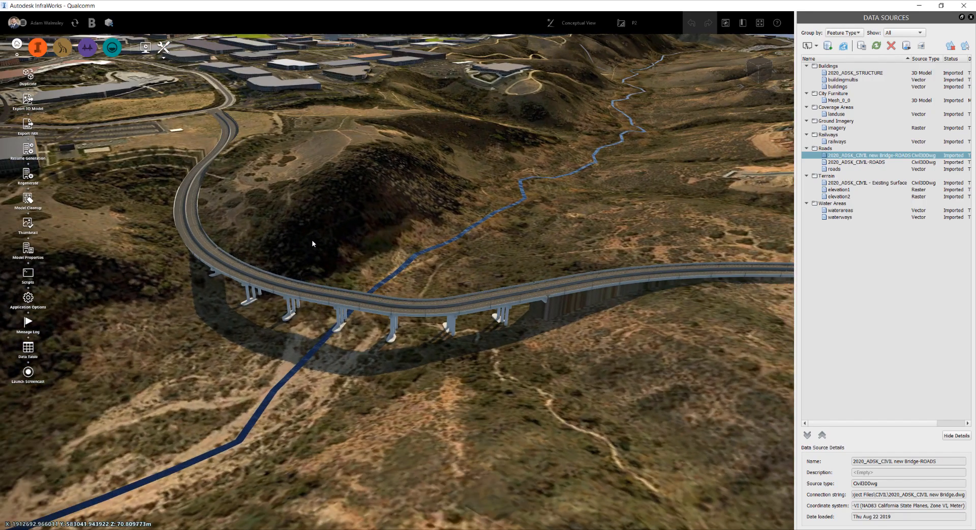
{"action": "middle_click_drag", "start_coordinate": [330, 235], "coordinate": [339, 246]}
{"action": "scroll", "coordinate": [339, 249], "scroll_direction": "up", "scroll_amount": 2}
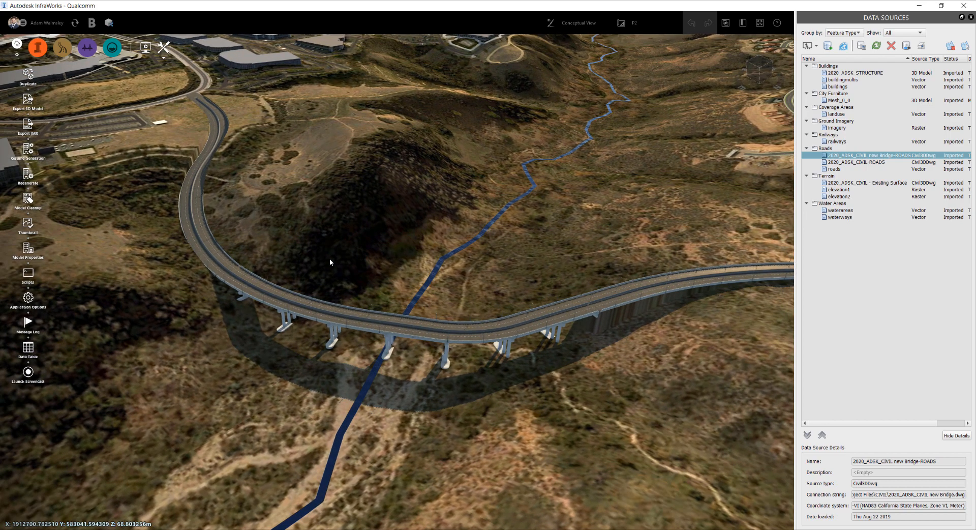
{"action": "scroll", "coordinate": [329, 260], "scroll_direction": "down", "scroll_amount": 2}
{"action": "left_click_drag", "start_coordinate": [502, 394], "coordinate": [420, 387]}
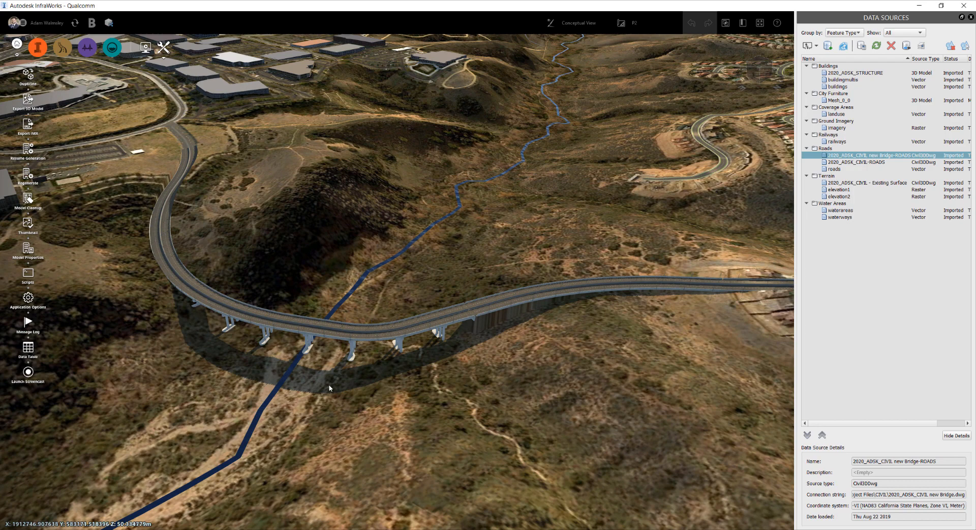
Step: Examine the bridge piers and foundations up close where the deck crosses the waterway
{"action": "scroll", "coordinate": [203, 349], "scroll_direction": "up", "scroll_amount": 1}
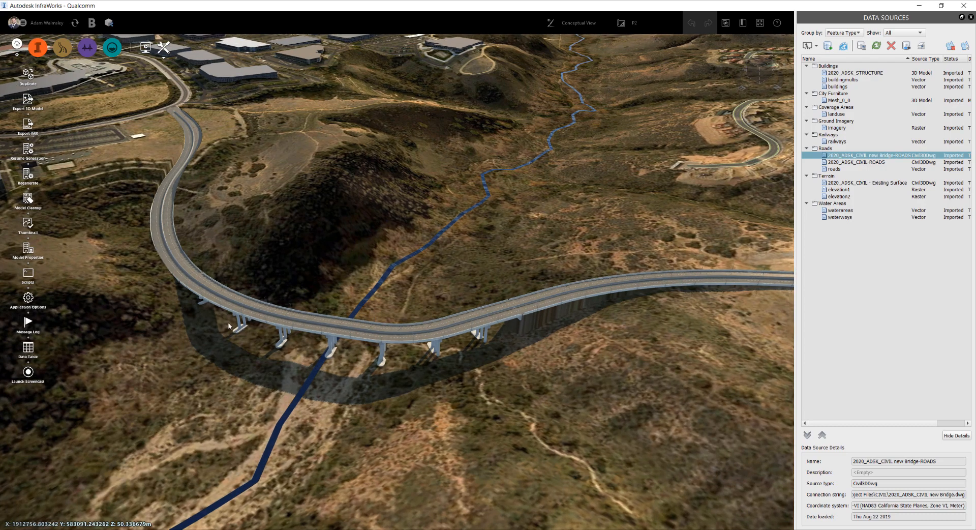
{"action": "scroll", "coordinate": [356, 365], "scroll_direction": "up", "scroll_amount": 3}
{"action": "left_click_drag", "start_coordinate": [400, 397], "coordinate": [264, 333]}
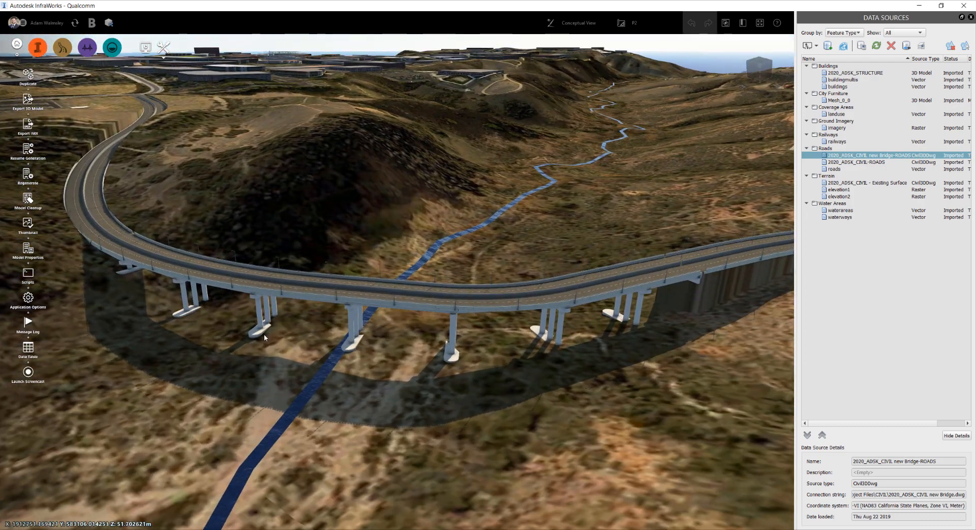
{"action": "scroll", "coordinate": [369, 367], "scroll_direction": "up", "scroll_amount": 2}
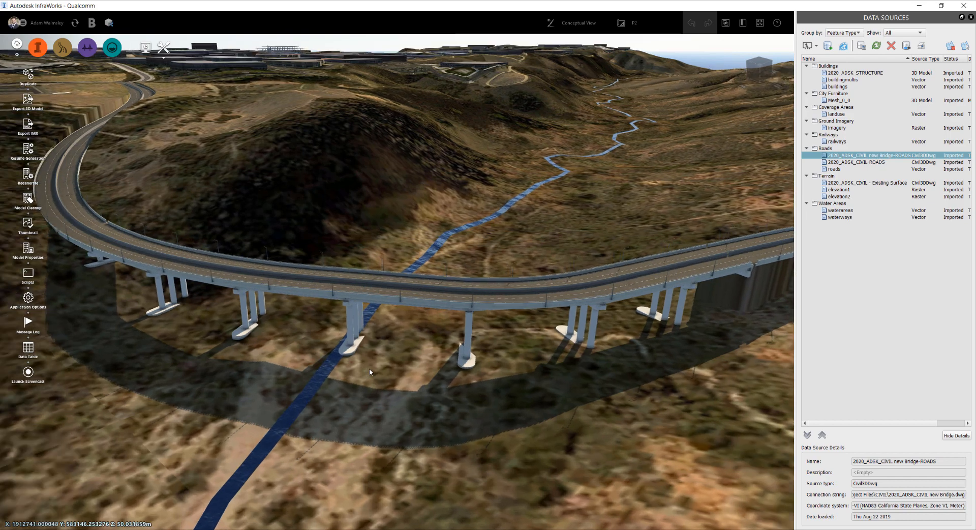
{"action": "scroll", "coordinate": [369, 357], "scroll_direction": "up", "scroll_amount": 1}
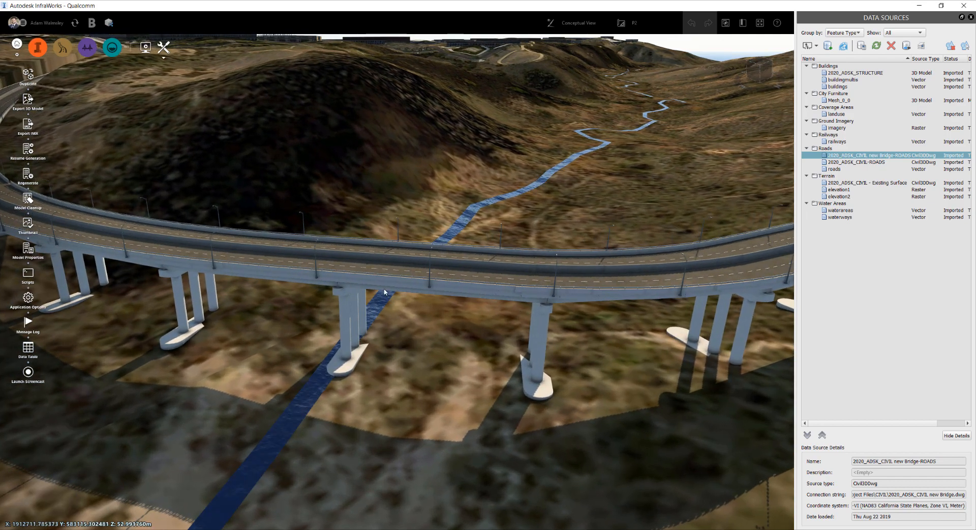
{"action": "scroll", "coordinate": [436, 372], "scroll_direction": "down", "scroll_amount": 3}
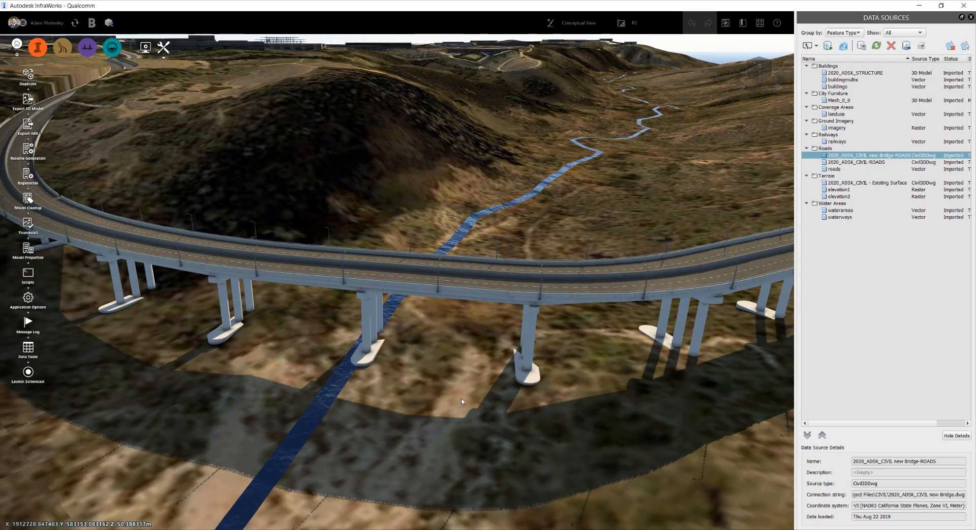
{"action": "left_click_drag", "start_coordinate": [436, 374], "coordinate": [345, 372]}
{"action": "left_click", "coordinate": [959, 467]}
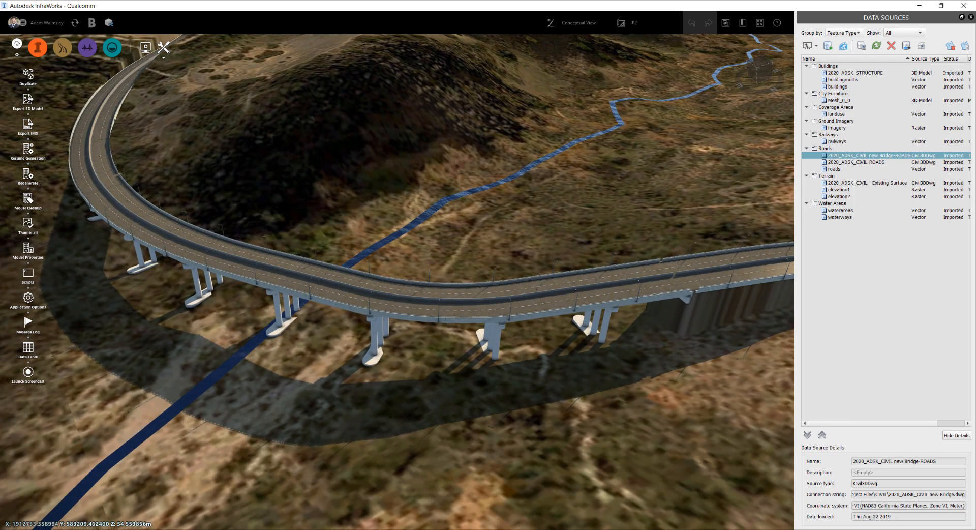
Step: Switch to Revit and examine the bridge deck, piers and centreline model lines in the {3D} view
{"action": "left_click", "coordinate": [377, 517]}
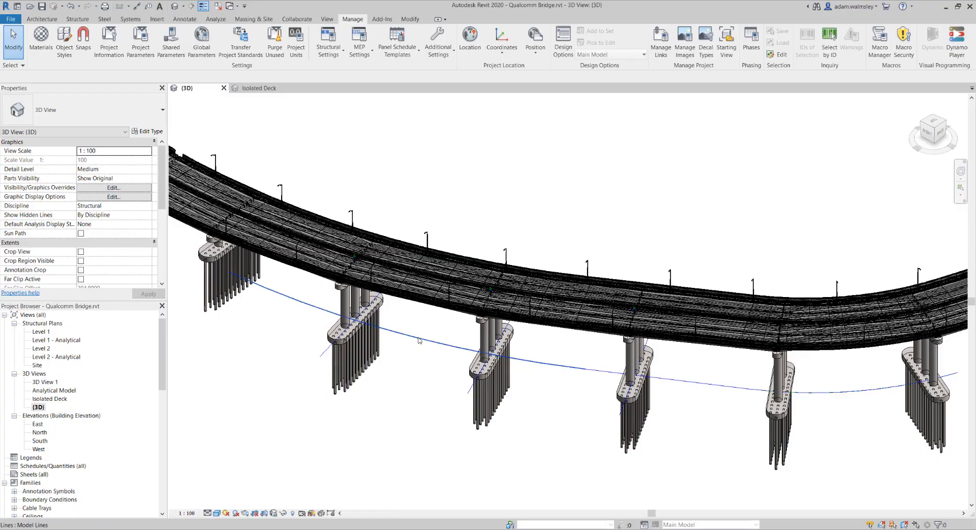
{"action": "middle_click_drag", "start_coordinate": [427, 395], "coordinate": [380, 385]}
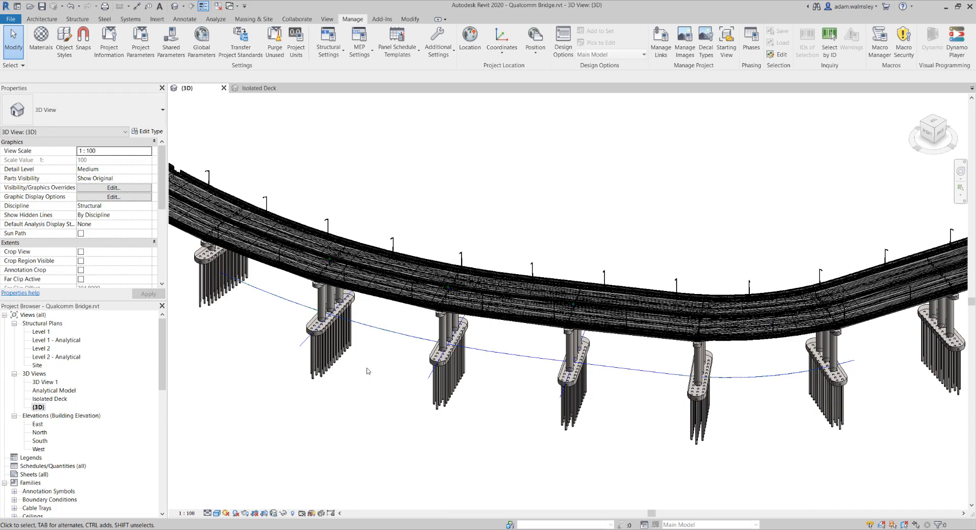
{"action": "scroll", "coordinate": [365, 368], "scroll_direction": "up", "scroll_amount": 10}
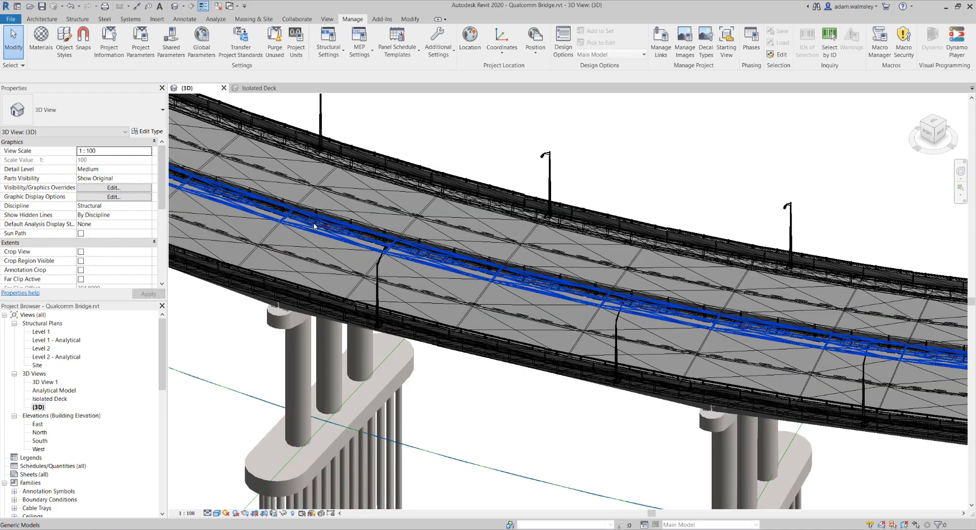
{"action": "scroll", "coordinate": [334, 230], "scroll_direction": "down", "scroll_amount": 8}
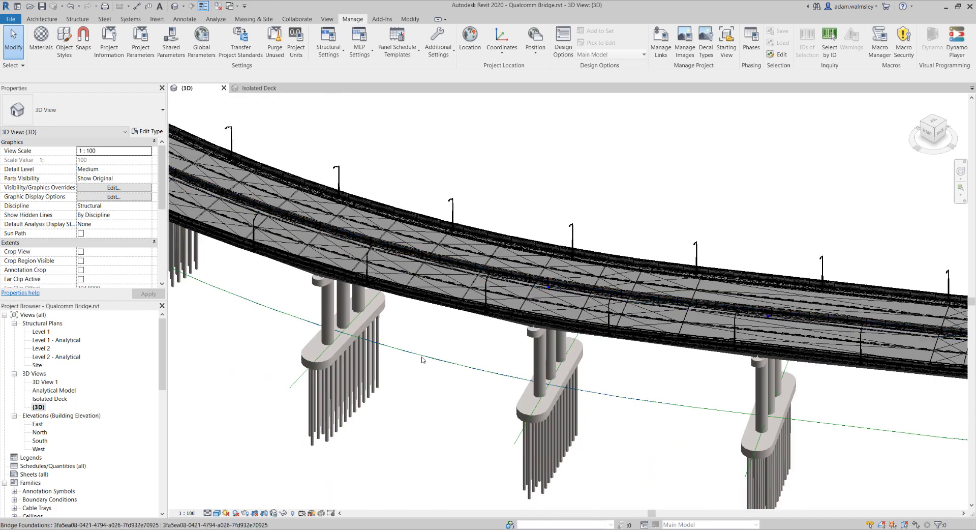
{"action": "scroll", "coordinate": [422, 373], "scroll_direction": "down", "scroll_amount": 1}
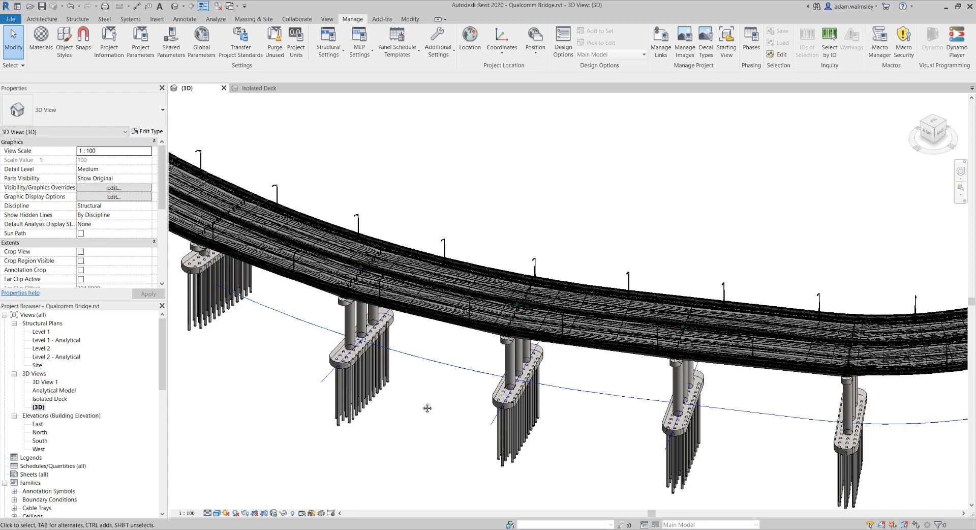
{"action": "middle_click_drag", "start_coordinate": [426, 403], "coordinate": [412, 403]}
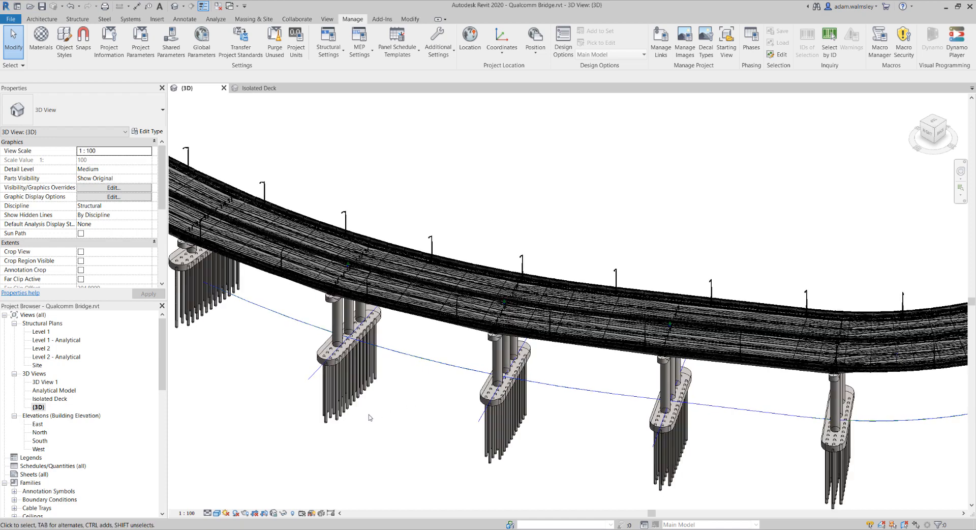